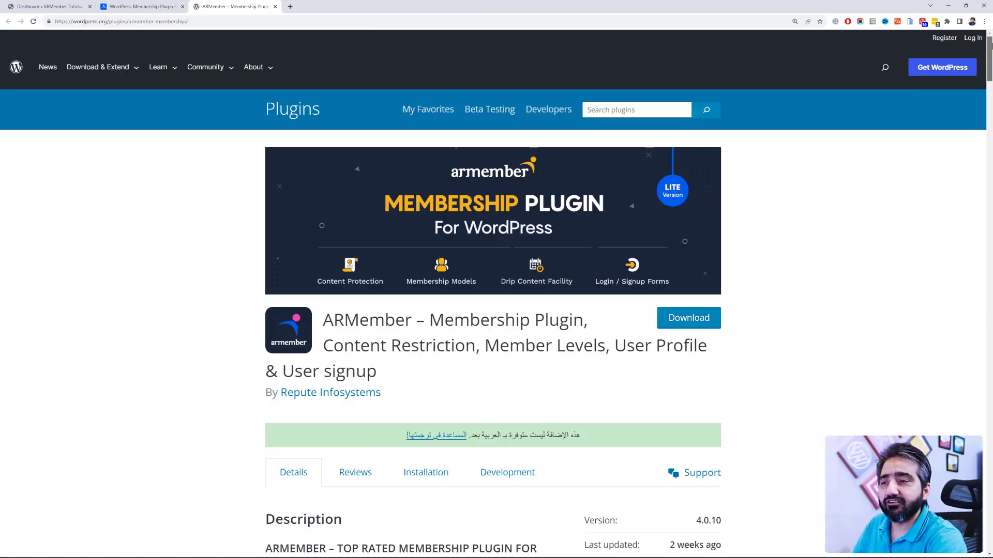
# Step: Visit the ARMember product website, dismiss its popup, and review the unique features list
pyautogui.moveTo(990, 46); pyautogui.dragTo(989, 47)
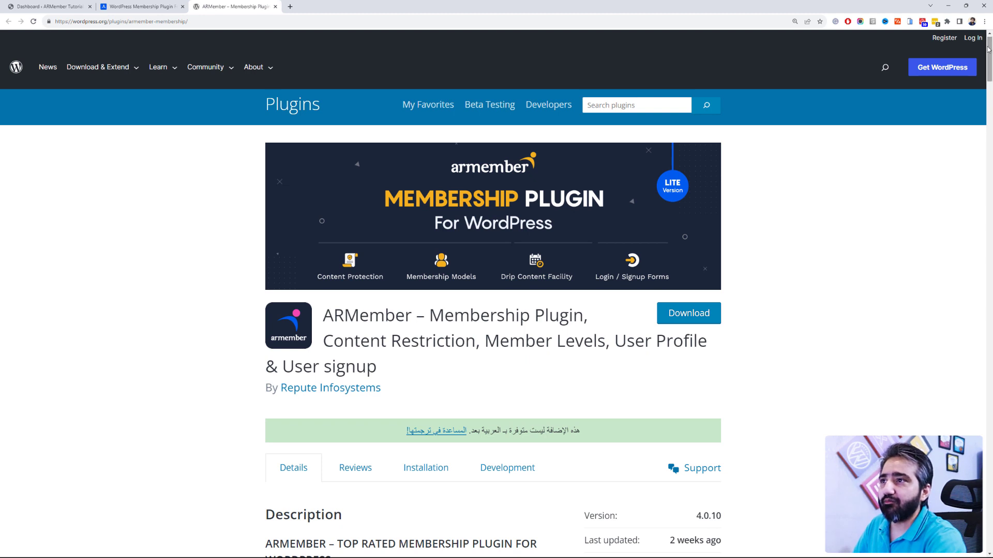
pyautogui.click(164, 22)
pyautogui.click(165, 10)
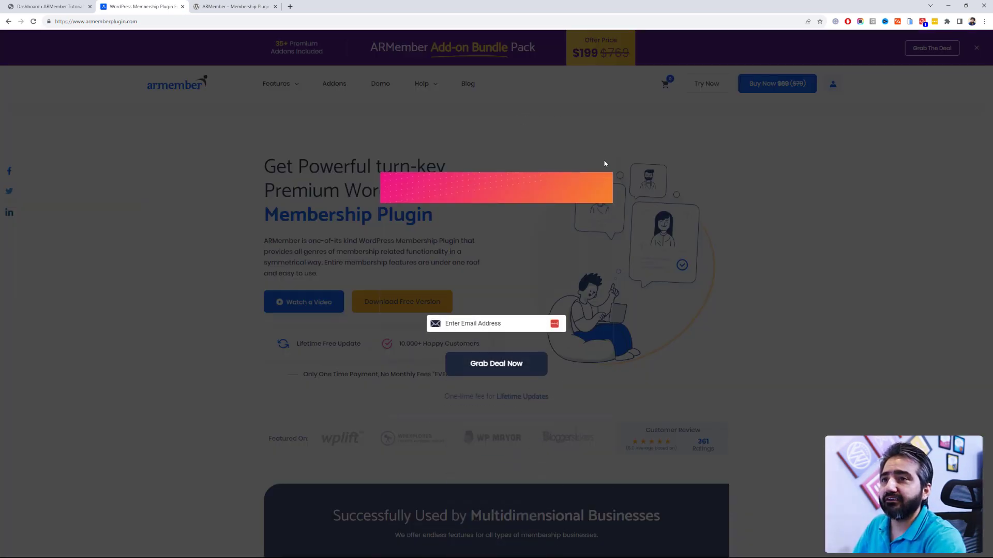
pyautogui.click(600, 191)
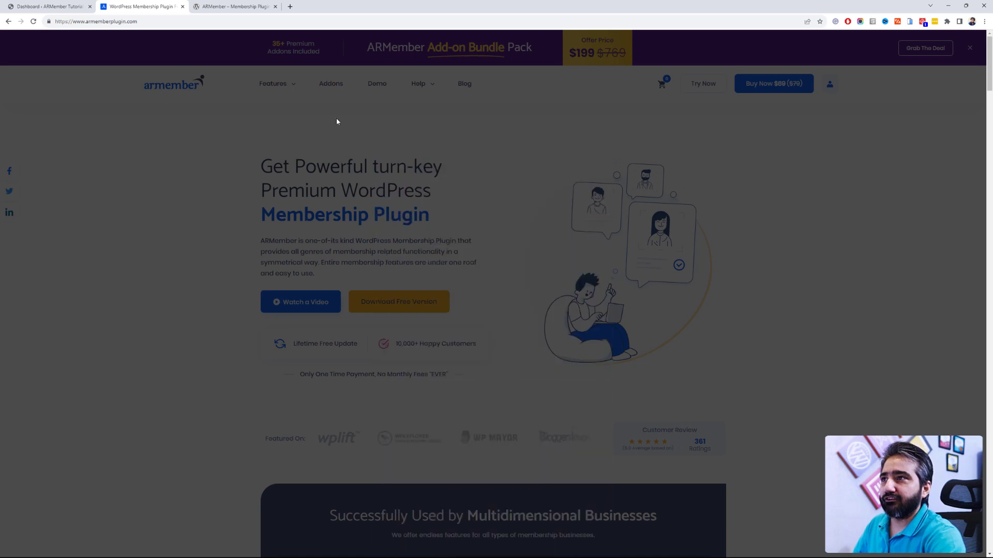
pyautogui.click(257, 7)
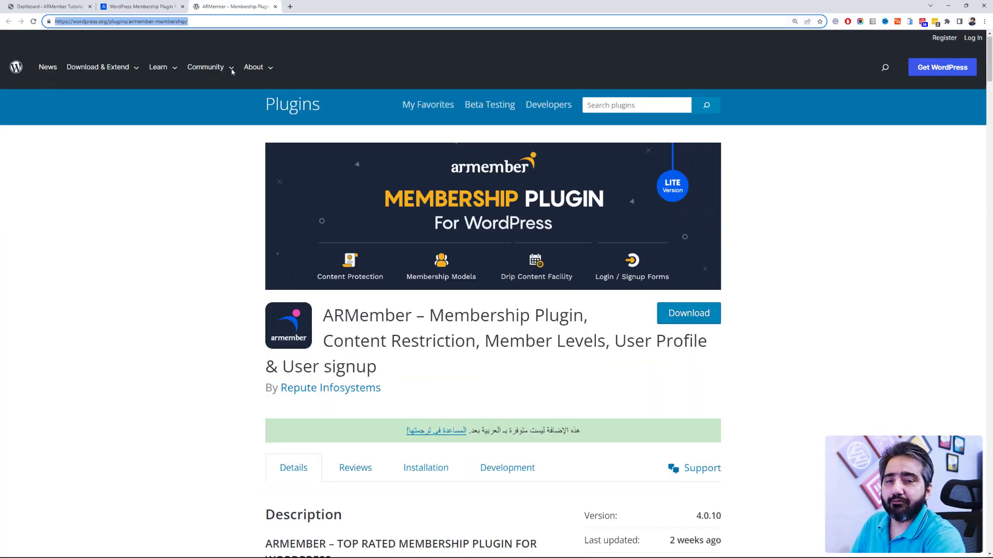
pyautogui.moveTo(272, 83)
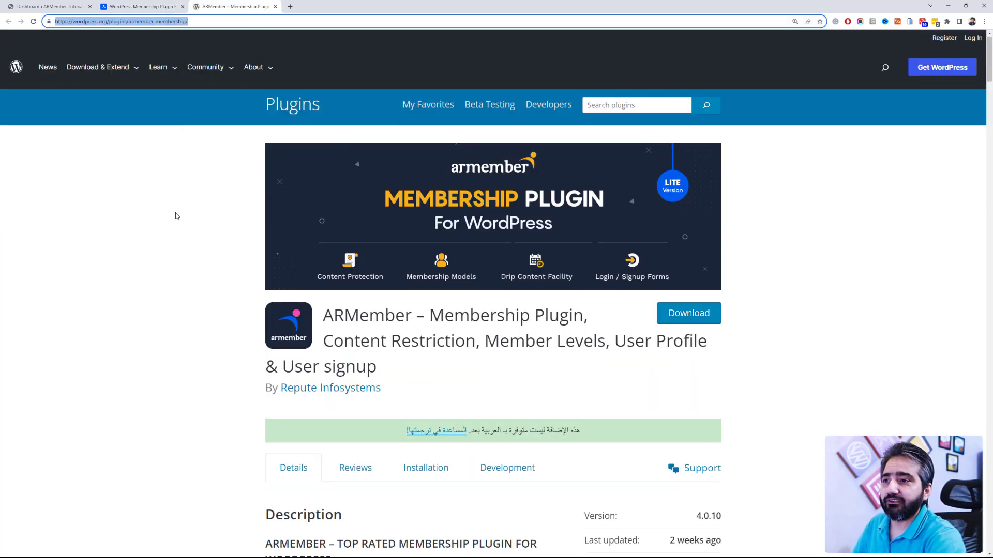
pyautogui.scroll(-9, 176, 217)
pyautogui.scroll(-10, 175, 215)
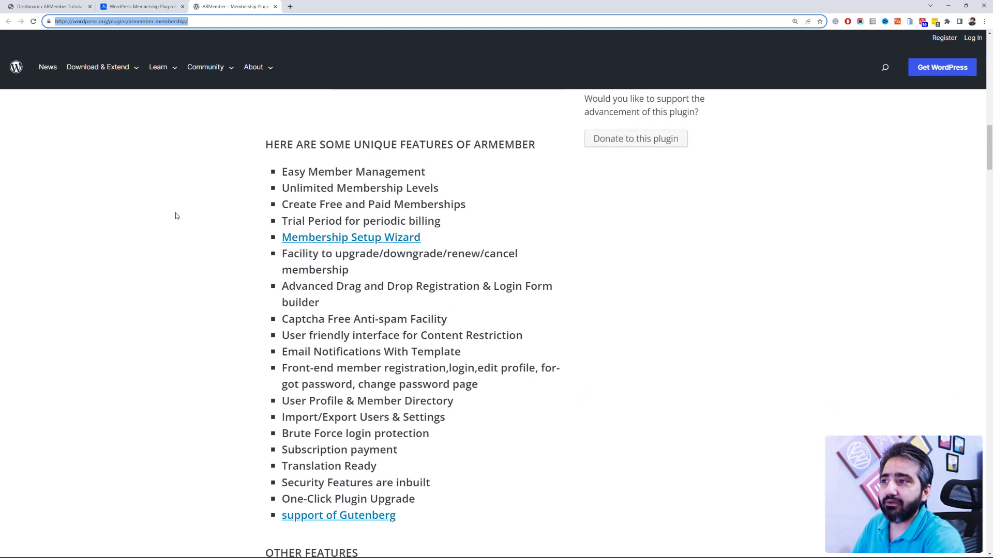
pyautogui.moveTo(429, 518); pyautogui.dragTo(217, 212)
pyautogui.click(218, 212)
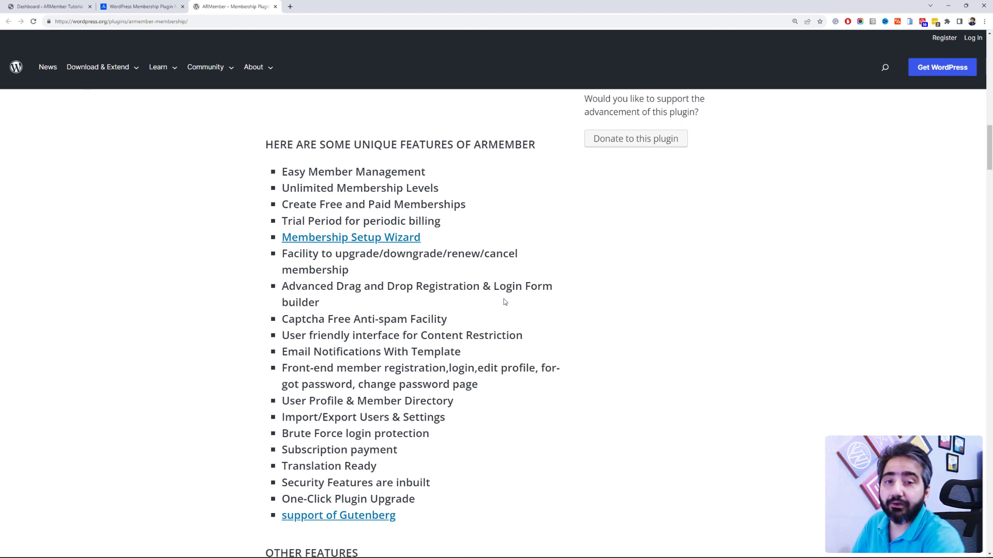
# Step: Read further down the ARMember feature list, including the Social Login description
pyautogui.scroll(-2, 411, 392)
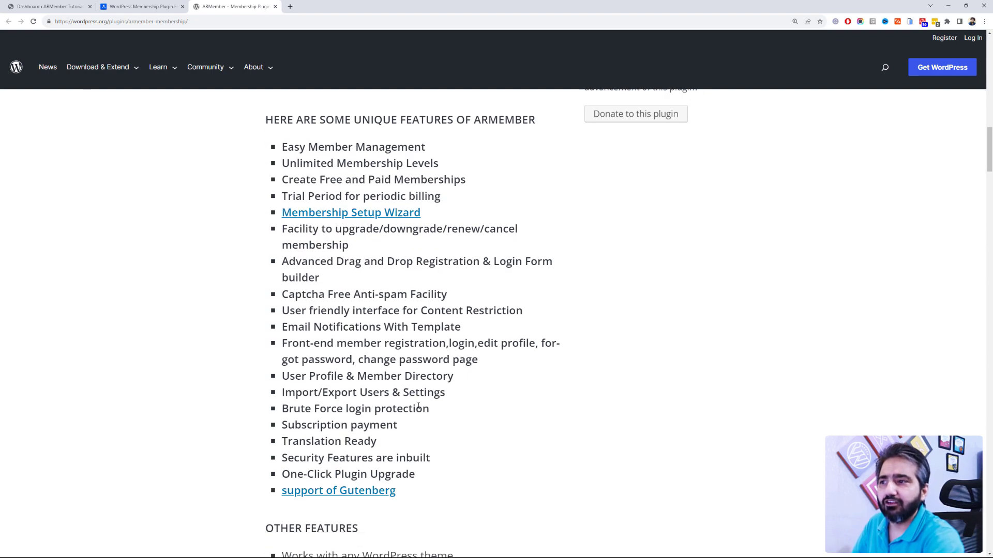
pyautogui.moveTo(448, 403); pyautogui.dragTo(397, 313)
pyautogui.click(397, 313)
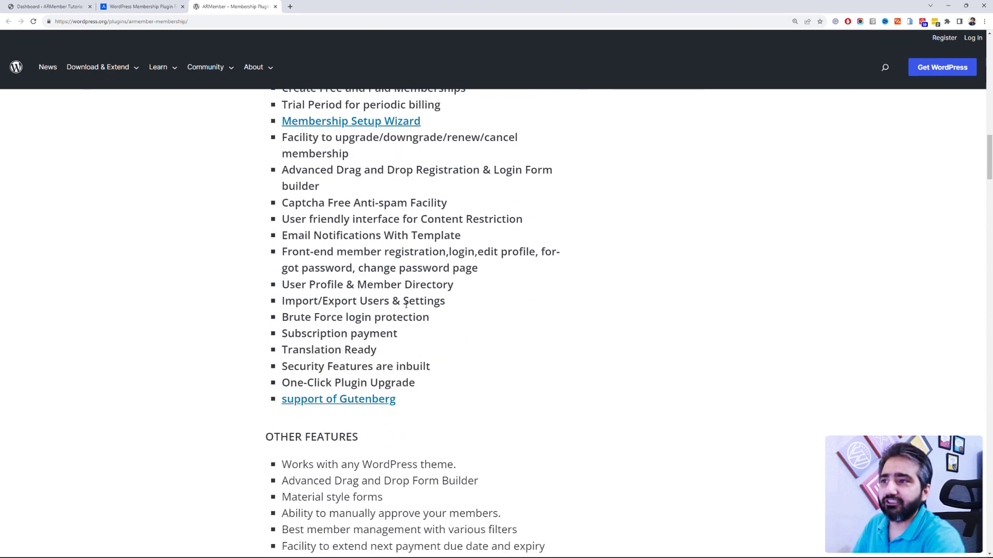
pyautogui.scroll(-12, 403, 310)
pyautogui.scroll(-3, 406, 309)
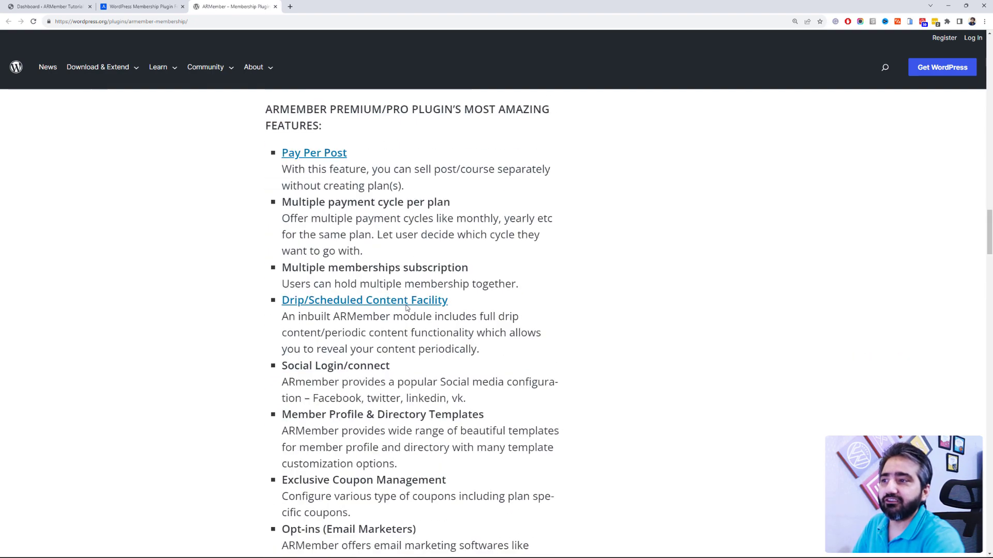
pyautogui.scroll(7, 407, 308)
pyautogui.scroll(-6, 406, 308)
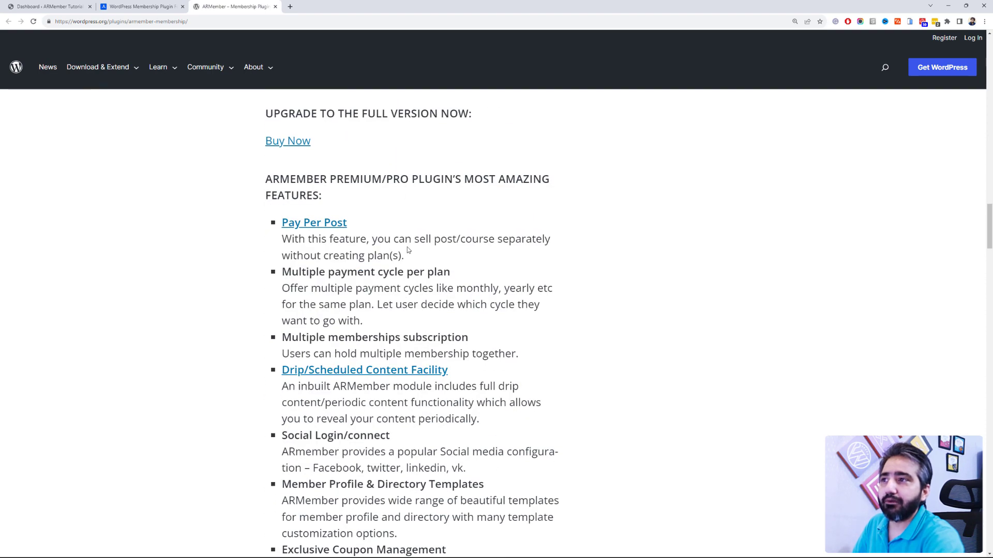
pyautogui.scroll(-10, 360, 256)
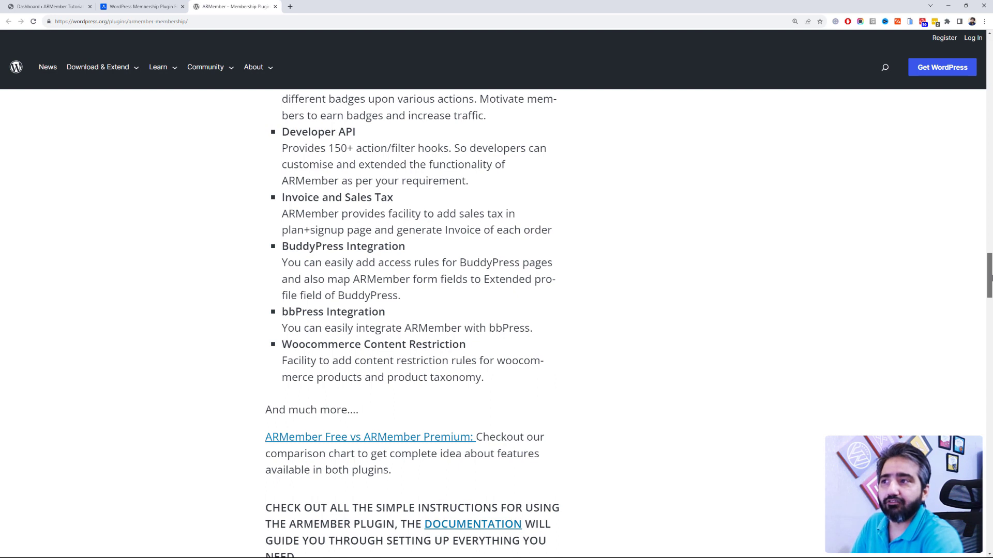
pyautogui.moveTo(990, 278); pyautogui.dragTo(990, 269)
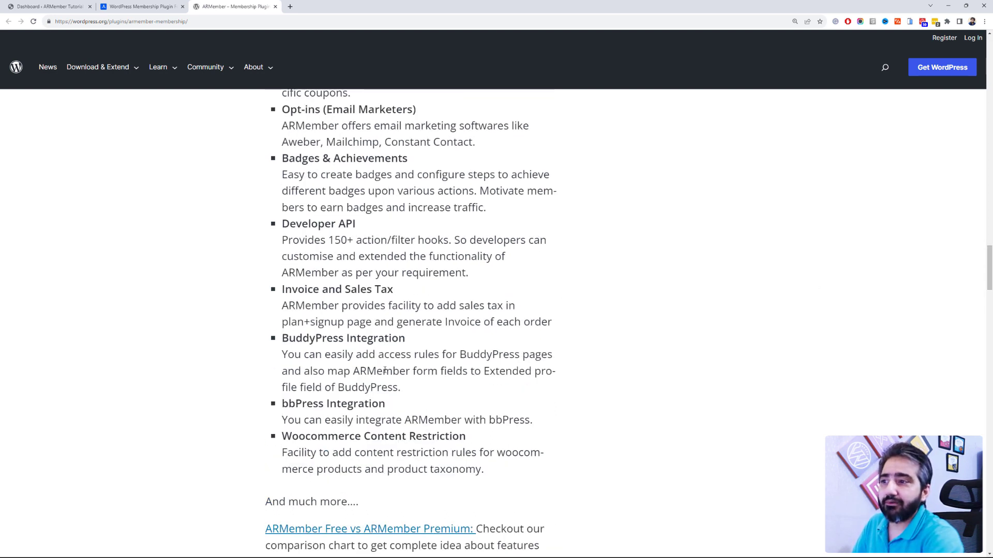
pyautogui.scroll(7, 370, 408)
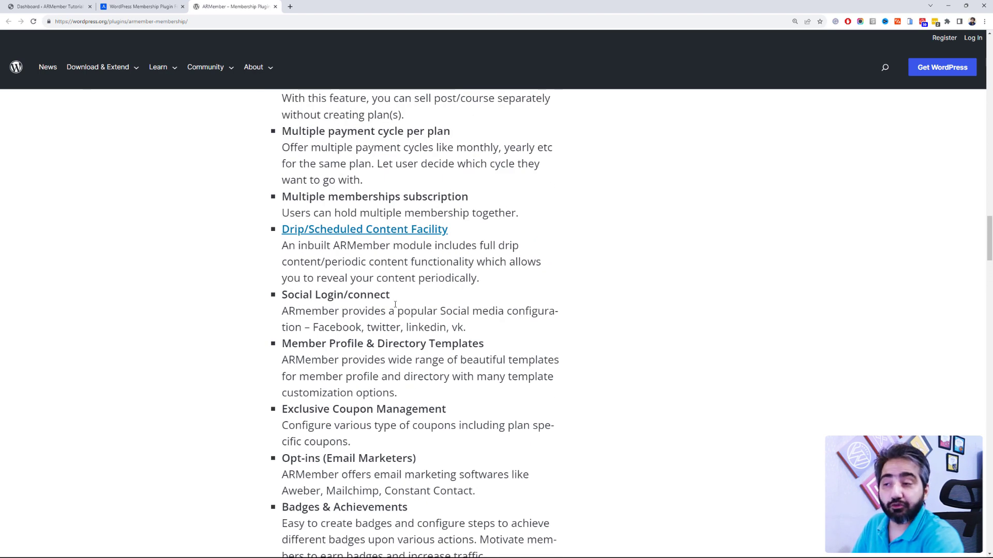
pyautogui.moveTo(394, 311); pyautogui.dragTo(344, 294)
pyautogui.click(445, 309)
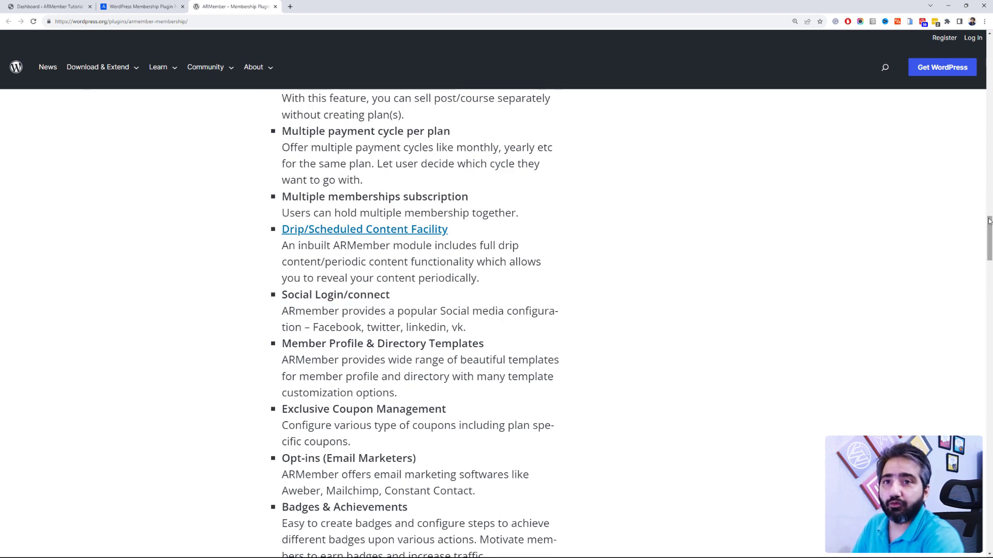
pyautogui.moveTo(989, 238); pyautogui.dragTo(988, 59)
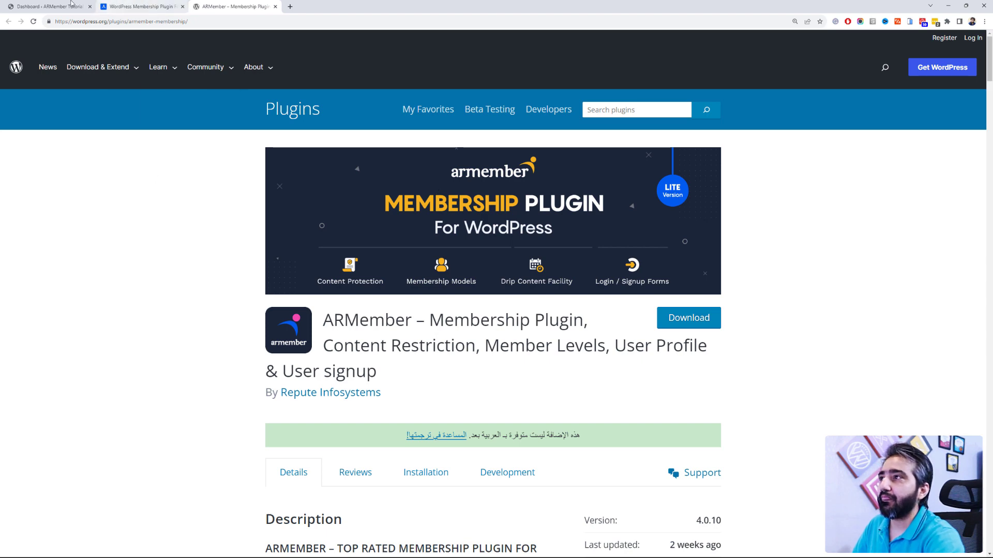
# Step: Search the WordPress plugin directory for 'armember' and install ARMember
pyautogui.click(52, 6)
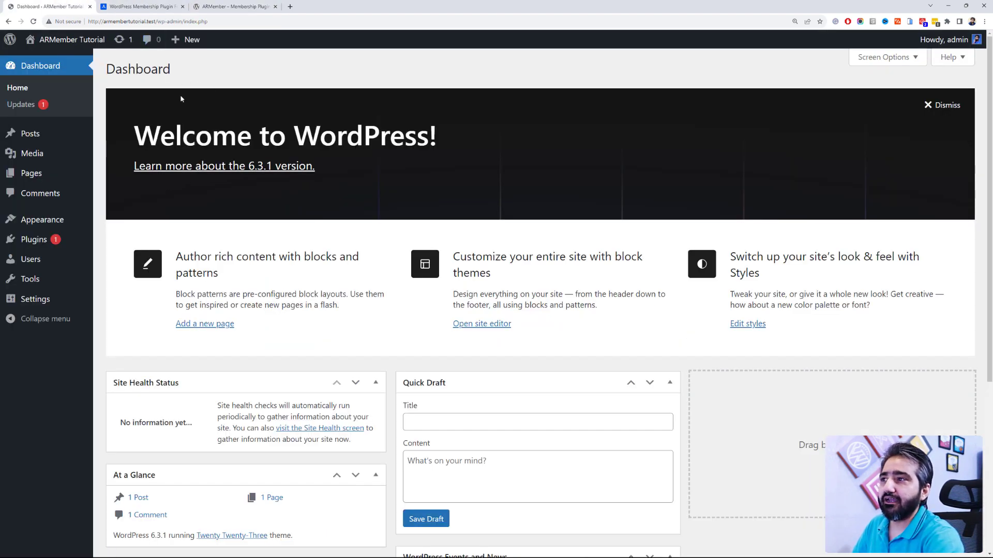
pyautogui.moveTo(84, 240)
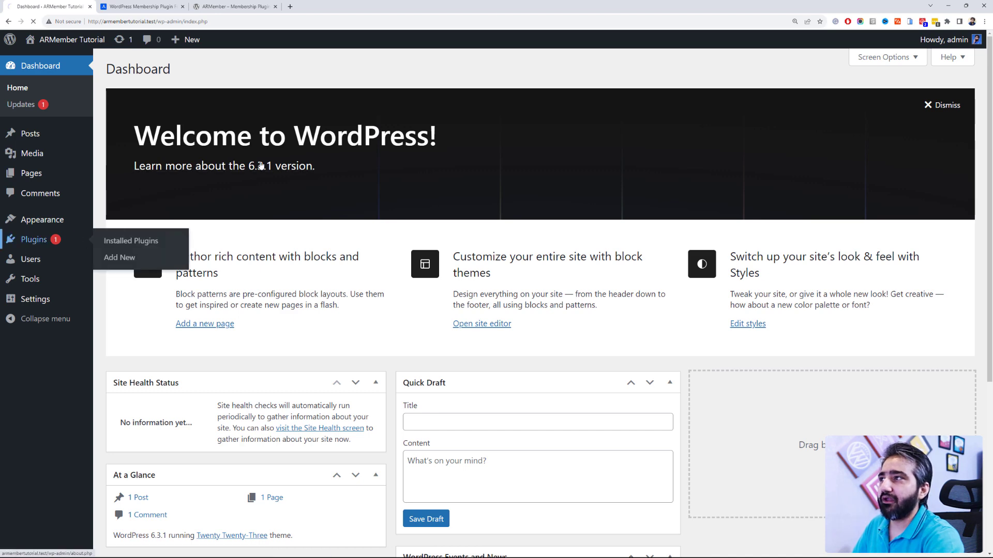
pyautogui.click(85, 241)
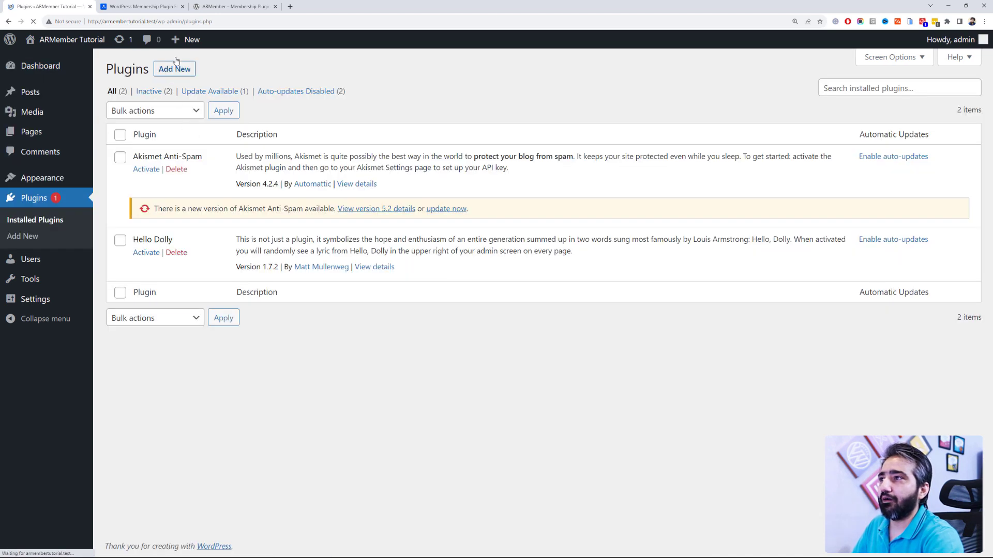
pyautogui.click(187, 71)
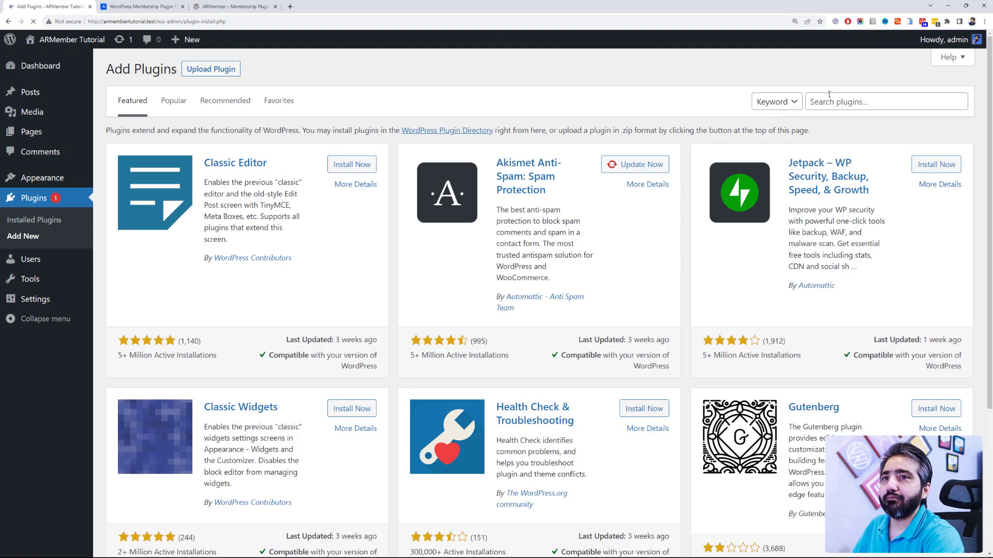
pyautogui.click(844, 105)
pyautogui.write('armember')
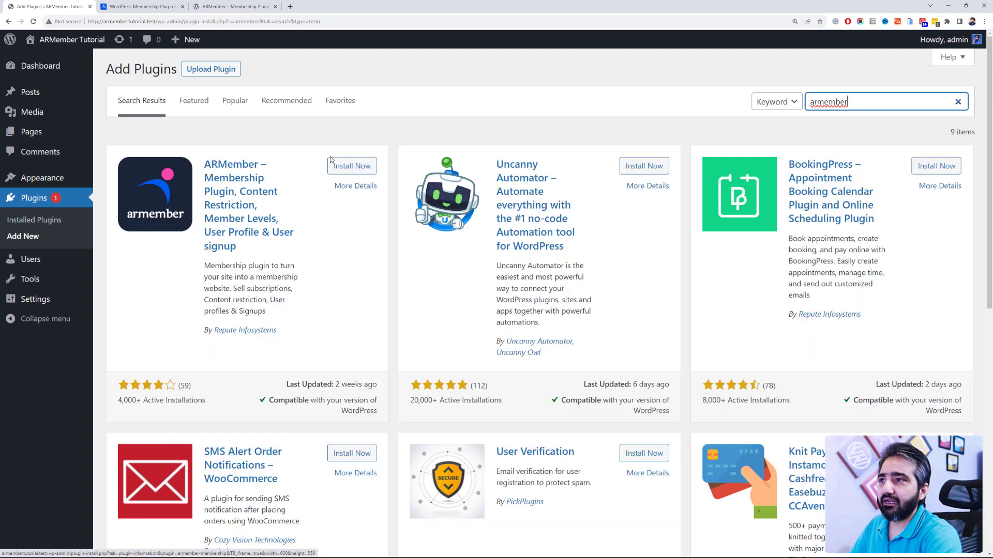
pyautogui.click(345, 167)
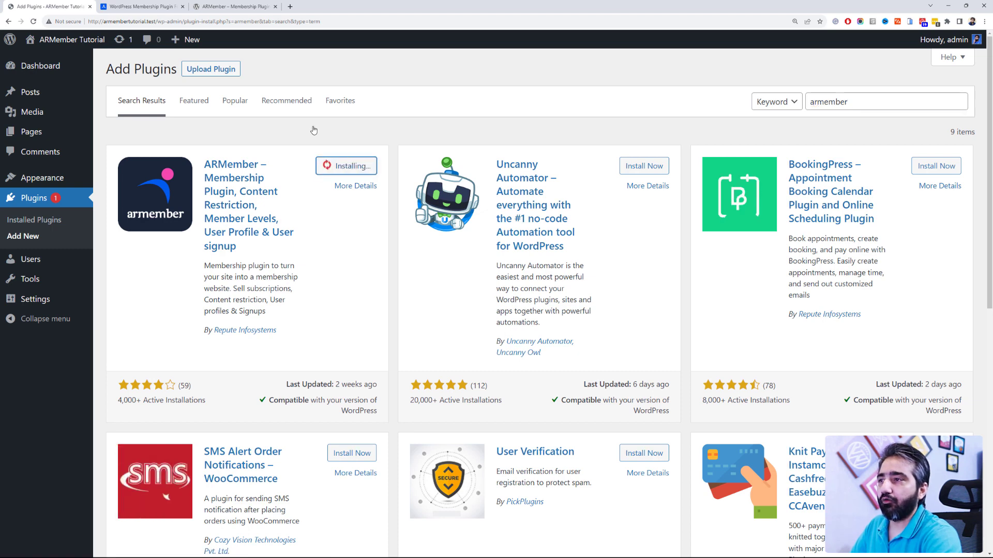
# Step: Check ARMember's wordpress.org page, then activate the installed plugin
pyautogui.click(243, 7)
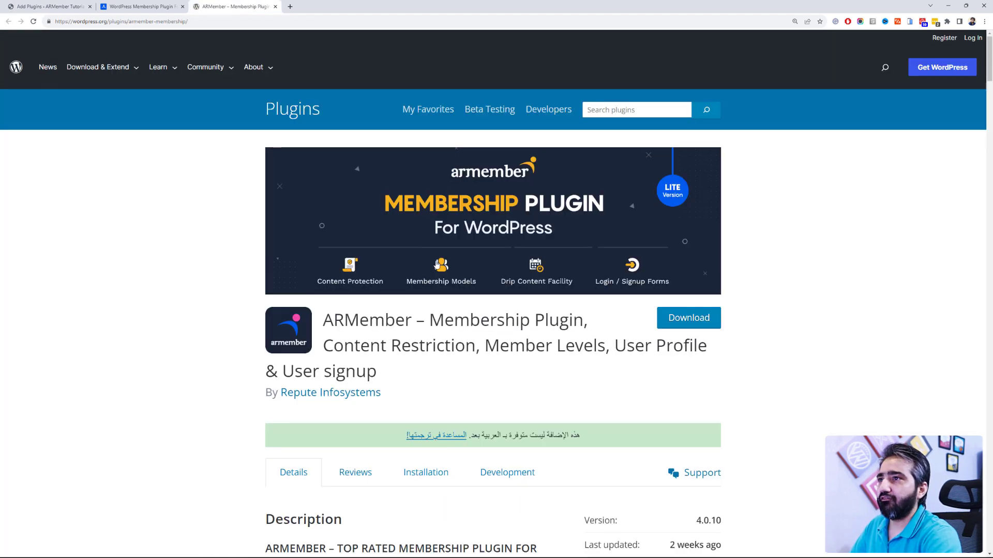
pyautogui.click(49, 6)
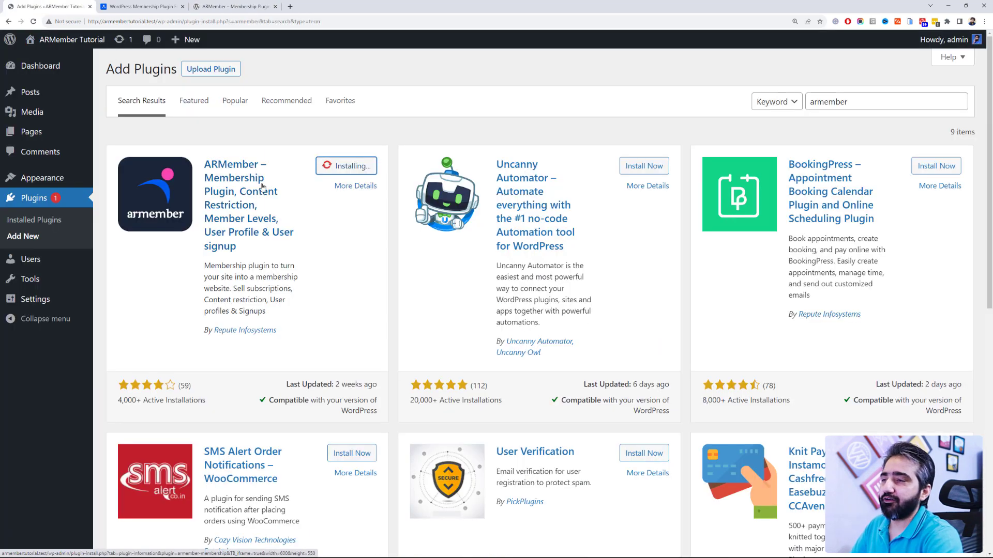
pyautogui.click(348, 166)
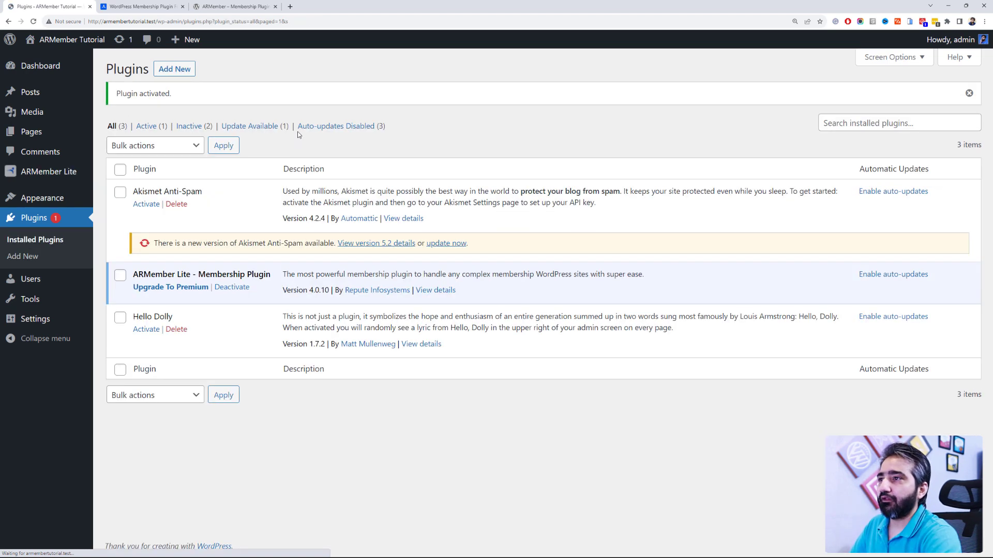
# Step: Delete the Akismet Anti-Spam and Hello Dolly plugins, leaving only ARMember Lite
pyautogui.click(178, 205)
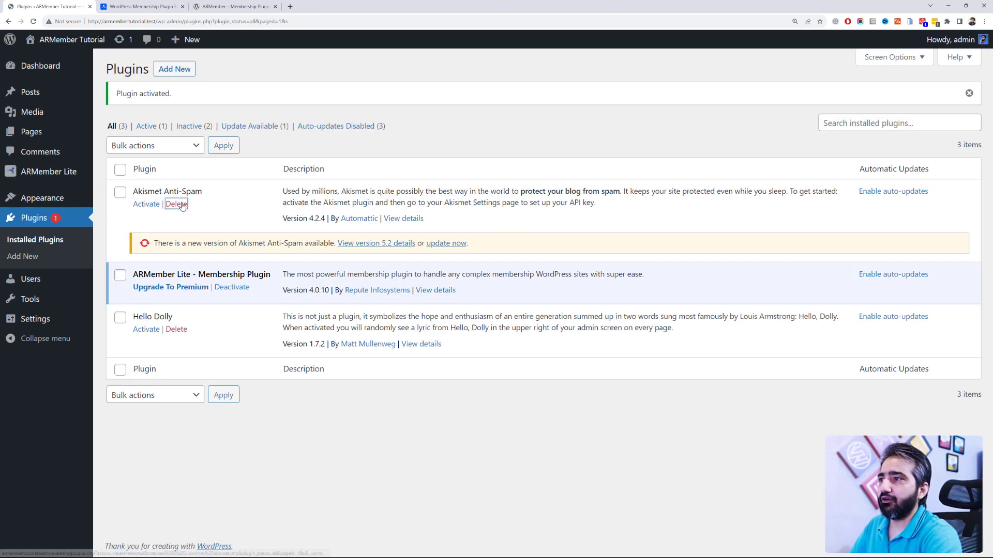
pyautogui.click(536, 65)
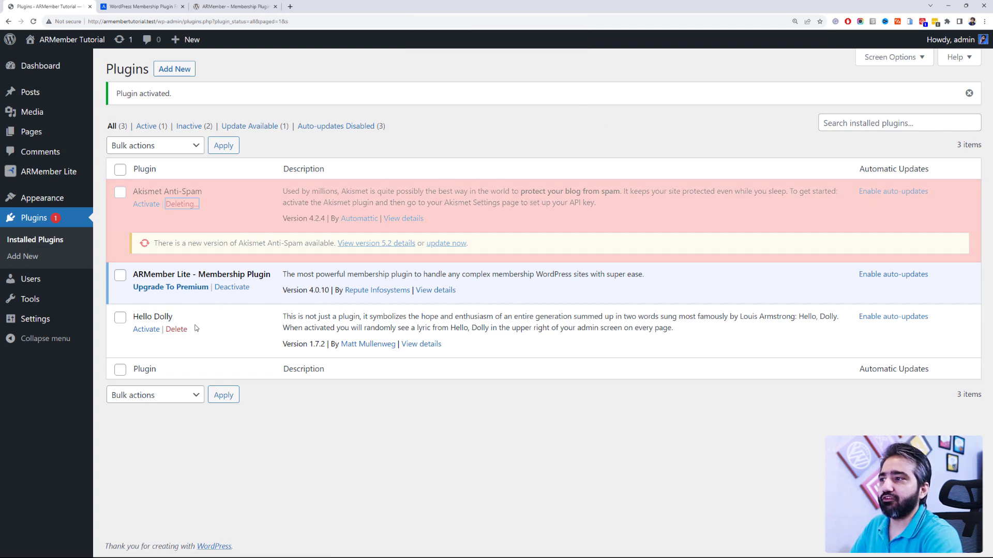
pyautogui.click(176, 268)
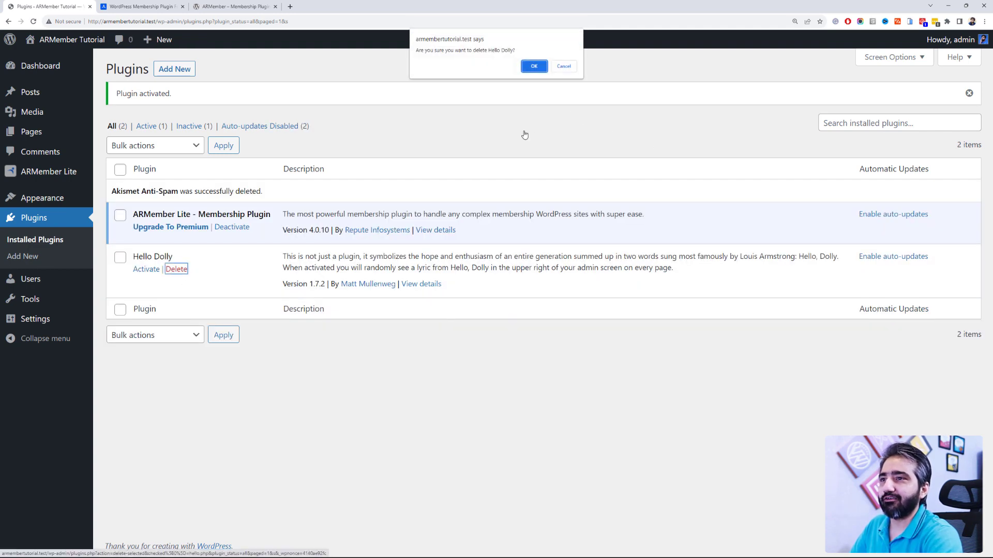
pyautogui.click(536, 67)
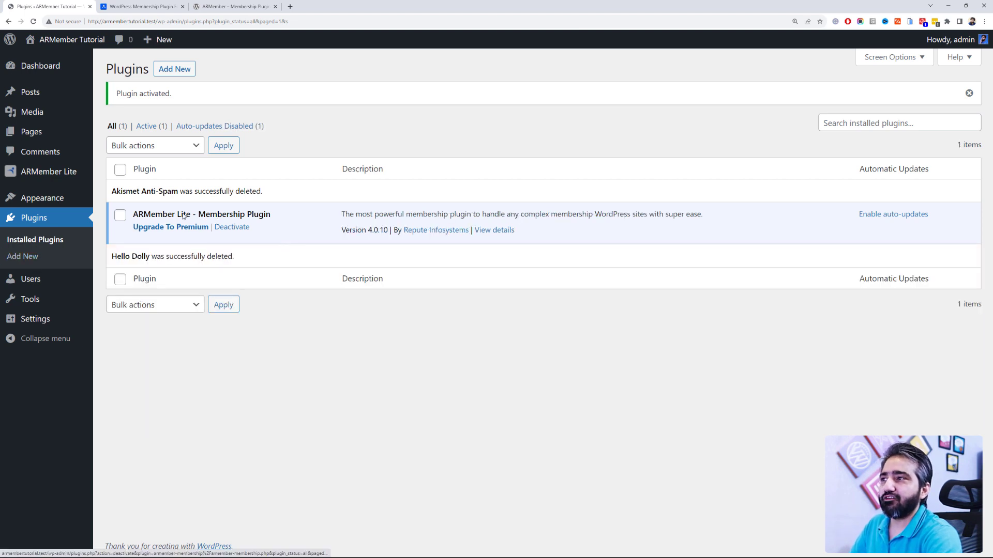
pyautogui.moveTo(73, 172)
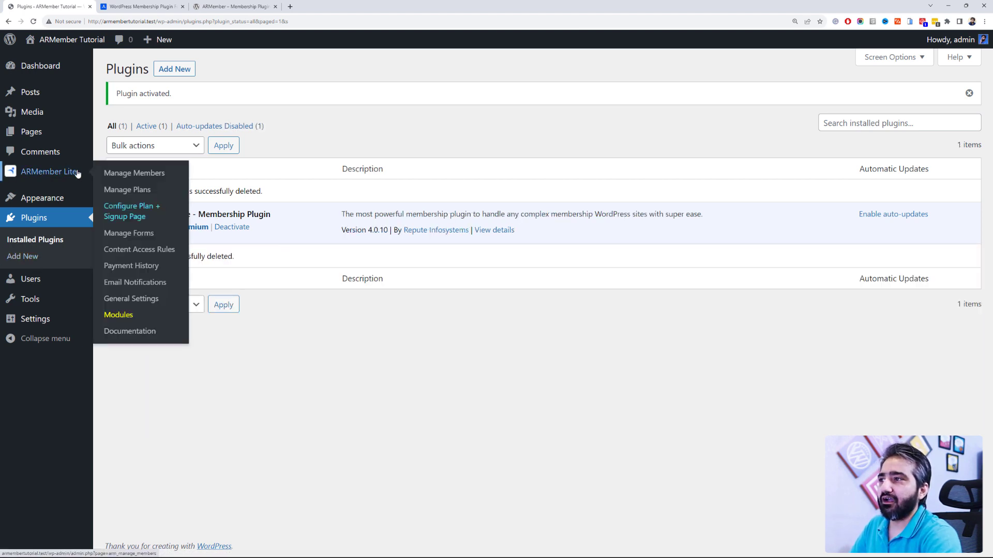
# Step: Open ARMember Lite, close its Help Tutorial popup, and go to Manage Plans
pyautogui.click(74, 173)
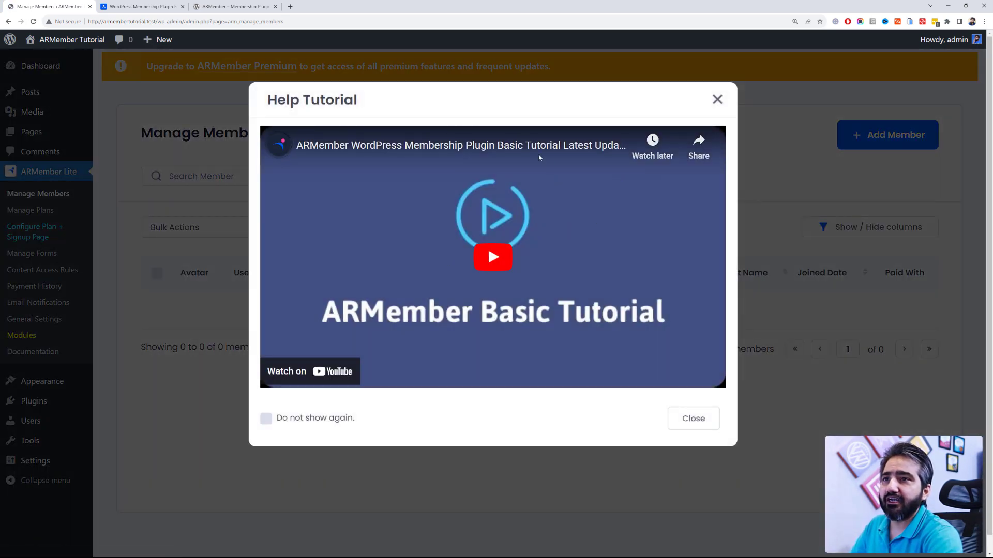
pyautogui.click(718, 100)
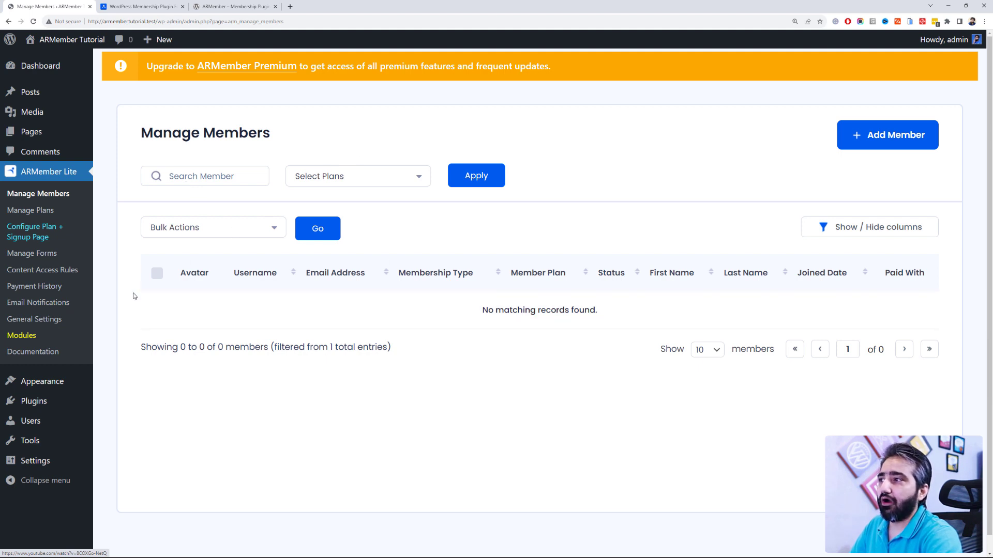
pyautogui.click(30, 210)
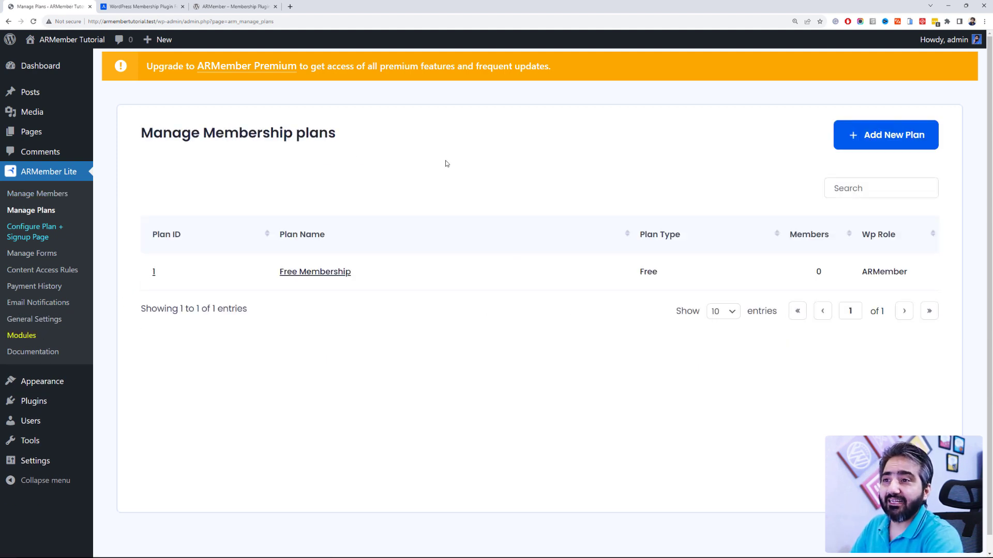
# Step: Review the existing Free Membership plan row, then choose Add New Plan
pyautogui.moveTo(371, 280)
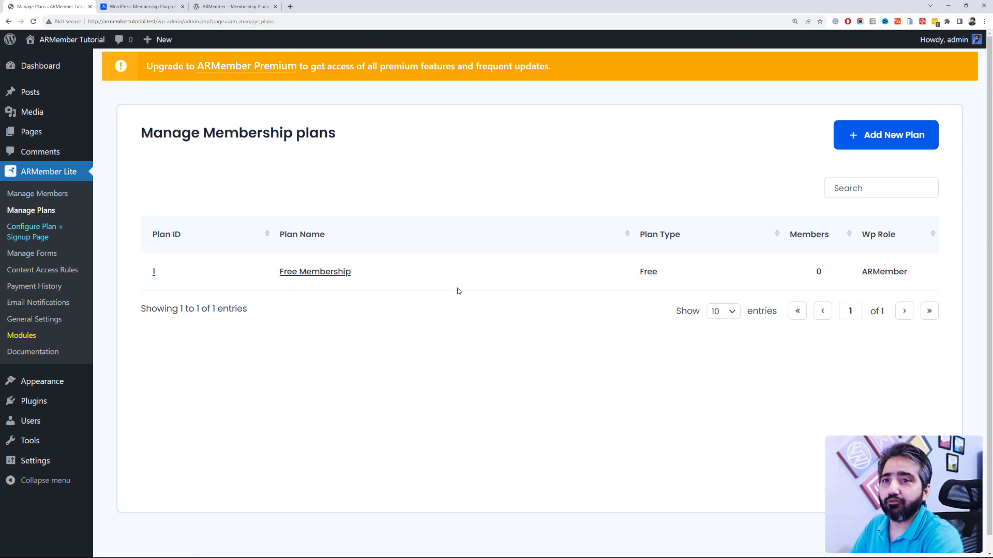
pyautogui.moveTo(453, 289)
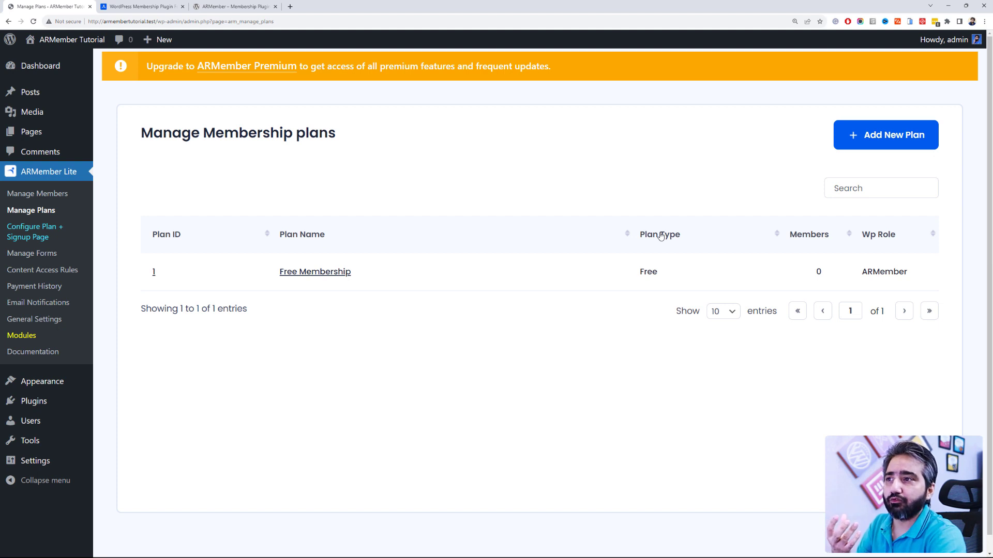
pyautogui.tripleClick(402, 281)
pyautogui.moveTo(331, 271); pyautogui.dragTo(423, 264)
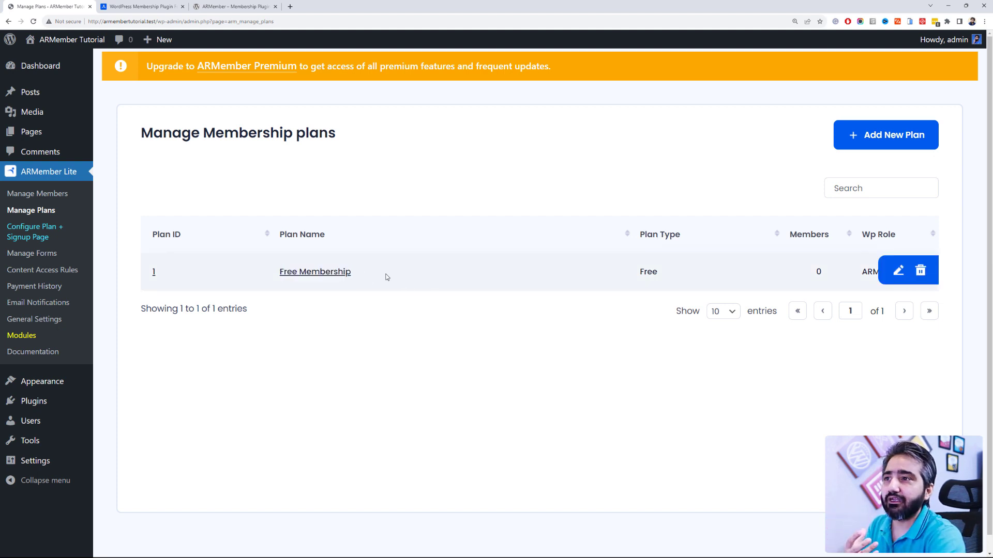
pyautogui.moveTo(386, 277)
pyautogui.mouseDown()
pyautogui.moveTo(266, 271)
pyautogui.moveTo(388, 273)
pyautogui.mouseUp()
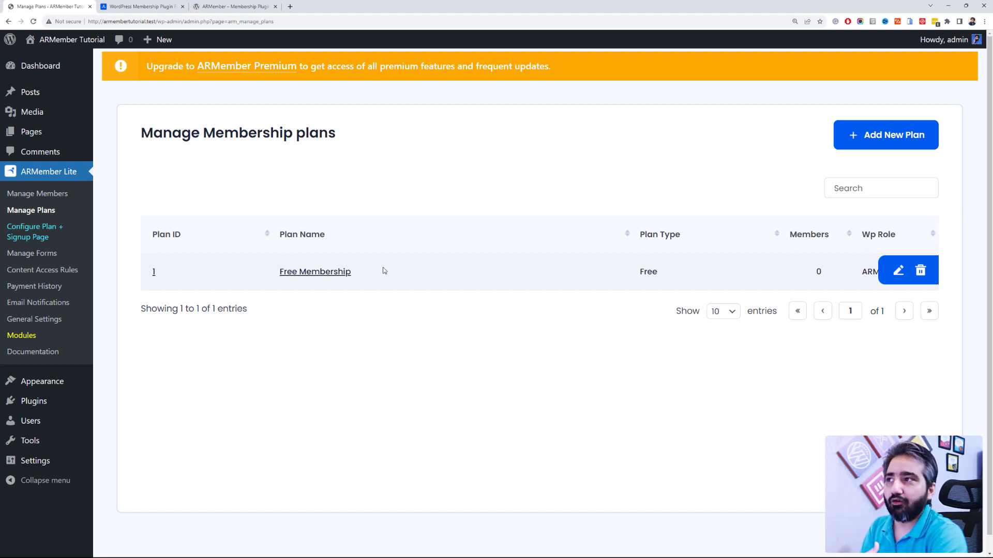
pyautogui.click(900, 136)
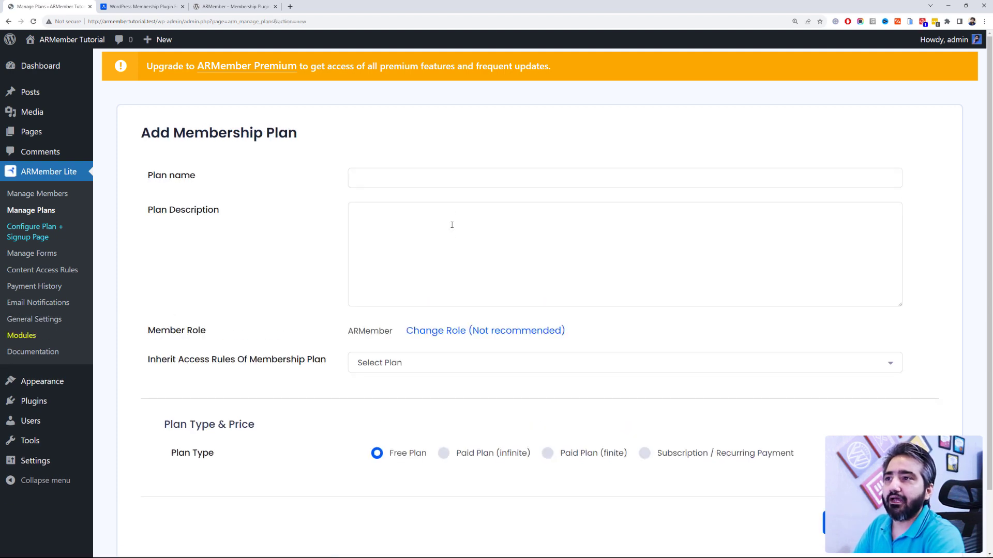
# Step: Name the plan 'Paid Membership' and paste in its all-pages access description
pyautogui.click(462, 176)
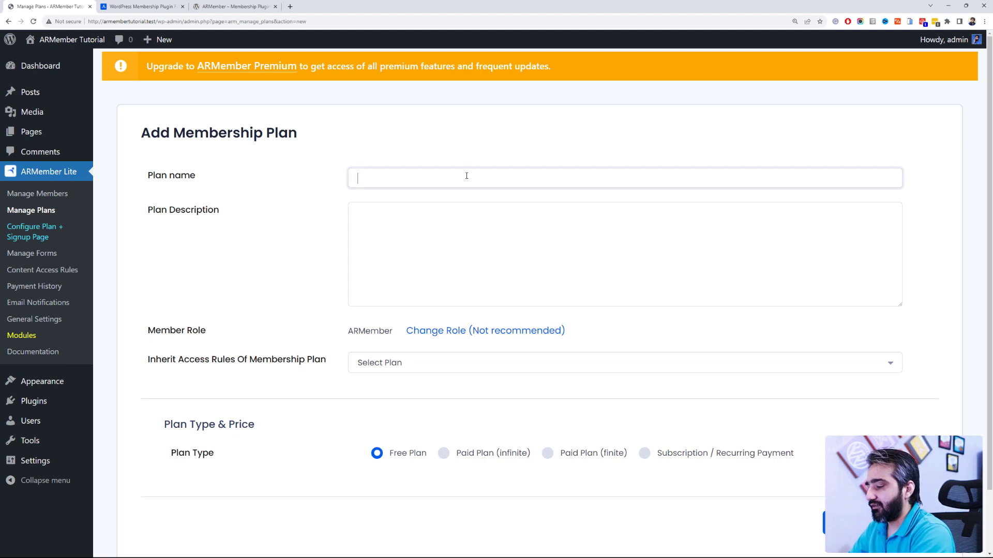
pyautogui.write('Paid M')
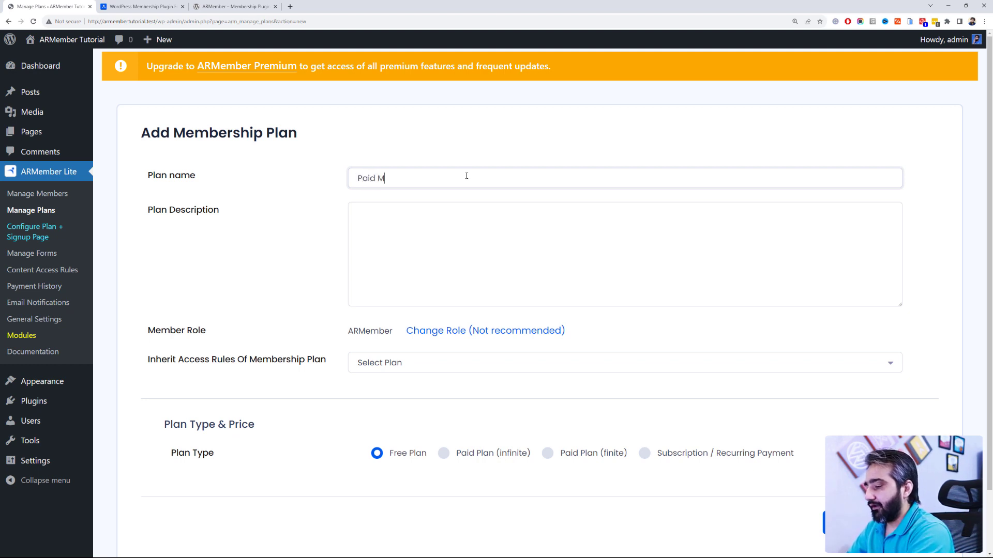
pyautogui.write('embership')
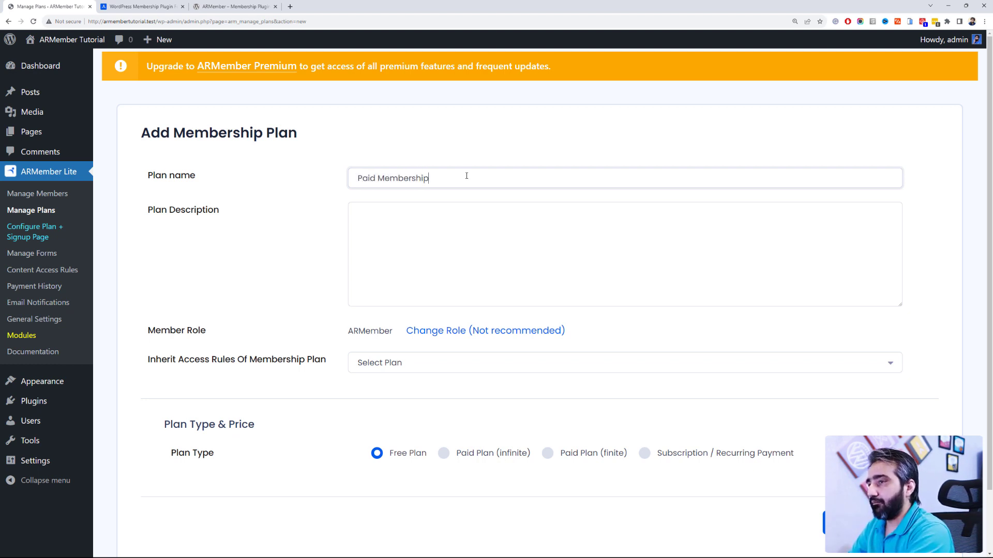
pyautogui.click(434, 270)
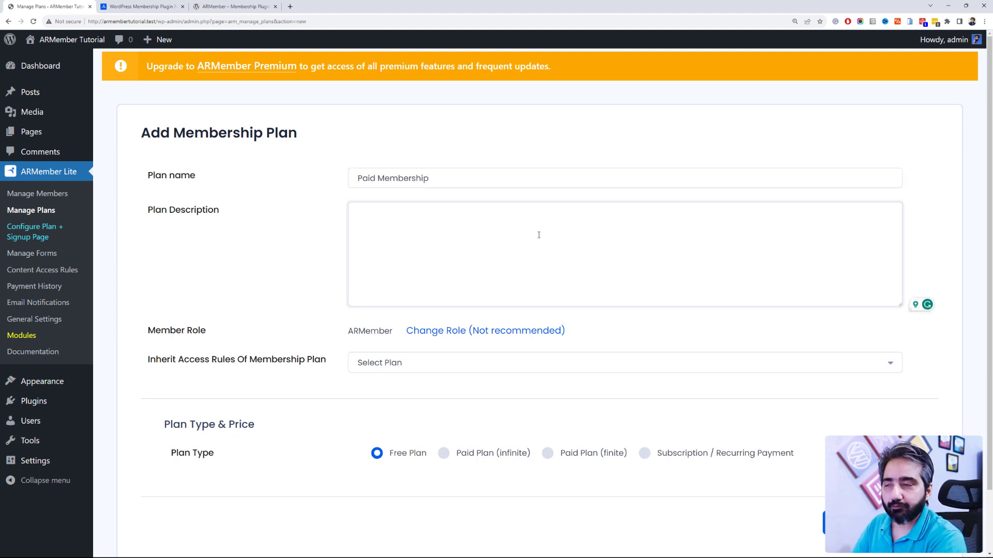
pyautogui.write('Get access to all the pages on the website.')
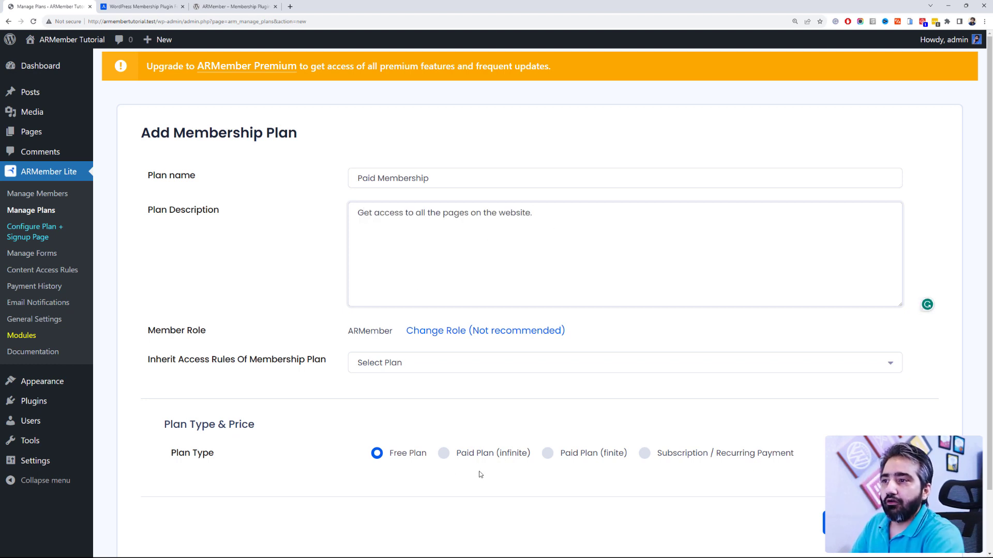
# Step: Check the inherit-access plan list, then set the plan type to Paid Plan (finite)
pyautogui.scroll(-2, 373, 308)
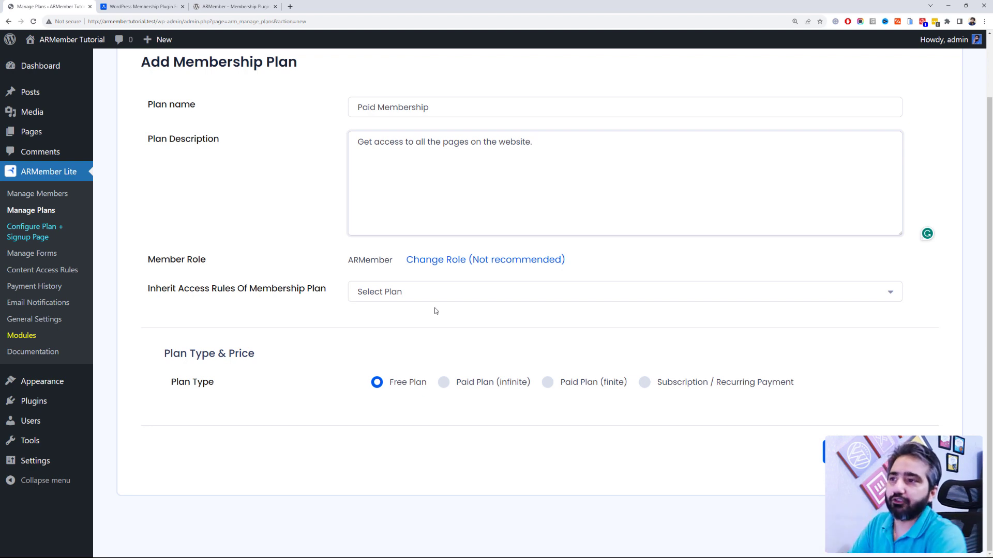
pyautogui.scroll(1, 485, 293)
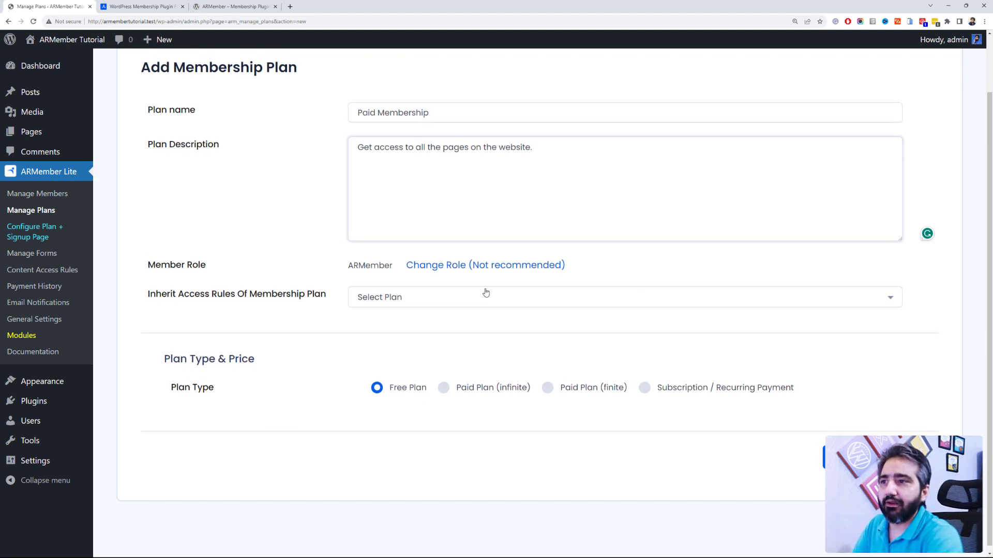
pyautogui.scroll(2, 485, 293)
pyautogui.click(483, 361)
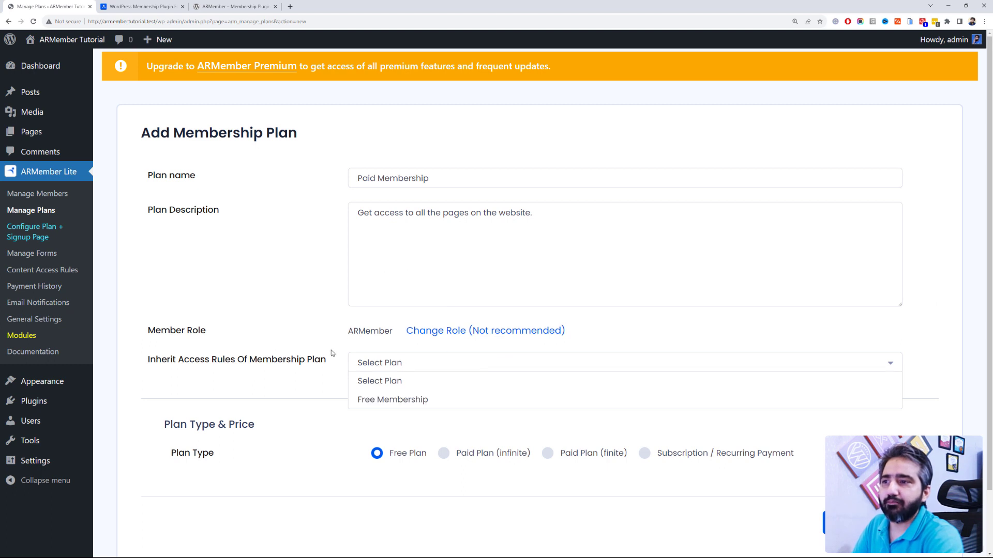
pyautogui.click(331, 351)
pyautogui.scroll(-1, 331, 349)
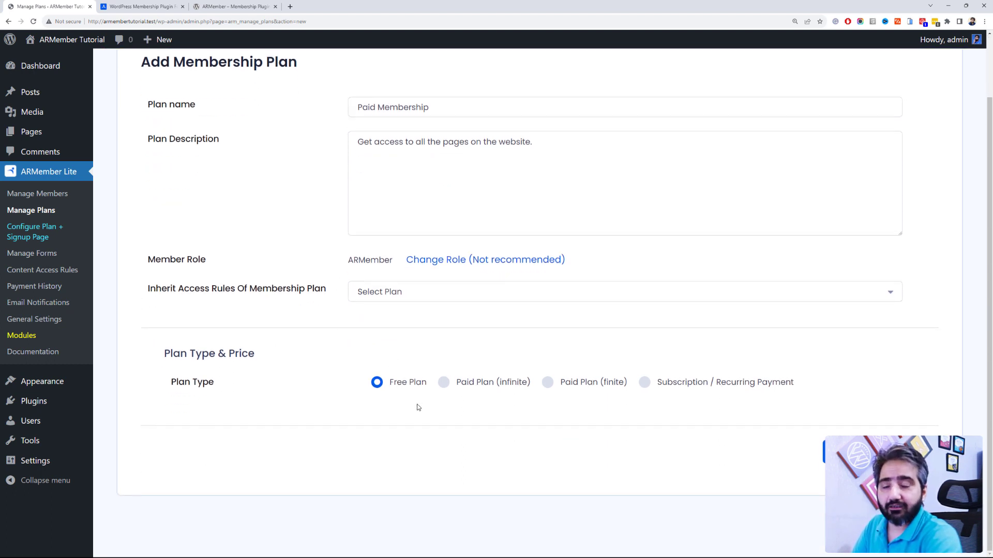
pyautogui.click(476, 390)
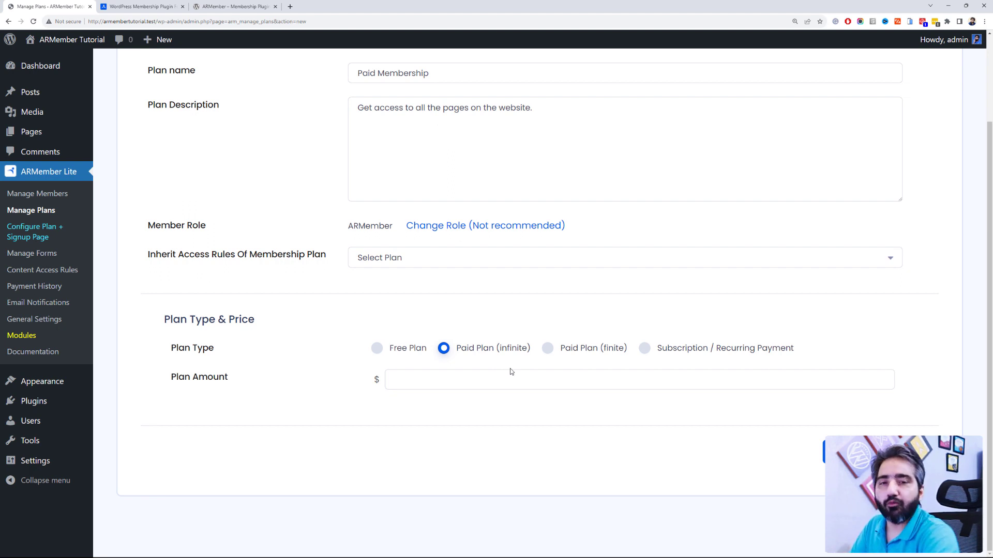
pyautogui.click(596, 354)
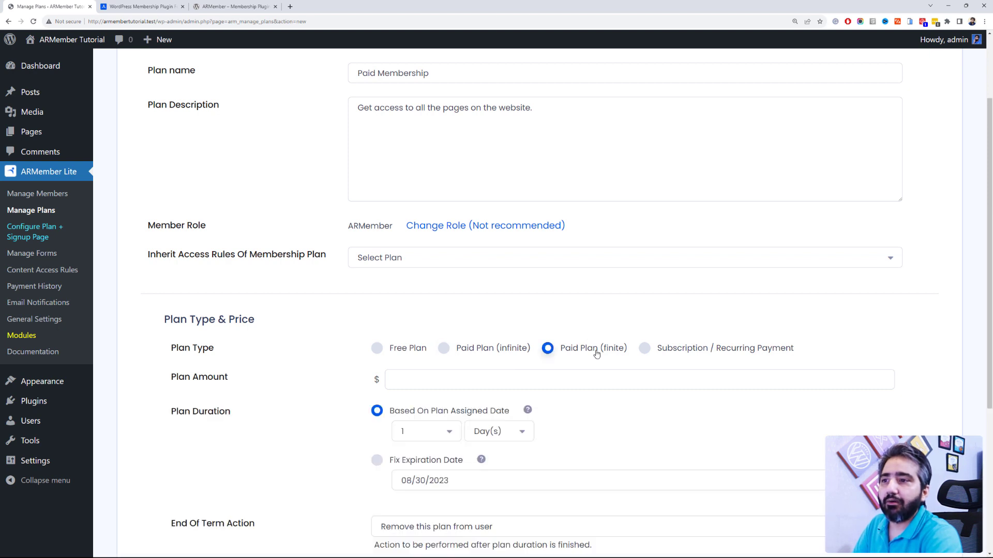
# Step: Enter 9.99 as the plan amount
pyautogui.scroll(-2, 597, 354)
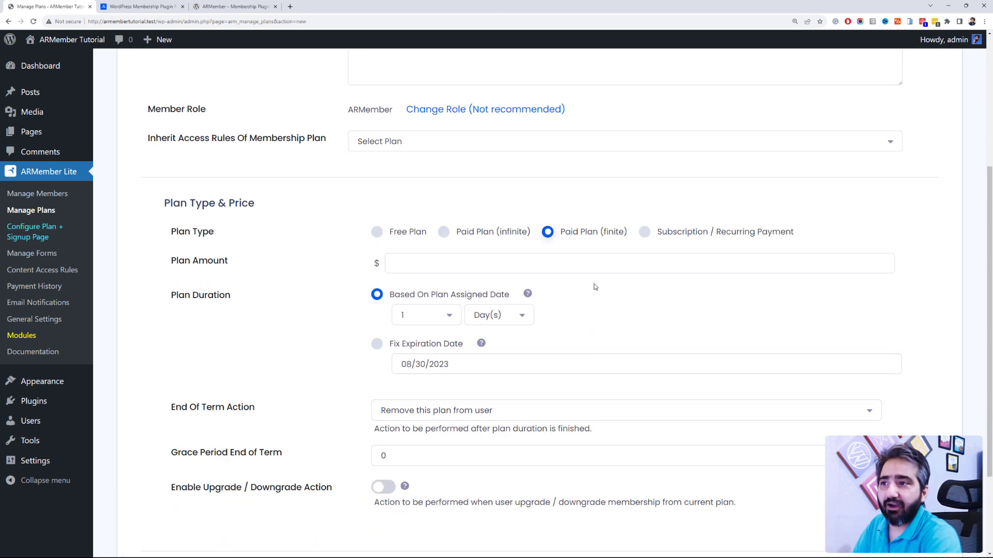
pyautogui.click(595, 265)
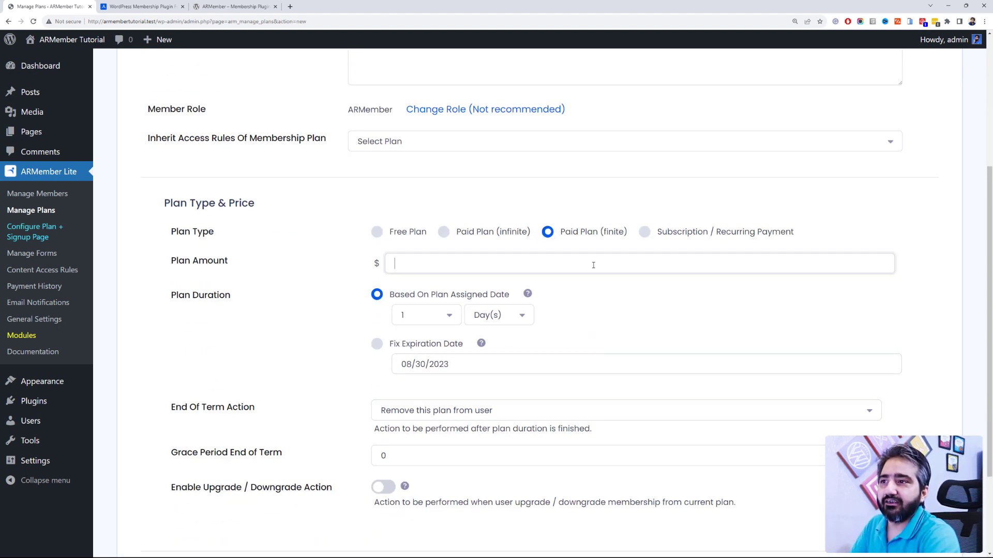
pyautogui.write('9.99')
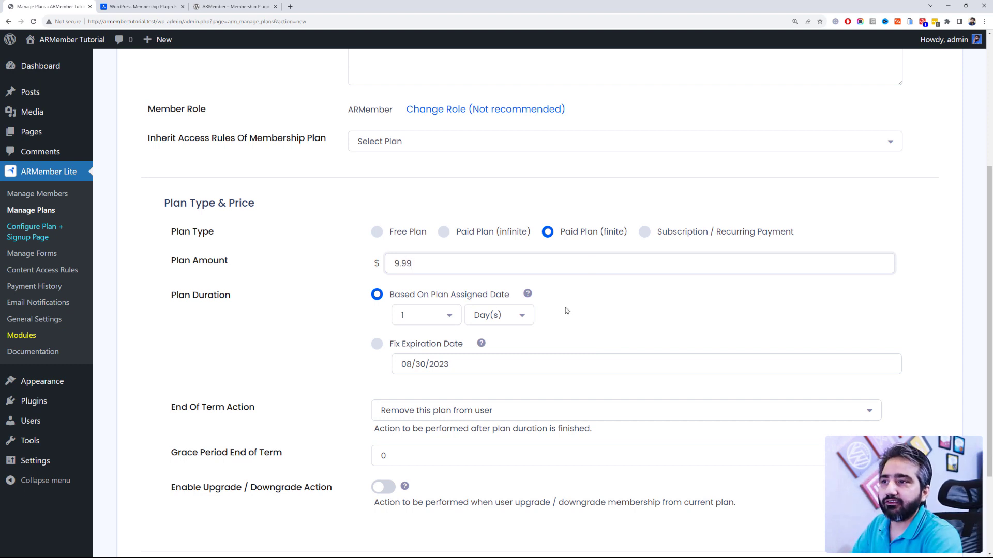
pyautogui.scroll(-2, 547, 309)
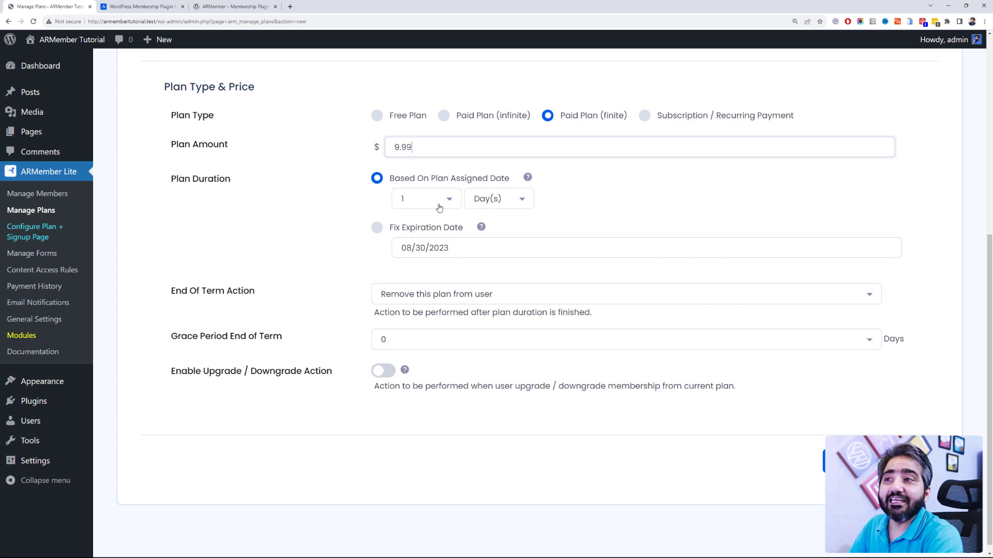
# Step: Set the plan duration to 1 Month(s), leaving the fixed expiration date unchanged
pyautogui.click(441, 204)
pyautogui.click(498, 200)
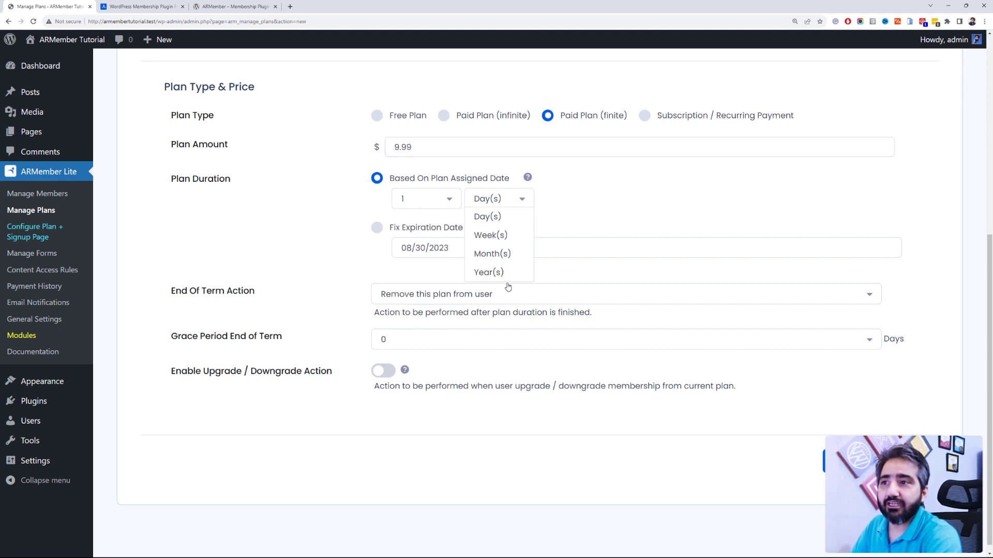
pyautogui.click(427, 199)
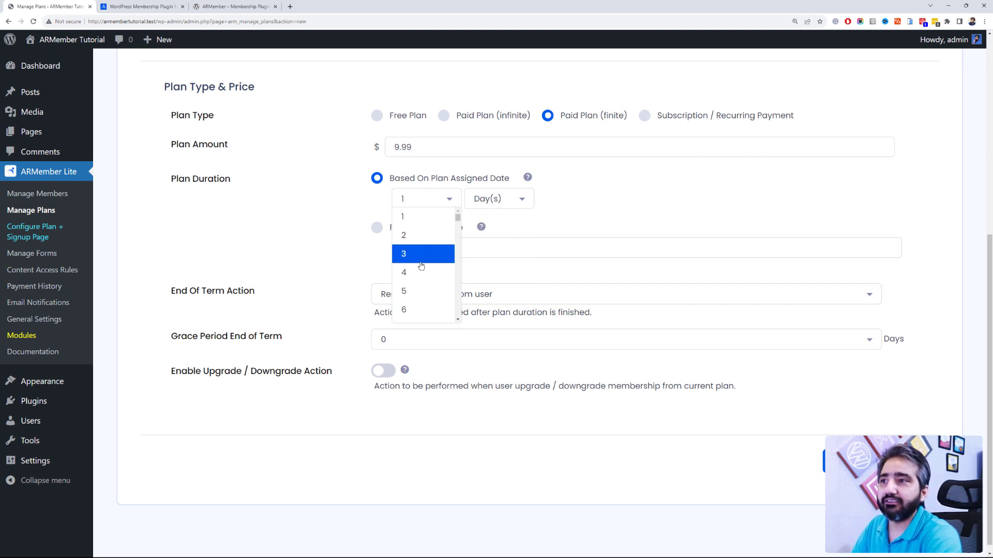
pyautogui.click(486, 199)
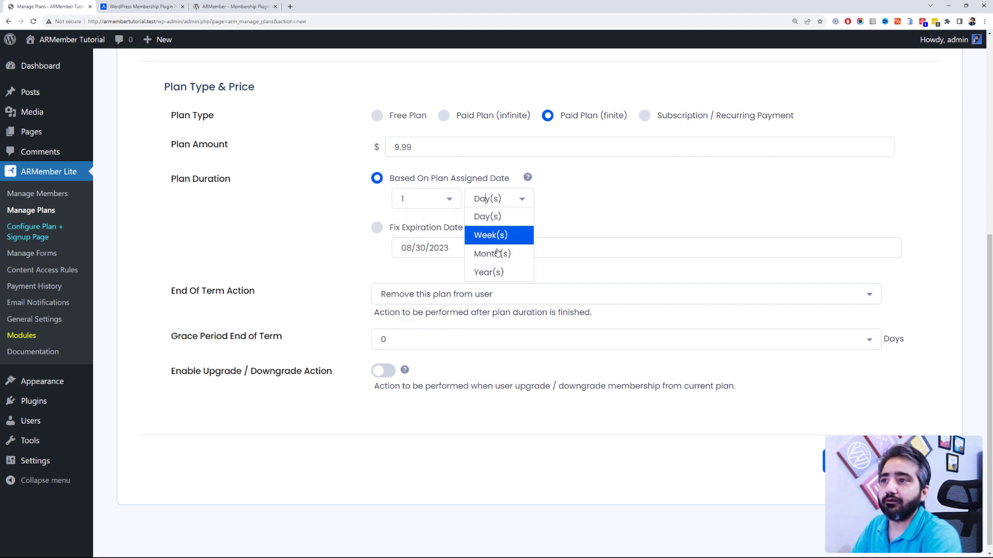
pyautogui.scroll(2, 497, 265)
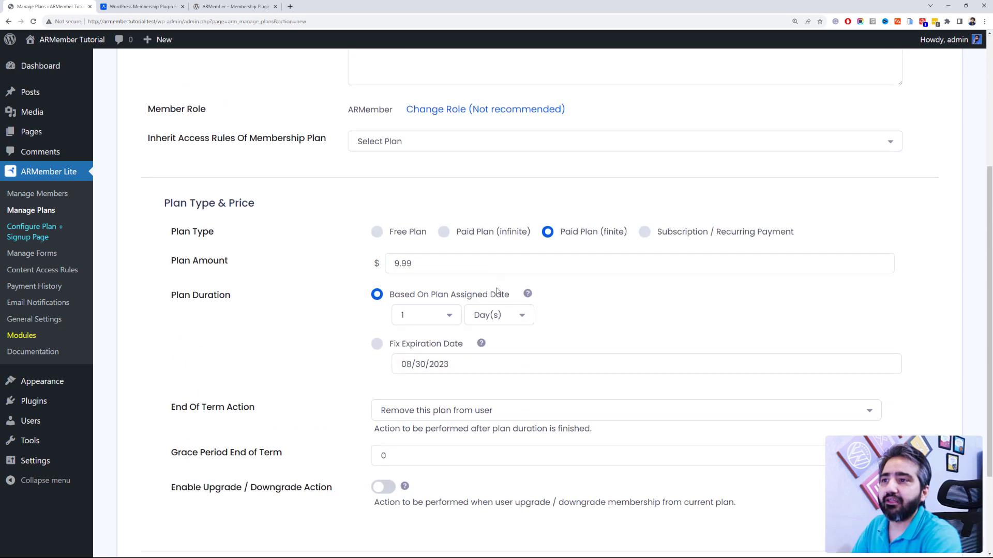
pyautogui.click(497, 321)
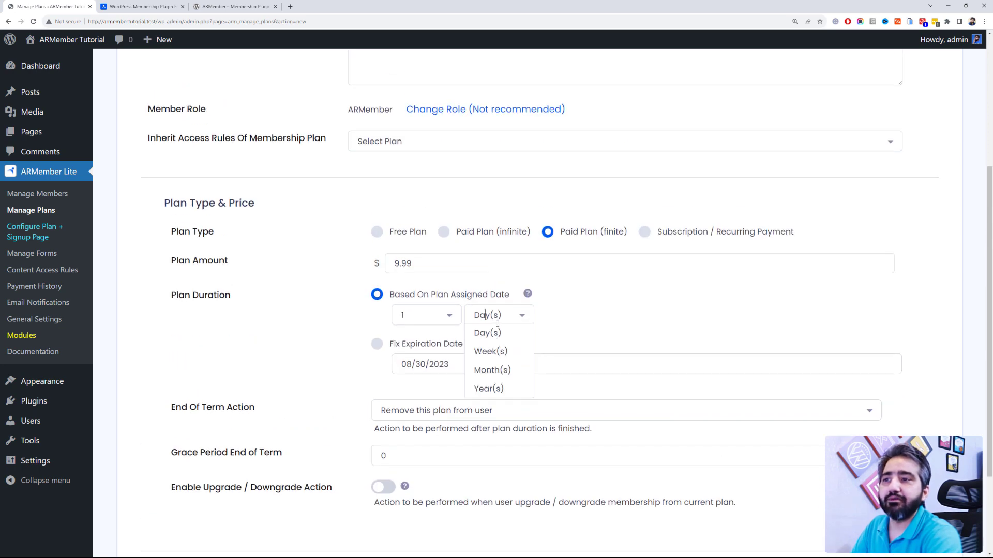
pyautogui.click(506, 371)
pyautogui.scroll(-2, 507, 242)
pyautogui.click(486, 254)
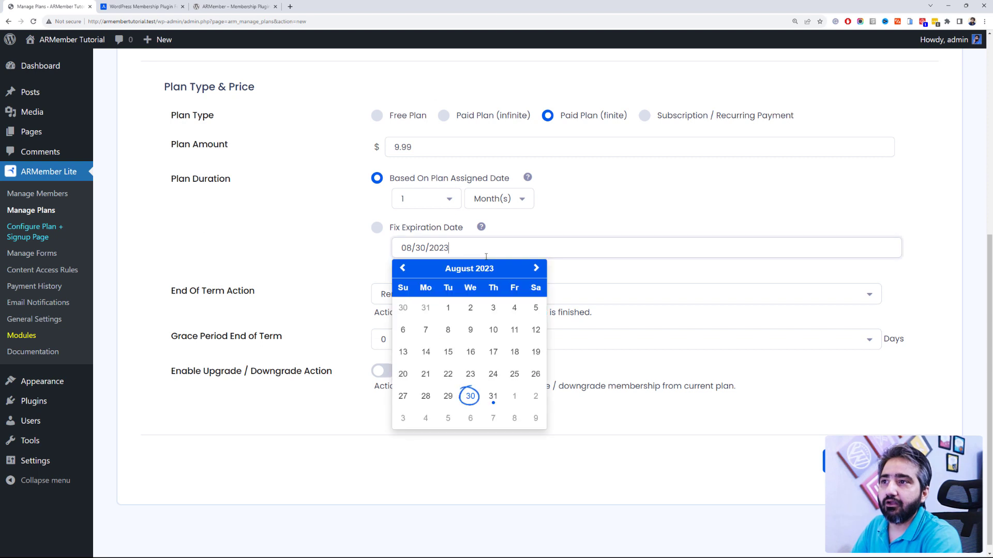
pyautogui.click(321, 268)
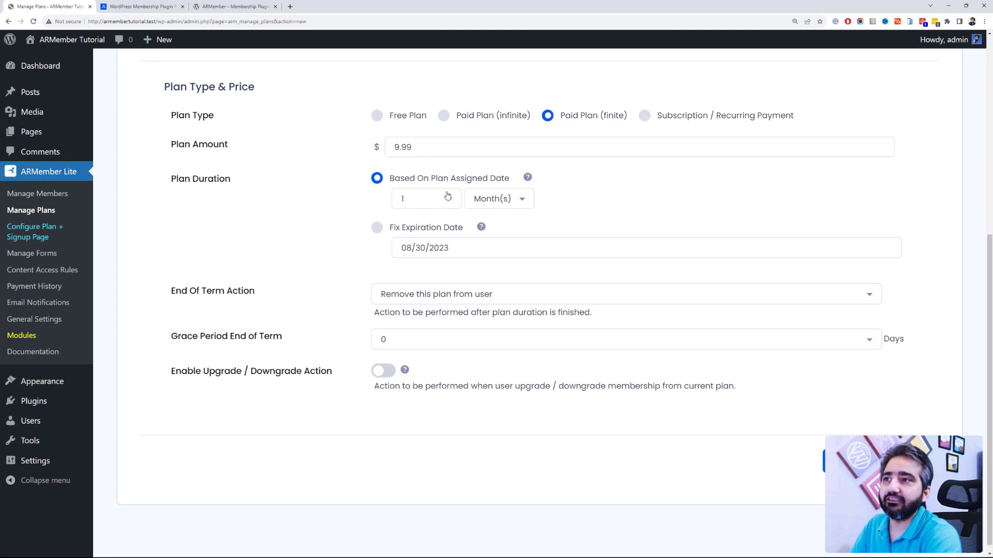
pyautogui.scroll(-1, 448, 194)
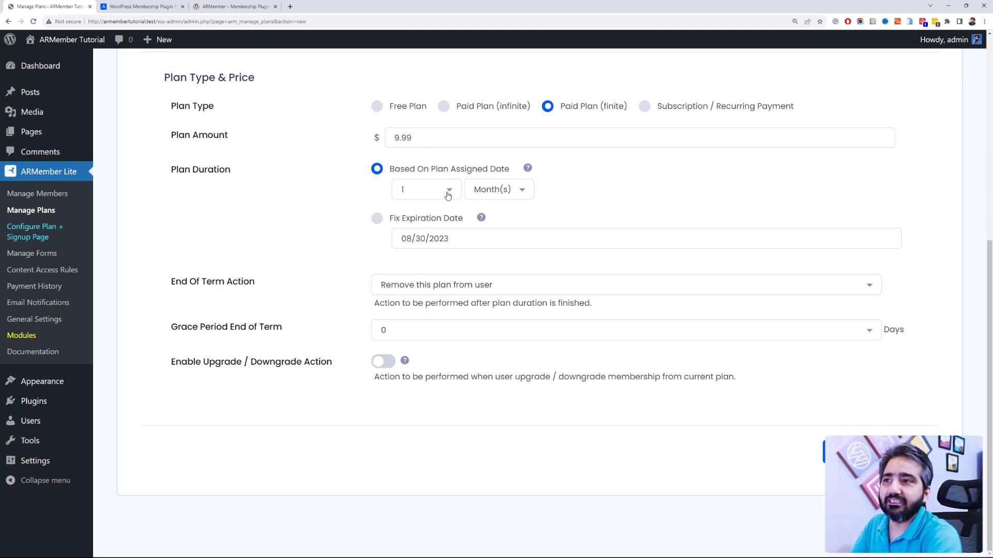
# Step: Set the End Of Term Action to give access to Free Membership
pyautogui.click(469, 280)
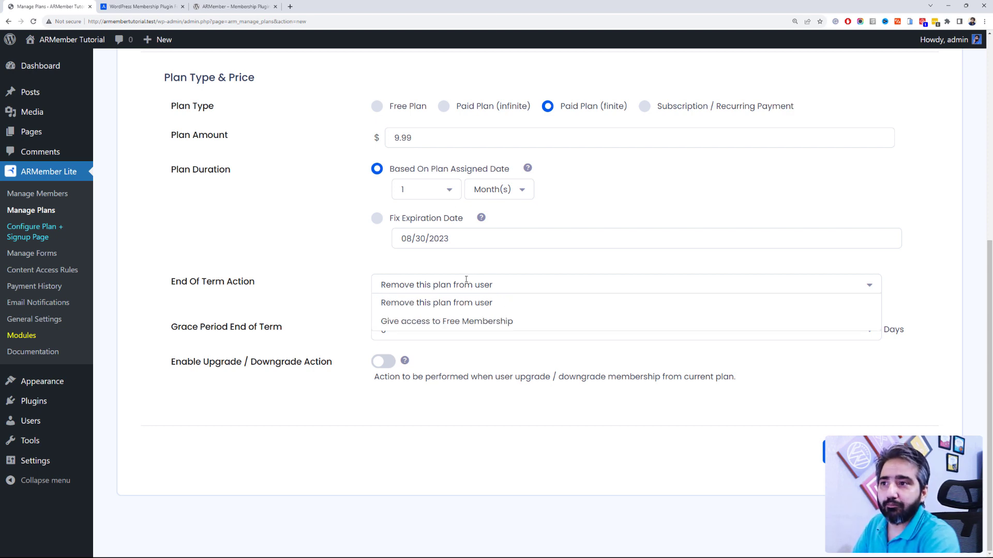
pyautogui.scroll(2, 493, 320)
pyautogui.click(493, 320)
pyautogui.click(363, 367)
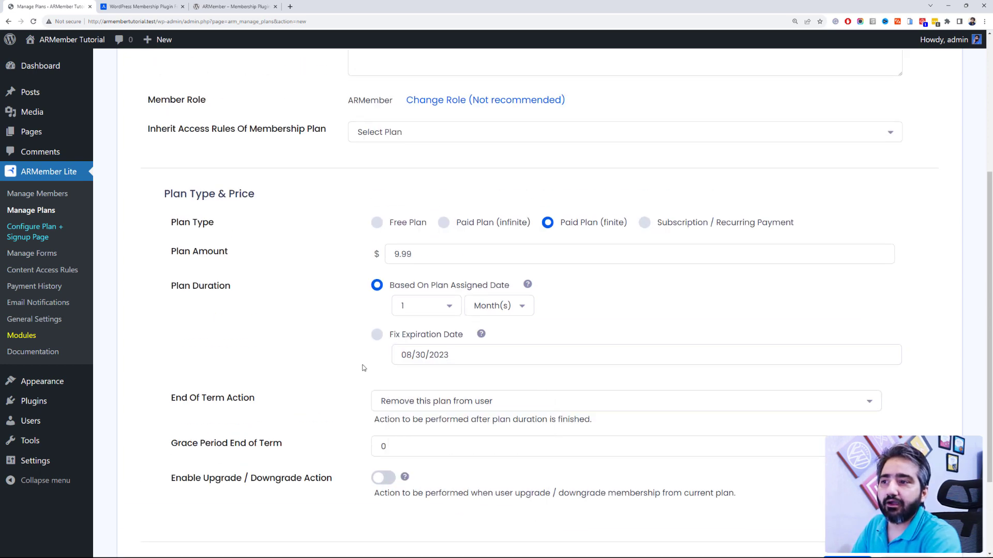
pyautogui.click(407, 402)
pyautogui.click(429, 439)
# Step: Set a 3-day grace period and enable the Upgrade / Downgrade Action toggle
pyautogui.scroll(-2, 304, 365)
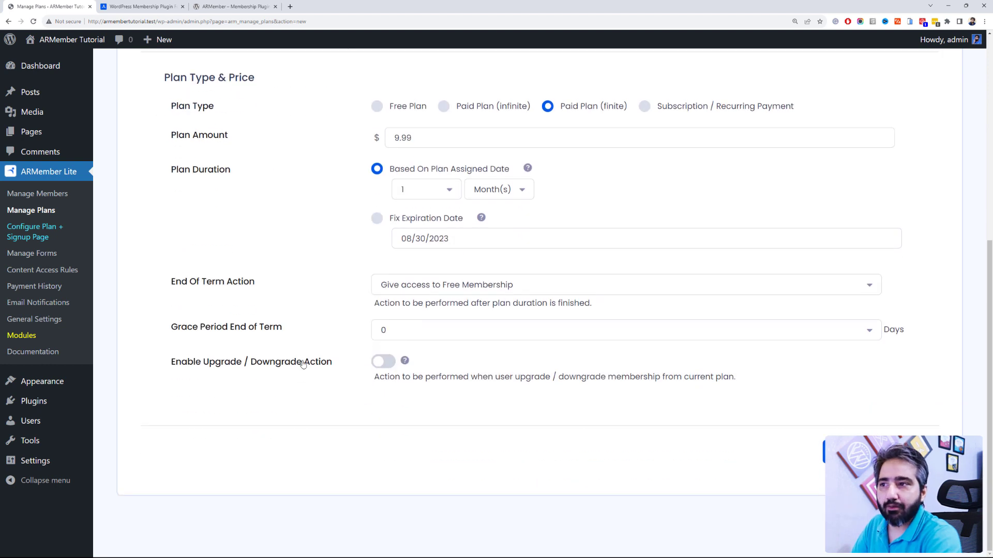
pyautogui.click(395, 342)
pyautogui.click(408, 401)
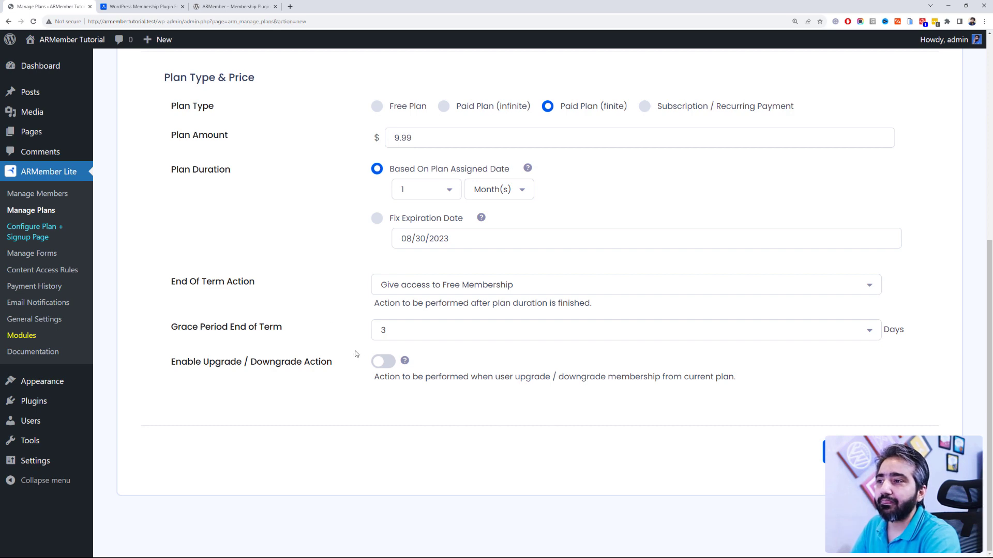
pyautogui.click(383, 365)
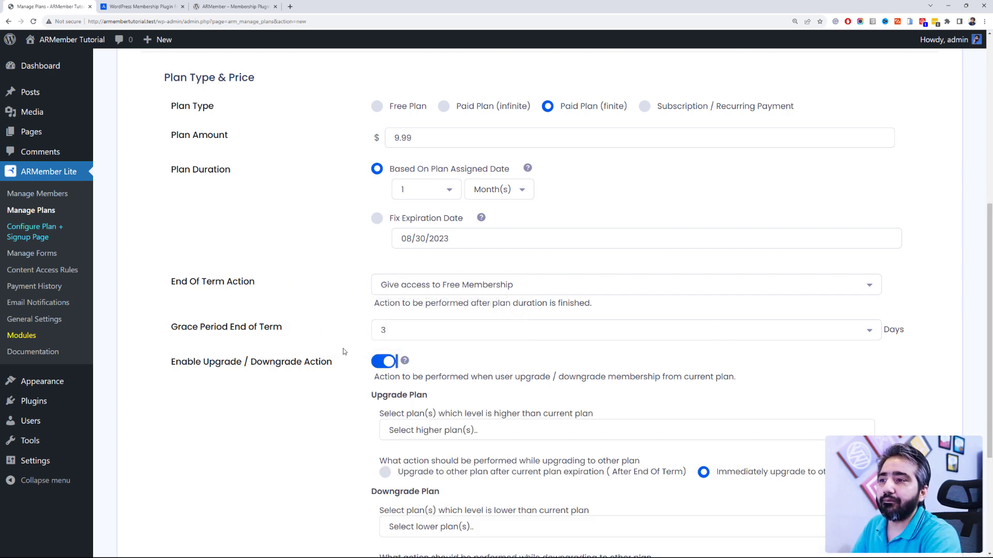
# Step: Choose Free Membership as the downgrade plan, leaving the Upgrade Plan list empty
pyautogui.scroll(-2, 333, 341)
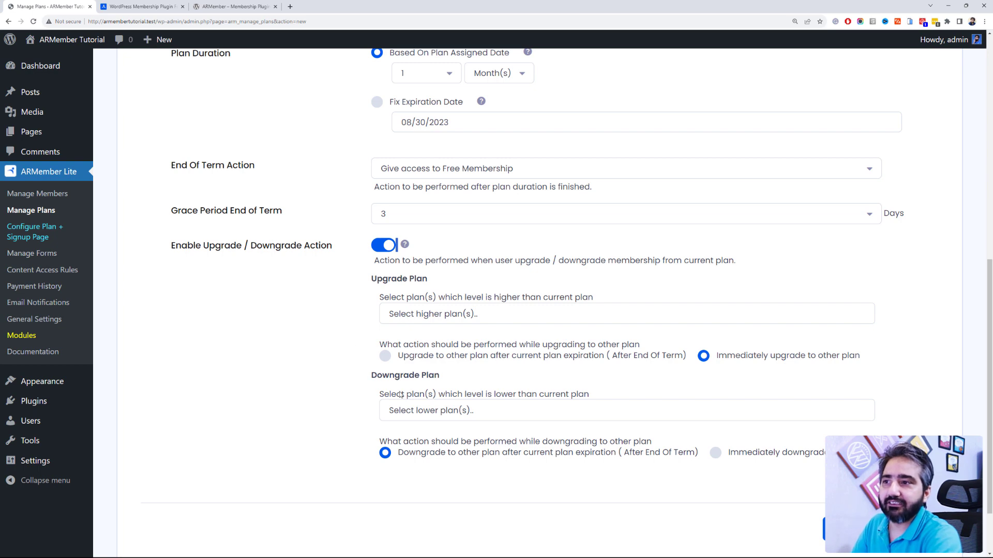
pyautogui.click(429, 411)
pyautogui.click(428, 437)
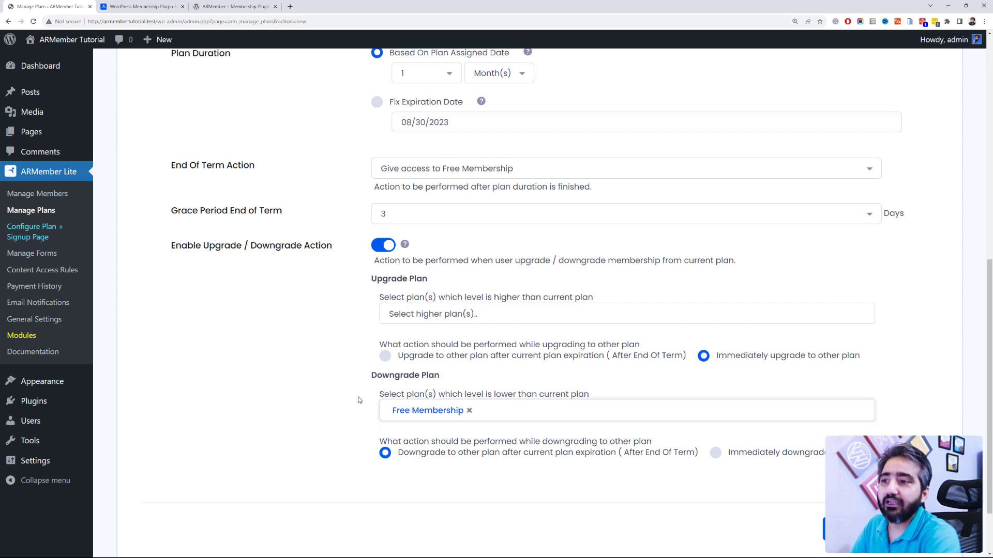
pyautogui.scroll(2, 352, 396)
pyautogui.scroll(-2, 340, 375)
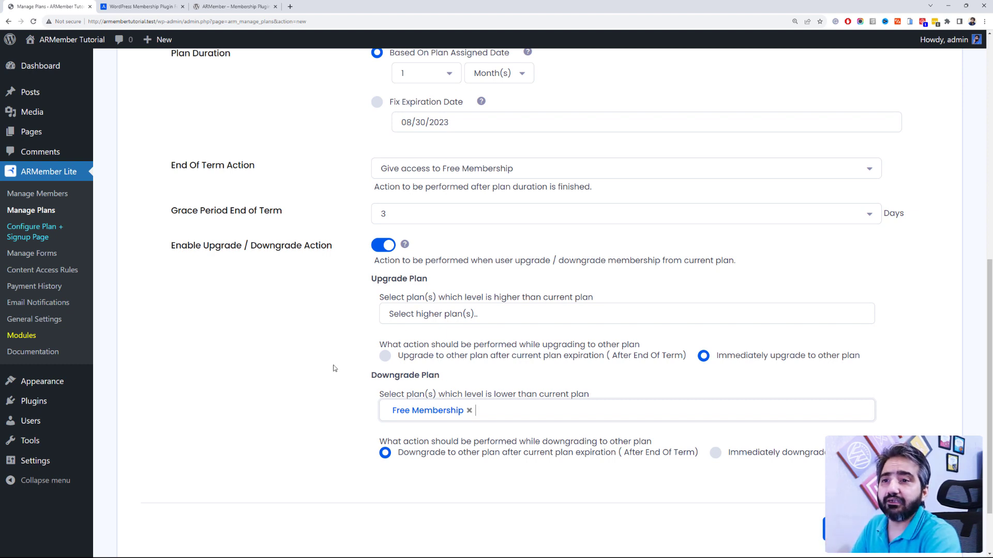
pyautogui.scroll(-2, 333, 369)
pyautogui.scroll(3, 450, 205)
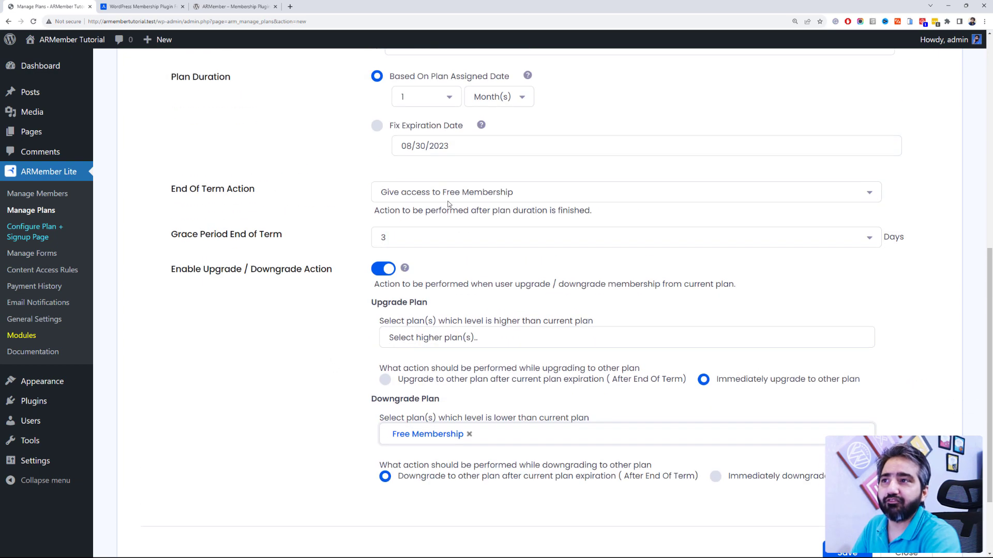
pyautogui.click(479, 352)
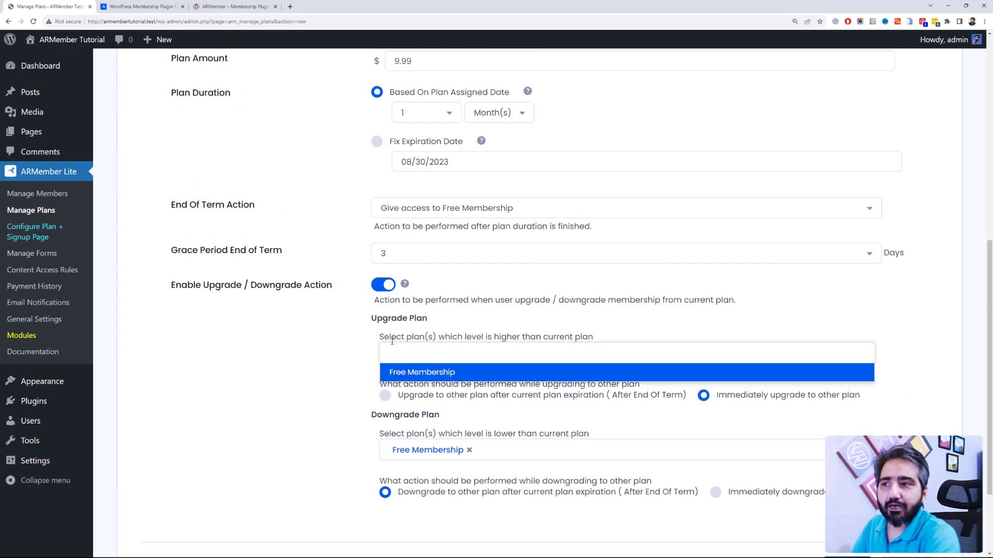
pyautogui.click(350, 348)
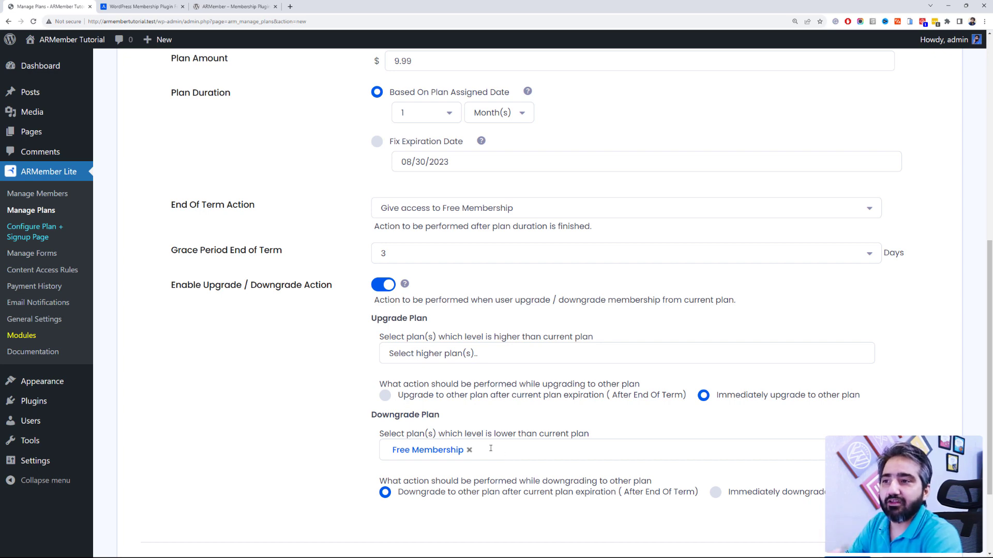
pyautogui.scroll(-3, 491, 448)
pyautogui.scroll(5, 522, 365)
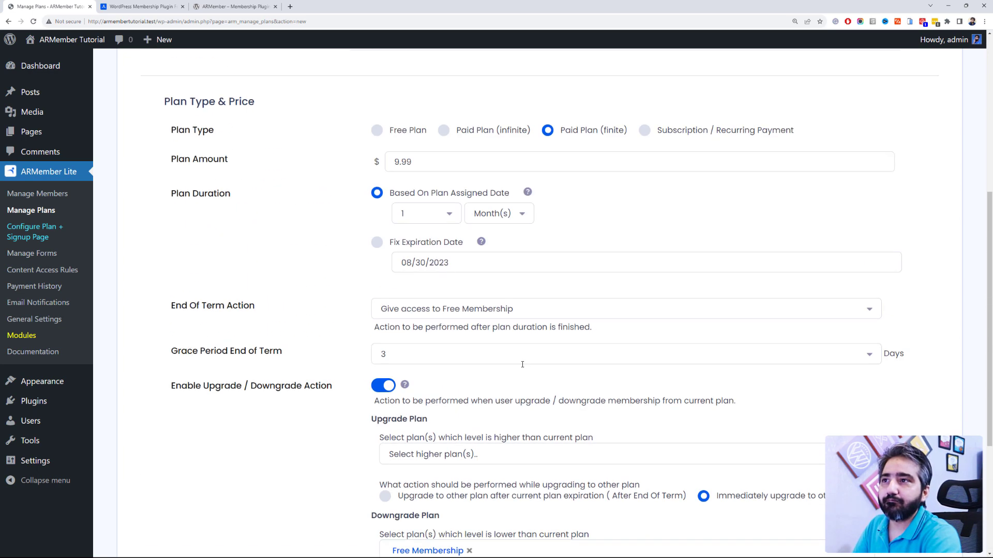
pyautogui.scroll(2, 522, 364)
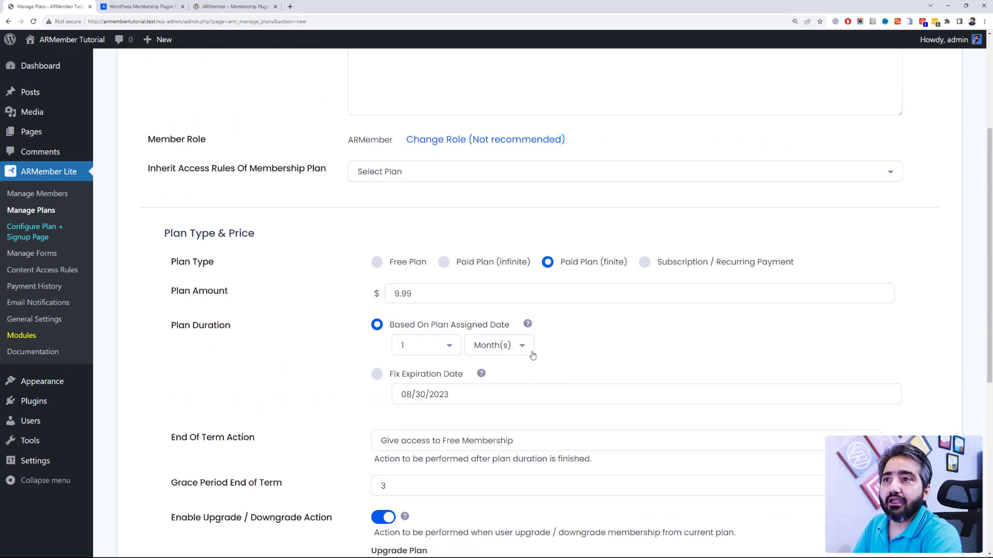
# Step: Try the Subscription / Recurring Payment type, then switch back to Paid Plan (finite)
pyautogui.click(645, 265)
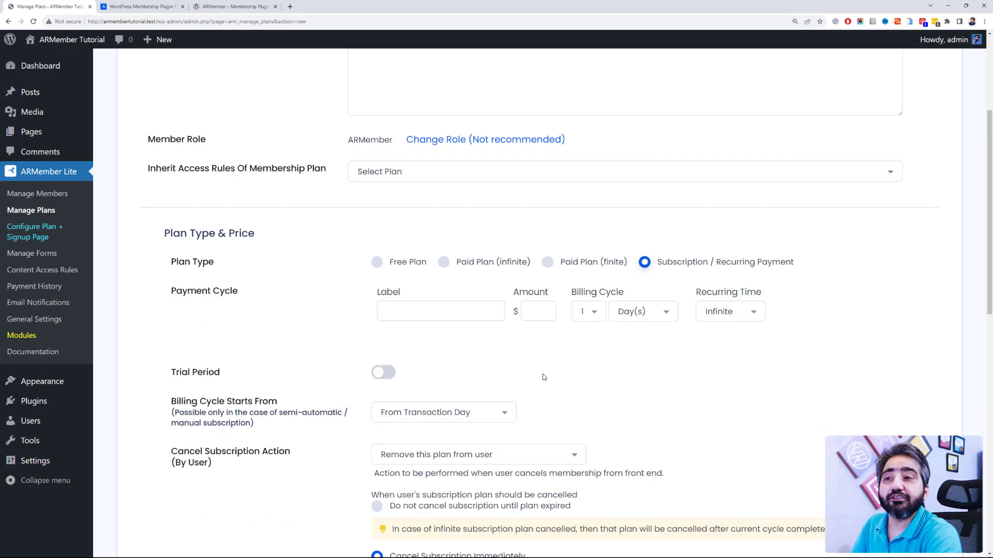
pyautogui.scroll(-2, 544, 378)
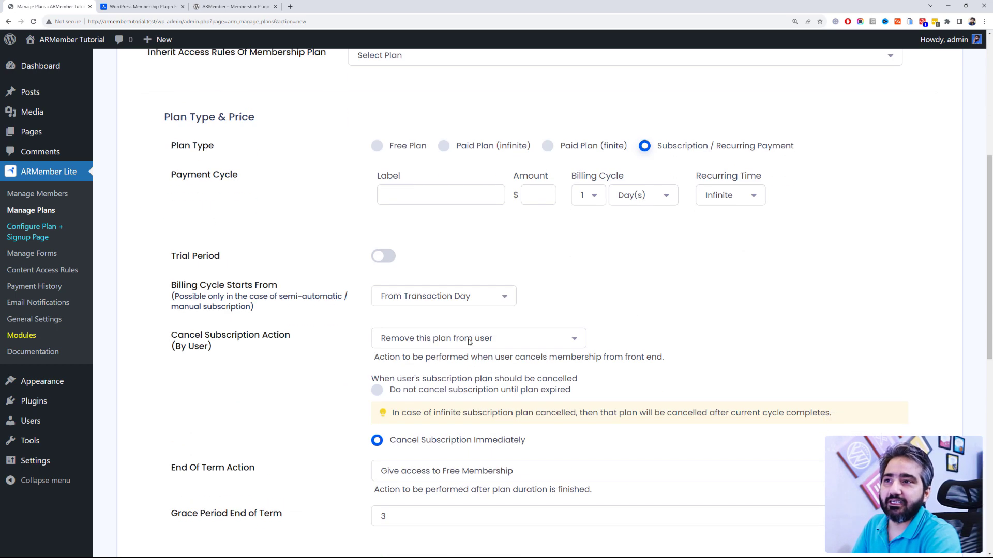
pyautogui.click(449, 195)
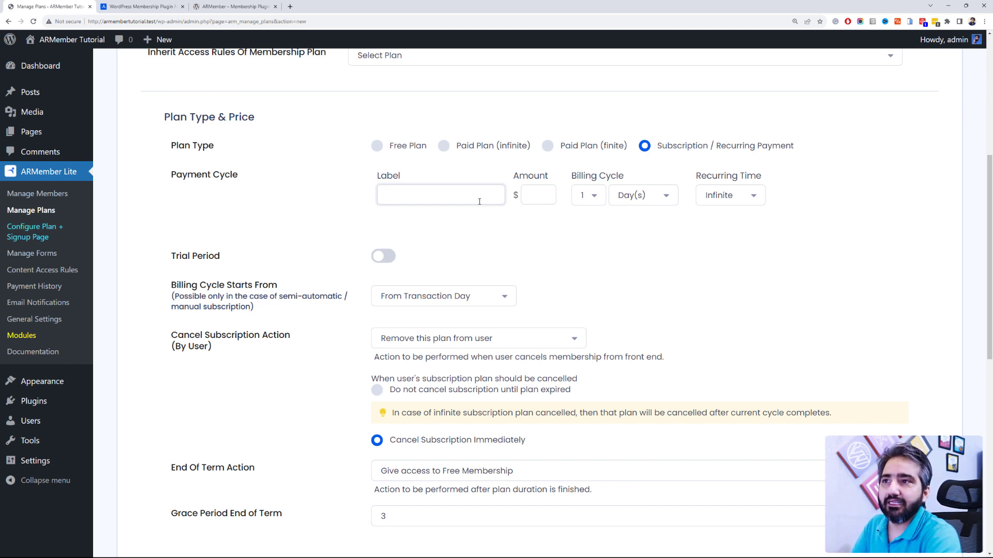
pyautogui.click(532, 196)
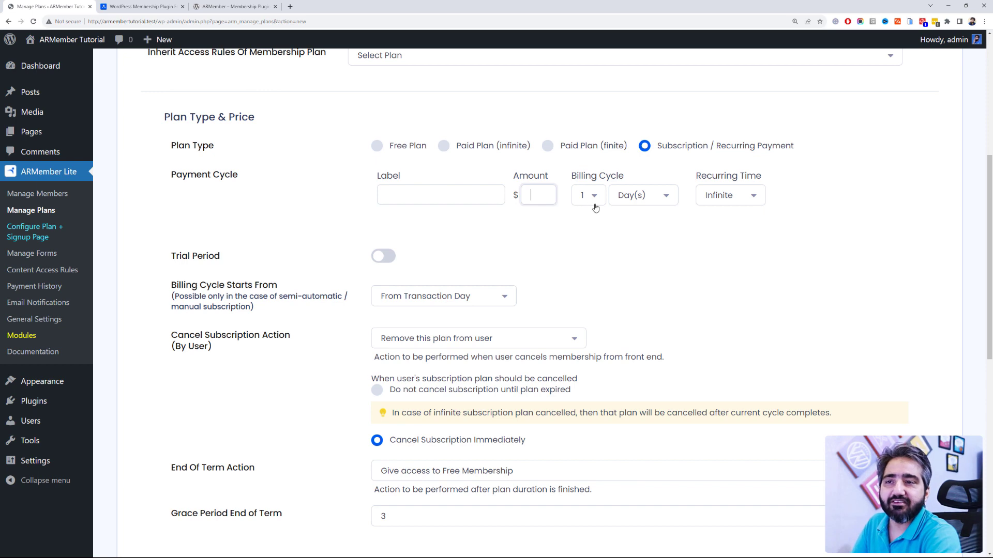
pyautogui.click(555, 149)
pyautogui.click(548, 147)
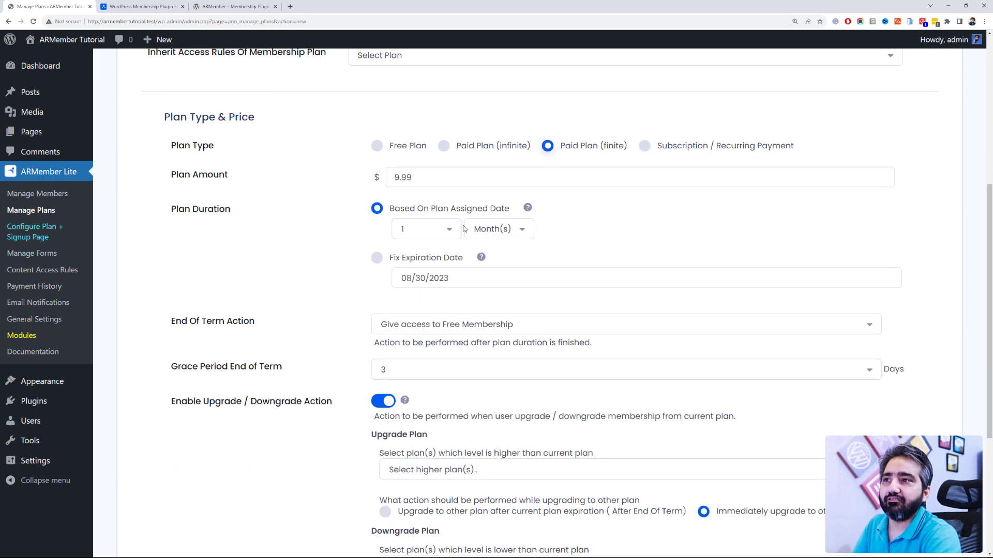
# Step: Change the plan duration unit to Year(s) and save the plan
pyautogui.click(494, 234)
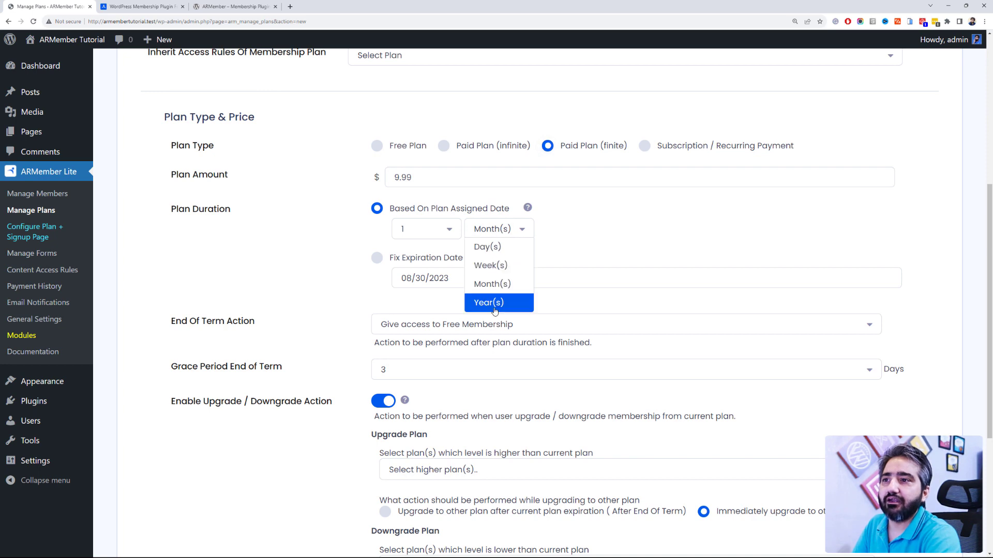
pyautogui.click(492, 304)
pyautogui.scroll(-2, 310, 271)
pyautogui.scroll(2, 317, 268)
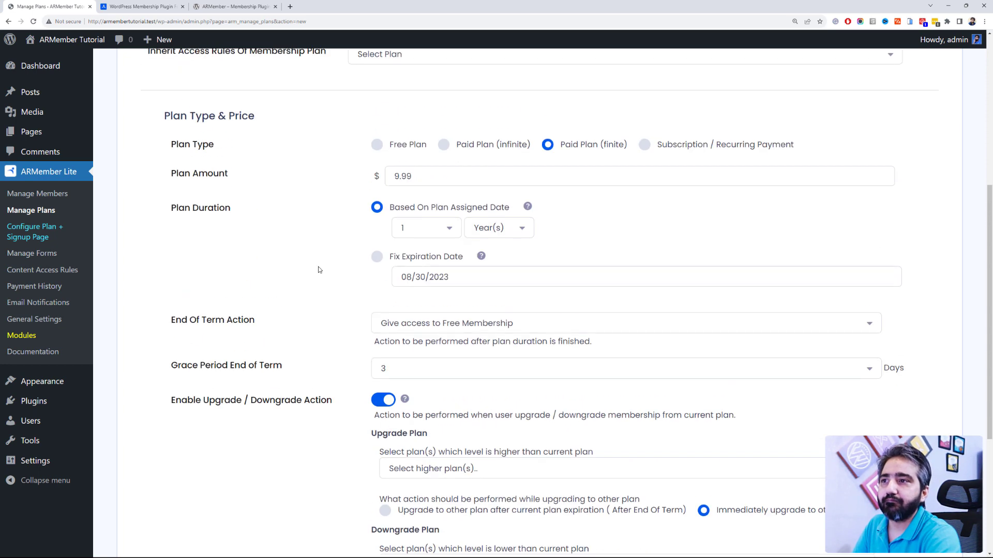
pyautogui.scroll(-5, 317, 267)
pyautogui.click(821, 450)
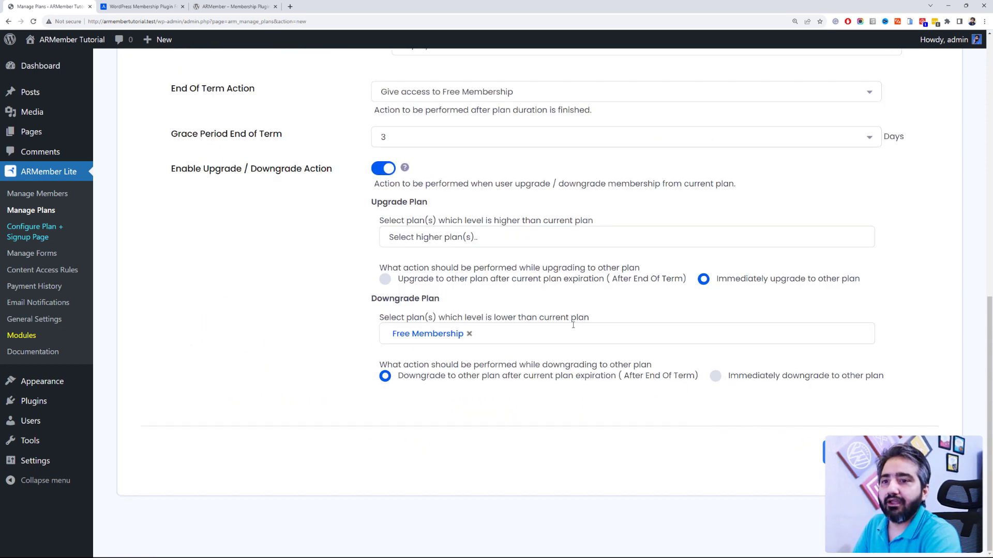
# Step: Go to Manage Plans and open the Configure Plan + Signup Page wizard
pyautogui.scroll(5, 573, 325)
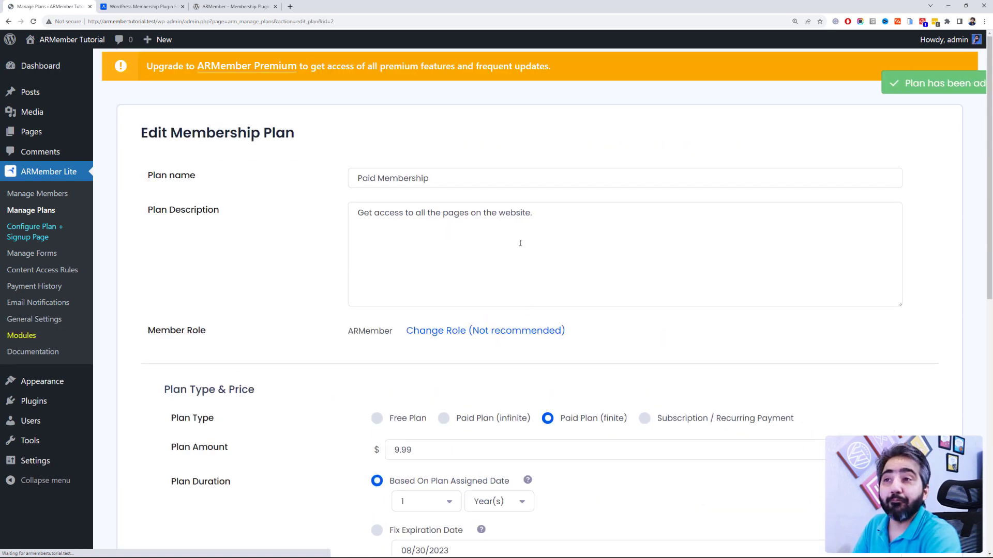
pyautogui.click(50, 218)
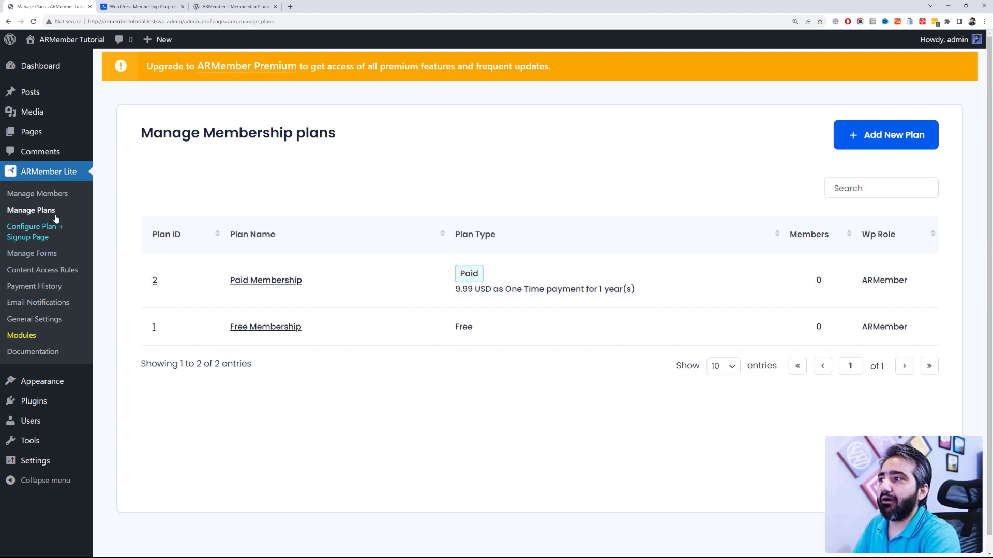
pyautogui.click(63, 236)
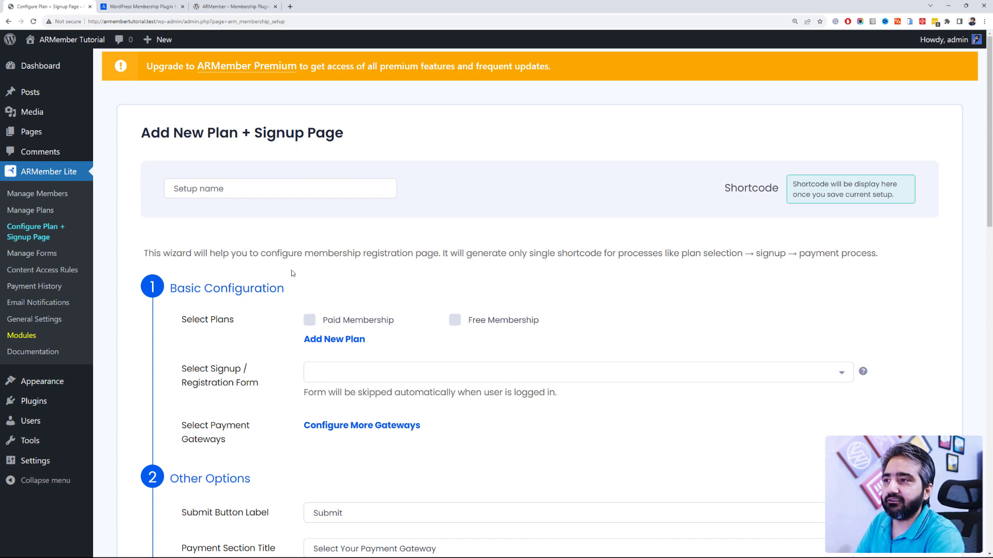
# Step: Name the setup 'Membership Setup', include the Paid and Free Membership plans, and use the Please Signup form
pyautogui.click(295, 190)
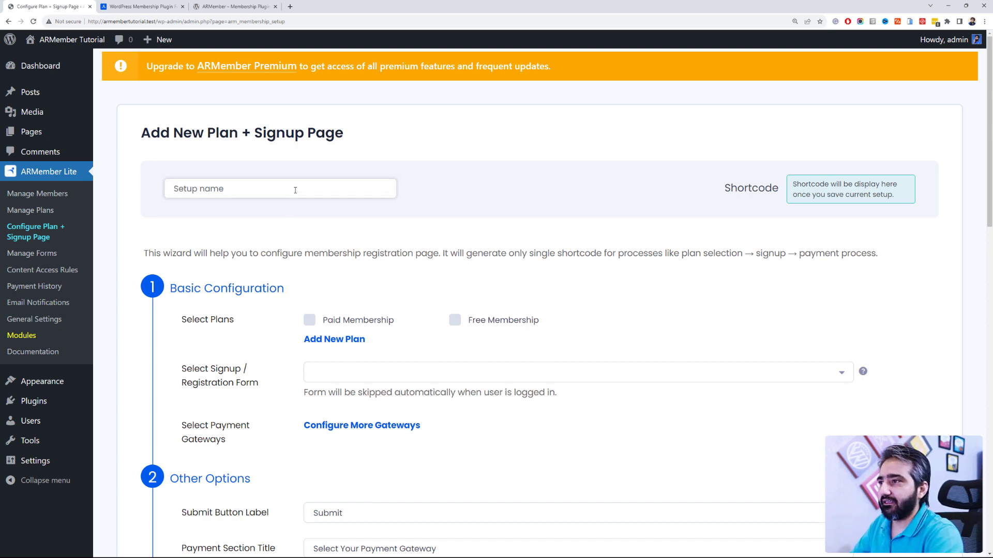
pyautogui.write('Membership Setup')
pyautogui.scroll(-2, 290, 190)
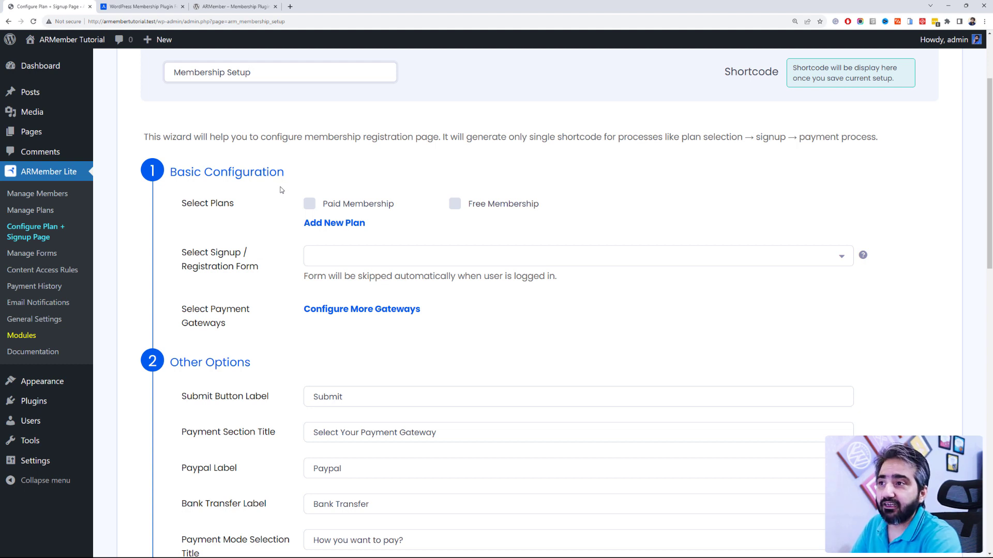
pyautogui.click(309, 204)
pyautogui.click(455, 204)
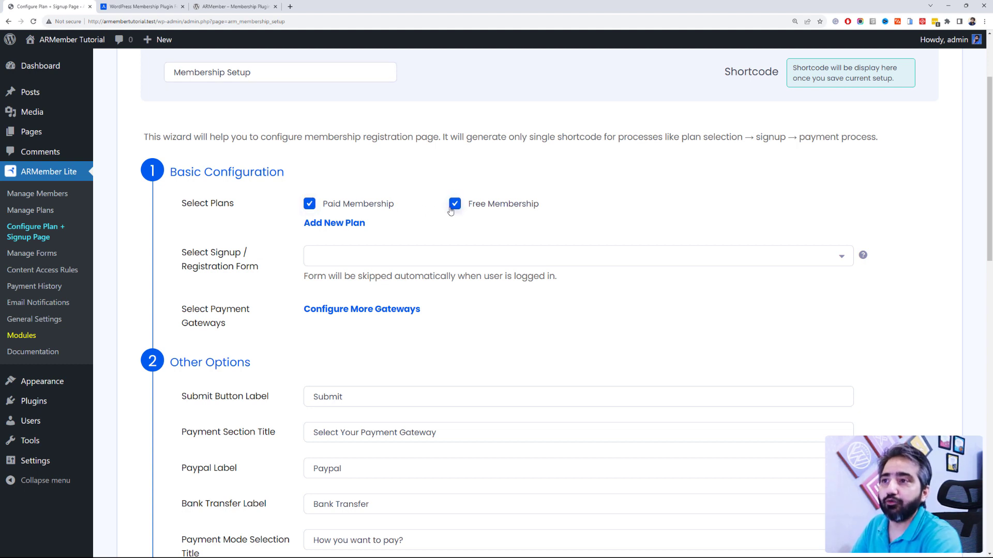
pyautogui.click(332, 256)
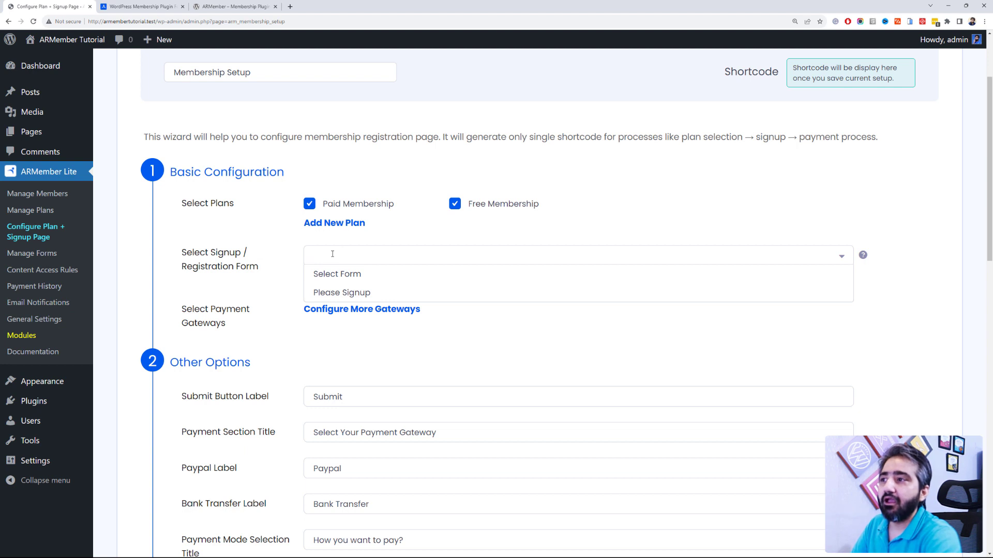
pyautogui.click(356, 292)
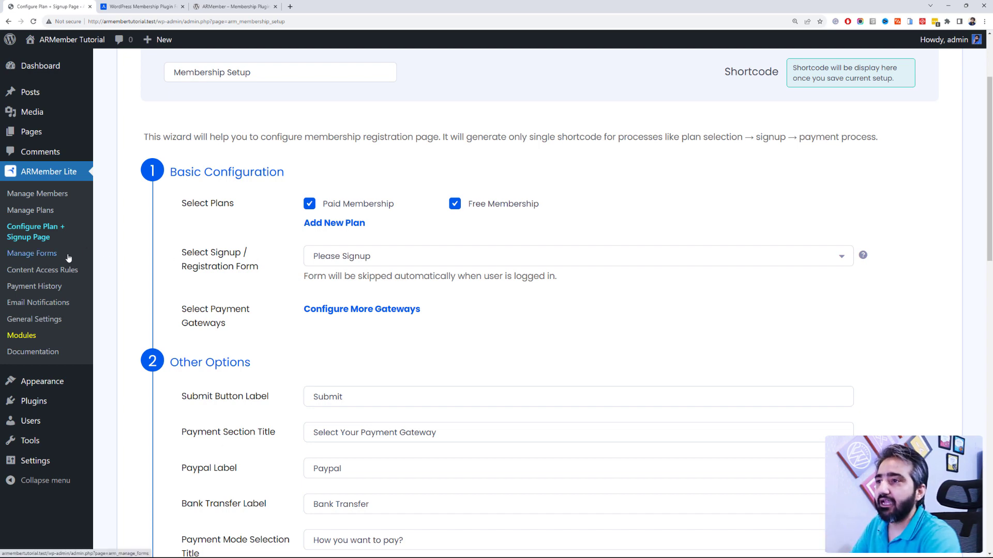
# Step: Open the Configure More Gateways payment settings in a new tab
pyautogui.scroll(-2, 207, 259)
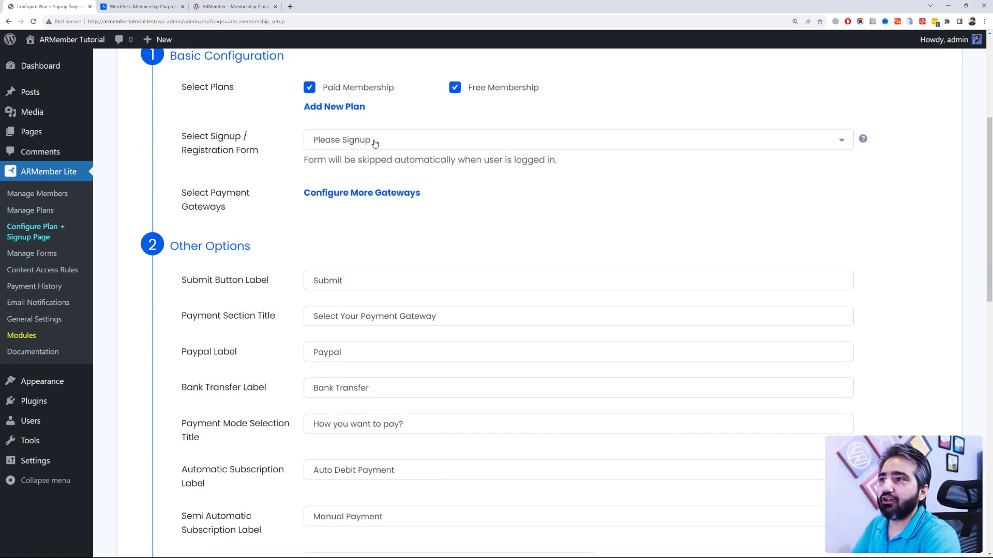
pyautogui.scroll(2, 281, 259)
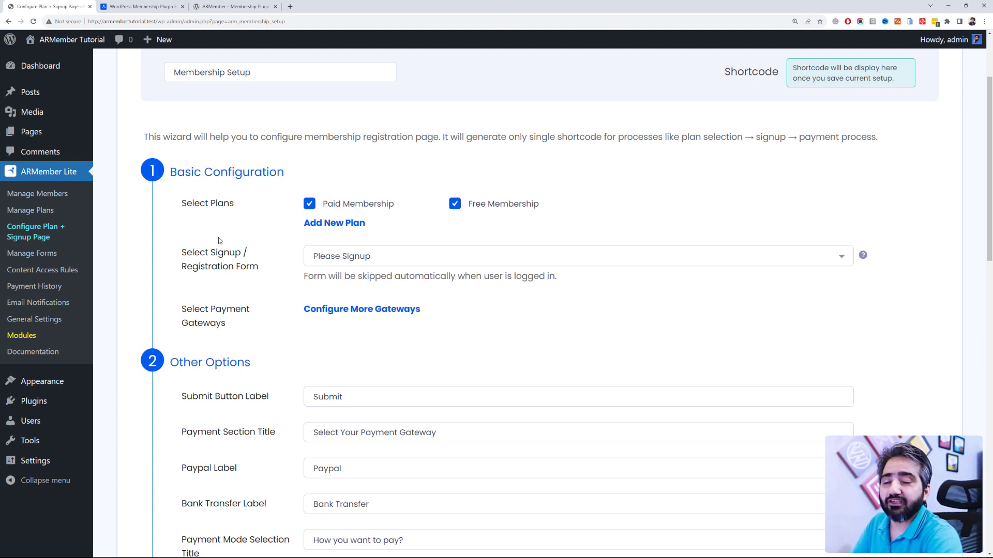
pyautogui.scroll(-2, 220, 241)
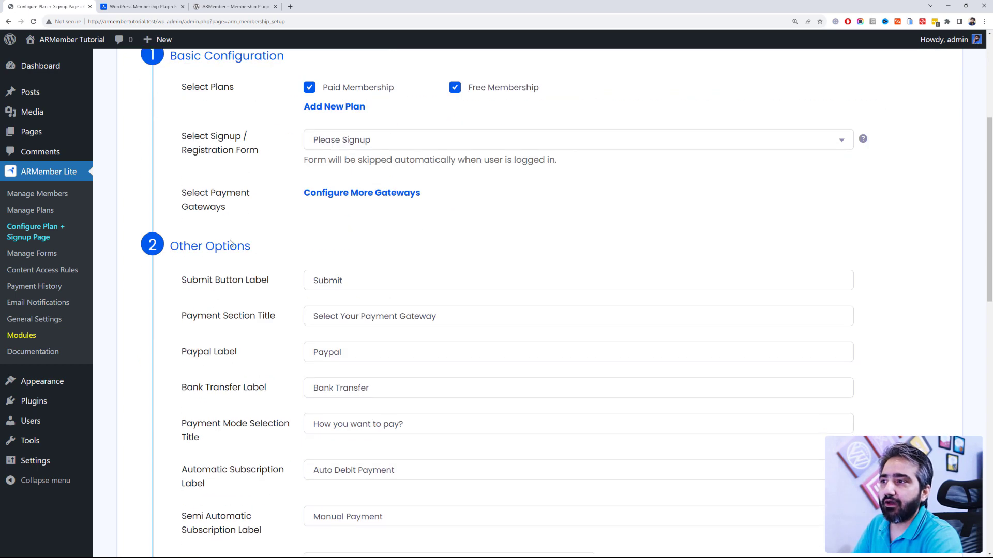
pyautogui.click(357, 200)
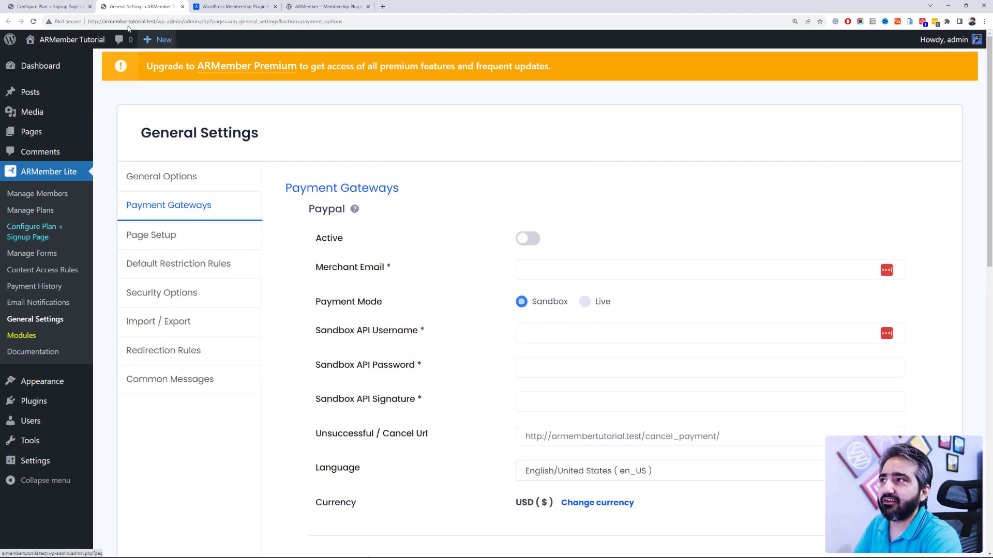
# Step: Check the setup wizard, review Payment Gateways, and switch PayPal Active on in Sandbox mode
pyautogui.click(46, 6)
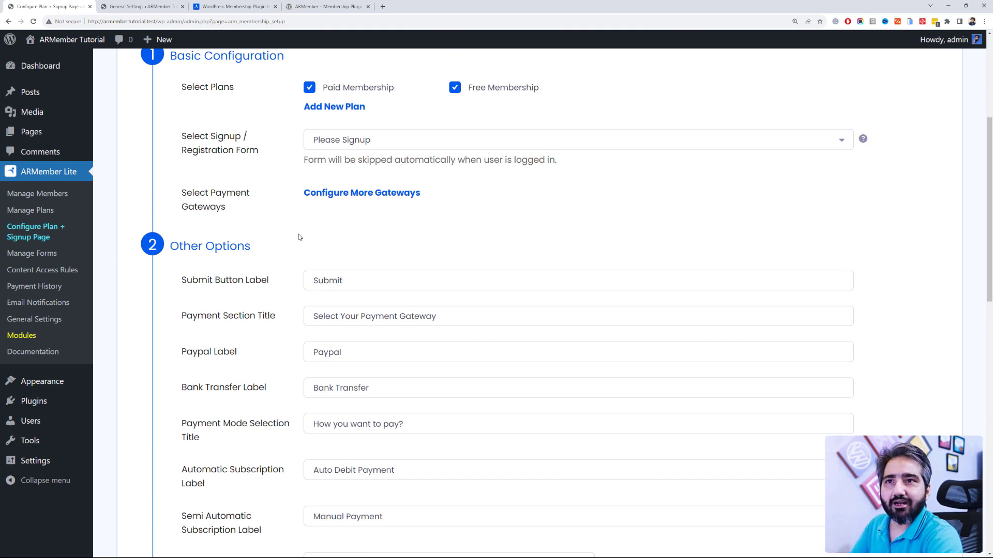
pyautogui.click(172, 7)
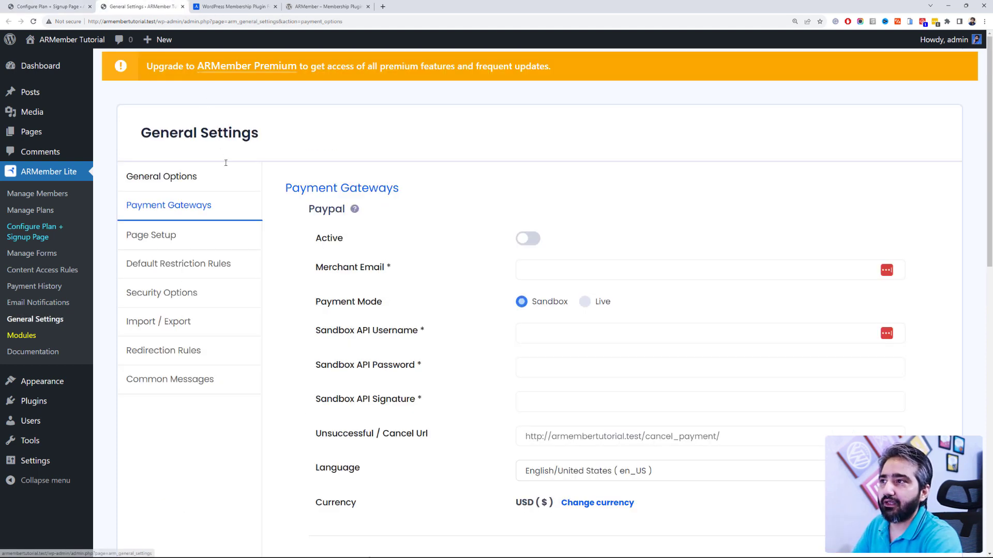
pyautogui.scroll(-1, 258, 289)
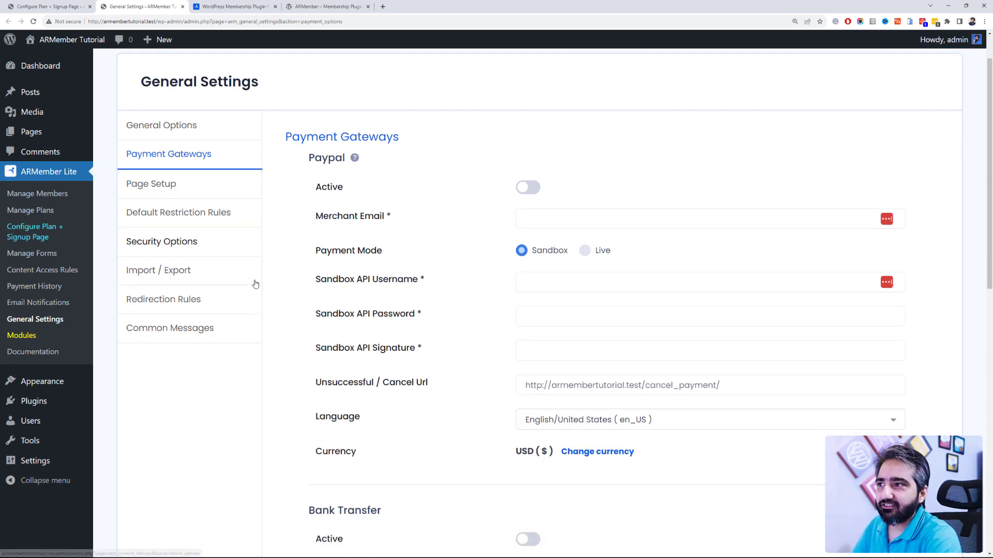
pyautogui.scroll(1, 255, 259)
pyautogui.scroll(-1, 222, 328)
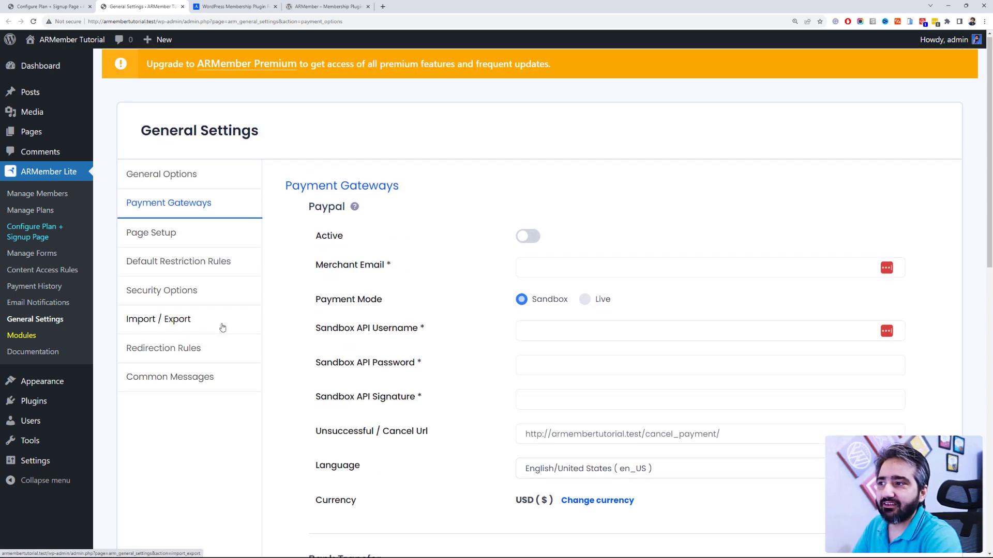
pyautogui.scroll(1, 222, 328)
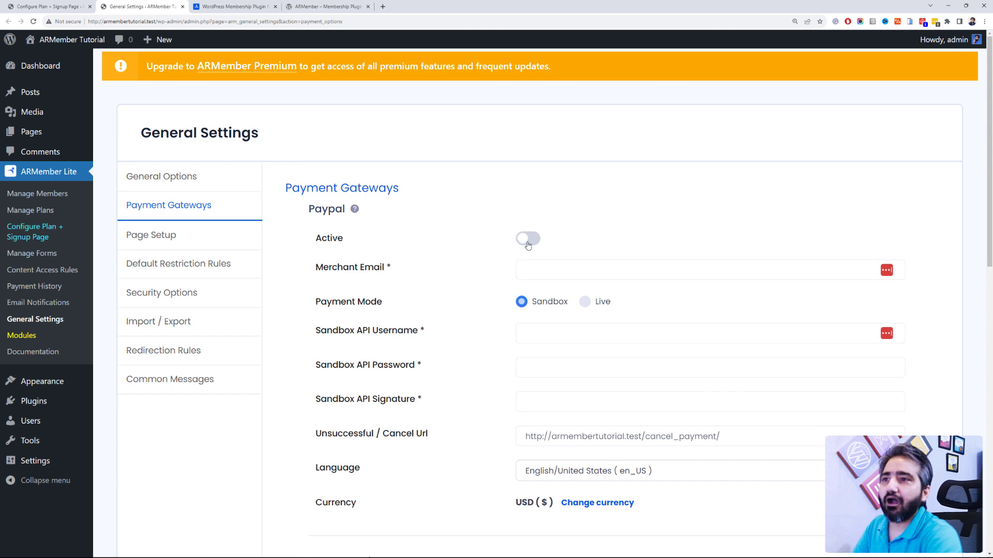
pyautogui.scroll(-12, 527, 245)
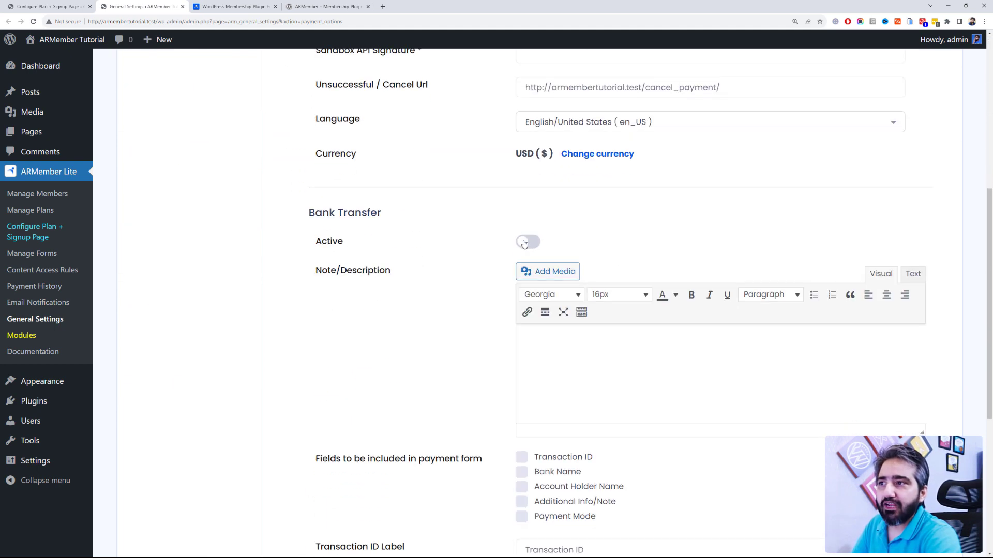
pyautogui.scroll(10, 523, 240)
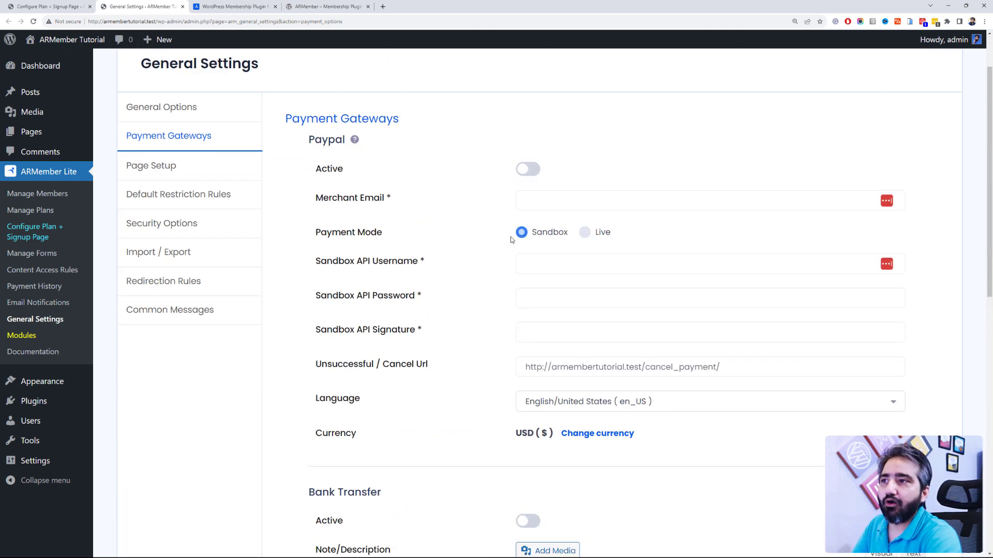
pyautogui.scroll(-6, 511, 239)
pyautogui.scroll(-5, 425, 191)
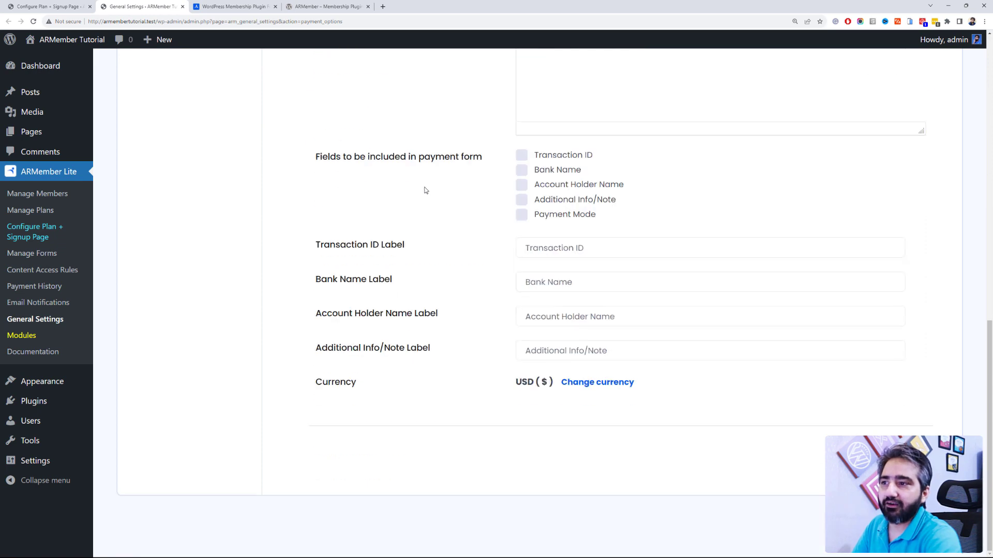
pyautogui.scroll(12, 425, 191)
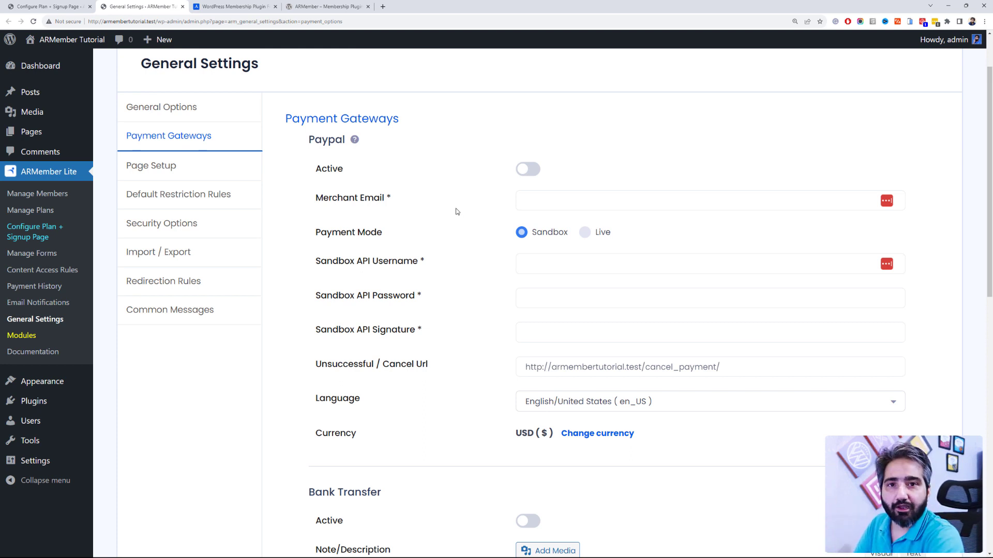
pyautogui.click(524, 174)
# Step: Switch PayPal's payment mode from Sandbox to Live
pyautogui.click(551, 198)
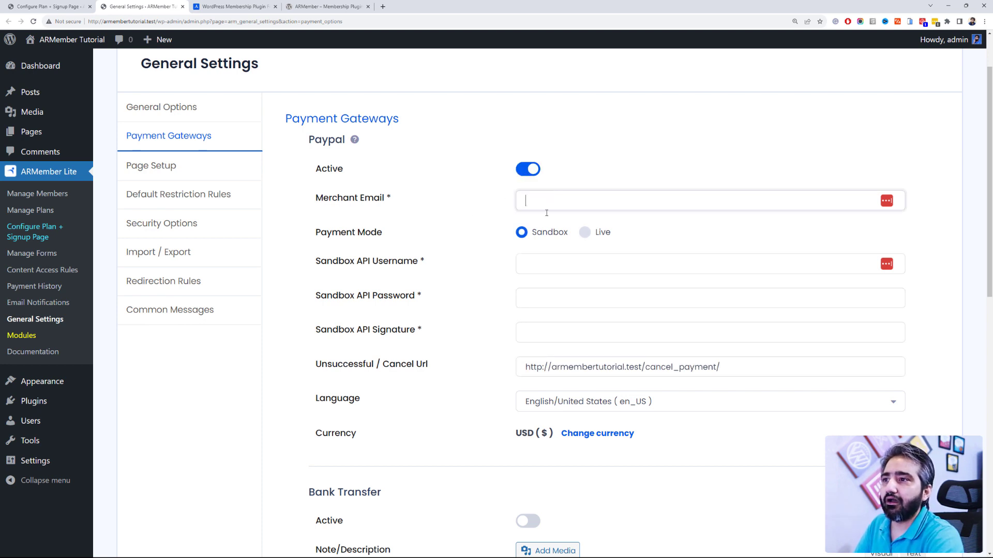
pyautogui.click(566, 266)
pyautogui.click(486, 263)
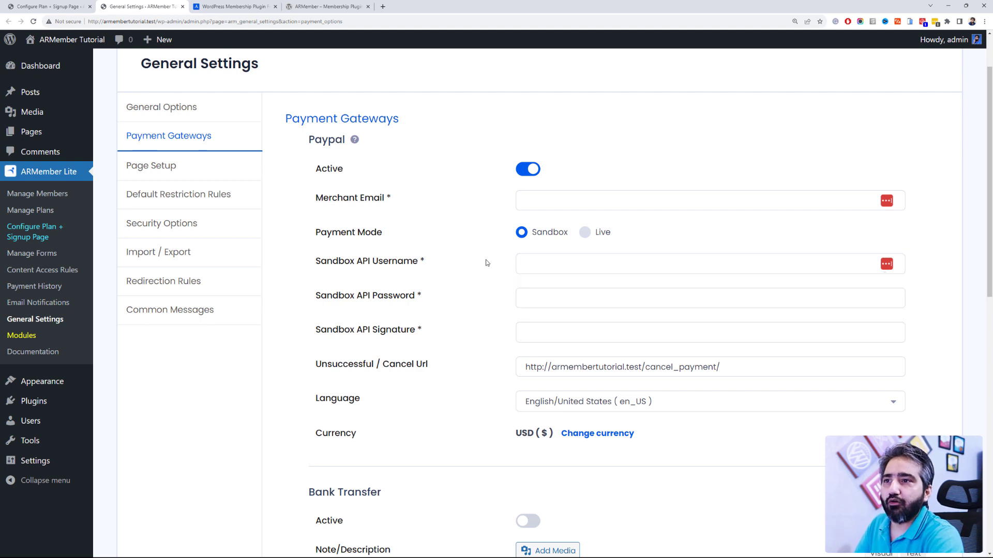
pyautogui.click(584, 232)
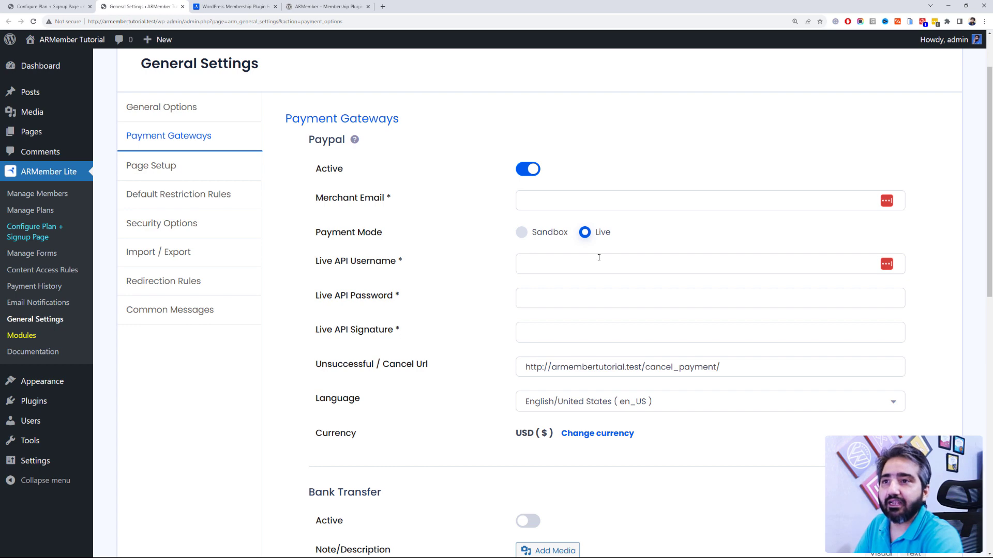
pyautogui.scroll(-2, 599, 257)
pyautogui.scroll(2, 598, 257)
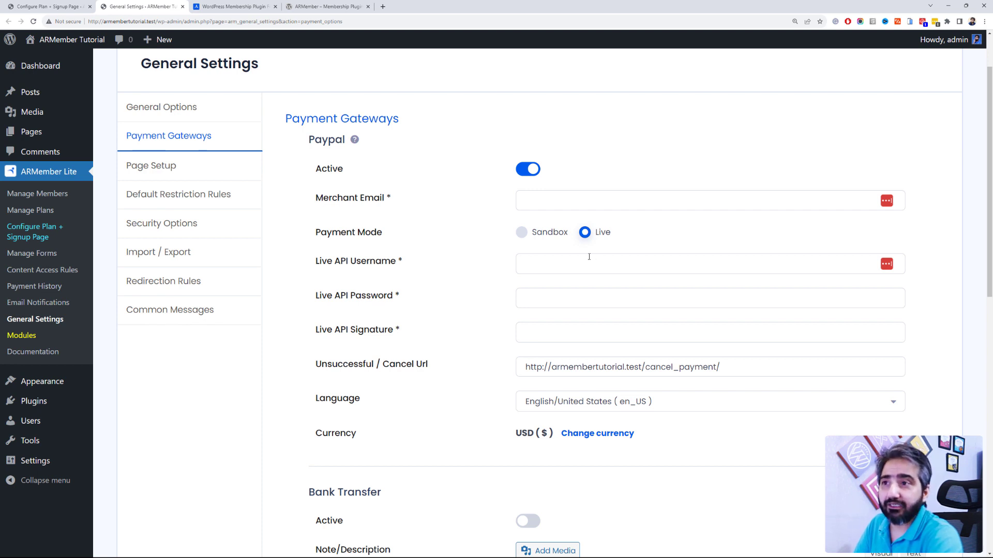
# Step: Deactivate PayPal and activate the Bank Transfer gateway instead
pyautogui.click(527, 172)
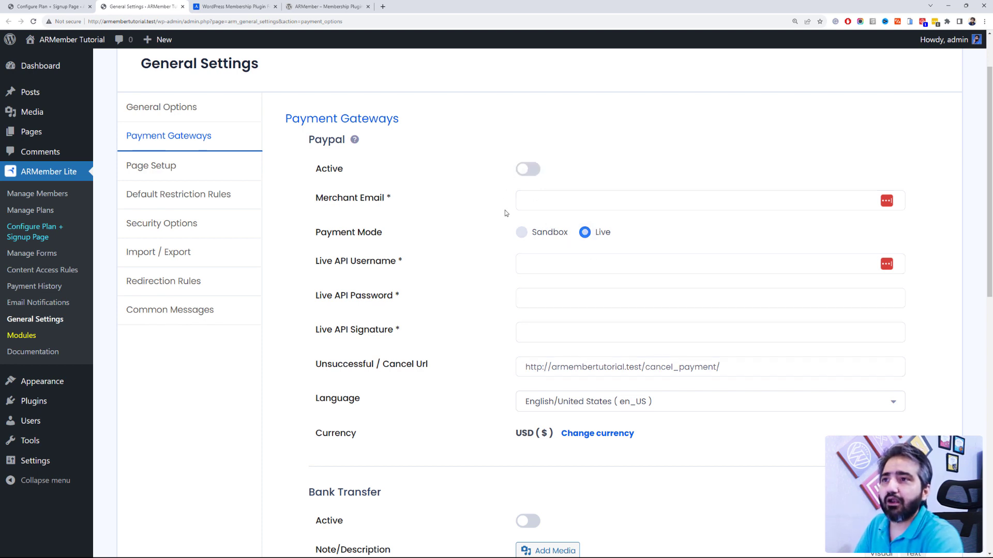
pyautogui.scroll(-1, 505, 212)
pyautogui.scroll(-2, 506, 232)
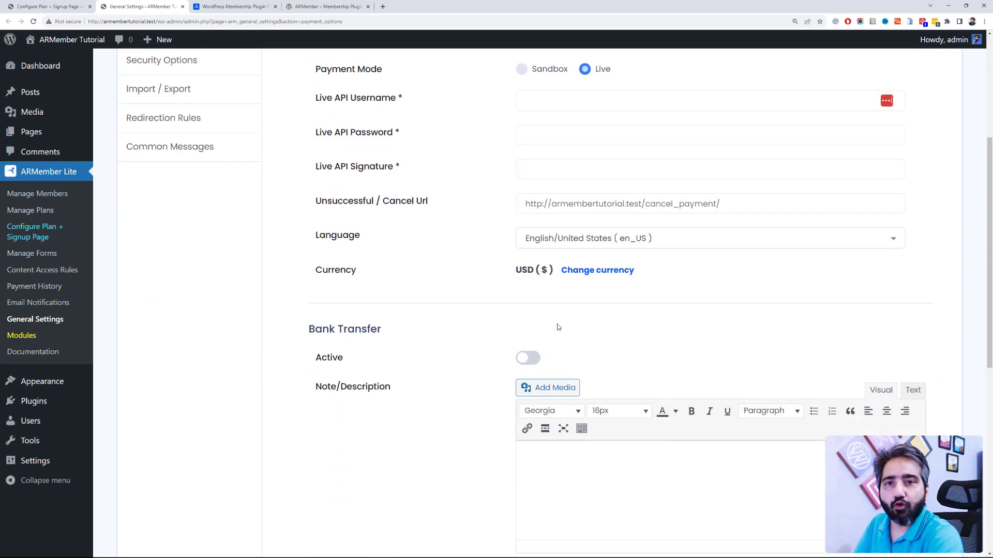
pyautogui.scroll(-2, 557, 322)
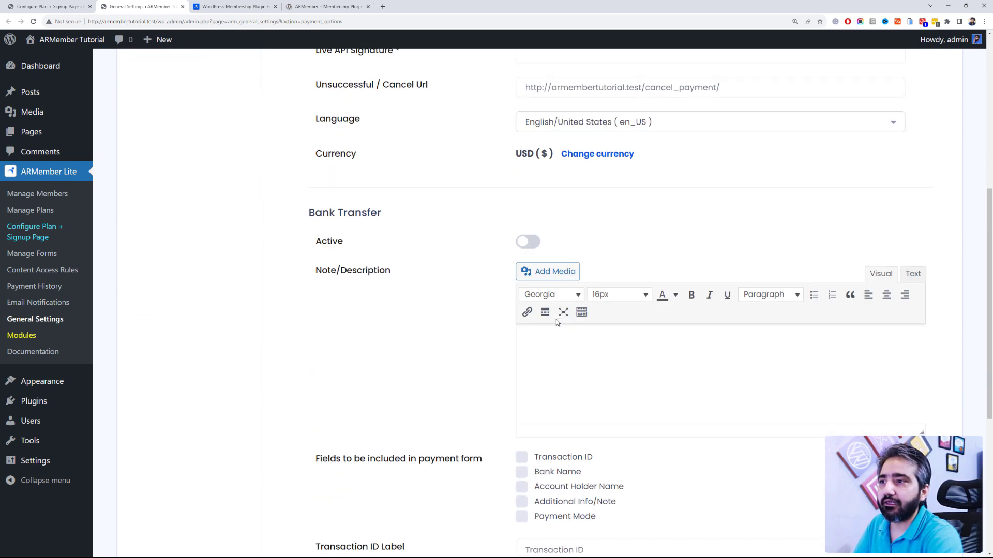
pyautogui.click(531, 241)
# Step: Include Transaction ID, Bank Name, Account Holder Name and Additional Info/Note in the Bank Transfer form
pyautogui.scroll(-2, 476, 241)
pyautogui.click(586, 257)
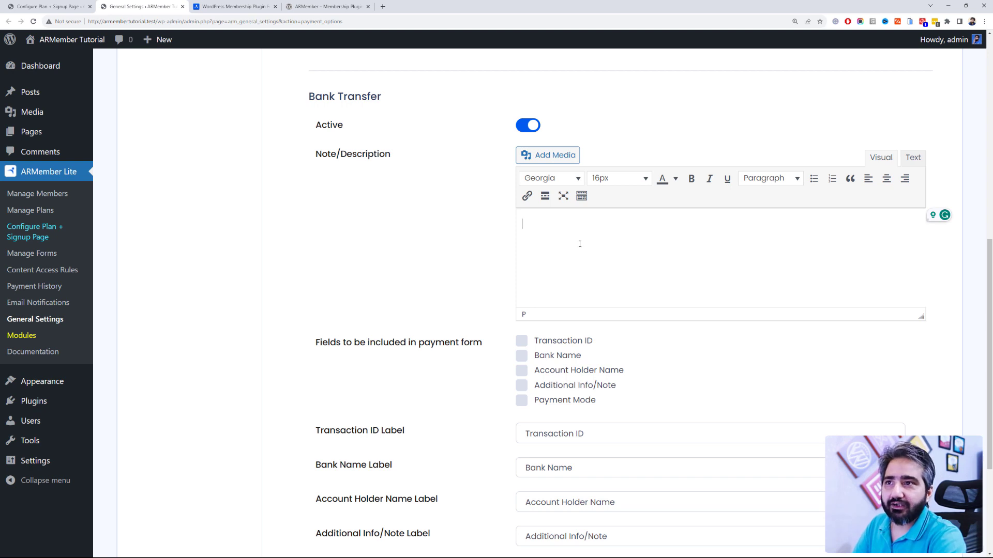
pyautogui.scroll(-2, 579, 244)
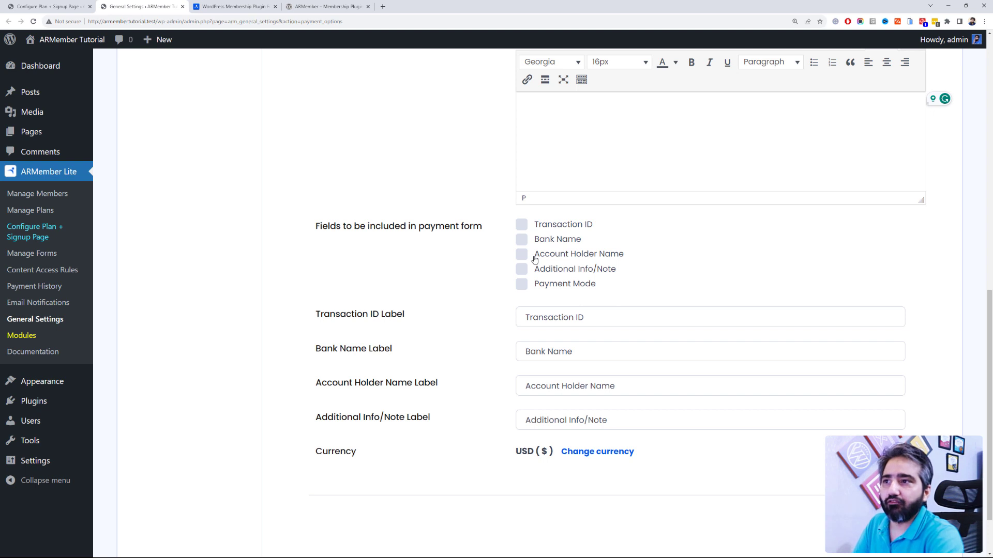
pyautogui.click(521, 225)
pyautogui.click(521, 240)
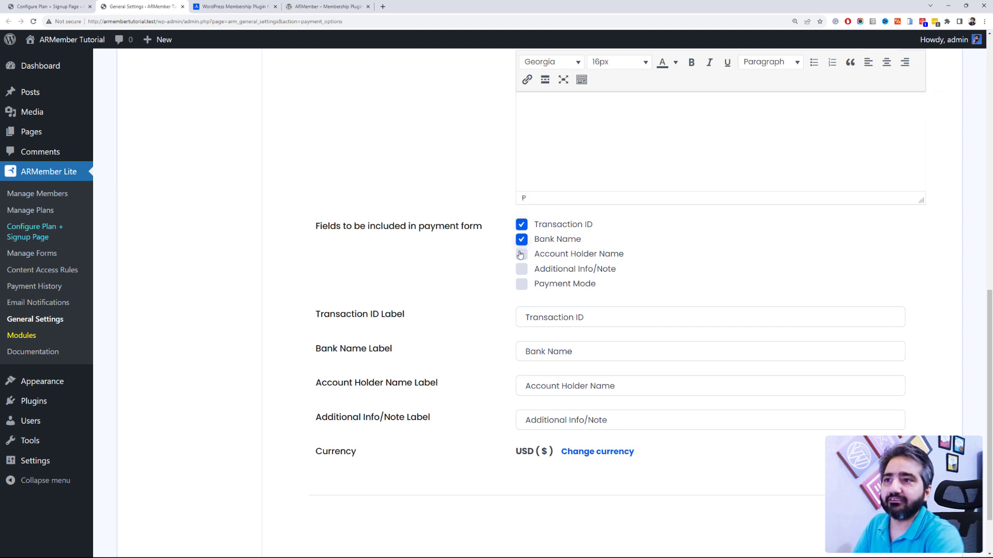
pyautogui.click(521, 254)
pyautogui.click(521, 256)
pyautogui.click(522, 266)
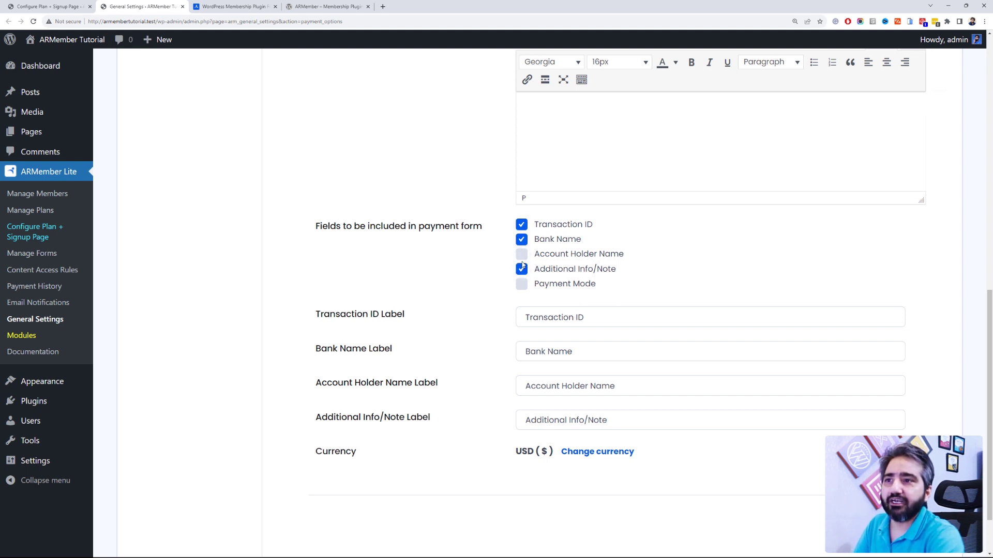
pyautogui.click(521, 253)
# Step: Add the Payment Mode field allowing only Digital Transfer, and save the gateway settings
pyautogui.click(521, 284)
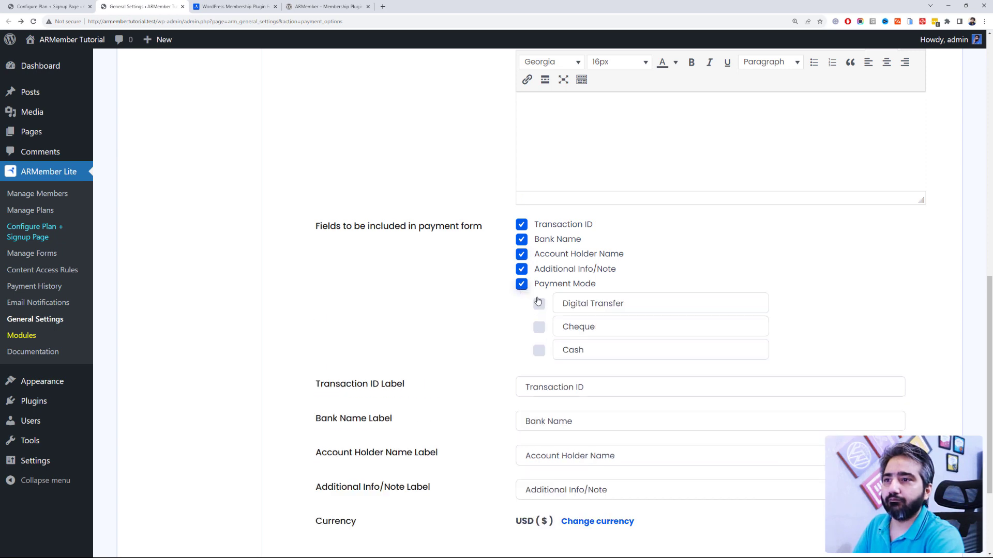
pyautogui.click(539, 303)
pyautogui.scroll(-3, 419, 348)
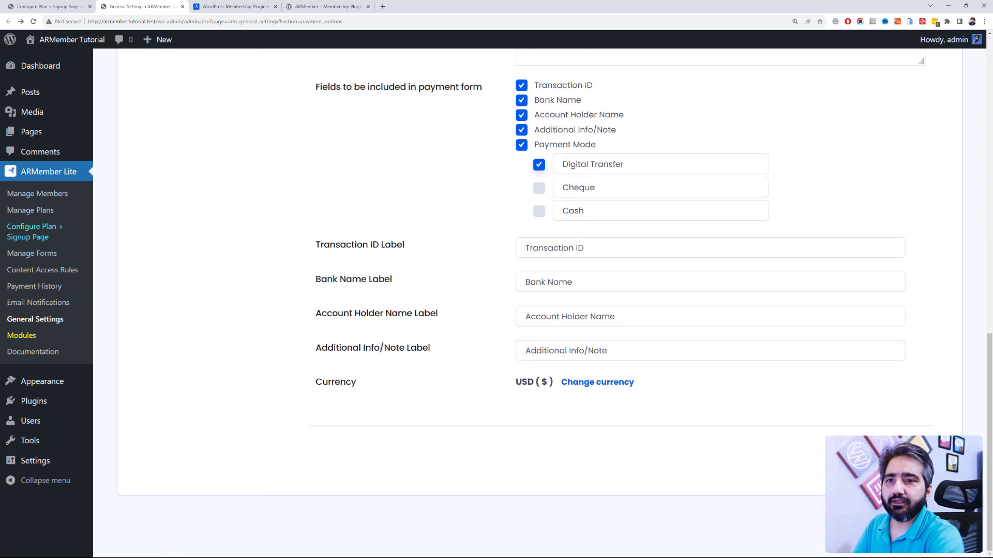
pyautogui.click(902, 452)
pyautogui.scroll(3, 439, 408)
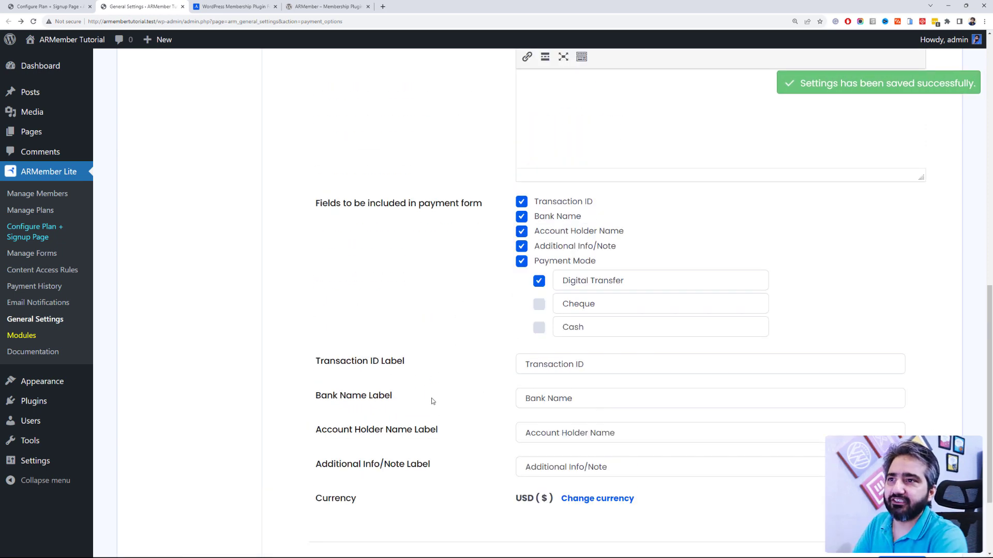
pyautogui.scroll(10, 389, 343)
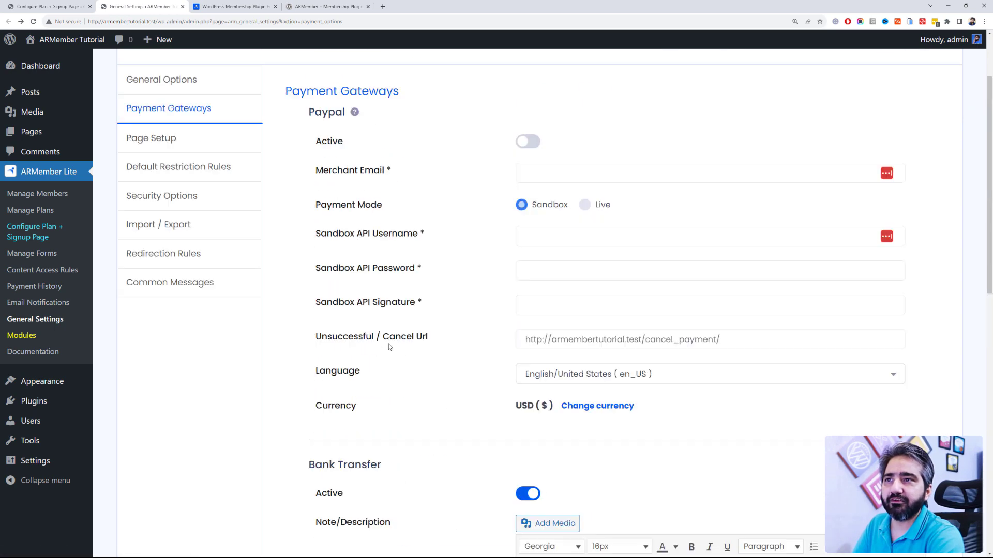
pyautogui.scroll(2, 389, 346)
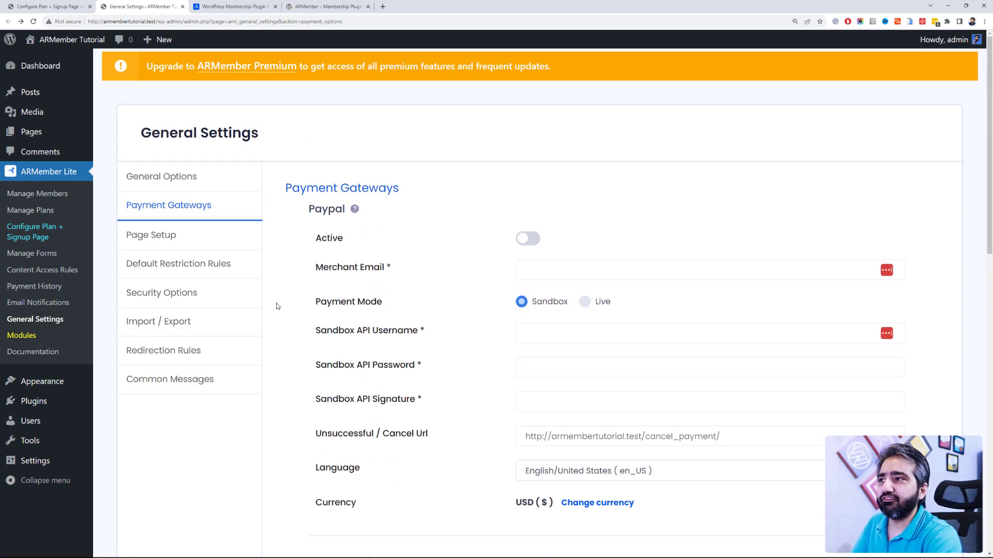
# Step: Hide the admin bar for all roles except Contributor and Subscriber
pyautogui.click(210, 191)
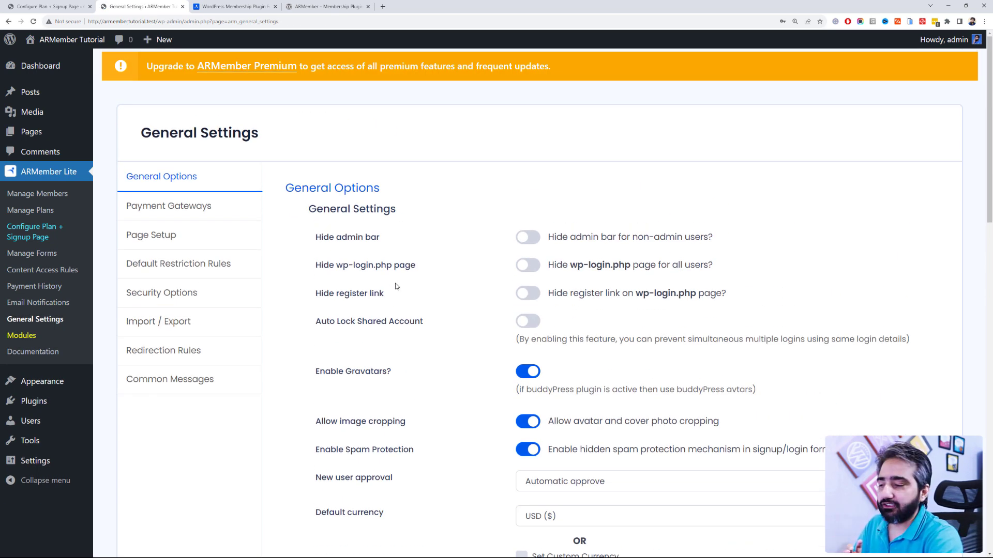
pyautogui.click(527, 246)
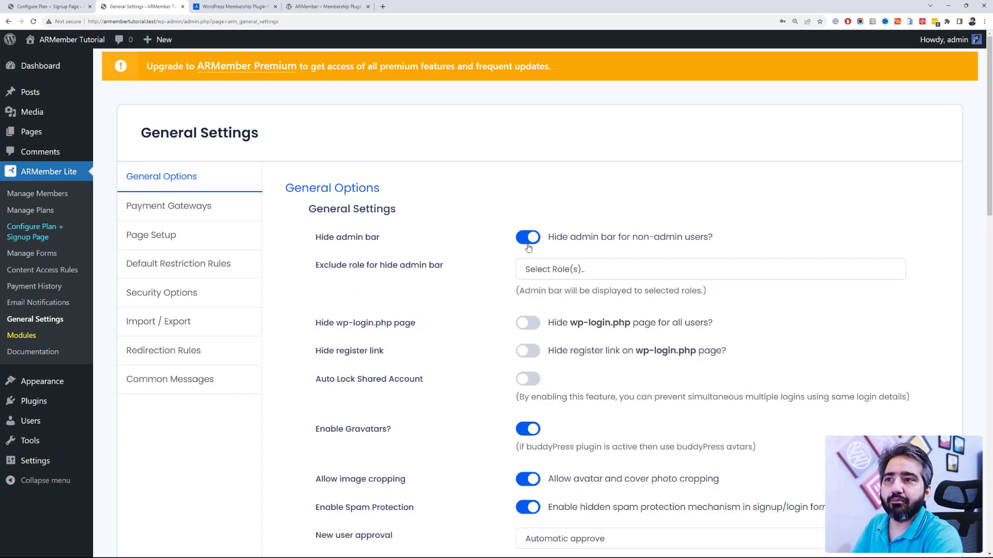
pyautogui.click(547, 268)
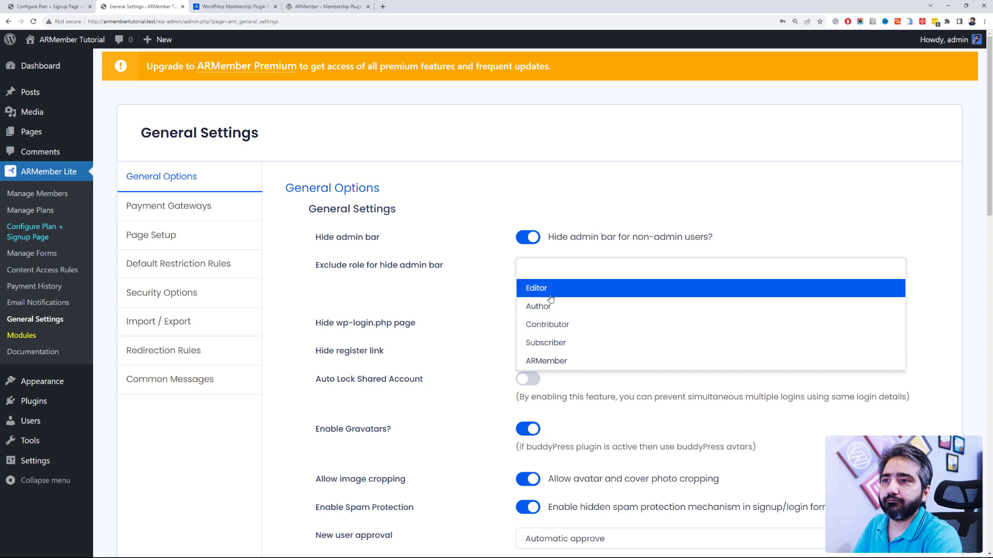
pyautogui.click(550, 299)
pyautogui.click(551, 277)
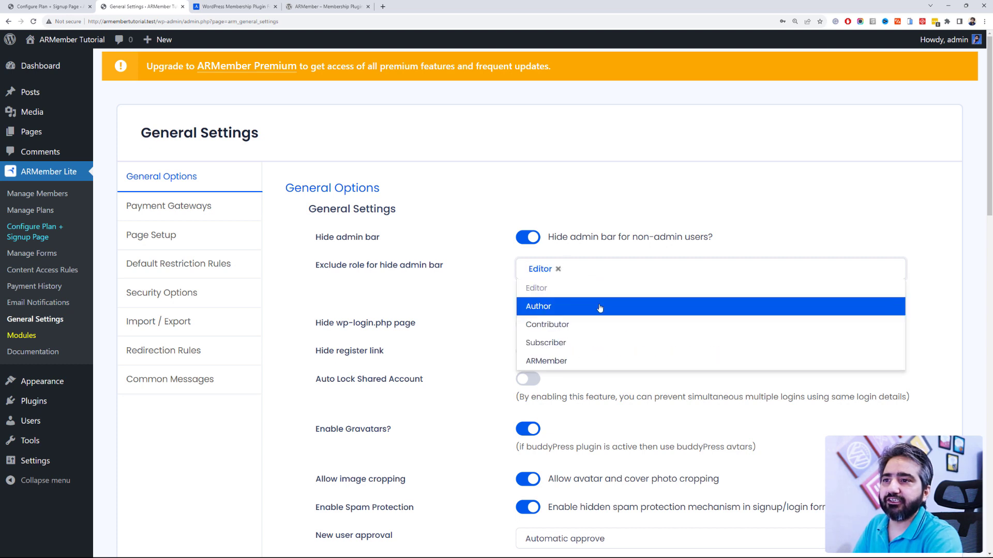
pyautogui.click(608, 334)
pyautogui.click(654, 269)
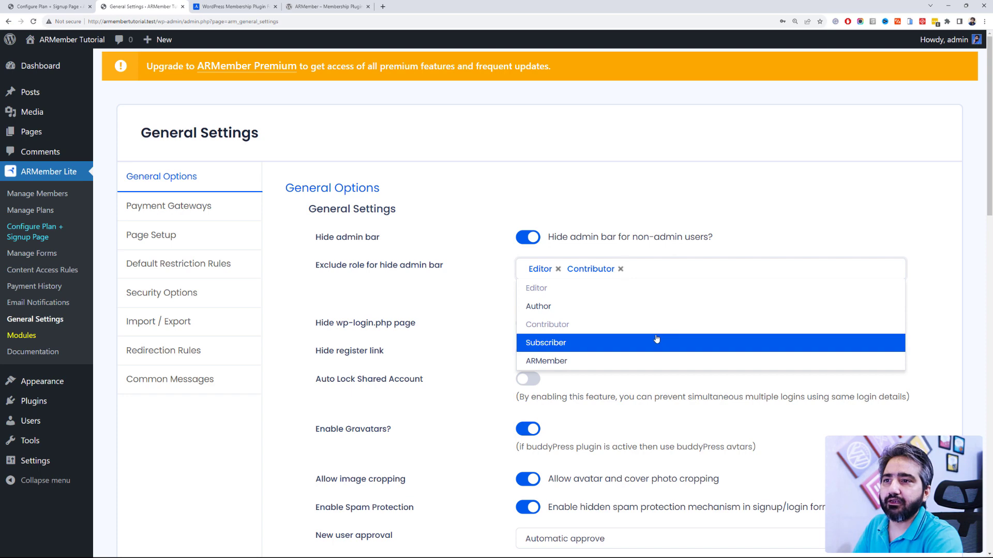
pyautogui.click(656, 342)
pyautogui.click(558, 269)
# Step: Hide the wp-login.php page and its register link
pyautogui.scroll(-2, 569, 219)
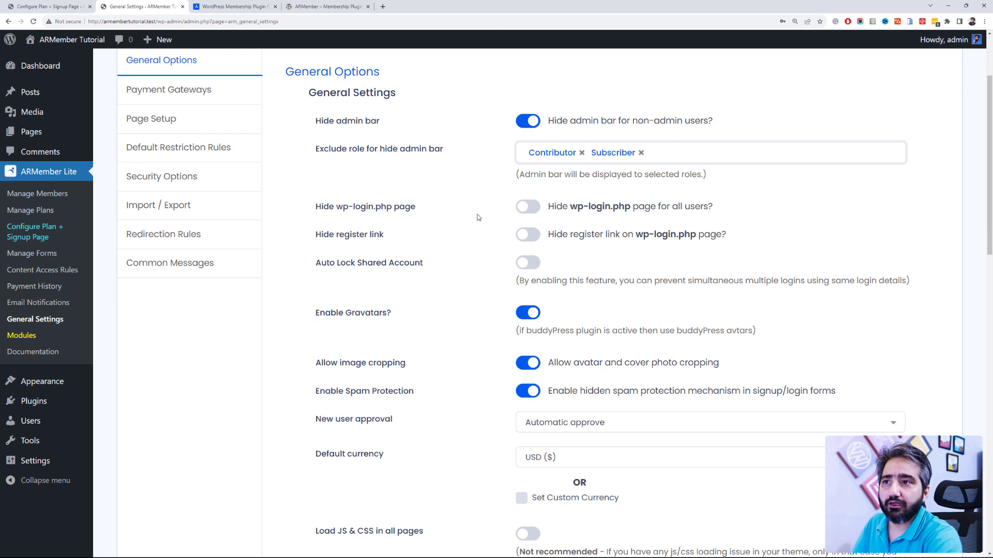
pyautogui.click(523, 209)
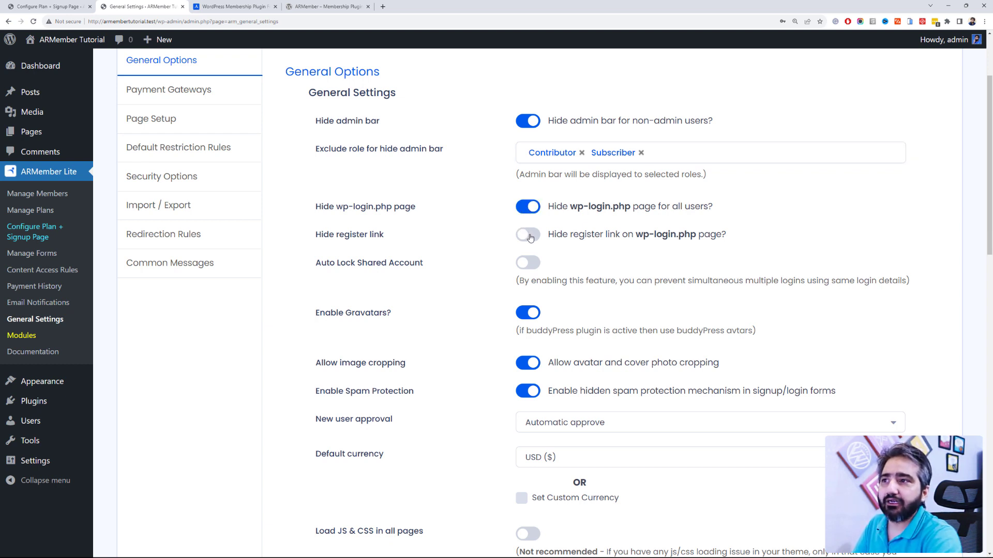
pyautogui.click(527, 234)
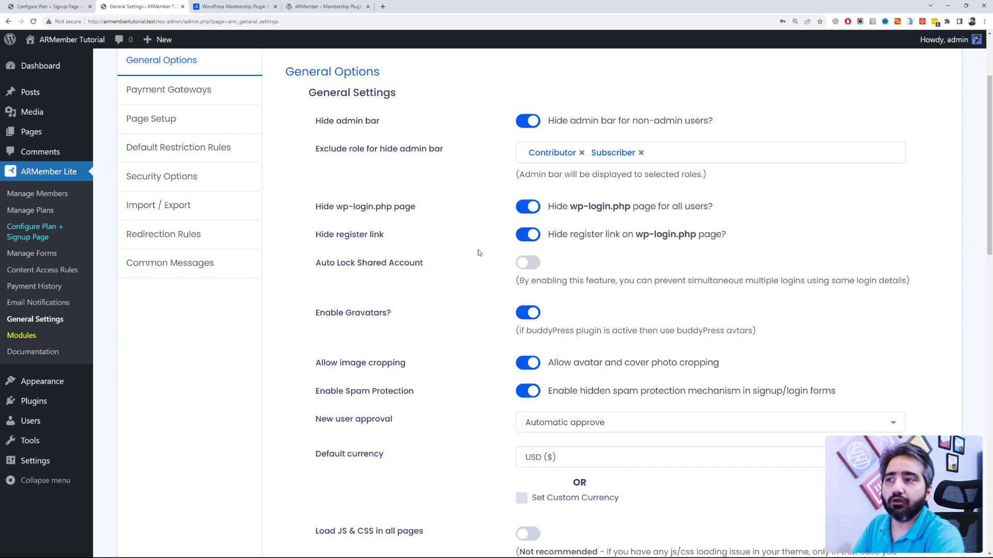
pyautogui.scroll(-4, 478, 252)
pyautogui.scroll(2, 478, 253)
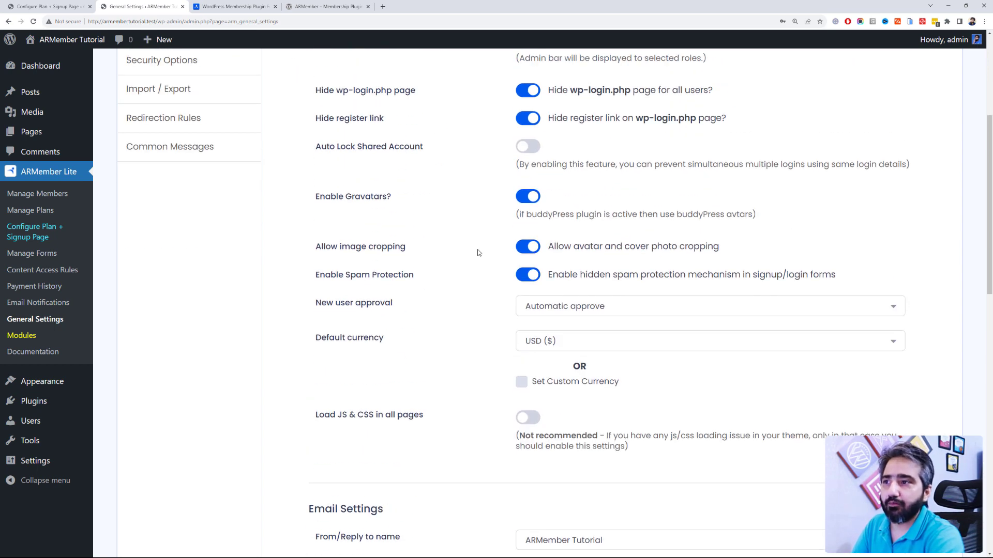
pyautogui.scroll(-2, 478, 253)
pyautogui.scroll(2, 477, 250)
# Step: Set New user approval to Email verified approve, keeping USD ($) as default currency
pyautogui.click(565, 313)
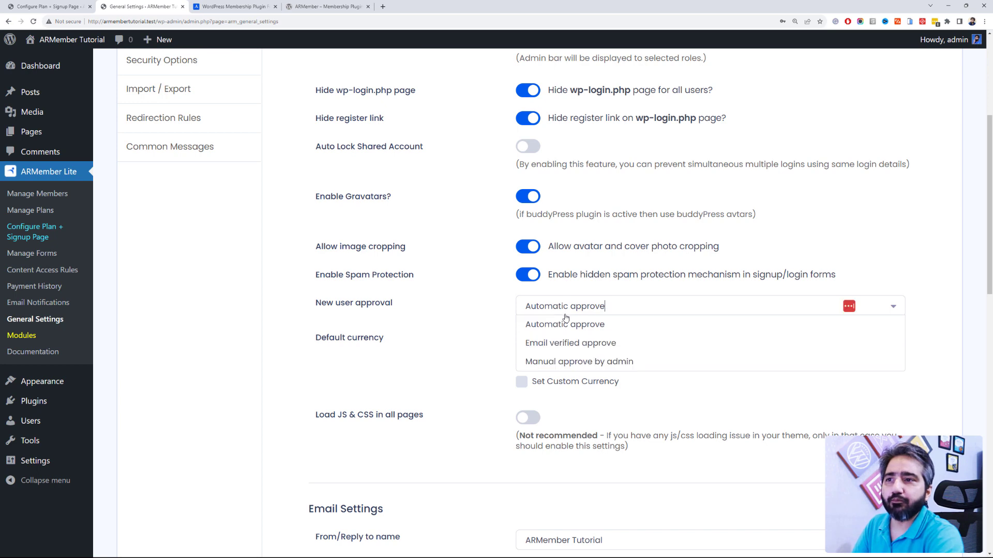
pyautogui.click(567, 343)
pyautogui.scroll(-2, 484, 304)
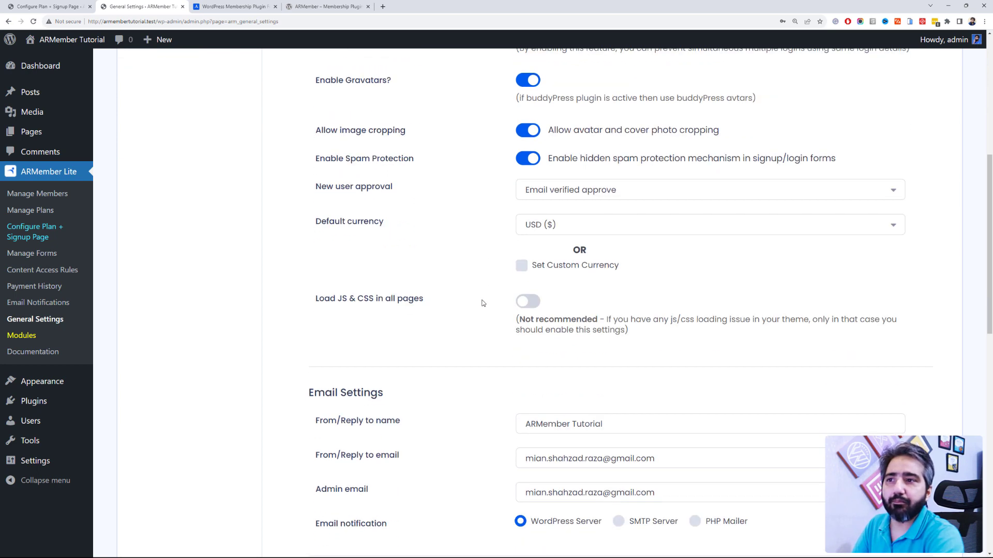
pyautogui.click(553, 195)
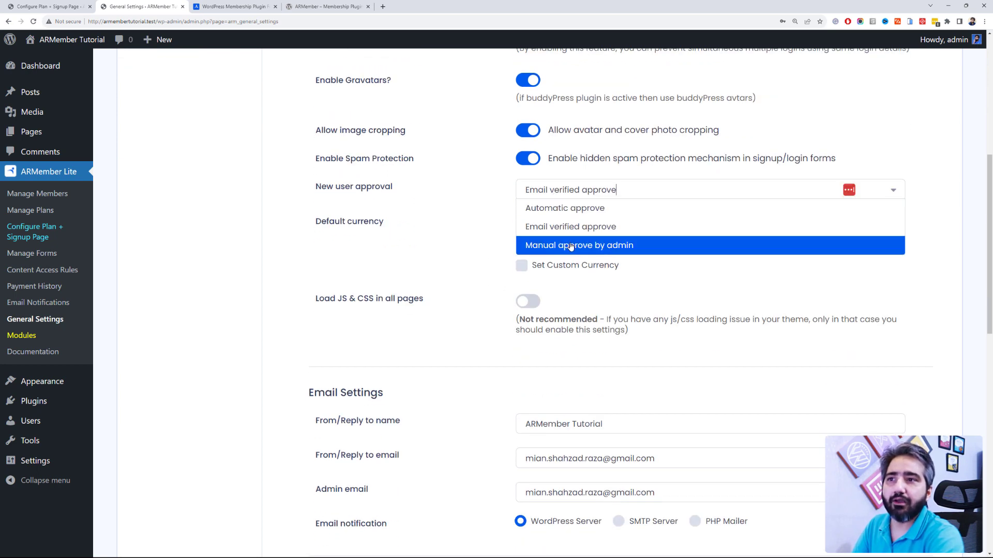
pyautogui.click(470, 237)
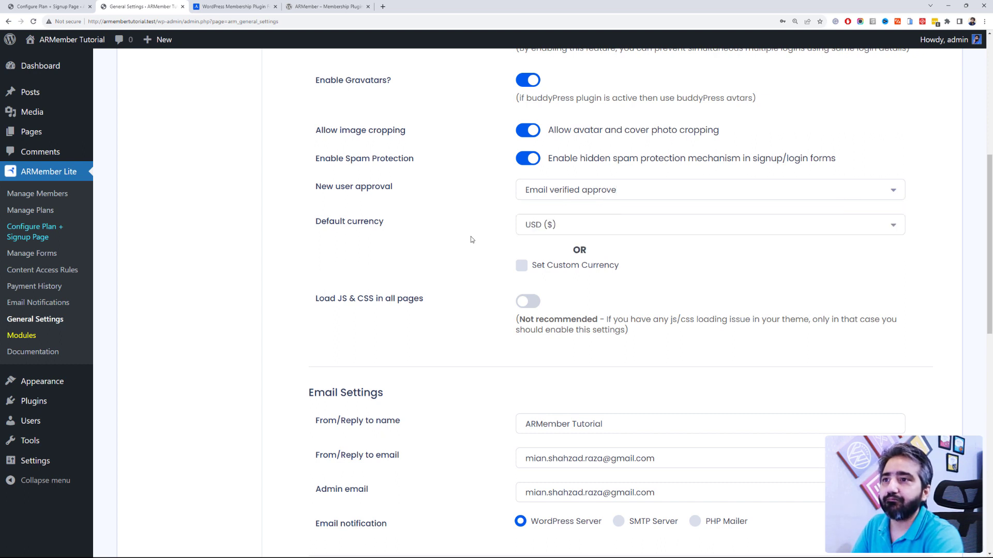
pyautogui.click(547, 225)
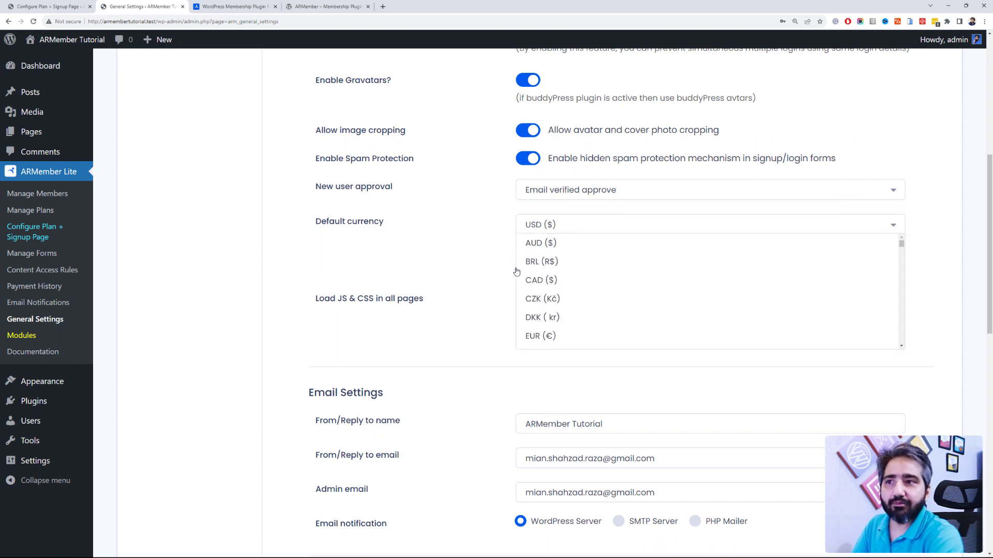
pyautogui.click(406, 278)
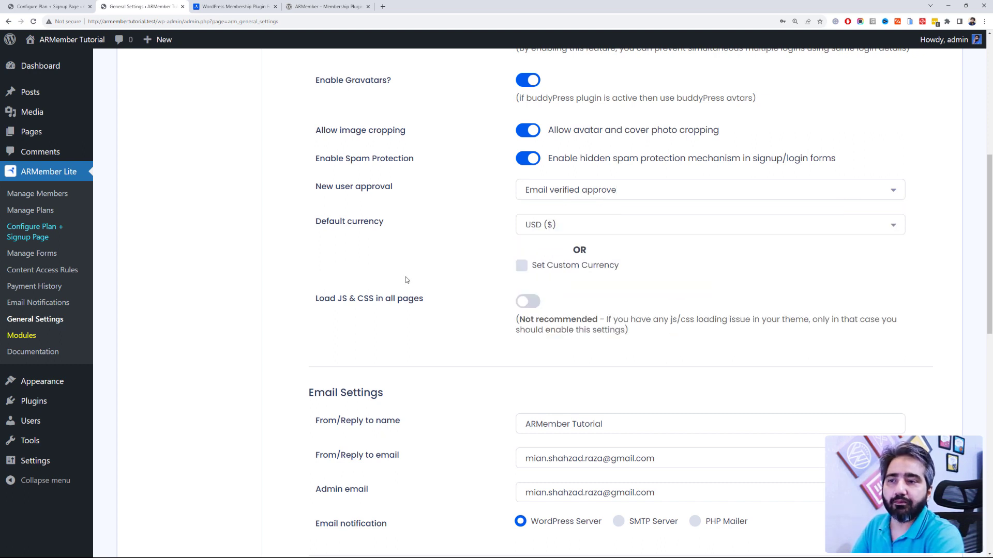
pyautogui.scroll(-2, 412, 280)
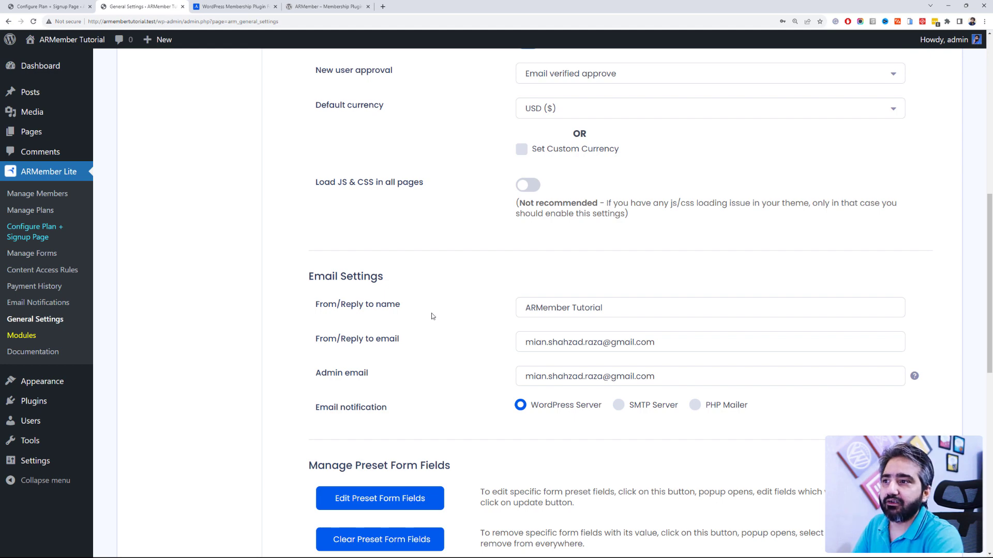
# Step: Review the email sender name and try the SMTP Server option for notifications
pyautogui.scroll(-4, 430, 315)
pyautogui.scroll(2, 563, 217)
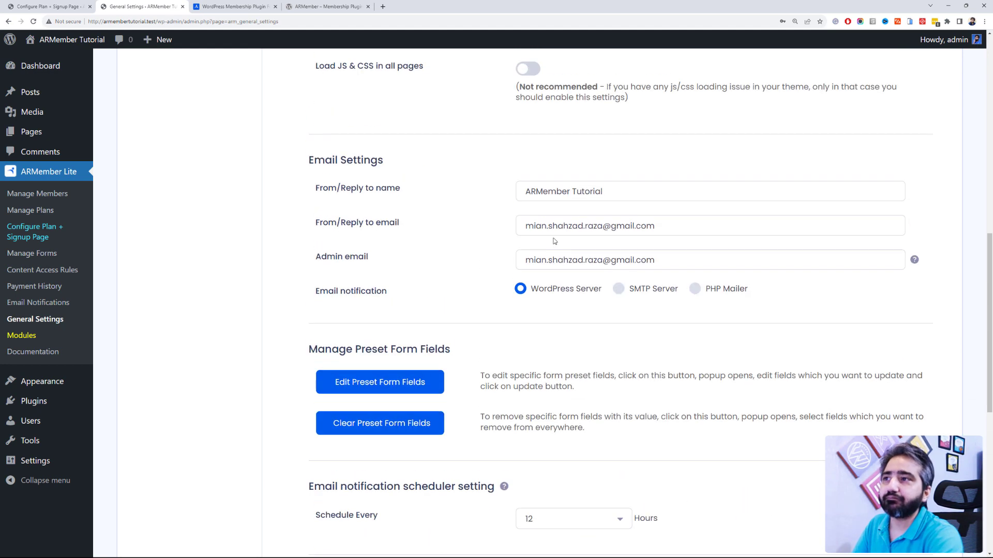
pyautogui.doubleClick(587, 191)
pyautogui.scroll(2, 492, 242)
pyautogui.click(492, 242)
pyautogui.scroll(-2, 492, 242)
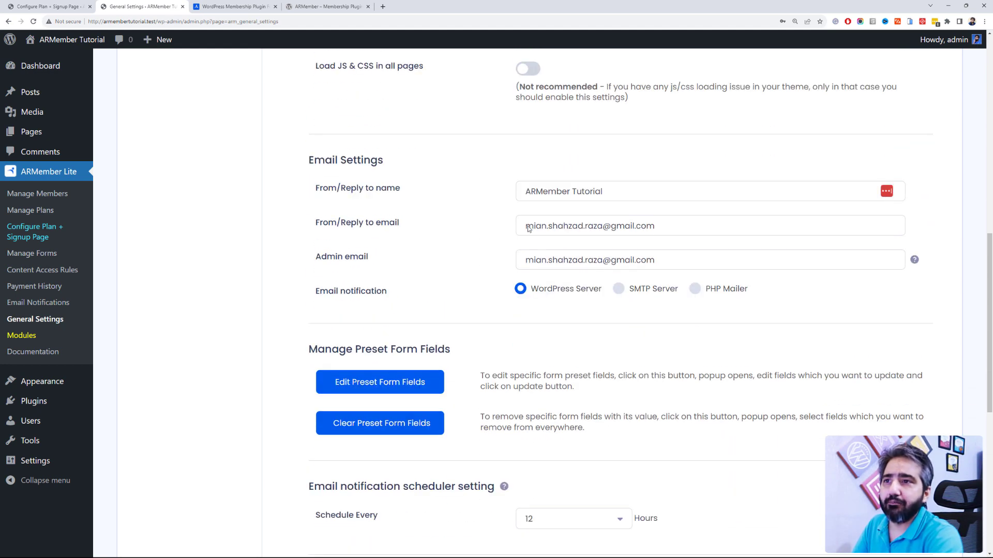
pyautogui.scroll(-2, 437, 277)
pyautogui.scroll(2, 455, 231)
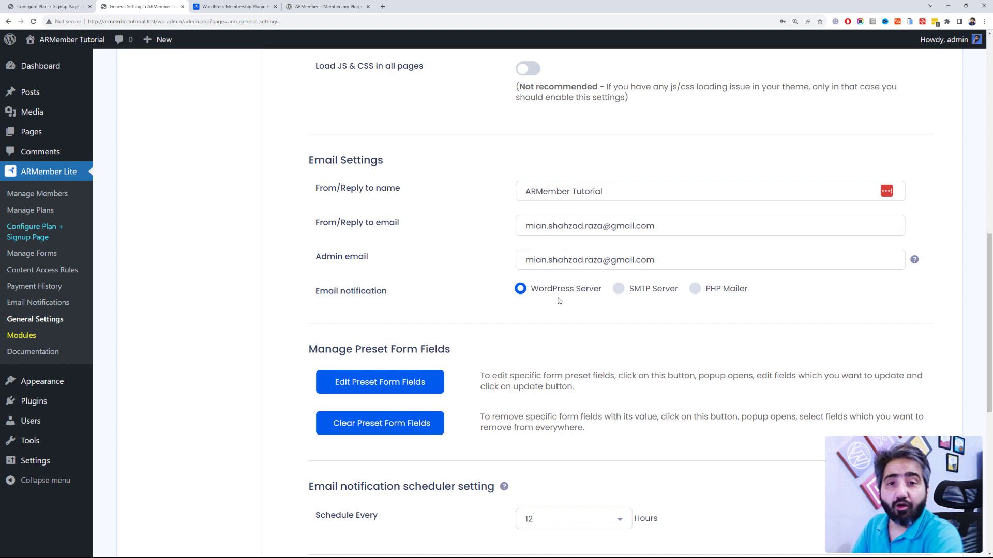
pyautogui.click(619, 290)
pyautogui.scroll(-2, 610, 344)
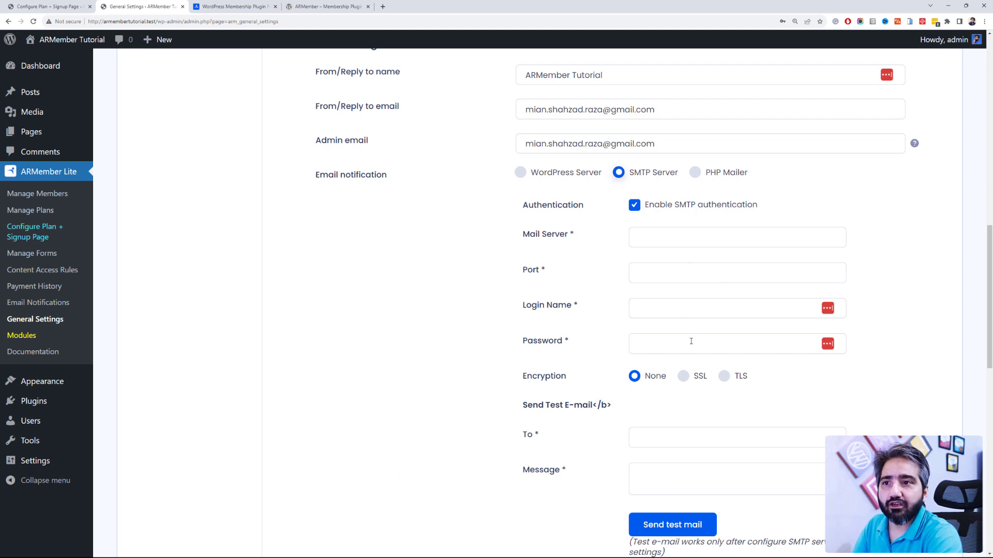
# Step: Switch email notifications back to WordPress Server, leaving Schedule Every at 12 hours
pyautogui.click(549, 175)
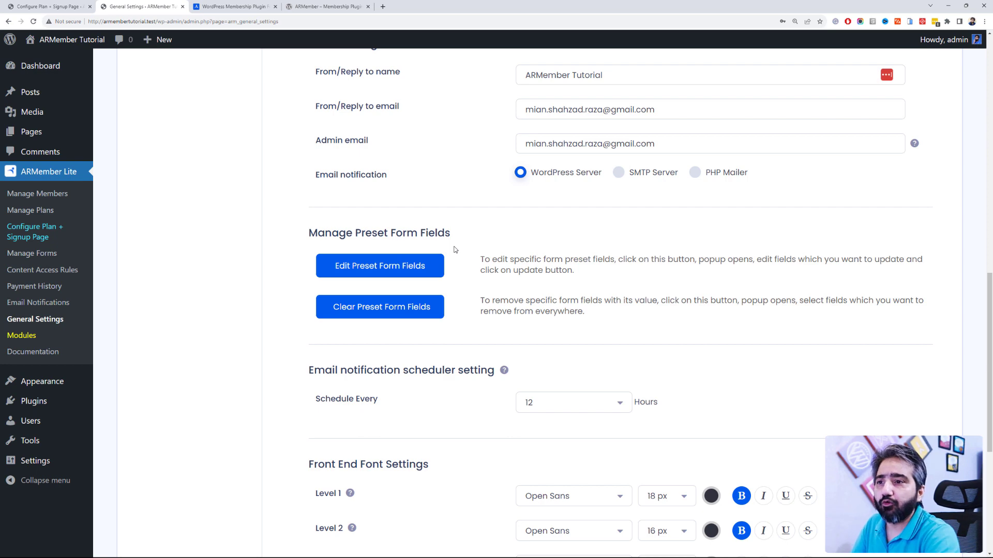
pyautogui.scroll(-2, 454, 250)
pyautogui.scroll(-2, 458, 251)
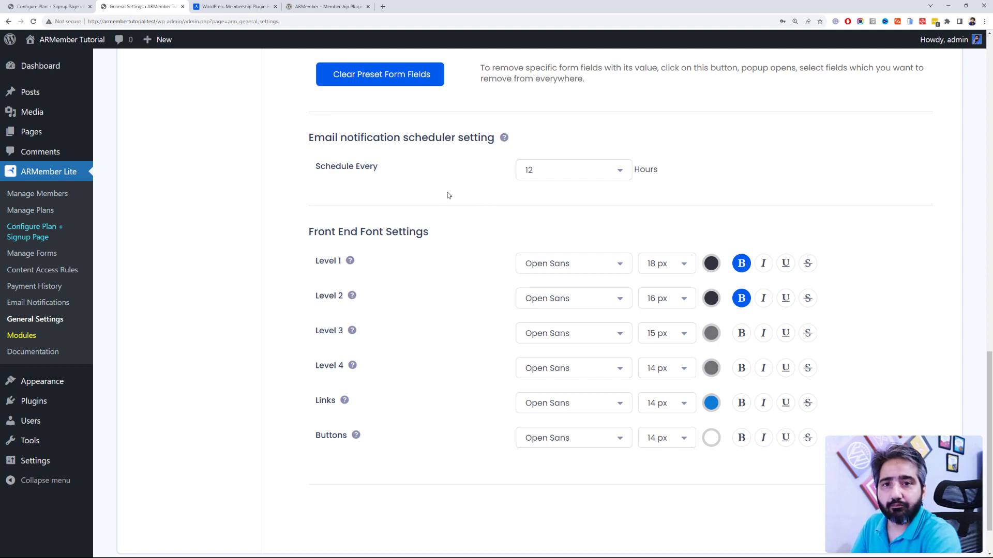
pyautogui.click(536, 170)
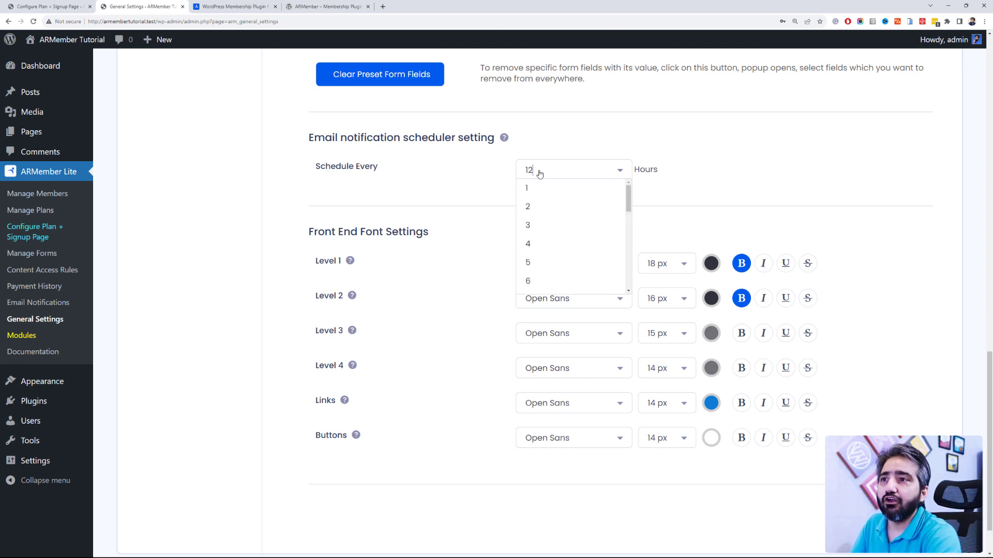
pyautogui.click(499, 194)
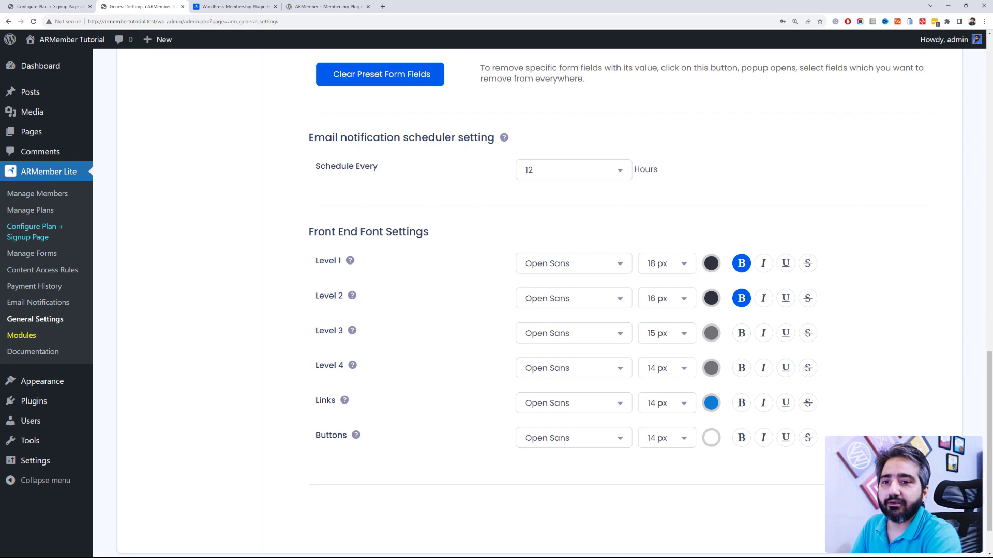
pyautogui.scroll(18, 561, 344)
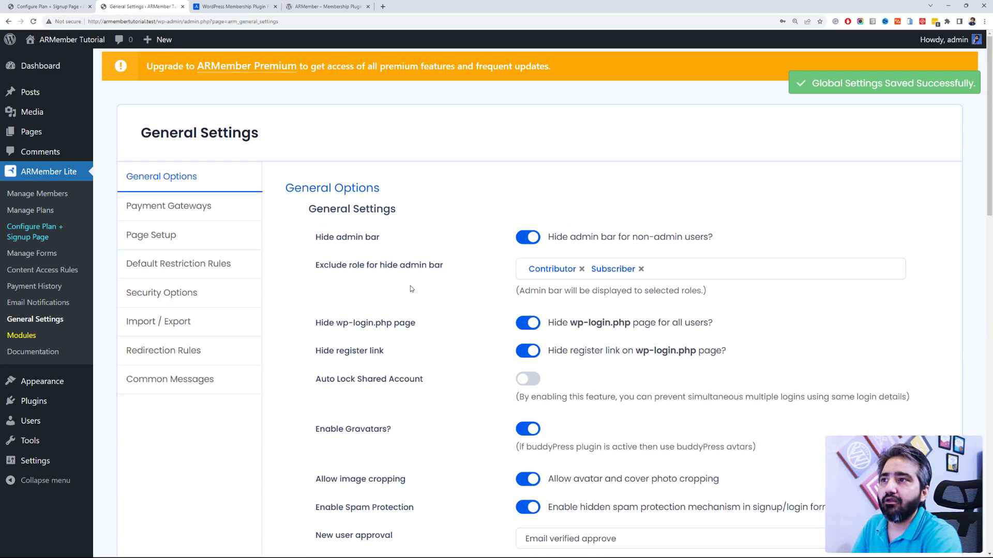
# Step: Look through the Page Setup, Default Restriction Rules and Security Options settings without changes
pyautogui.click(215, 245)
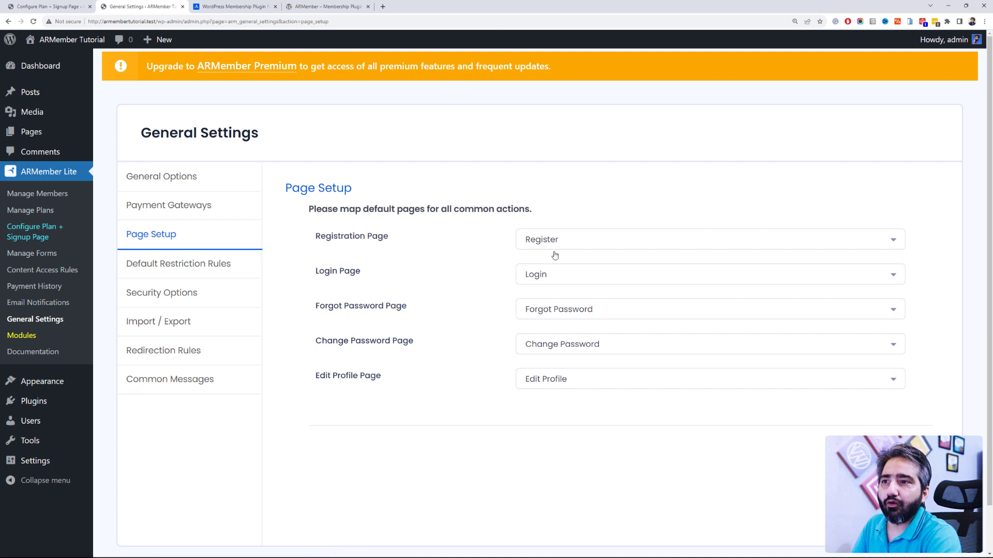
pyautogui.click(577, 386)
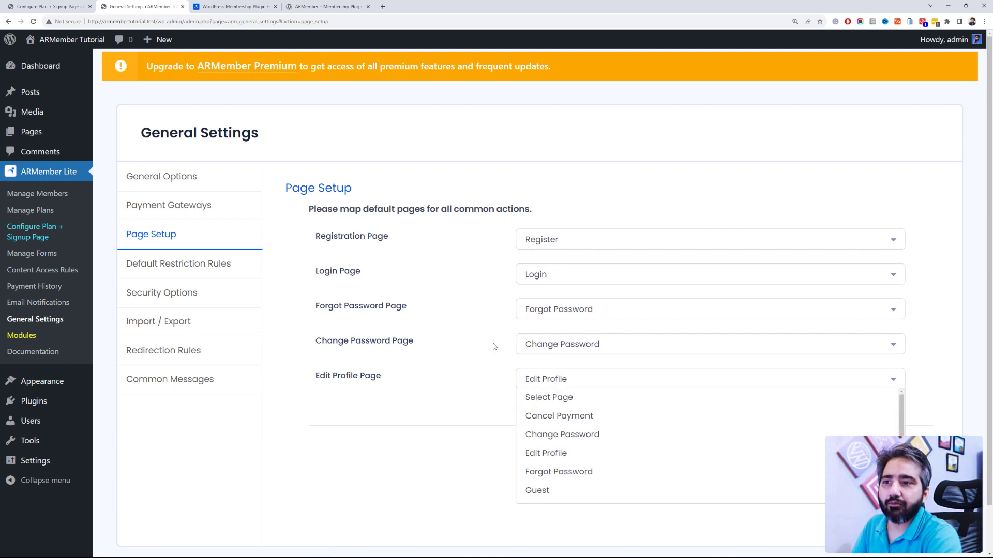
pyautogui.click(495, 347)
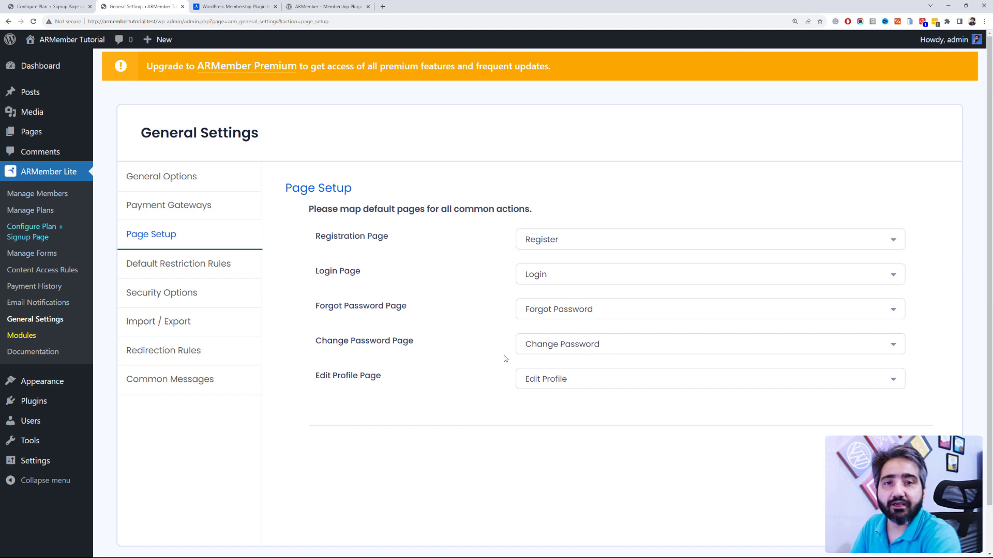
pyautogui.click(155, 265)
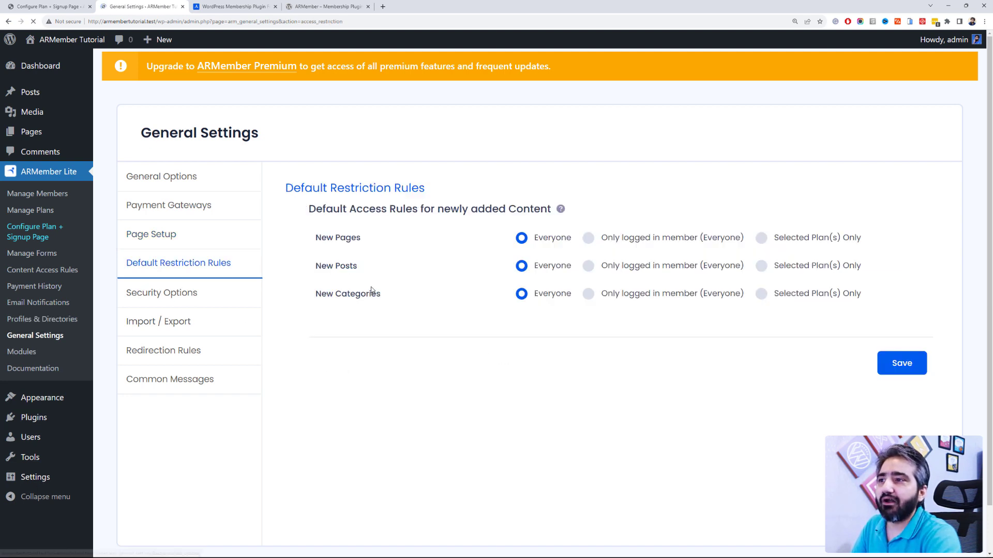
pyautogui.click(230, 296)
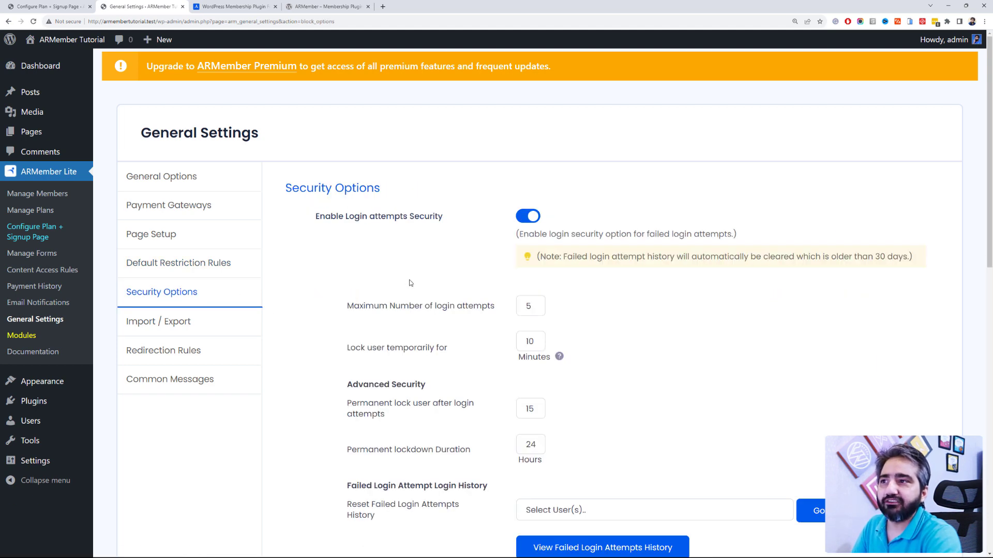
pyautogui.scroll(-2, 411, 282)
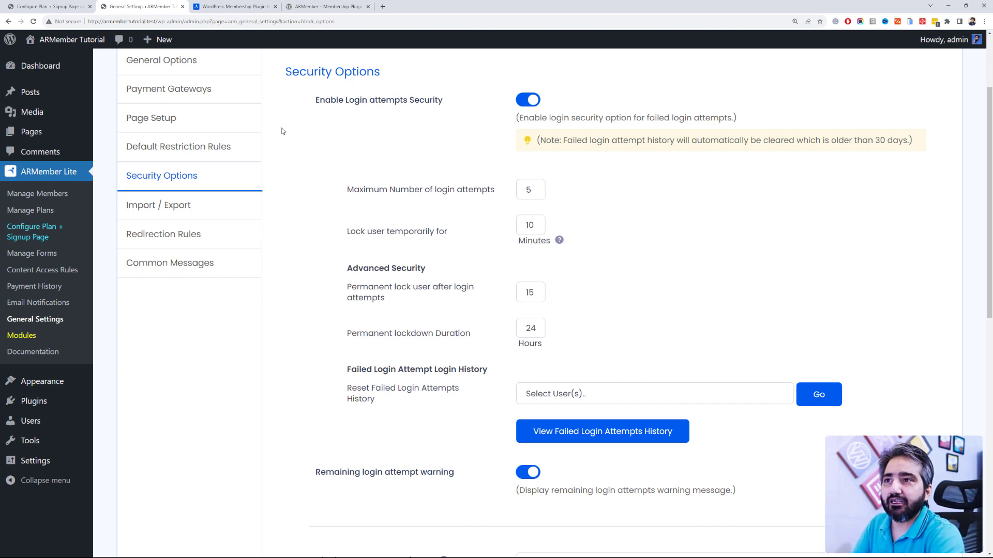
# Step: View the Import / Export and Redirection Rules settings, then return to the setup wizard
pyautogui.click(216, 206)
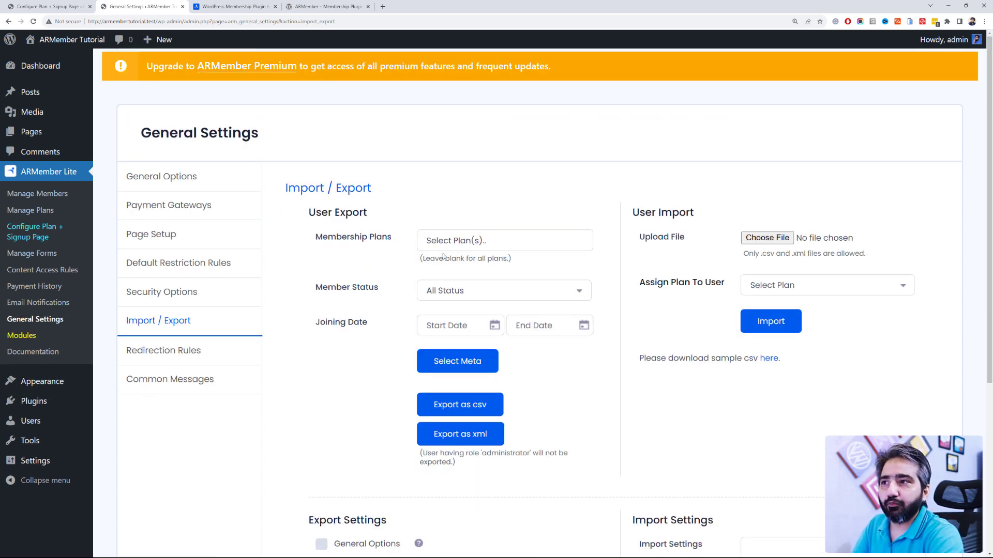
pyautogui.click(197, 350)
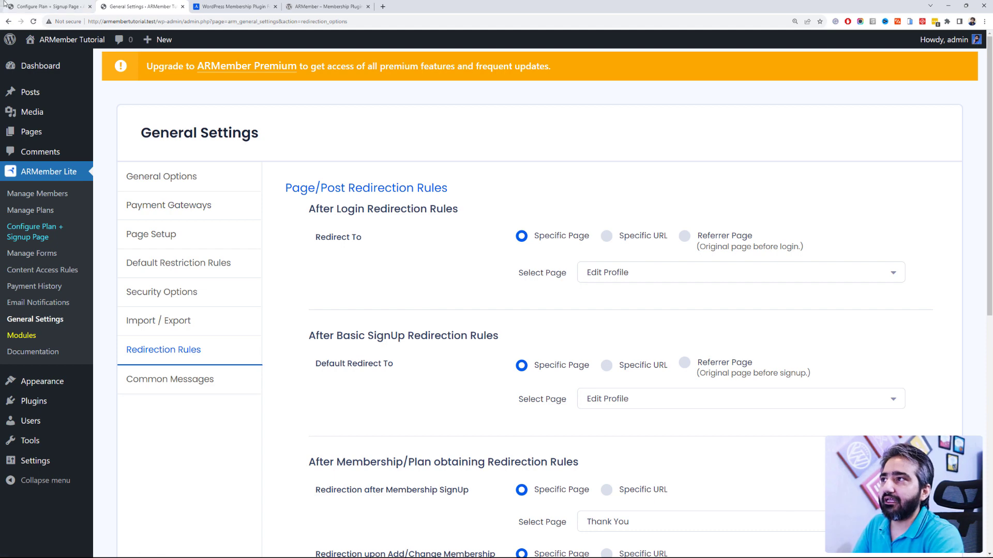
pyautogui.click(25, 4)
# Step: Tick Bank Transfer under Select Payment Gateways and review the wizard's remaining layout options
pyautogui.scroll(2, 232, 168)
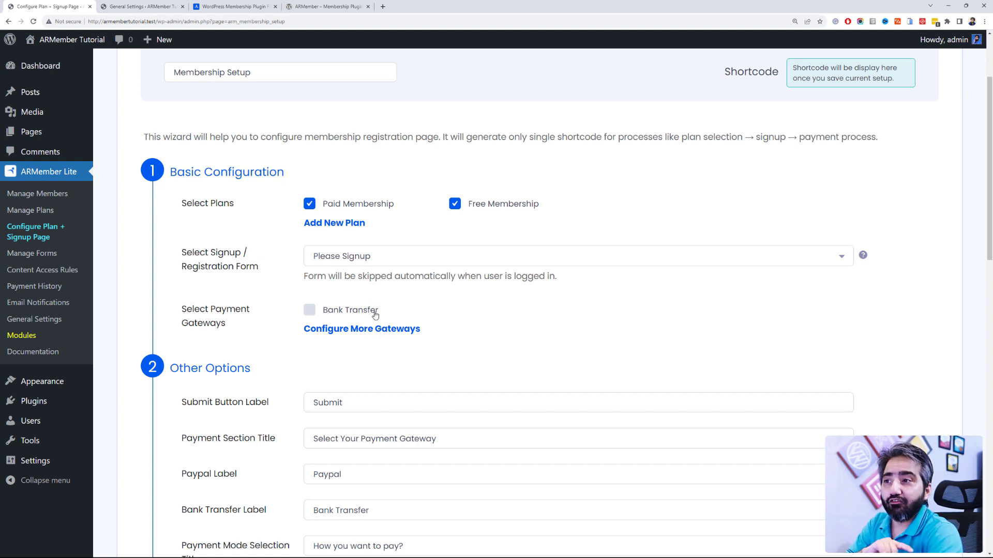
pyautogui.scroll(-2, 373, 312)
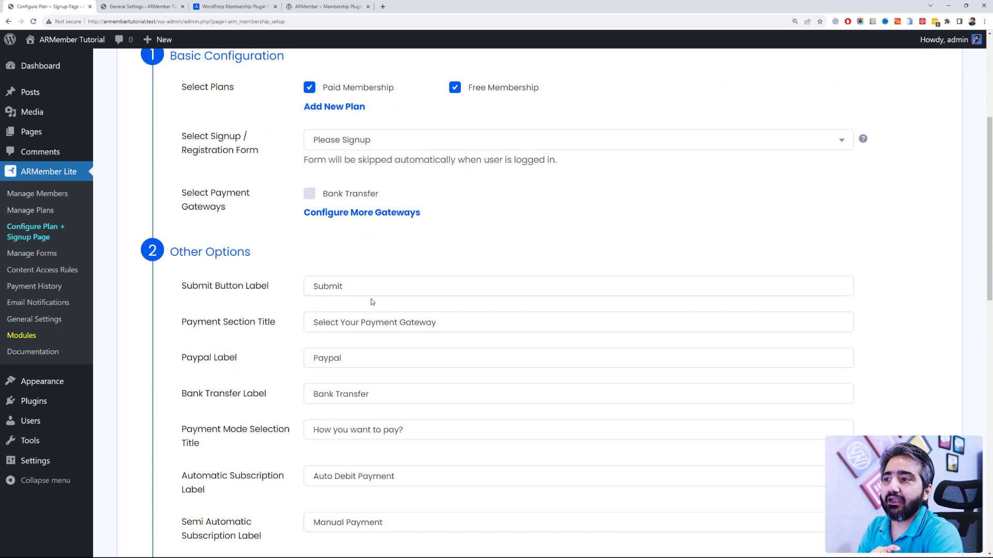
pyautogui.click(306, 200)
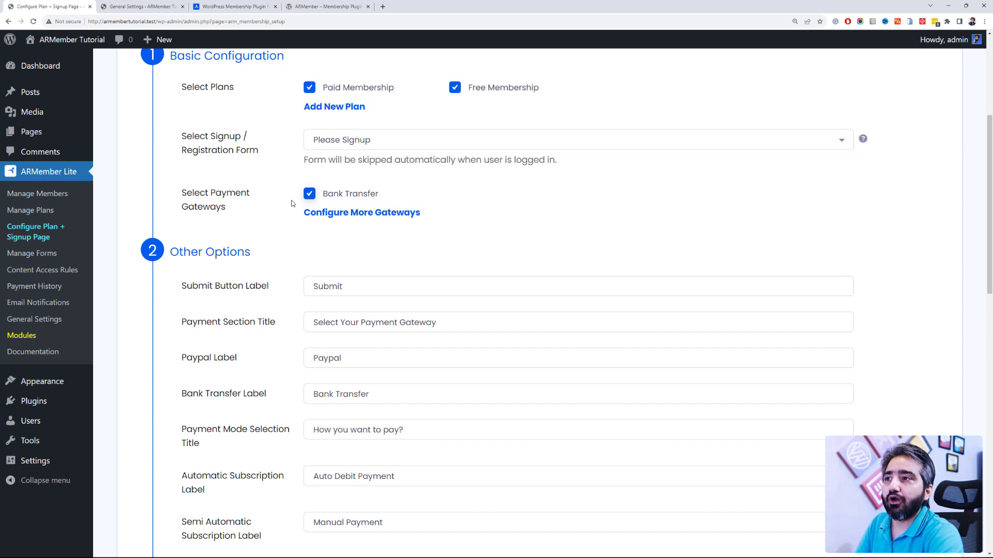
pyautogui.scroll(-2, 293, 204)
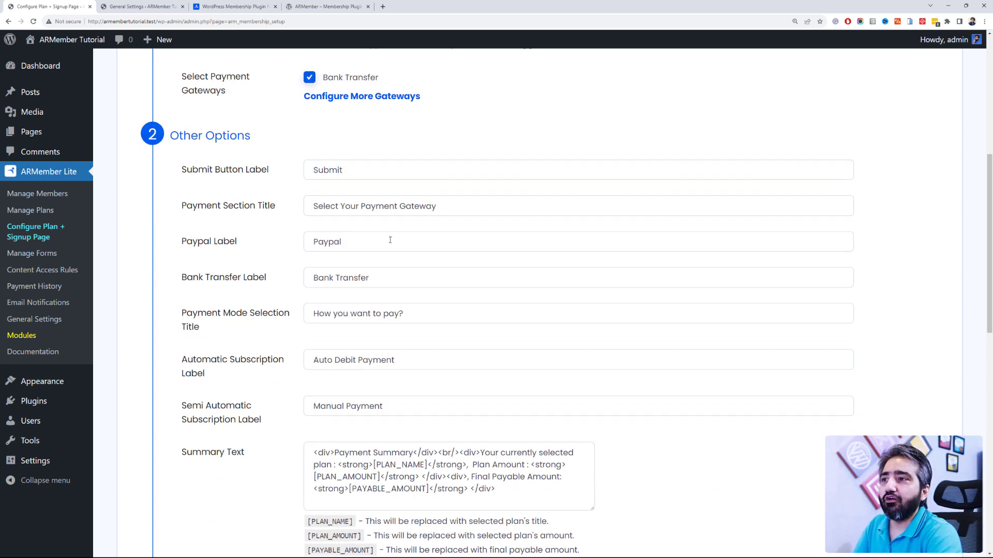
pyautogui.scroll(-2, 388, 248)
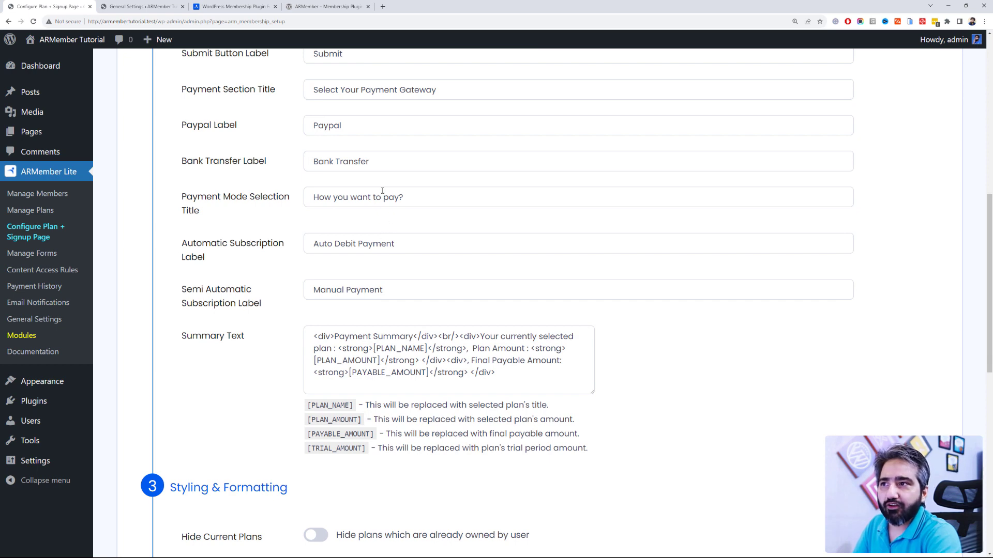
pyautogui.scroll(-5, 306, 267)
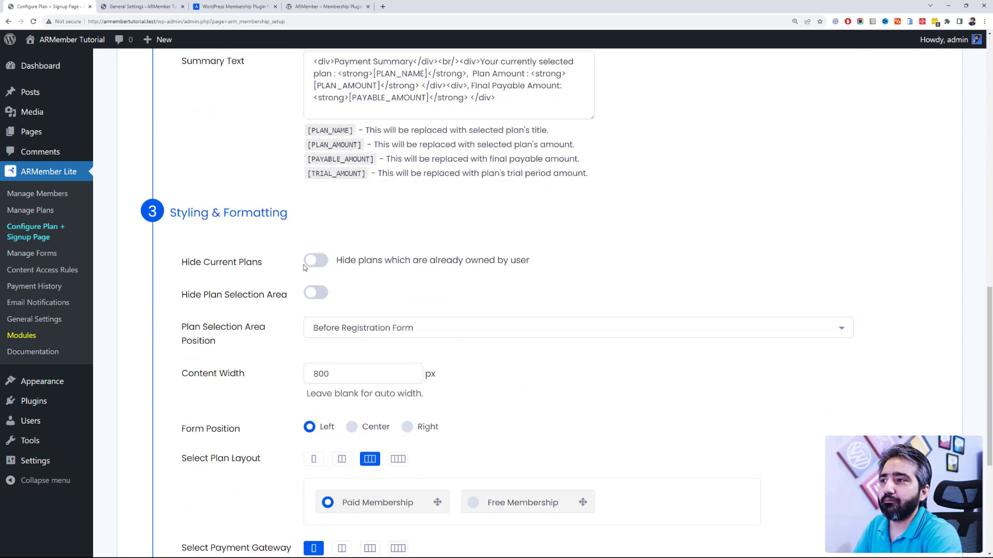
pyautogui.scroll(-1, 295, 251)
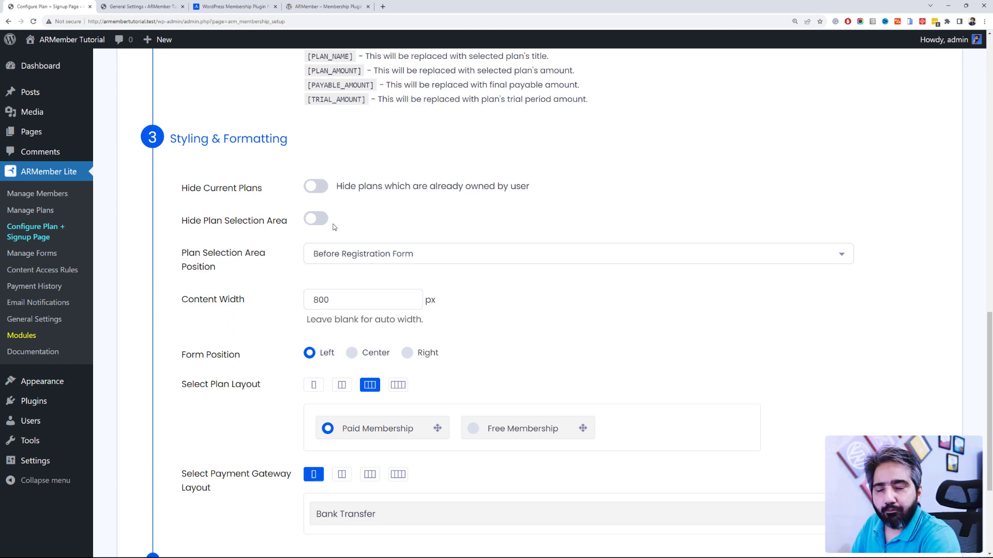
pyautogui.scroll(-2, 333, 226)
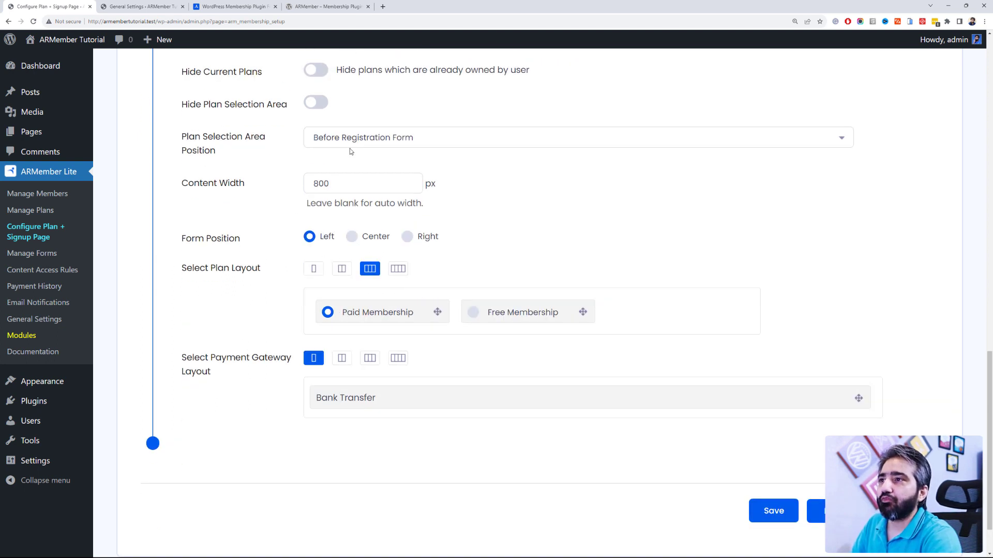
pyautogui.scroll(2, 361, 150)
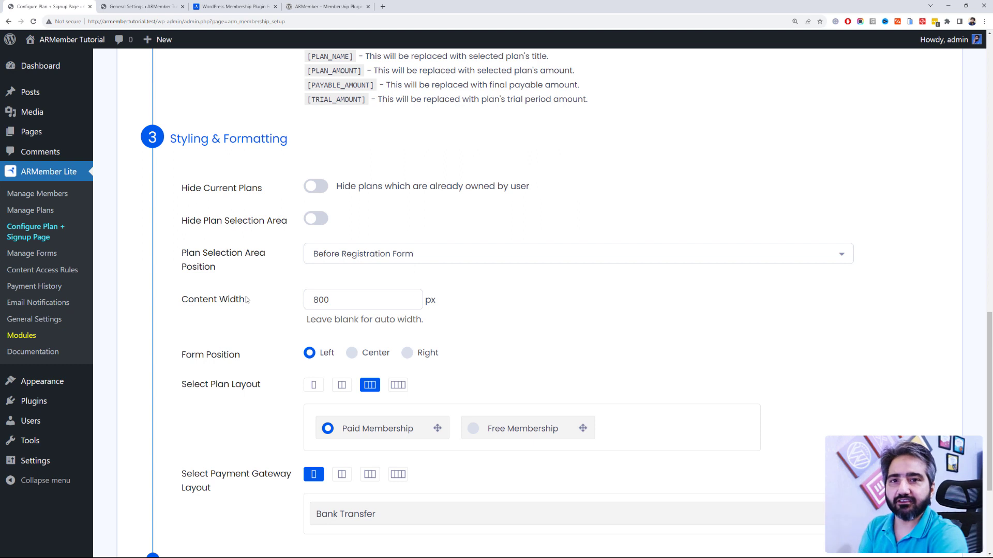
pyautogui.scroll(-2, 247, 300)
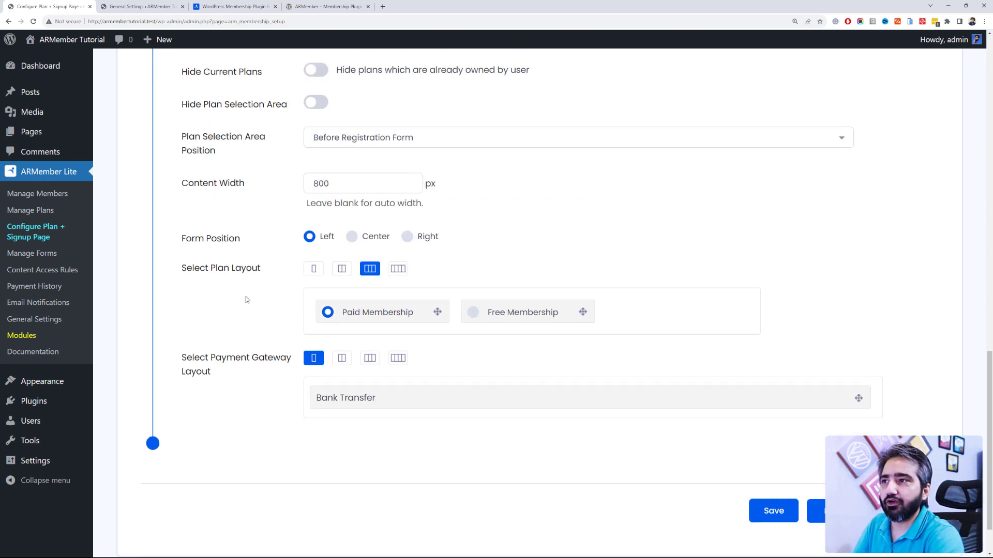
# Step: Set Content Width to 1024, Form Position to Center and Plan Layout to 2 columns
pyautogui.doubleClick(351, 180)
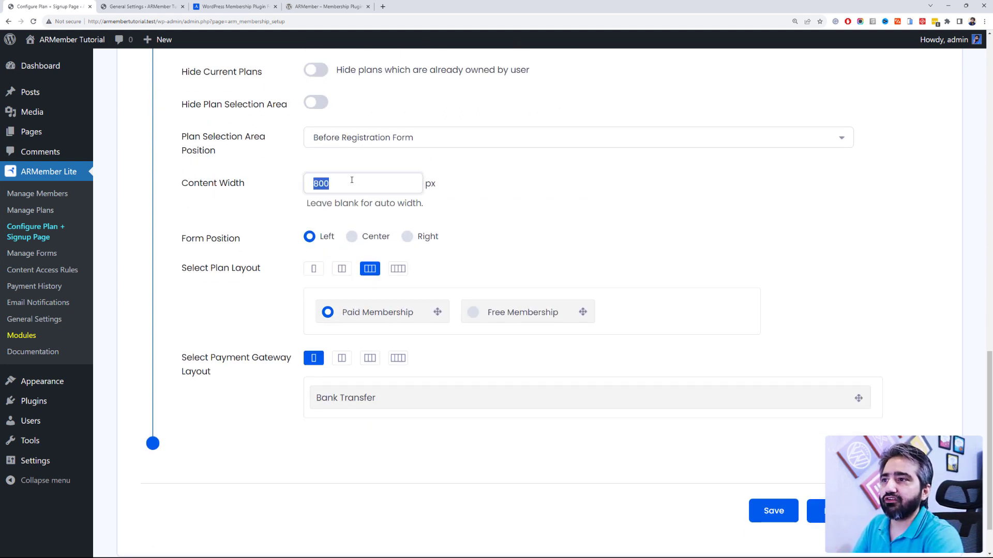
pyautogui.write('10245')
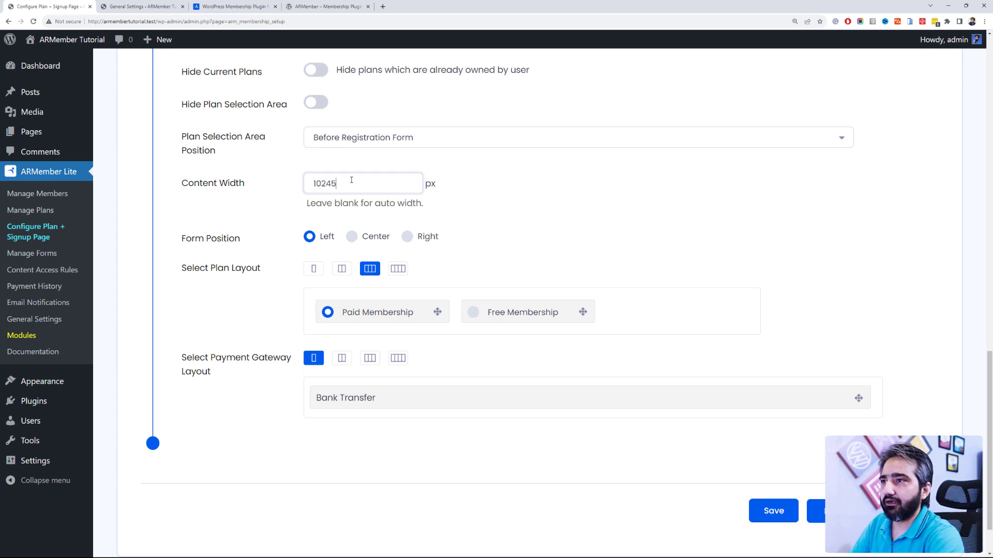
pyautogui.press('BackSpace')
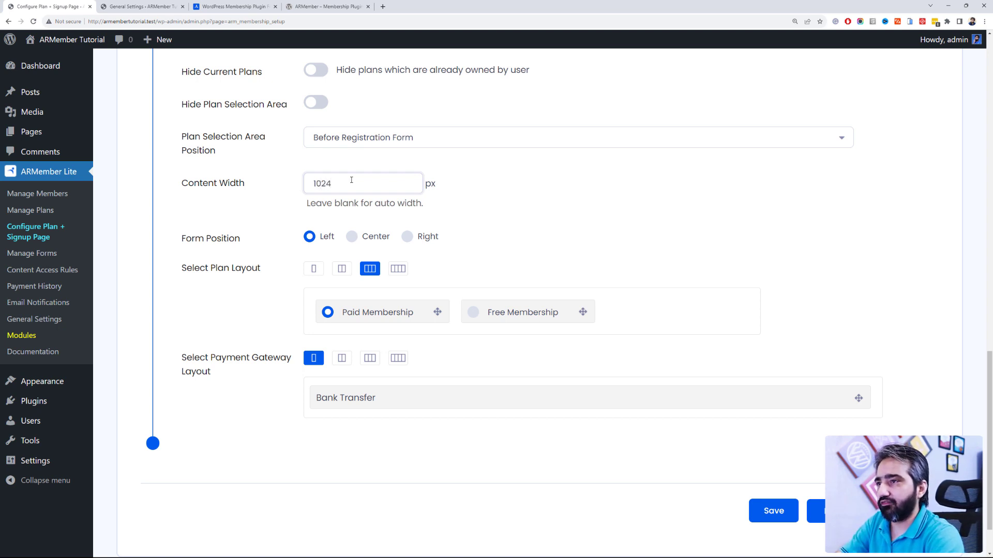
pyautogui.click(352, 239)
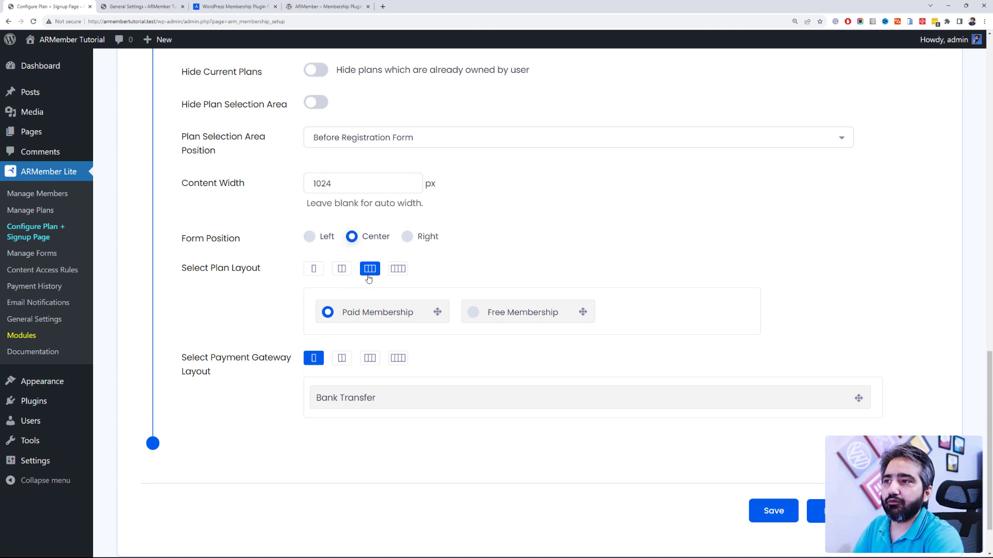
pyautogui.click(342, 276)
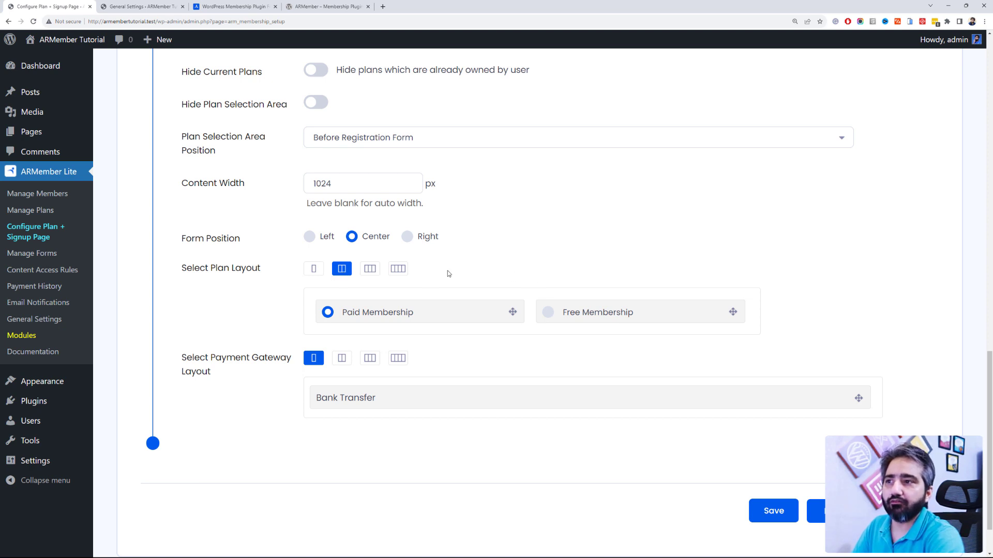
# Step: Try 2-, 3- and 4-column gateway layouts, keep one column, and save the setup
pyautogui.scroll(-1, 442, 257)
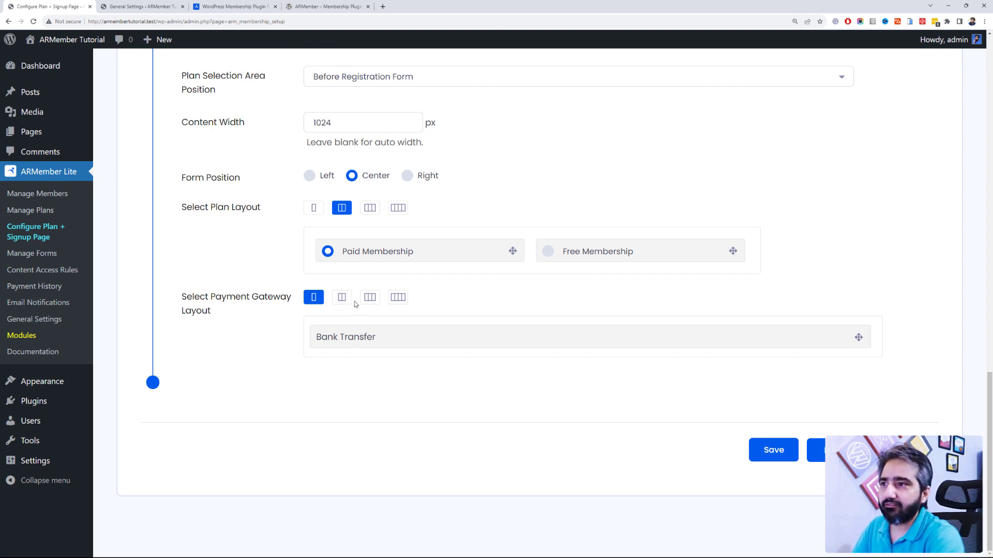
pyautogui.scroll(2, 347, 300)
pyautogui.click(341, 414)
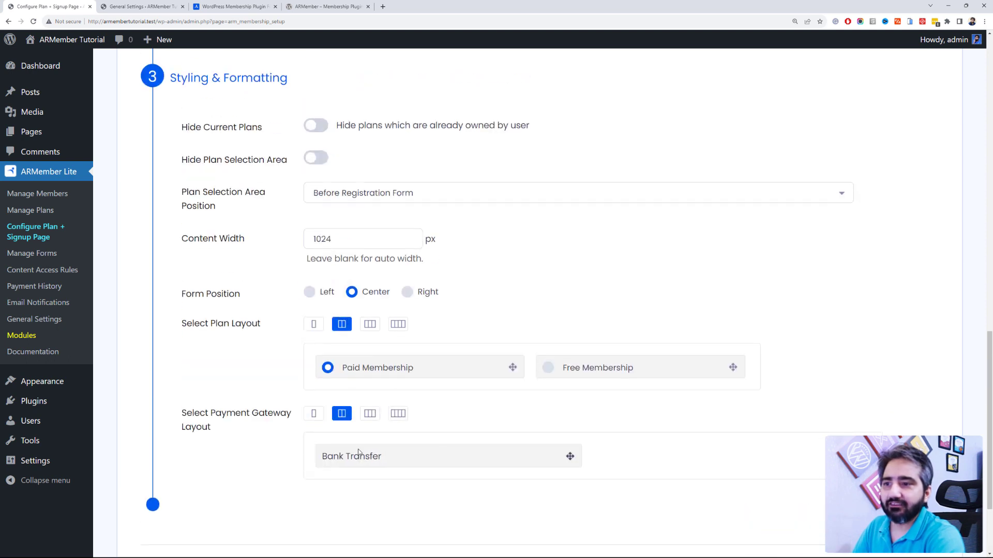
pyautogui.click(370, 416)
pyautogui.click(397, 415)
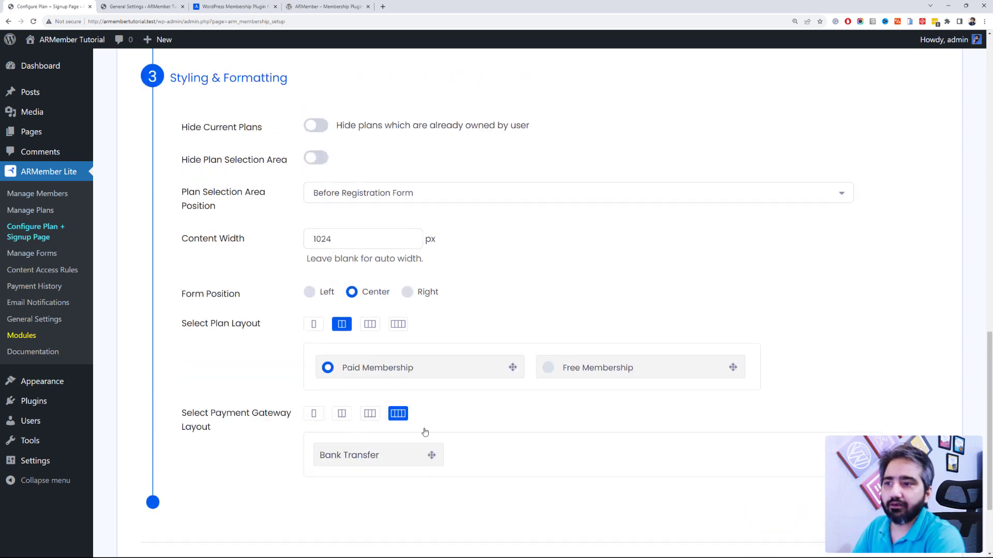
pyautogui.click(314, 413)
pyautogui.scroll(-3, 491, 240)
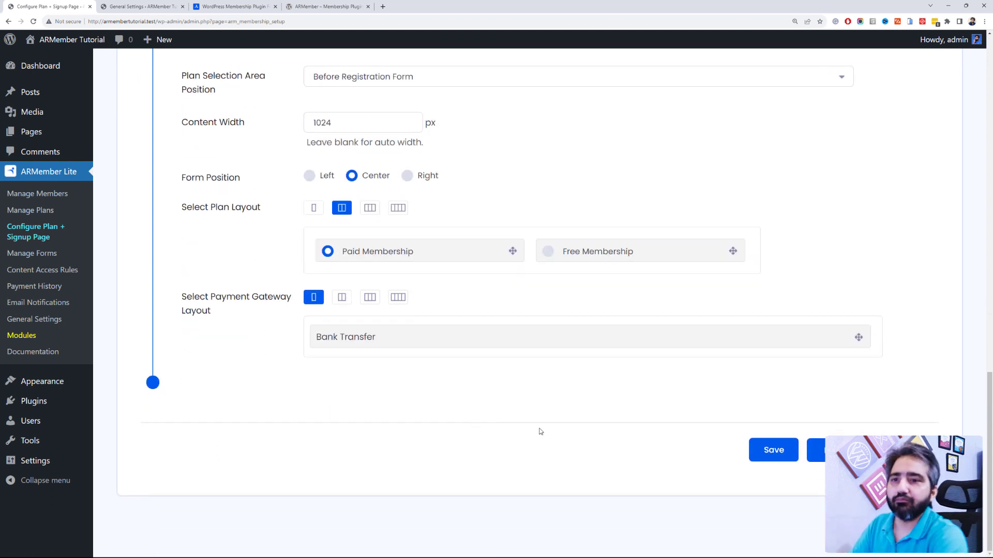
pyautogui.scroll(2, 541, 431)
pyautogui.scroll(-2, 733, 466)
pyautogui.click(774, 450)
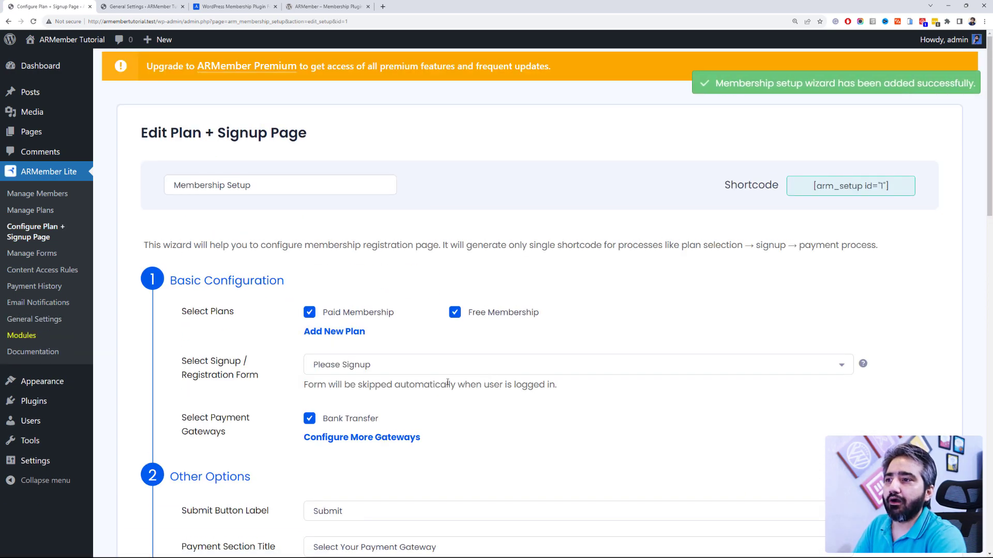
# Step: Copy the [arm_setup id="1"] shortcode and open the Pages list in a new tab
pyautogui.scroll(-6, 471, 412)
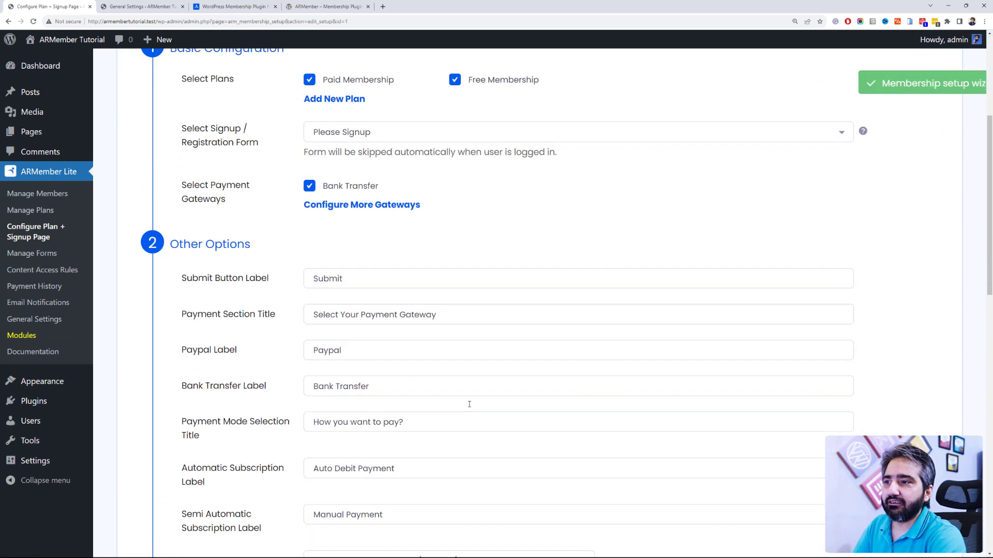
pyautogui.scroll(-8, 471, 407)
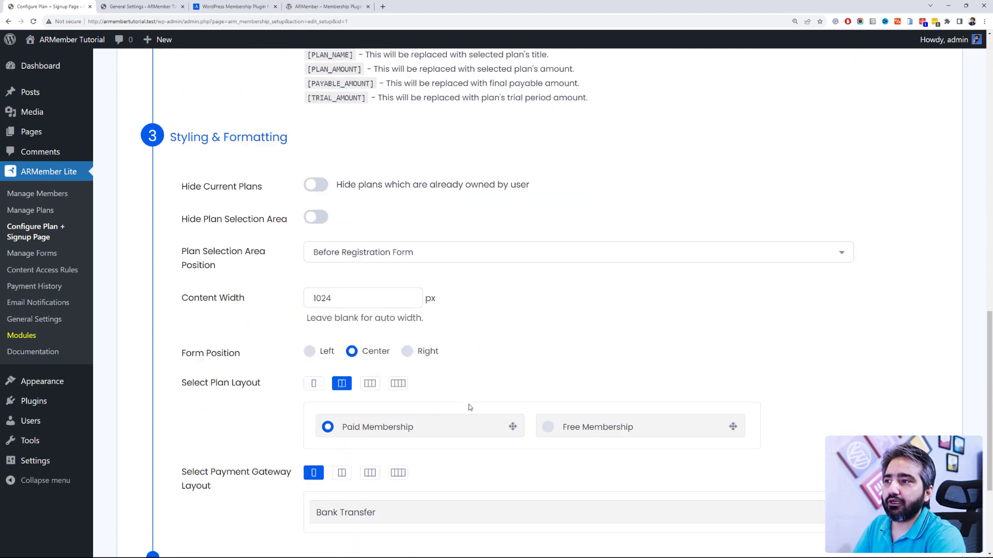
pyautogui.scroll(-2, 469, 407)
pyautogui.scroll(16, 470, 407)
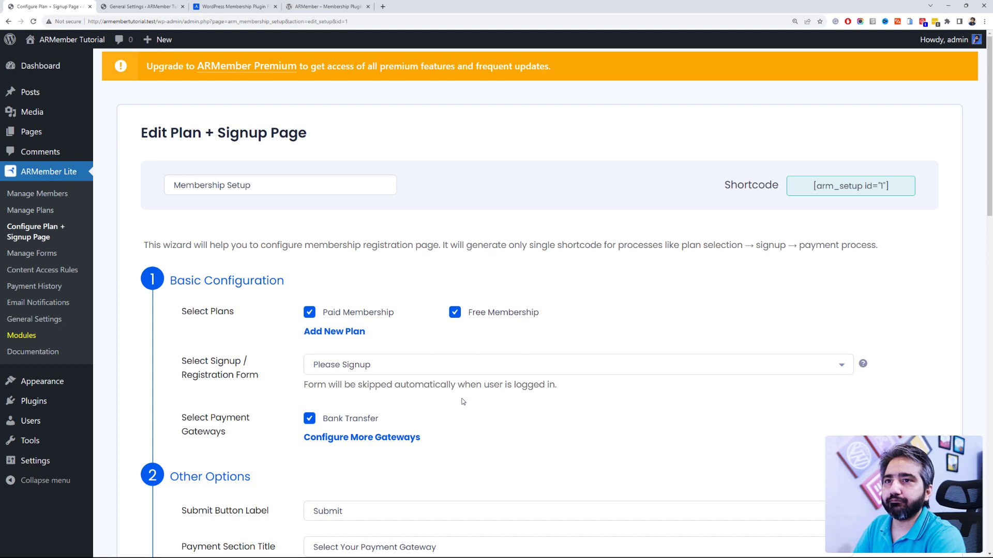
pyautogui.click(847, 188)
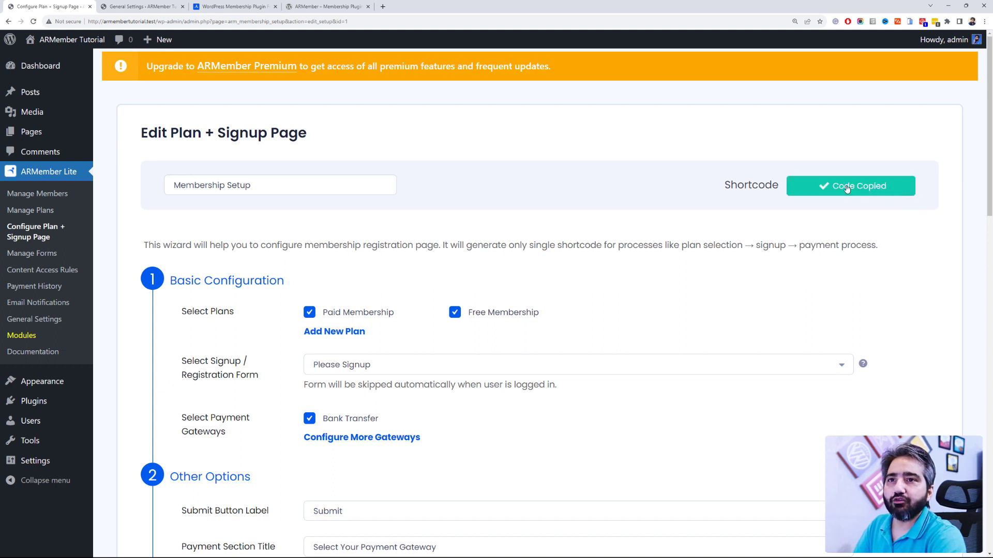
pyautogui.moveTo(63, 133)
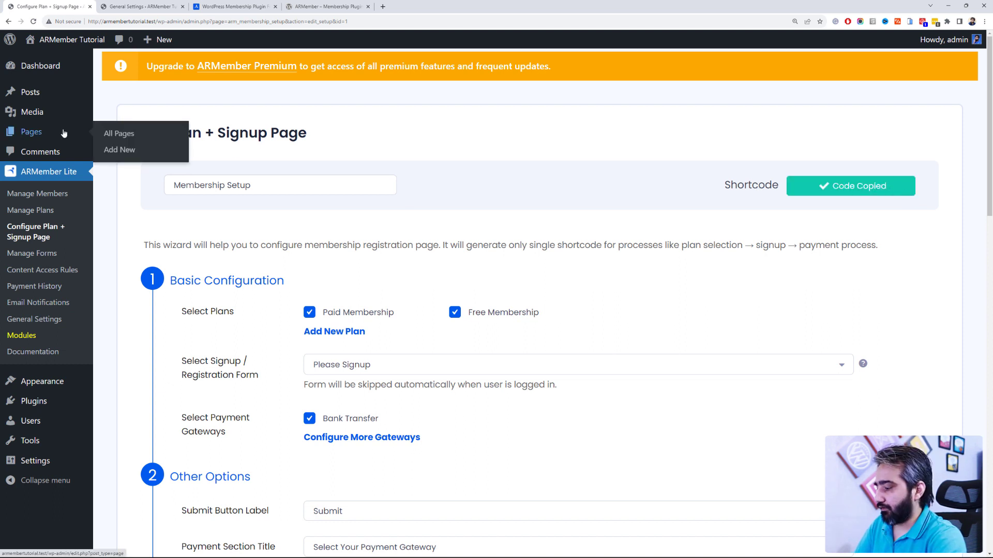
pyautogui.middleClick(119, 133)
# Step: Create a new page titled 'Membership' containing the [arm_setup id="1"] shortcode
pyautogui.click(155, 6)
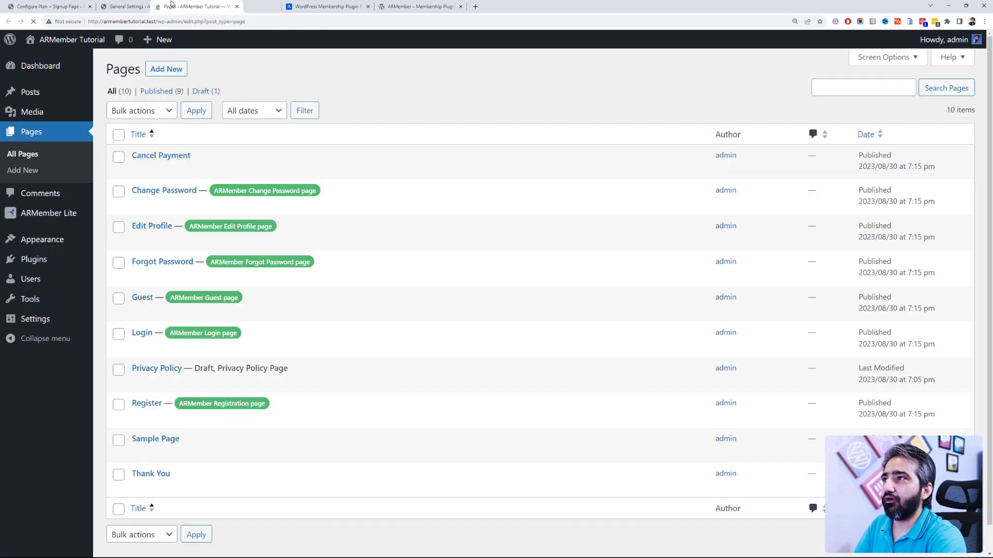
pyautogui.click(159, 70)
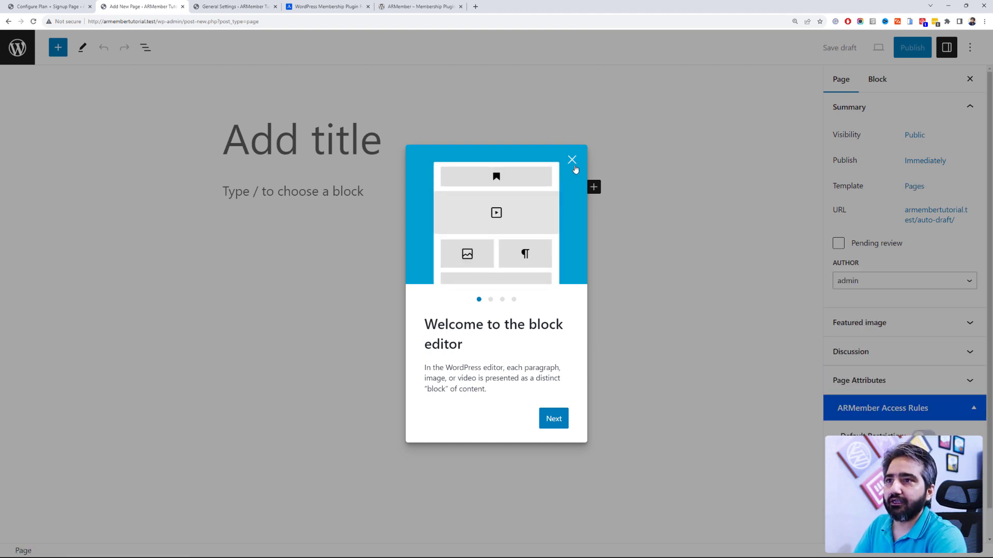
pyautogui.click(572, 160)
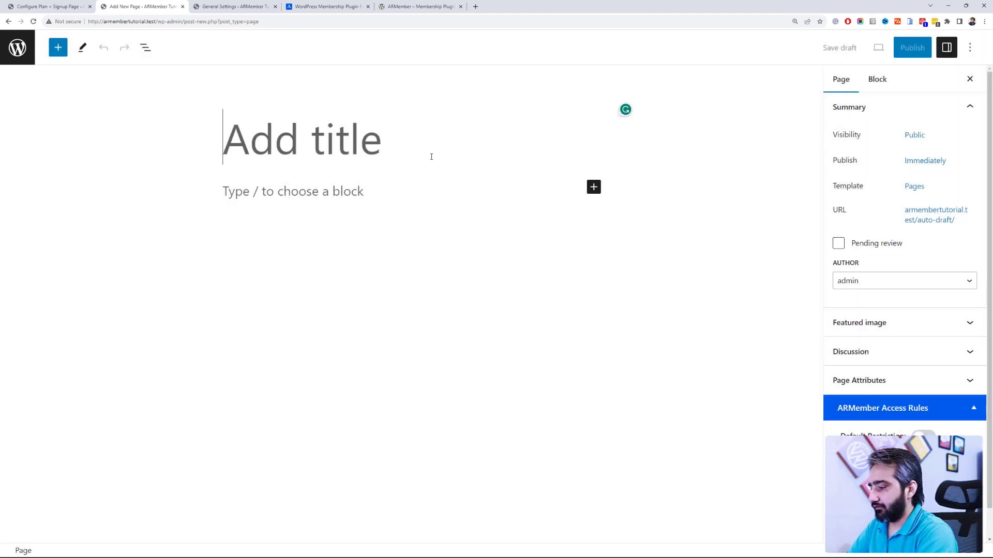
pyautogui.write('Membership')
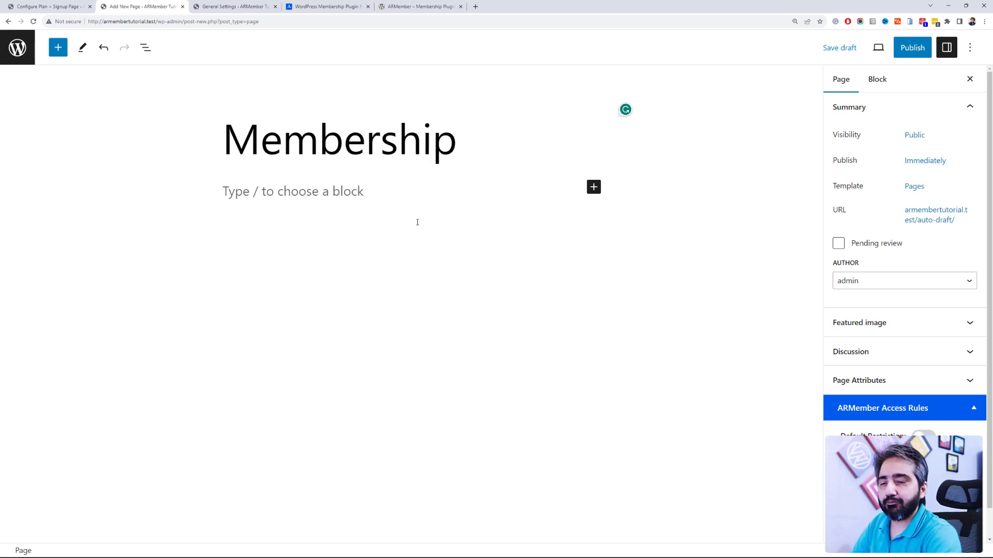
pyautogui.click(438, 188)
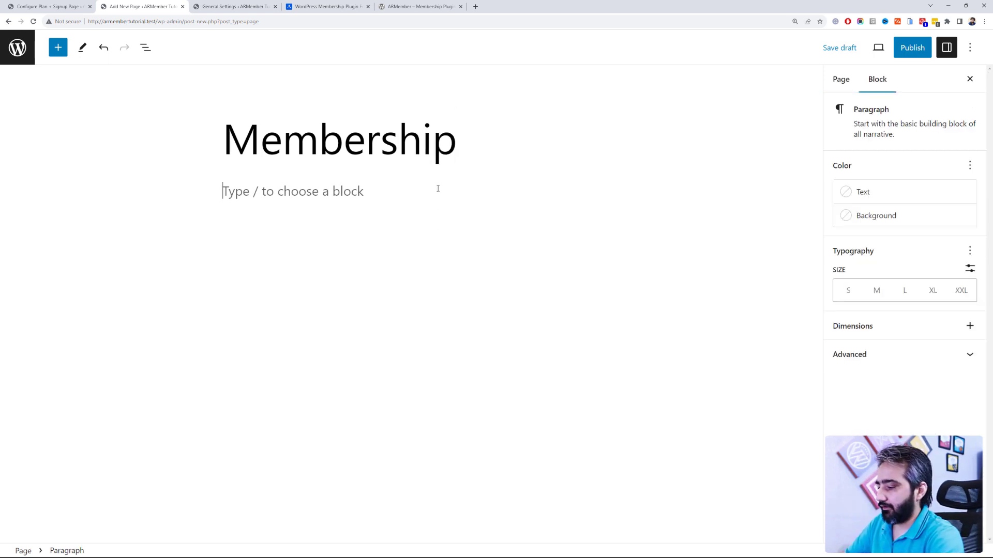
pyautogui.write('[arm_setup id="1"]')
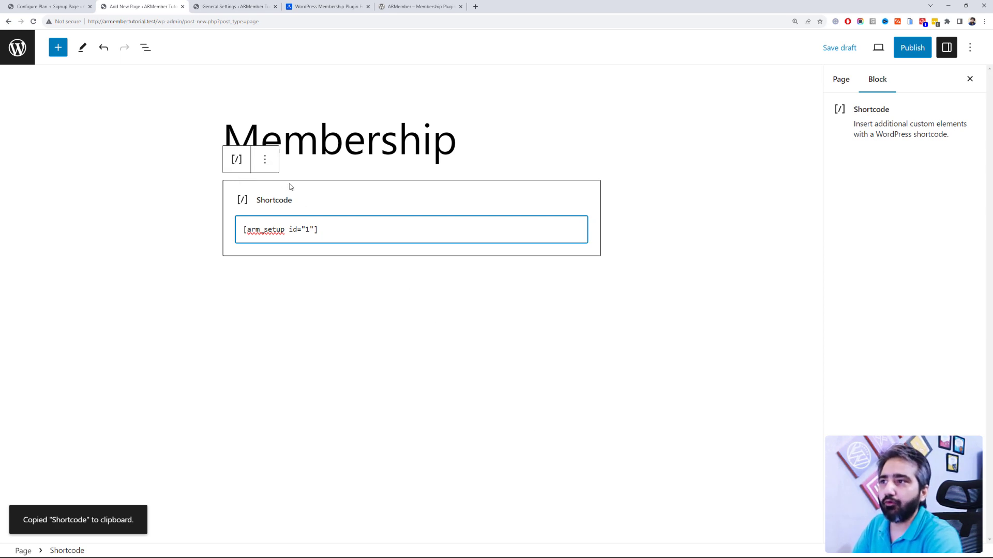
pyautogui.click(648, 212)
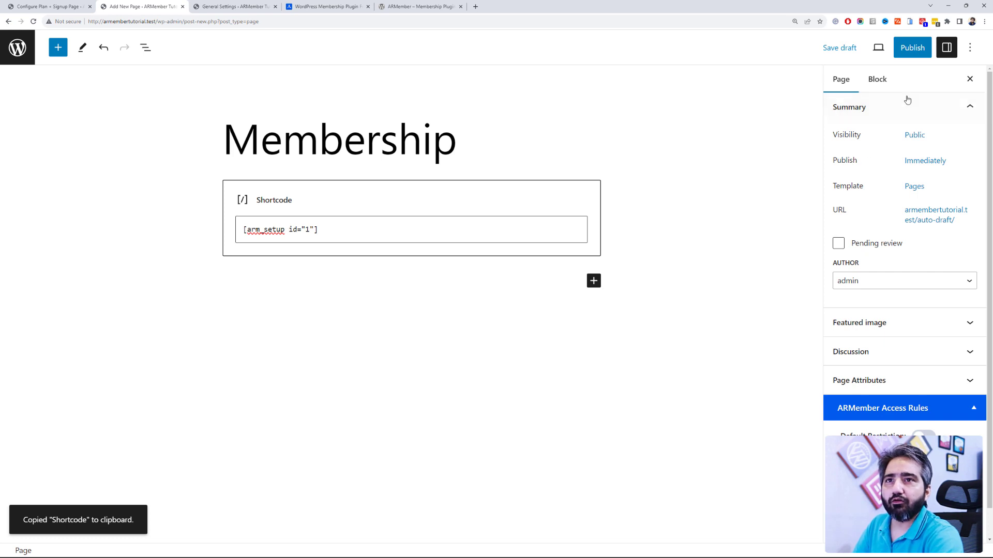
# Step: Publish the Membership page and return to the Plan + Signup setup
pyautogui.click(912, 47)
pyautogui.click(874, 46)
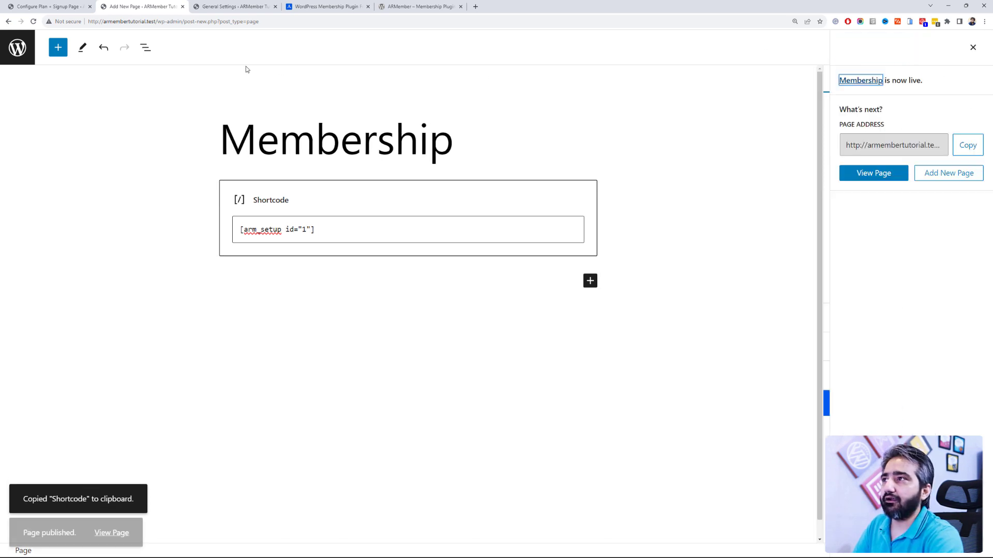
pyautogui.click(46, 5)
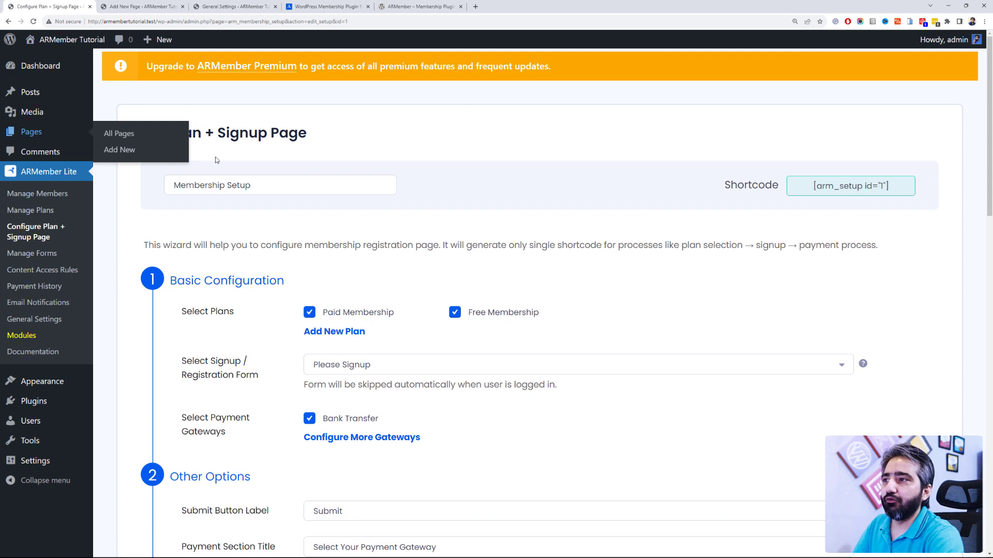
# Step: In Redirection Rules, review the after-login and after-signup page choices, leaving them unchanged
pyautogui.click(147, 6)
pyautogui.click(230, 6)
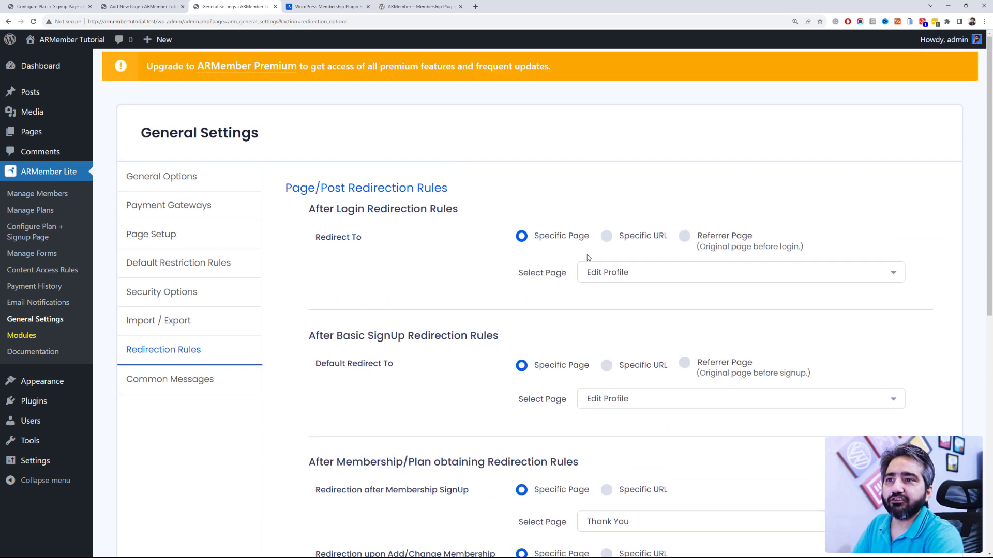
pyautogui.click(617, 272)
pyautogui.click(441, 255)
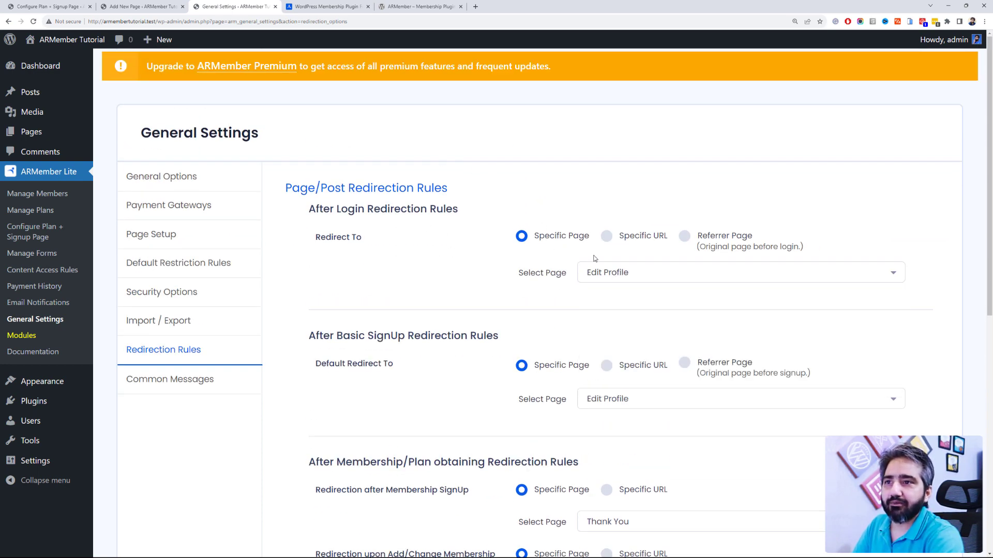
pyautogui.click(617, 273)
pyautogui.click(447, 261)
pyautogui.scroll(-1, 448, 262)
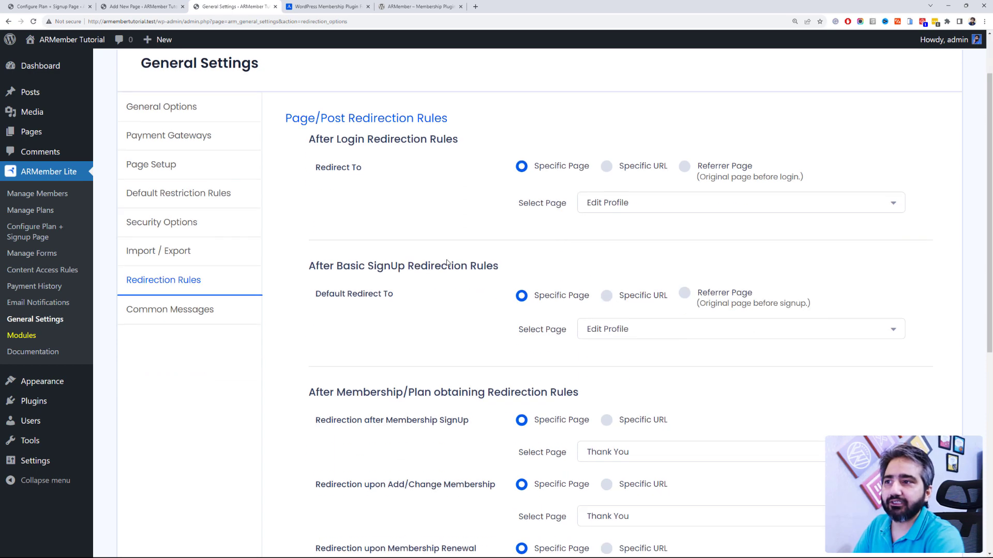
pyautogui.scroll(-1, 447, 263)
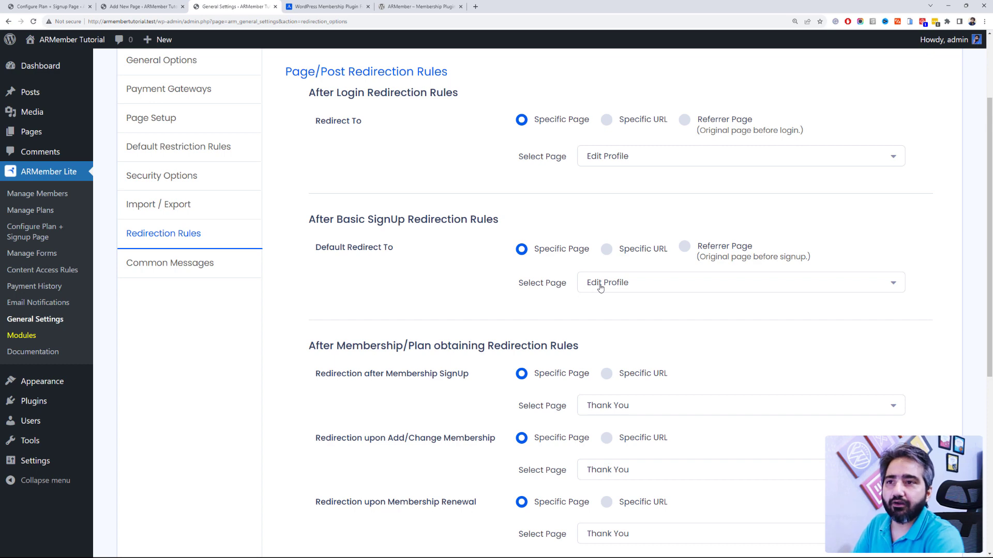
pyautogui.scroll(-2, 380, 283)
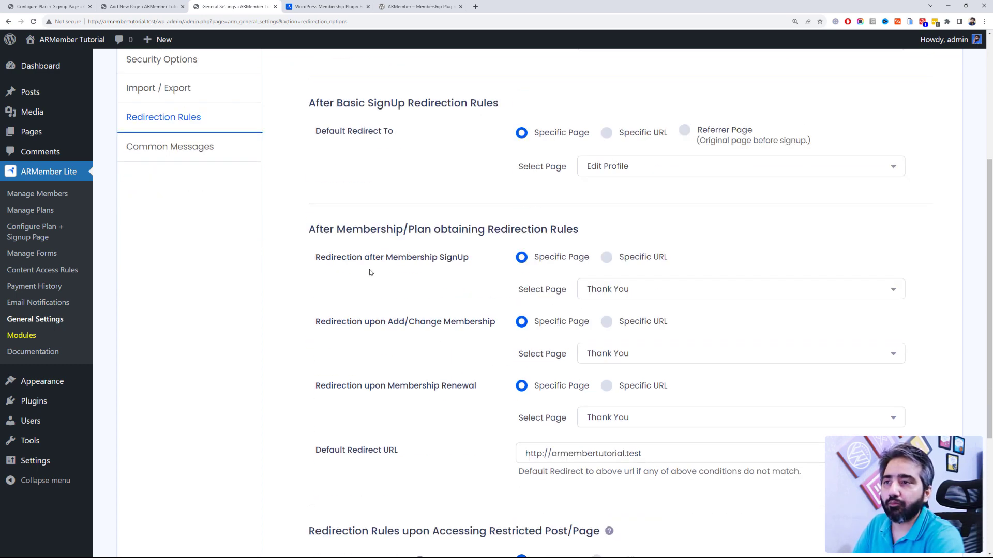
pyautogui.click(611, 164)
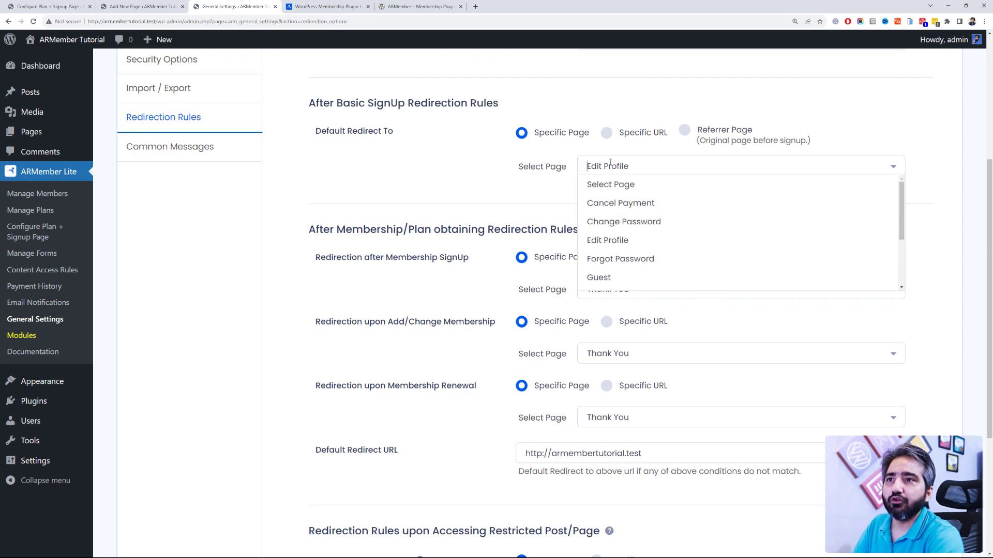
pyautogui.click(445, 181)
pyautogui.scroll(-2, 441, 216)
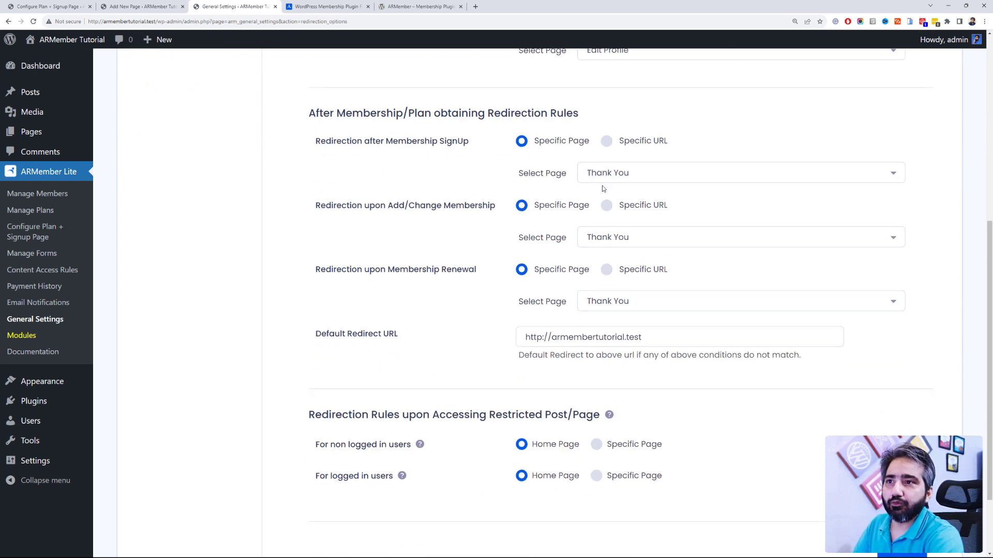
pyautogui.scroll(-2, 506, 298)
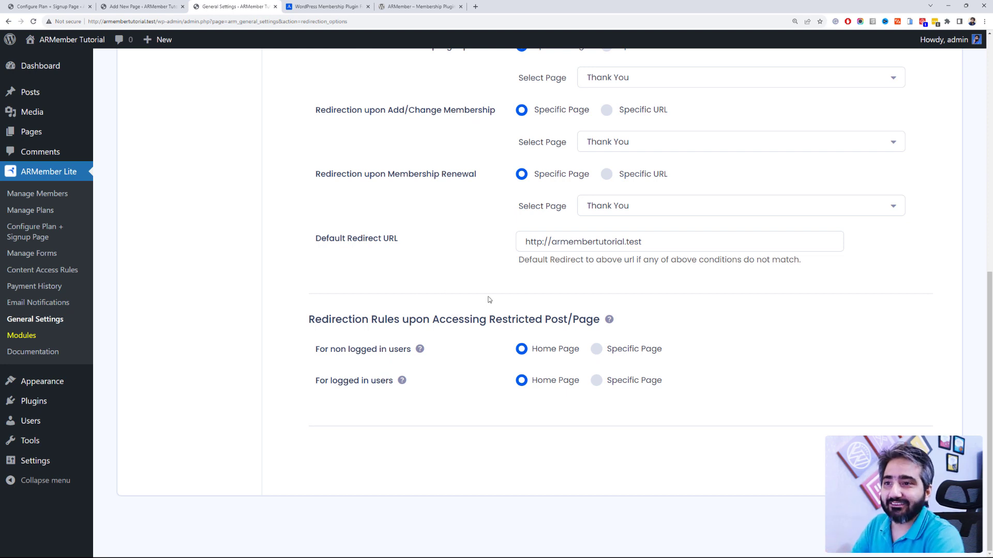
# Step: Set both restricted-content redirects, non-logged-in and logged-in, to the specific page Membership
pyautogui.click(595, 349)
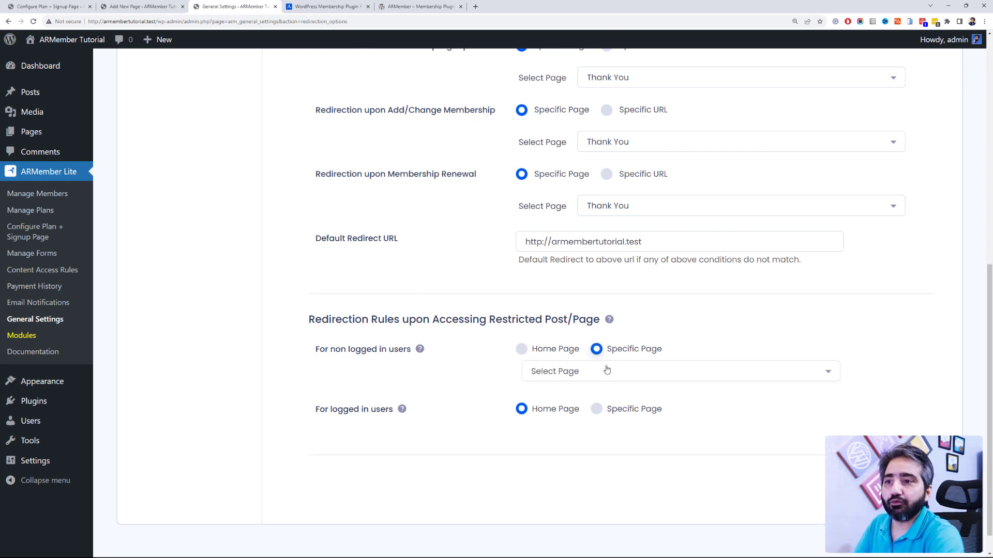
pyautogui.click(605, 370)
pyautogui.scroll(-2, 620, 449)
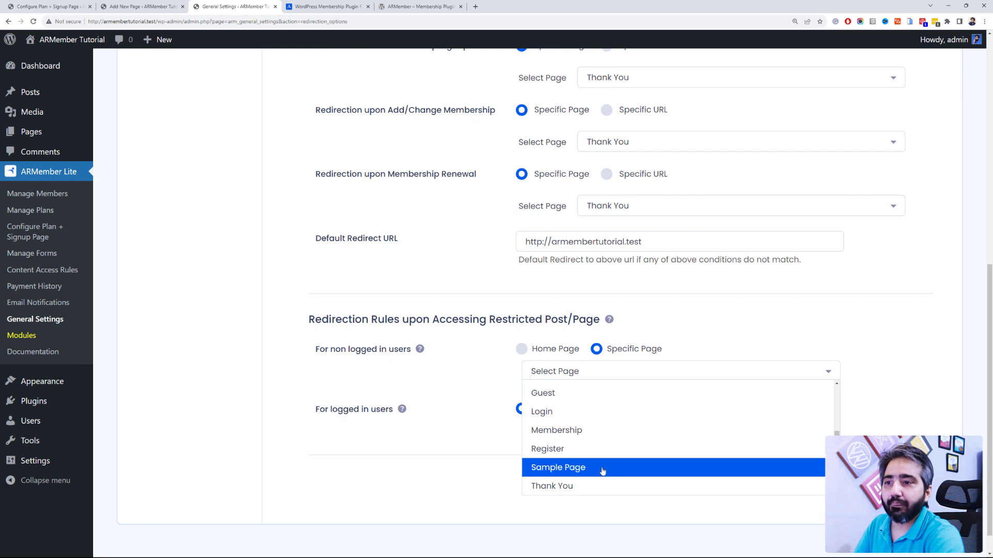
pyautogui.click(662, 430)
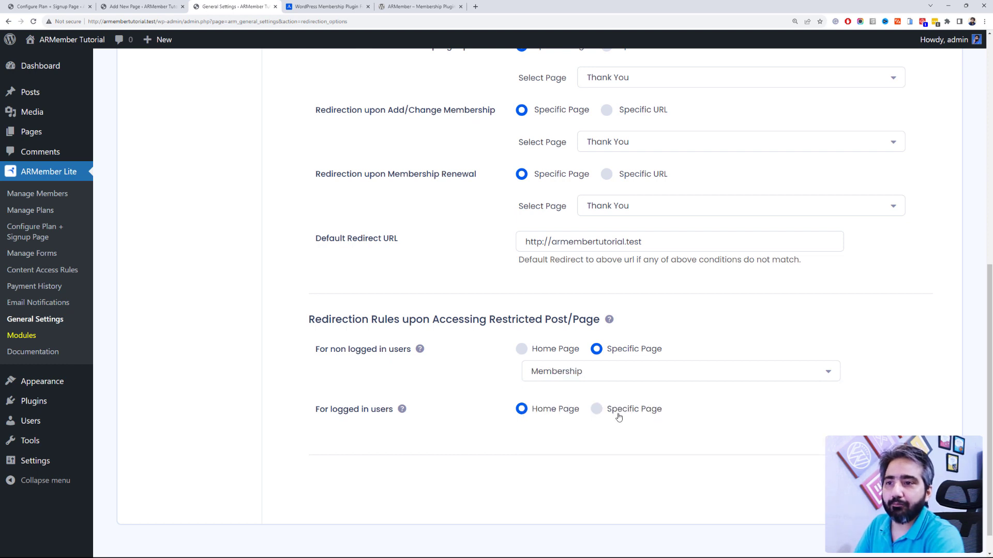
pyautogui.click(620, 413)
pyautogui.click(616, 433)
pyautogui.scroll(-2, 627, 500)
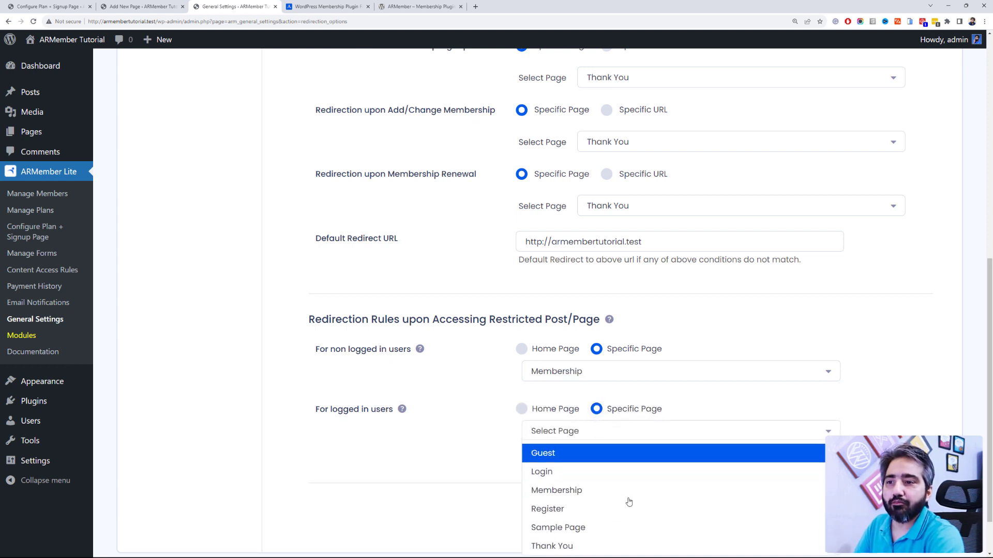
pyautogui.click(600, 500)
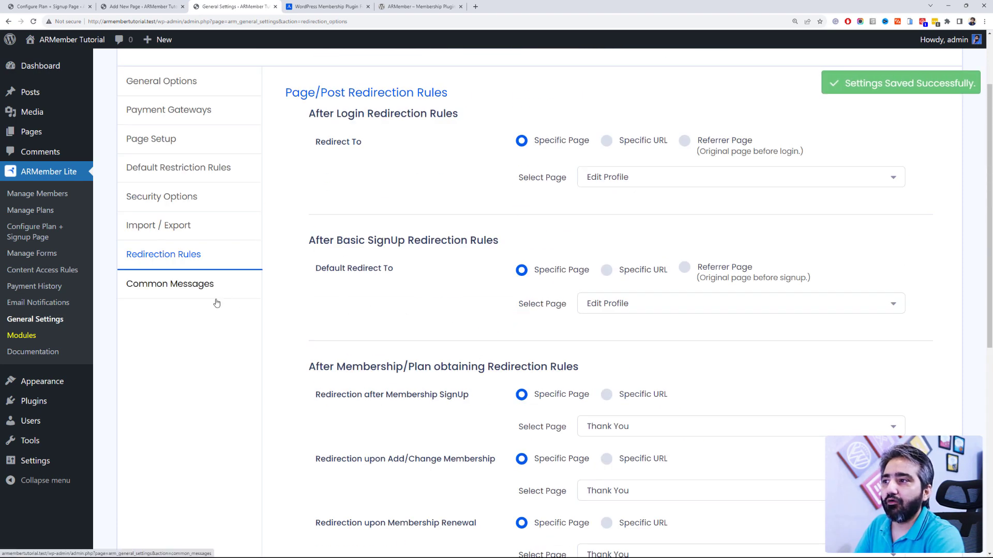
pyautogui.click(219, 299)
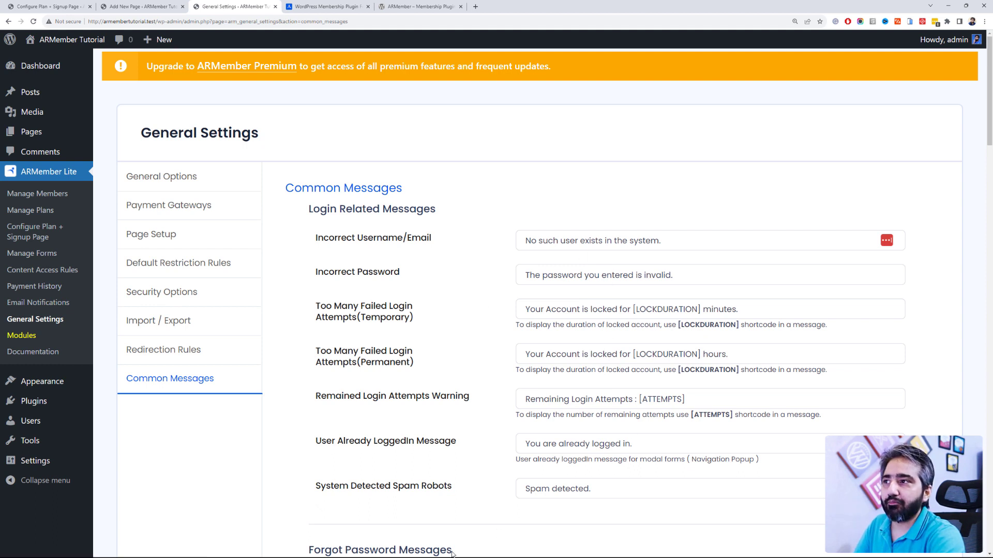
# Step: Check the page list in Content Access Rules, then return to the Membership page editor
pyautogui.click(61, 277)
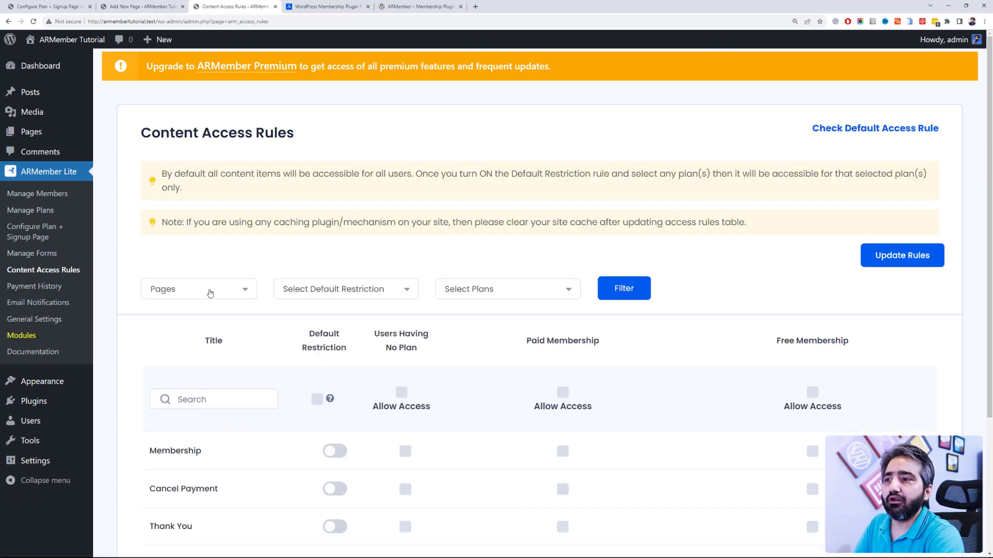
pyautogui.scroll(-2, 211, 291)
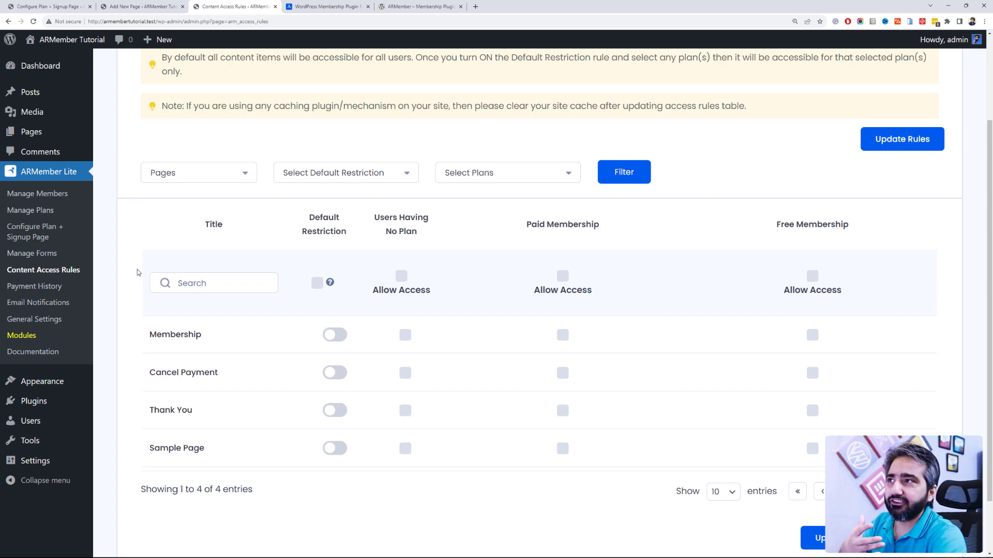
pyautogui.click(142, 6)
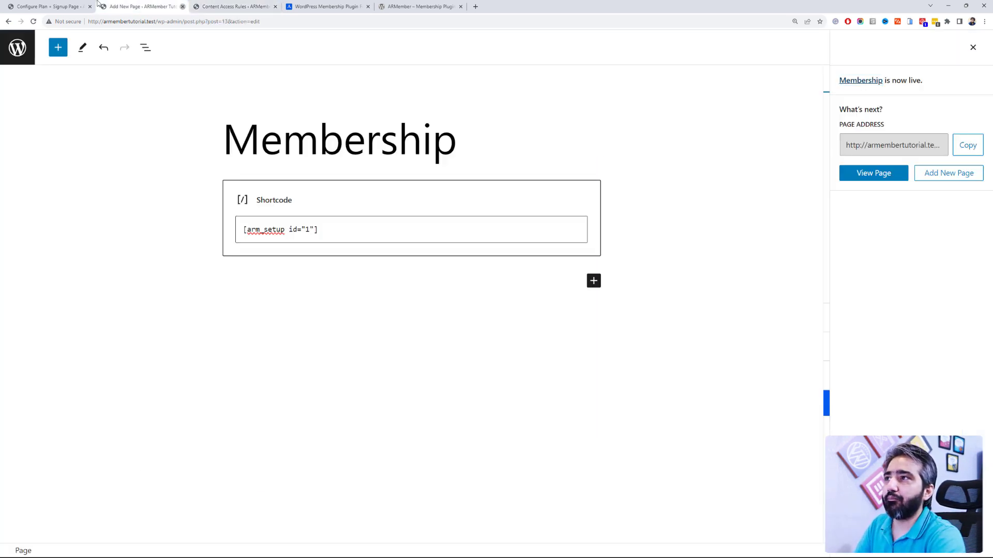
# Step: Close the Membership editor and open Comments in a second browser tab
pyautogui.click(182, 6)
pyautogui.click(49, 6)
pyautogui.moveTo(70, 127)
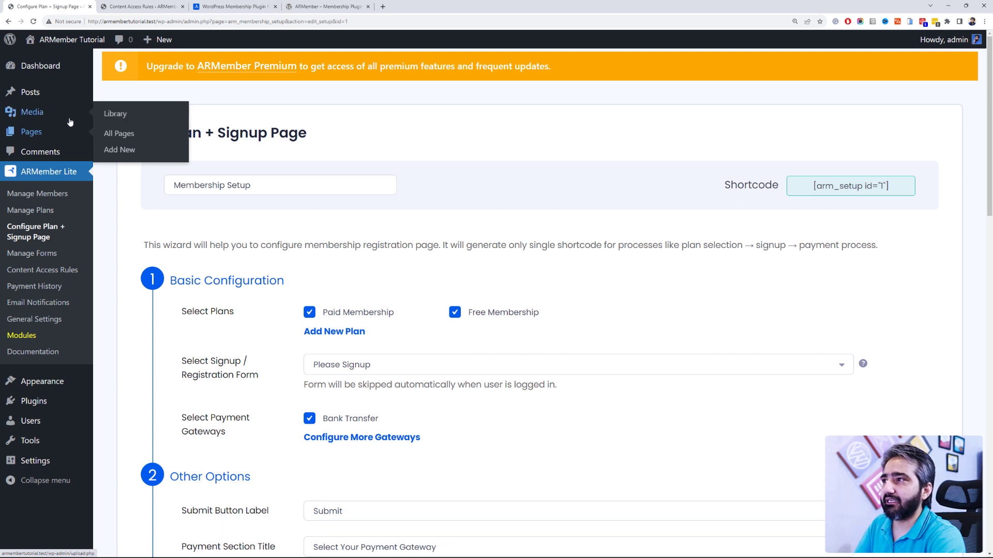
pyautogui.middleClick(73, 149)
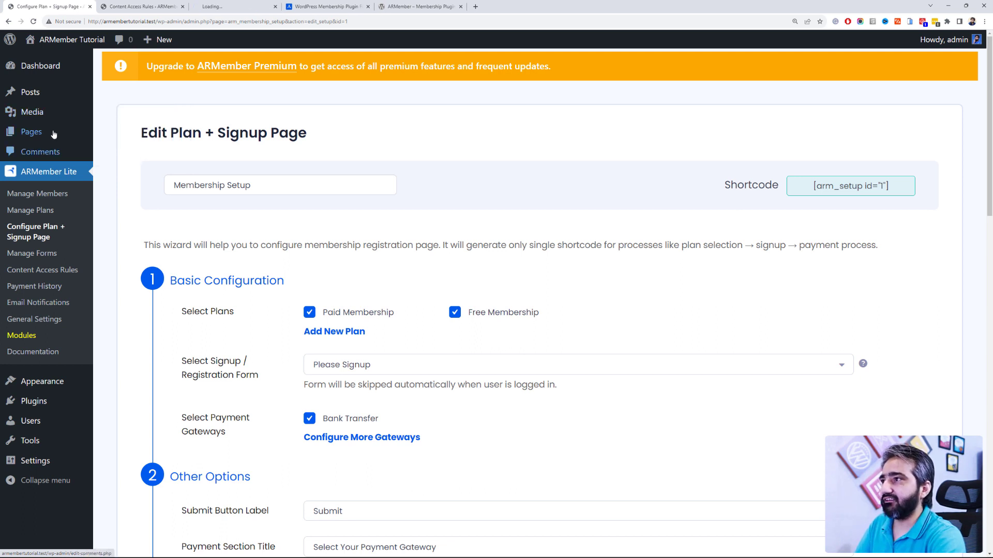
pyautogui.moveTo(224, 6); pyautogui.dragTo(154, 7)
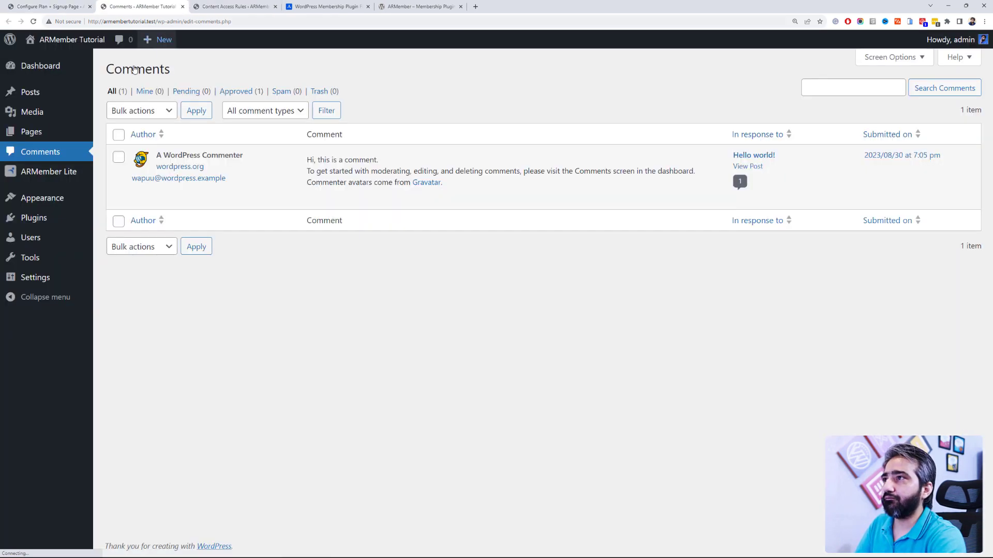
# Step: Move the Sample Page to the trash from the All Pages list
pyautogui.click(57, 133)
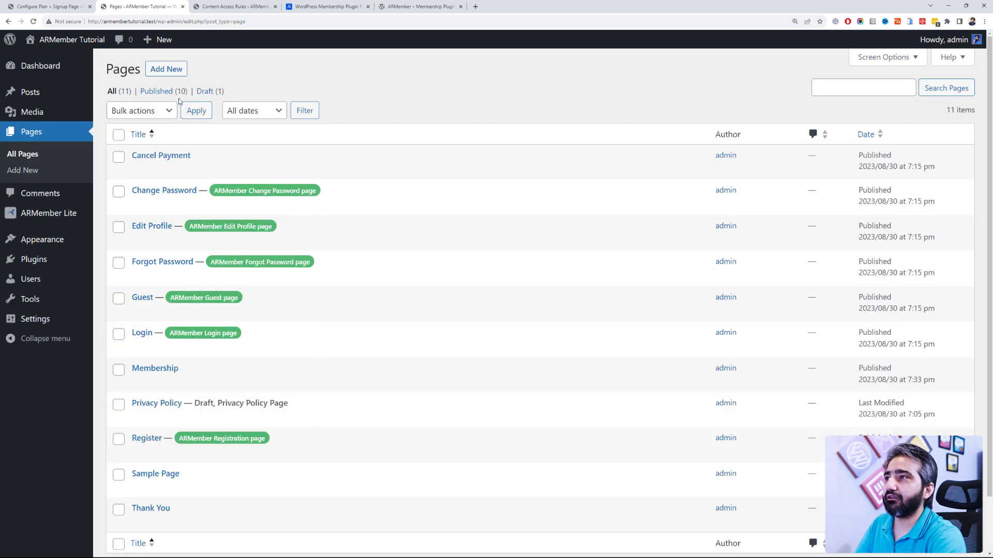
pyautogui.scroll(-1, 178, 316)
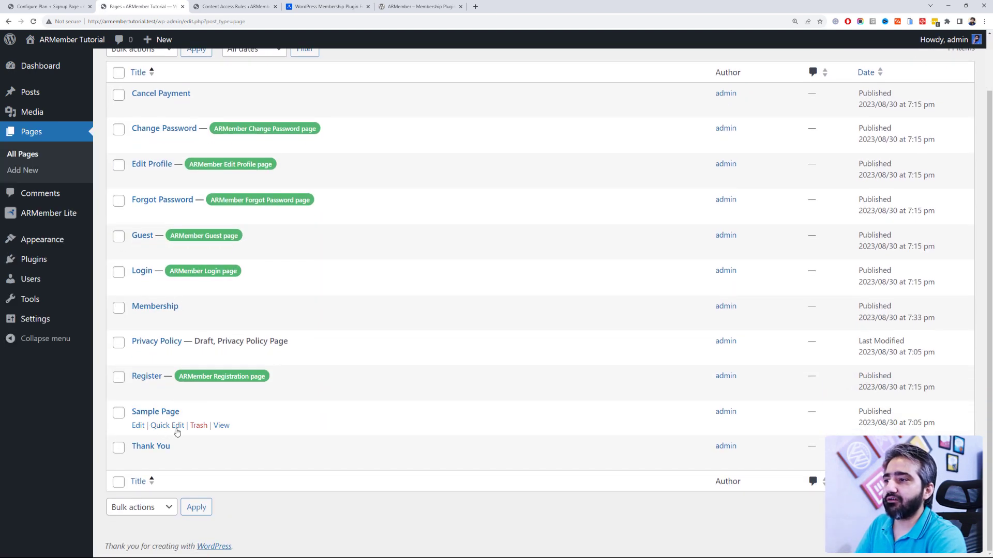
pyautogui.click(199, 426)
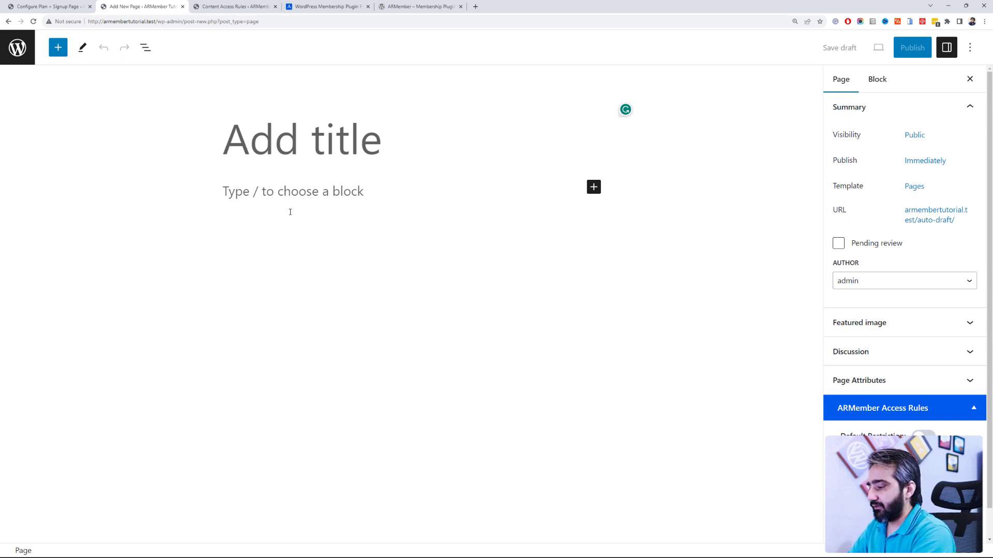
# Step: Title the new page 'Restricted Page' and move into its first paragraph block
pyautogui.write('Restricted Pag')
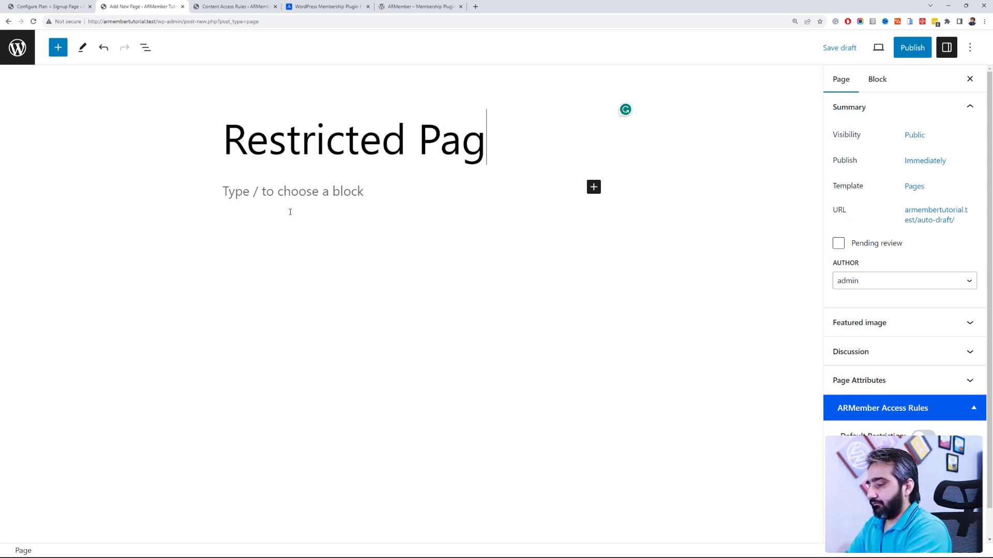
pyautogui.write('e')
pyautogui.press('Return')
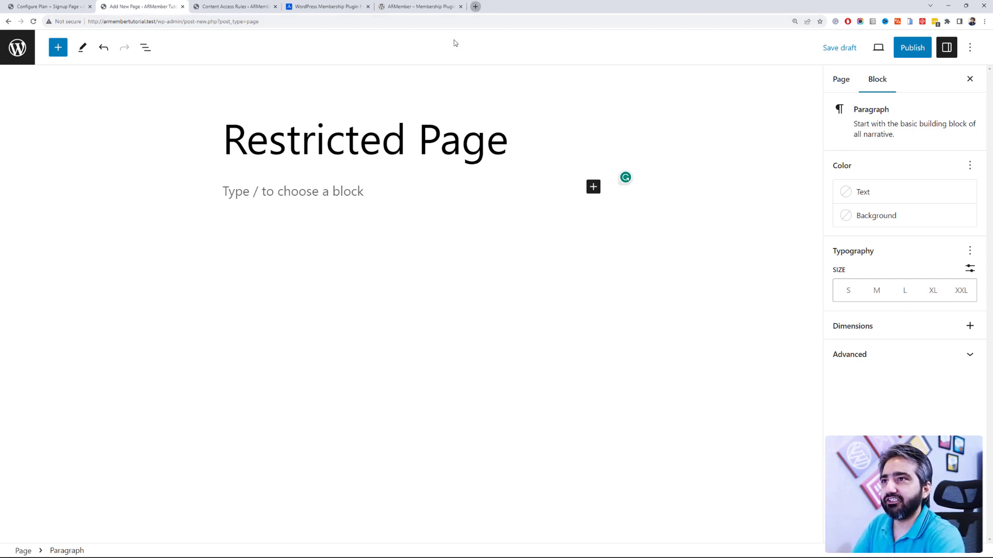
pyautogui.hotkey('ctrl', 't')
# Step: Generate five lorem ipsum paragraphs on lipsum.com and select all of them for copying
pyautogui.write('lips')
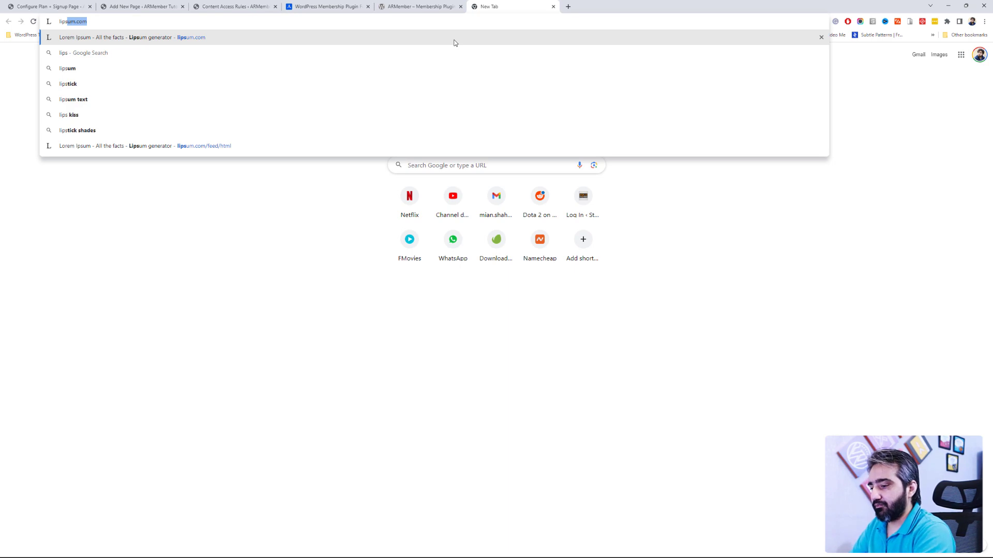
pyautogui.press('Return')
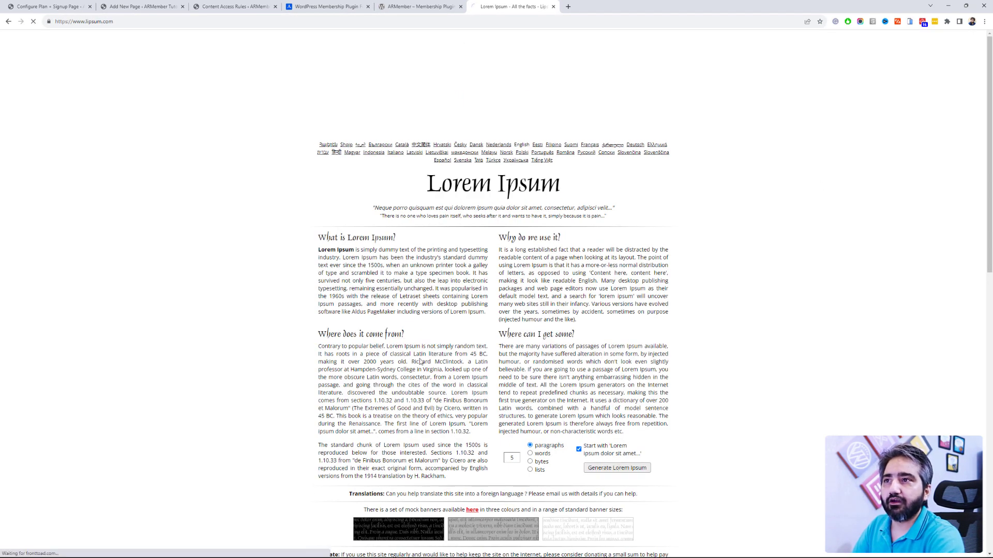
pyautogui.click(620, 467)
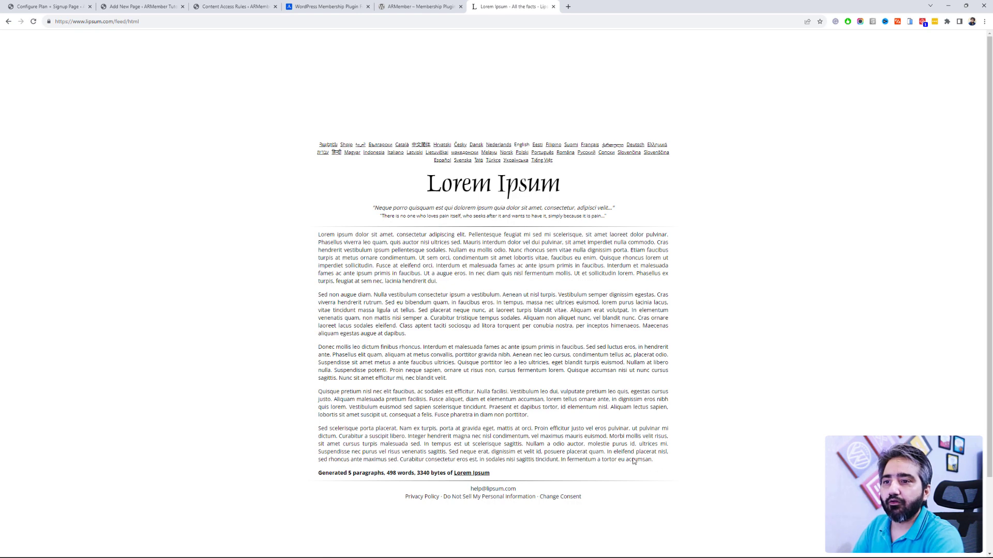
pyautogui.moveTo(634, 461); pyautogui.dragTo(383, 378)
pyautogui.click(645, 443)
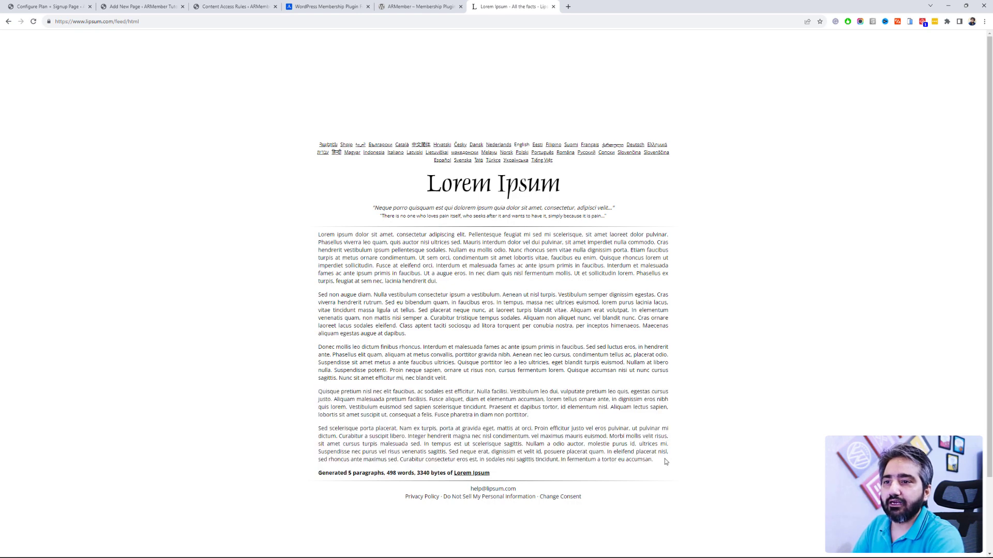
pyautogui.moveTo(666, 462); pyautogui.dragTo(313, 238)
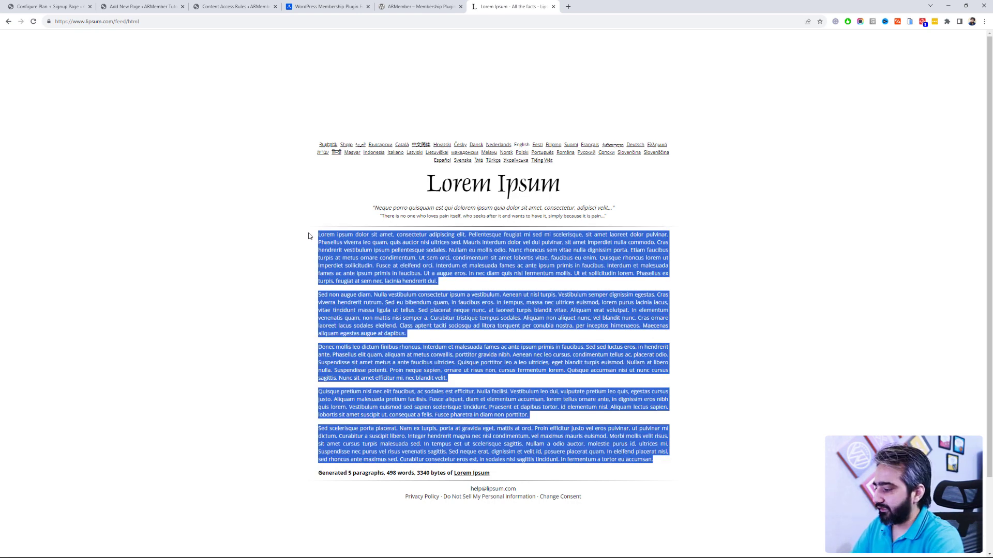
pyautogui.click(150, 6)
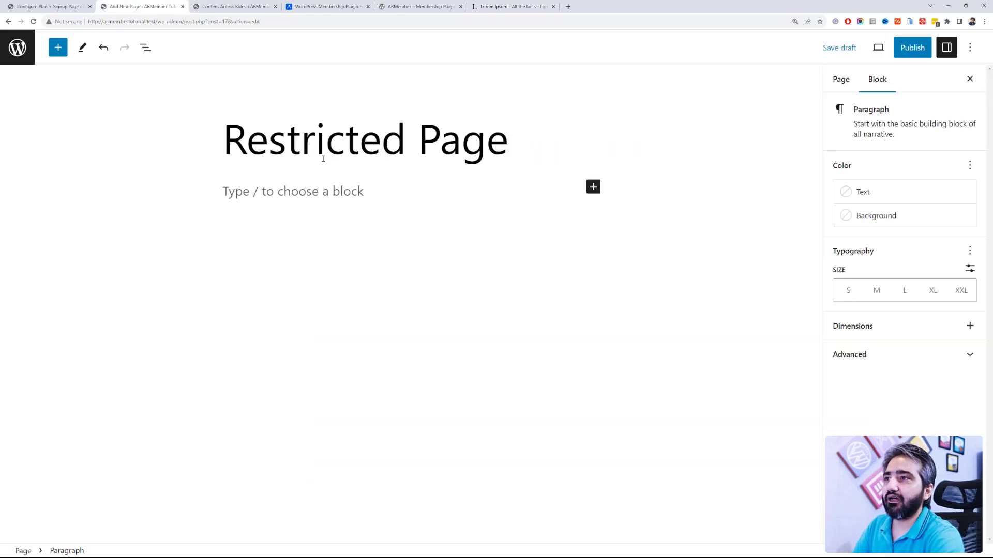
# Step: Paste the lorem ipsum into Restricted Page and scroll the Page settings to ARMember Access Rules
pyautogui.hotkey('ctrl', 'v')
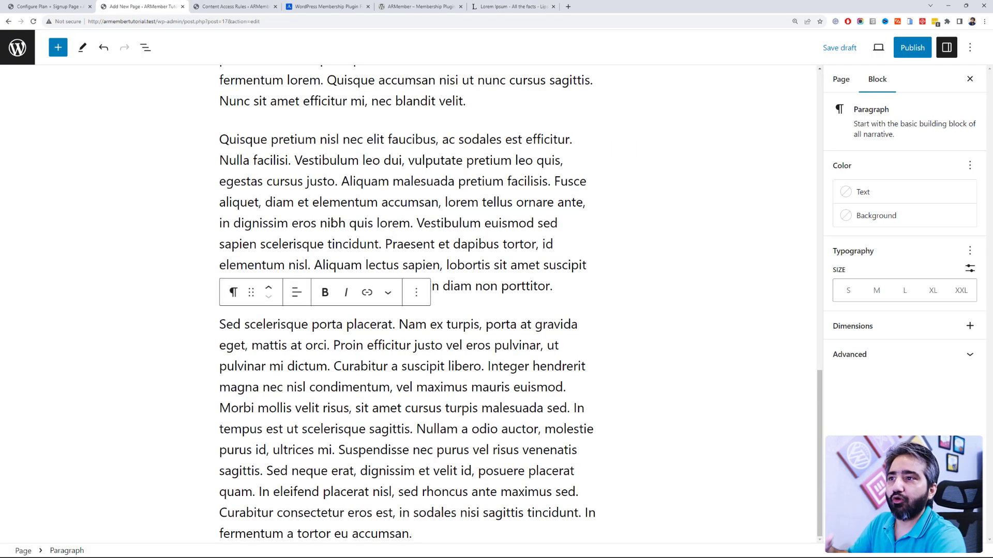
pyautogui.click(622, 308)
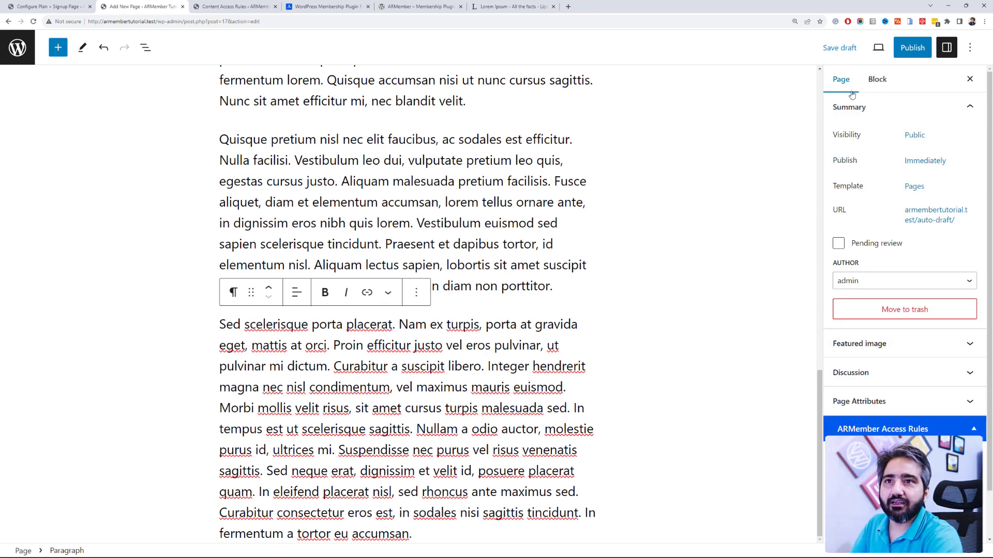
pyautogui.scroll(-1, 879, 176)
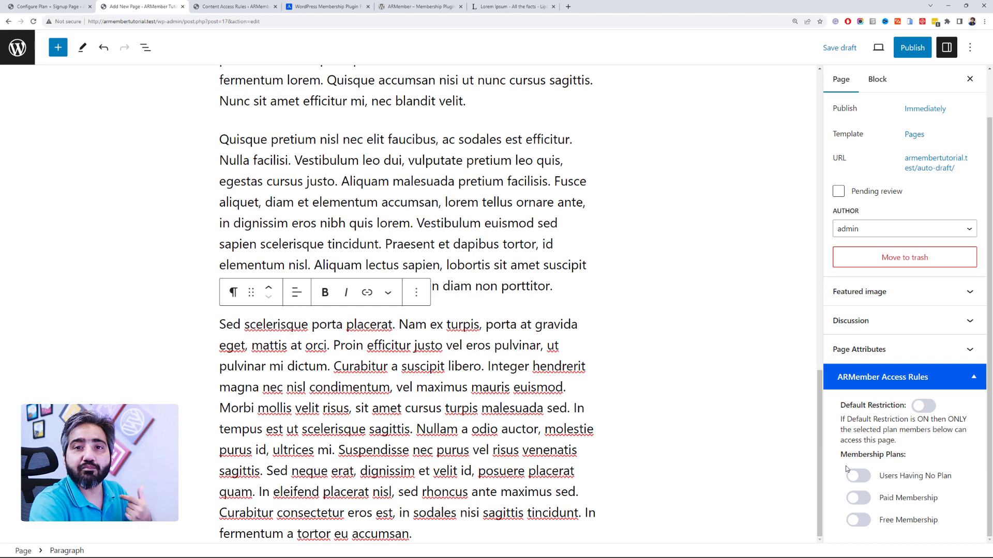
# Step: Allow only Paid Membership, with Free Membership left off, and publish Restricted Page
pyautogui.click(867, 498)
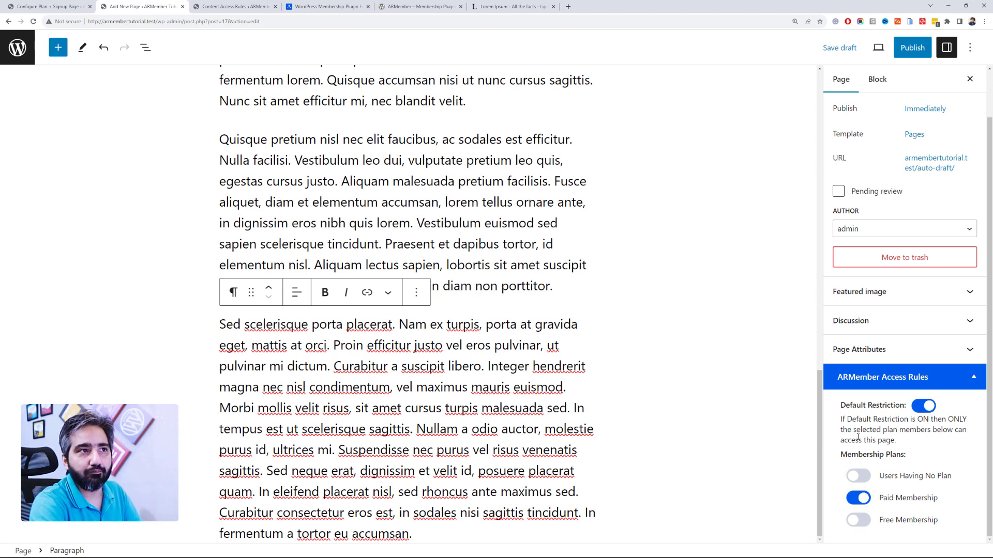
pyautogui.click(865, 524)
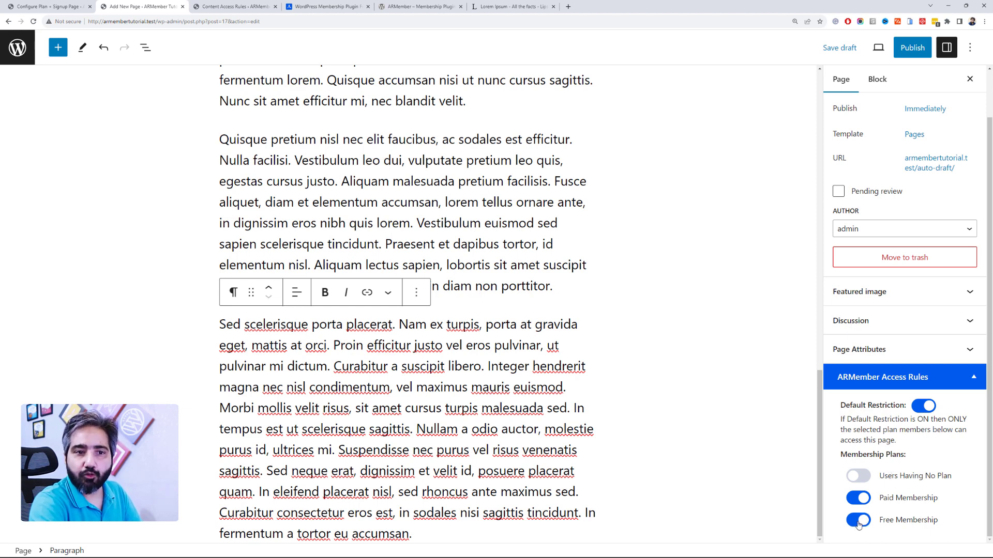
pyautogui.click(860, 523)
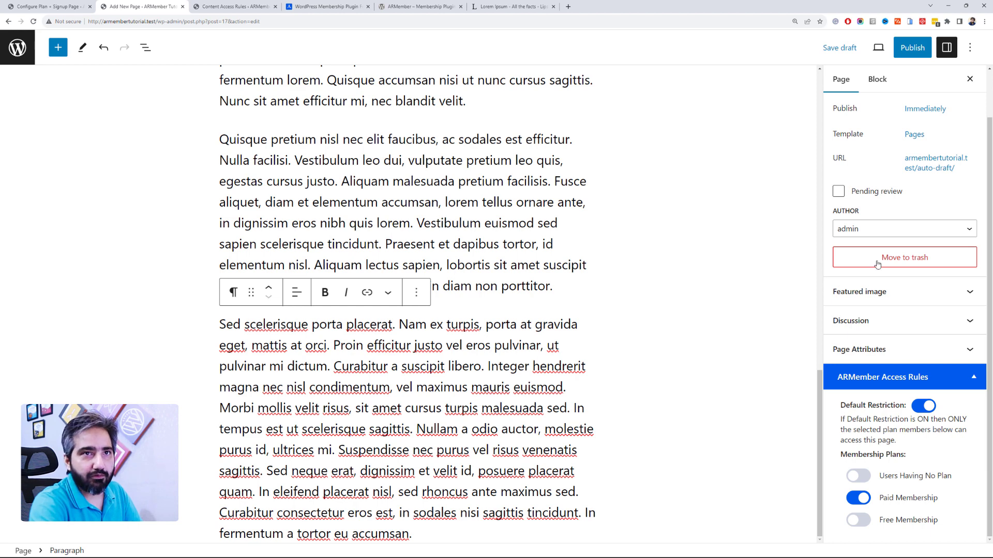
pyautogui.click(911, 49)
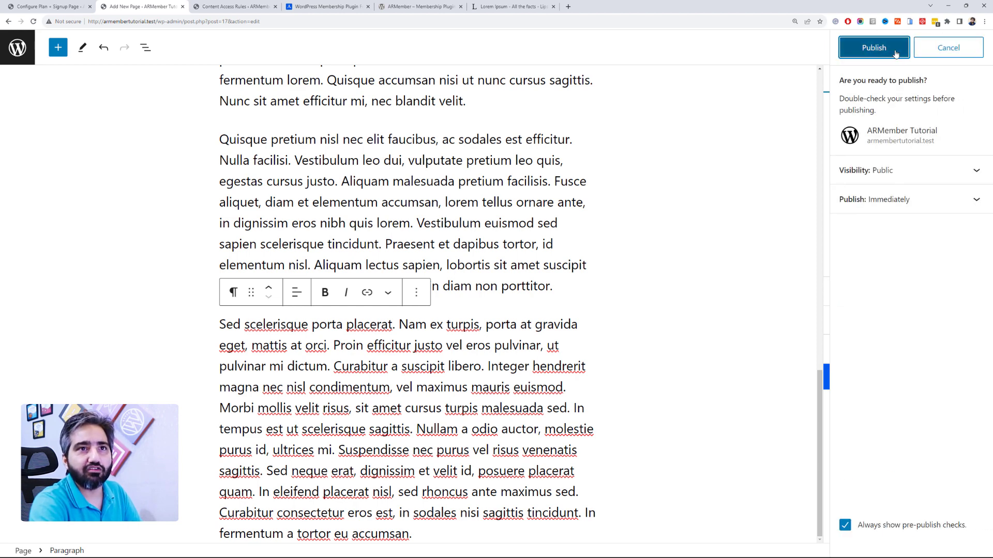
pyautogui.click(895, 52)
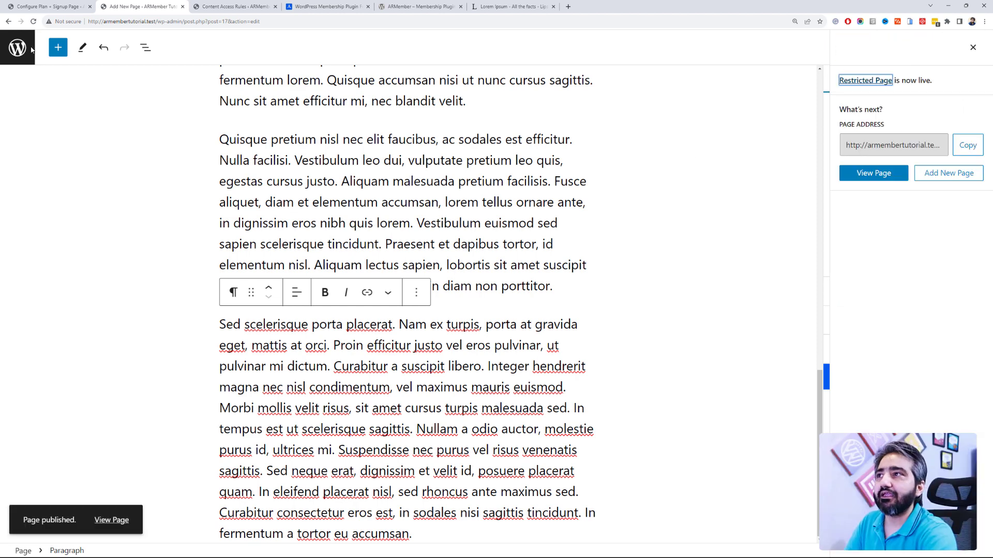
# Step: Reload Content Access Rules to show Restricted Page limited to Paid Membership
pyautogui.click(231, 5)
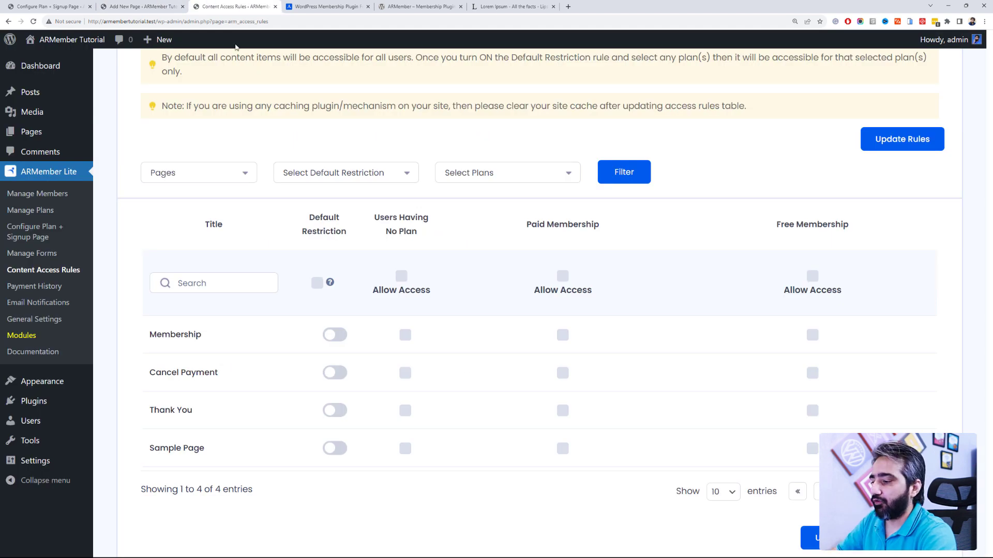
pyautogui.press('F5')
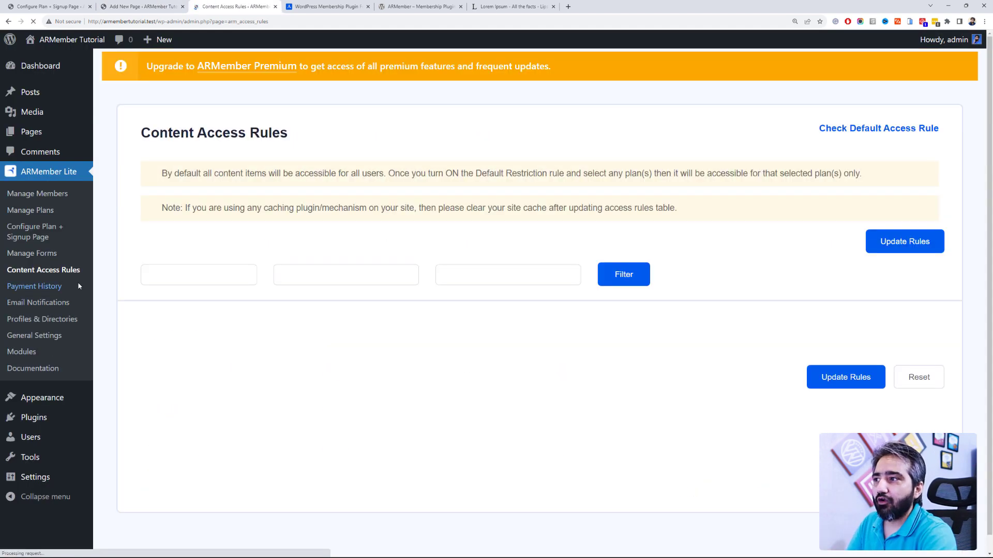
pyautogui.scroll(-1, 584, 269)
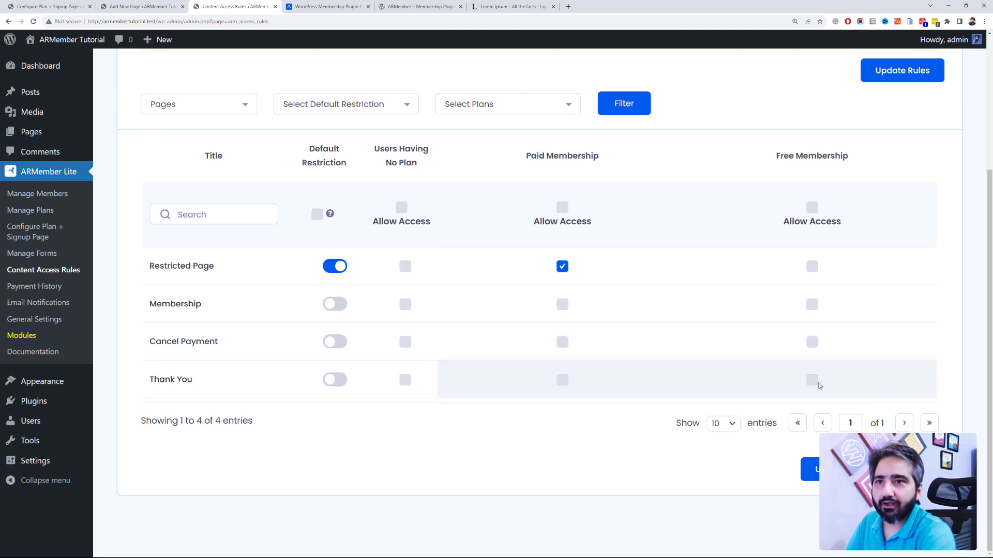
# Step: Filter the Content Access Rules table to show Posts
pyautogui.click(230, 108)
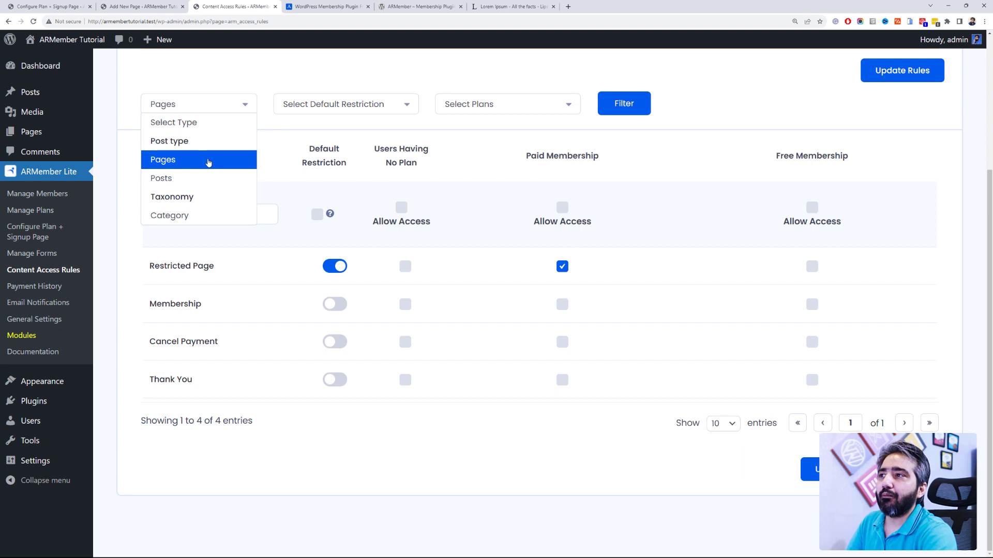
pyautogui.click(211, 176)
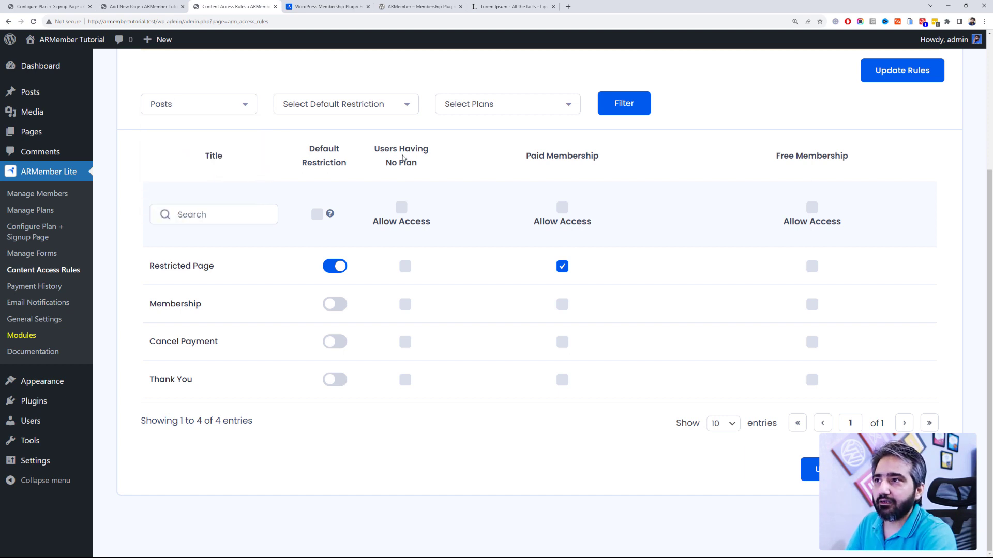
pyautogui.click(618, 105)
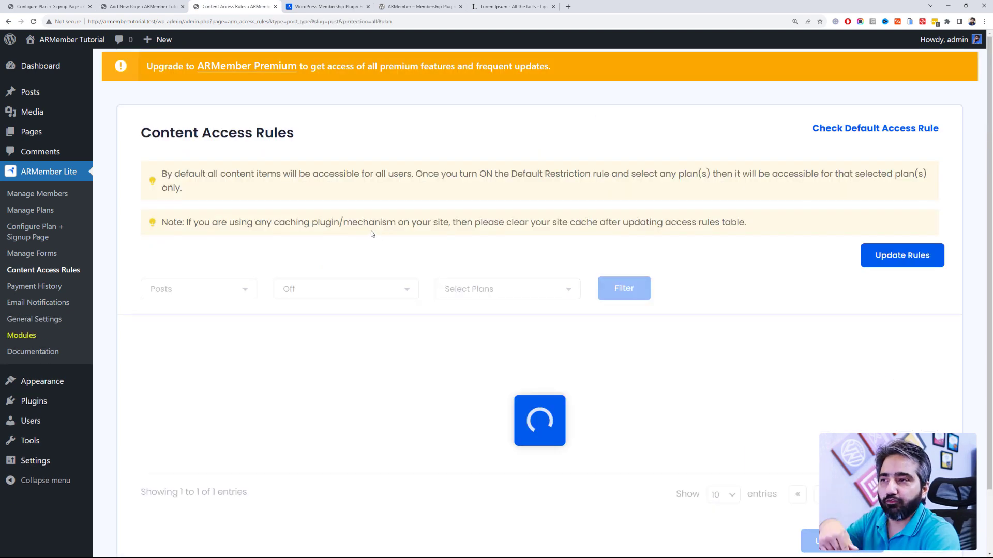
pyautogui.scroll(-1, 310, 258)
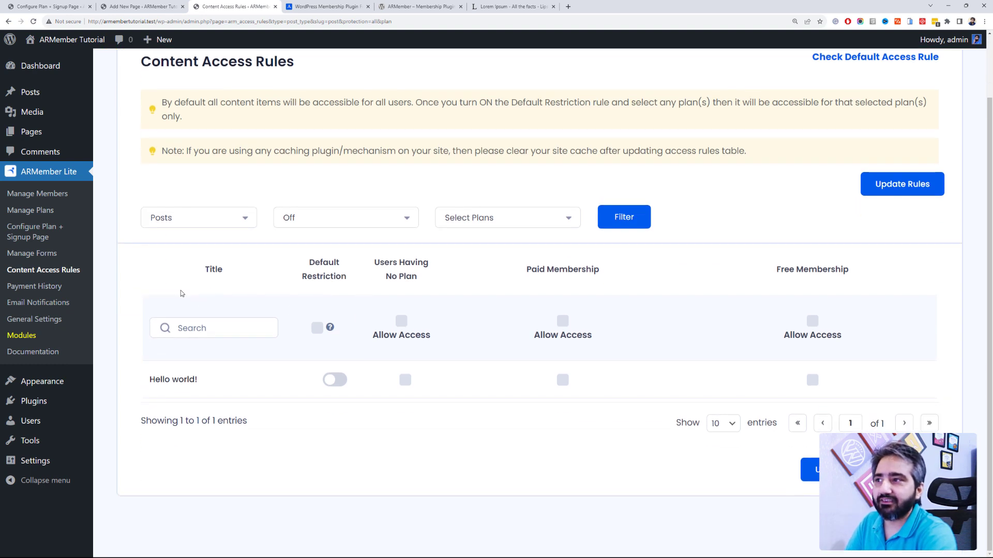
# Step: Switch the filter to Category so the table lists Uncategorized
pyautogui.click(186, 223)
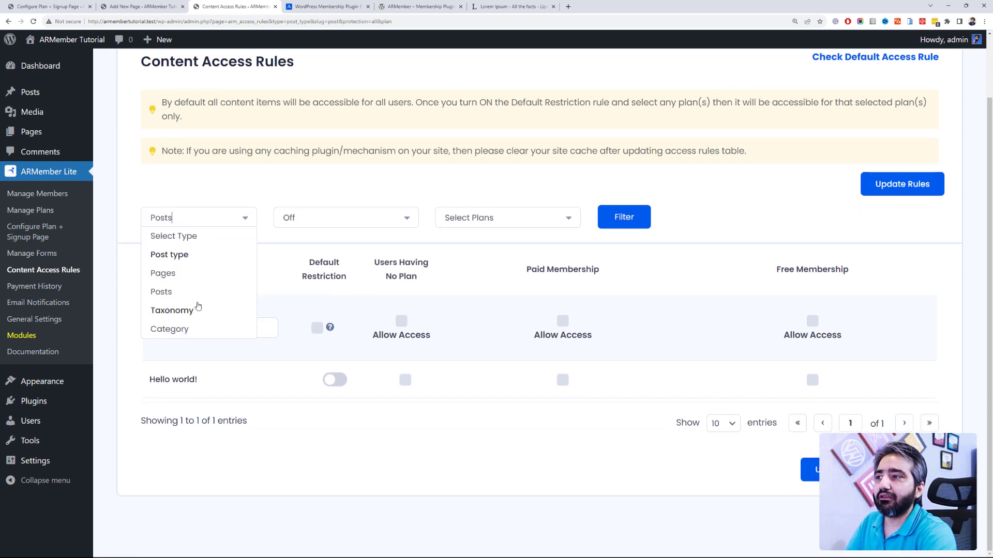
pyautogui.click(198, 329)
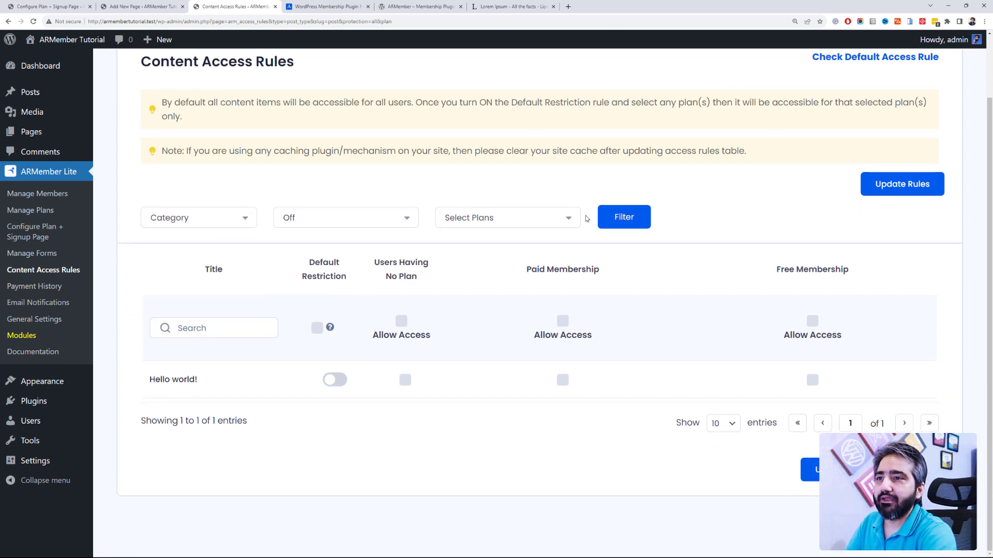
pyautogui.click(624, 215)
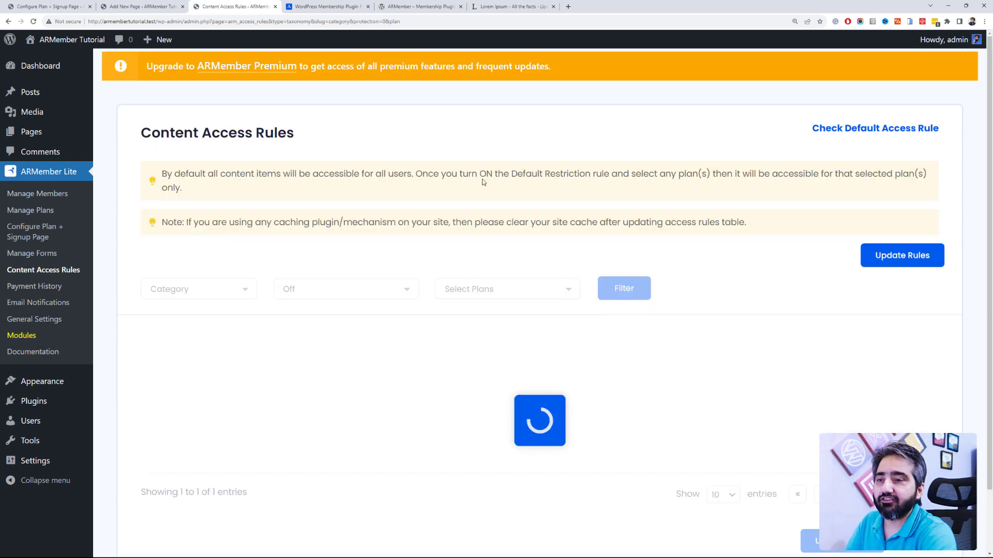
pyautogui.scroll(-2, 288, 393)
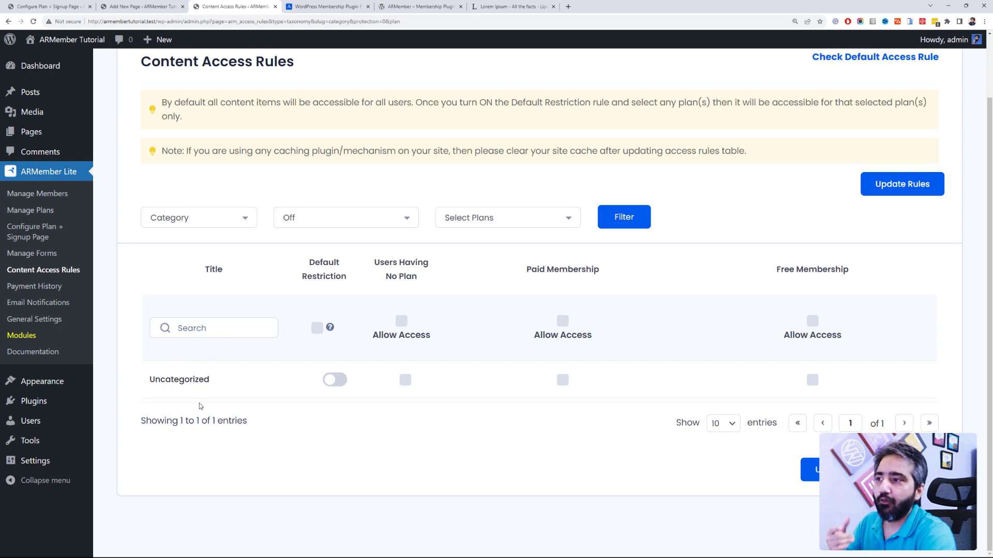
pyautogui.click(190, 220)
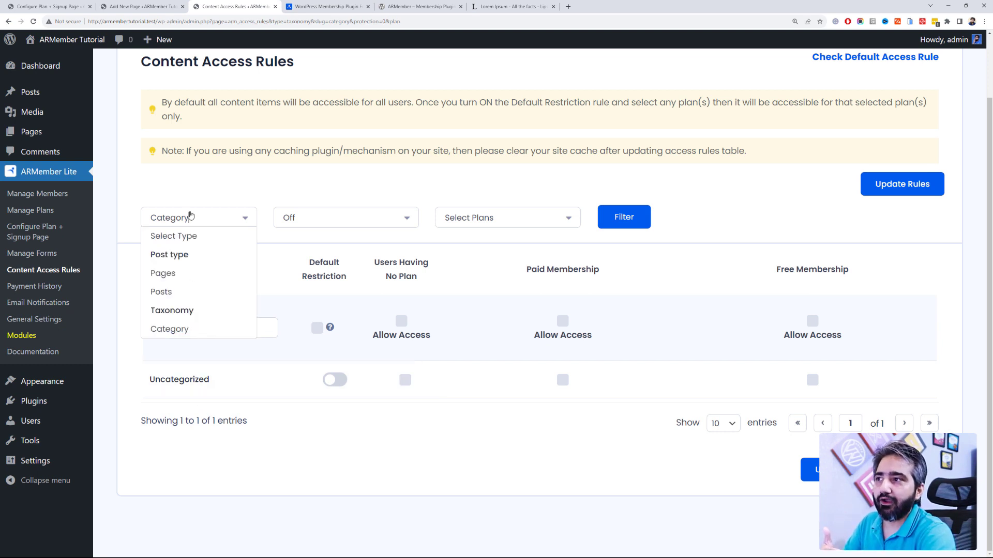
pyautogui.click(312, 431)
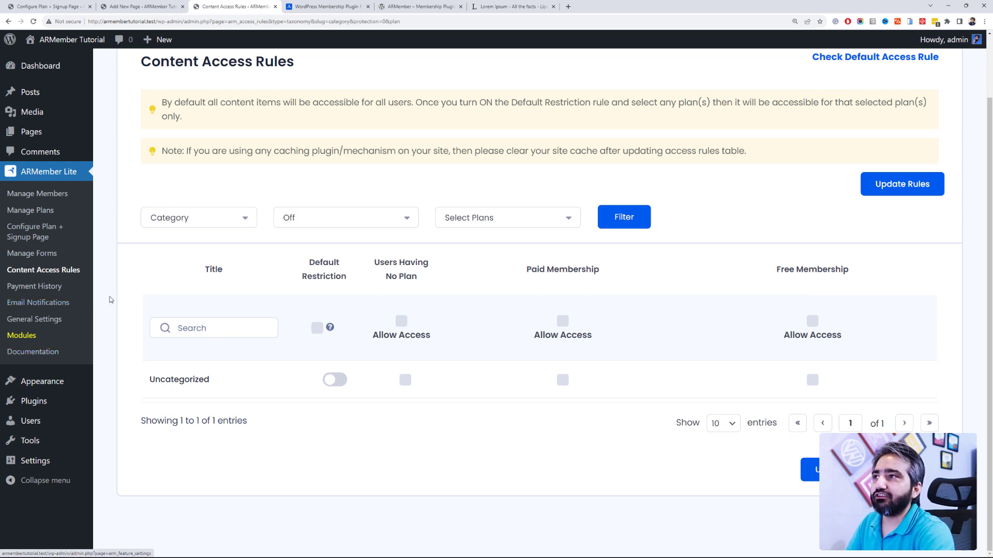
# Step: Open the ARMember Complete Documentation & User Manual in a new tab, skim its topics, and return to the editor
pyautogui.keyDown('ctrl'); pyautogui.click(57, 361); pyautogui.keyUp('ctrl')
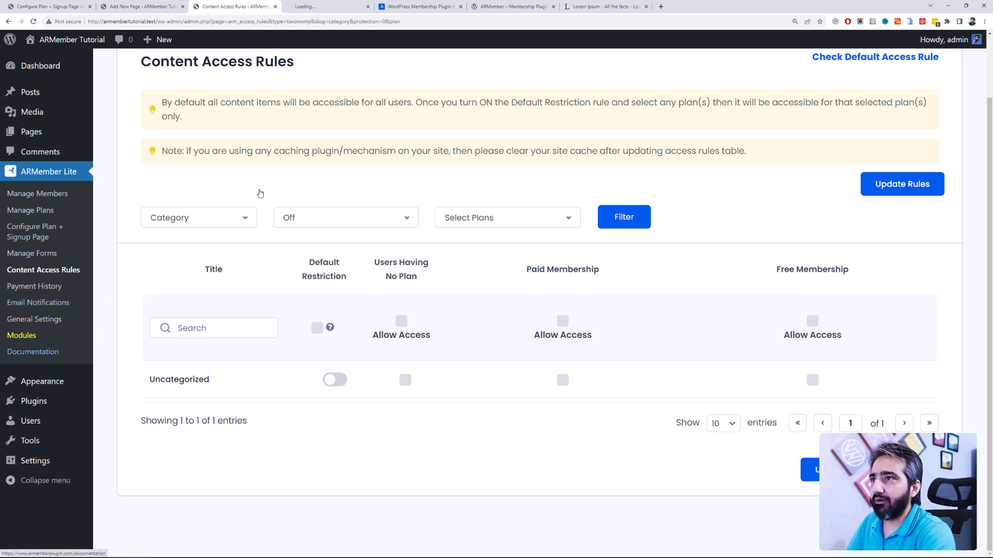
pyautogui.click(389, 5)
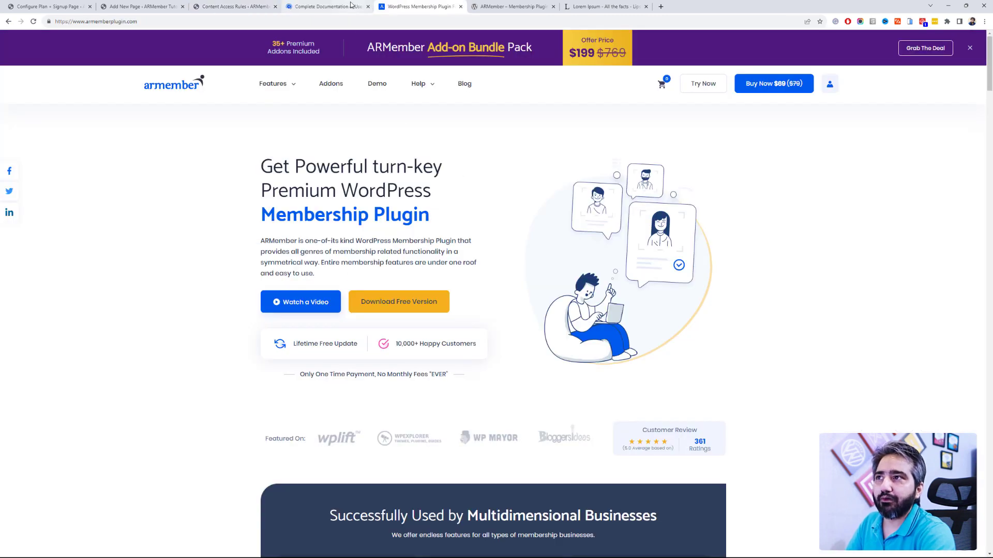
pyautogui.hotkey('ctrl', 'shift', 'Tab')
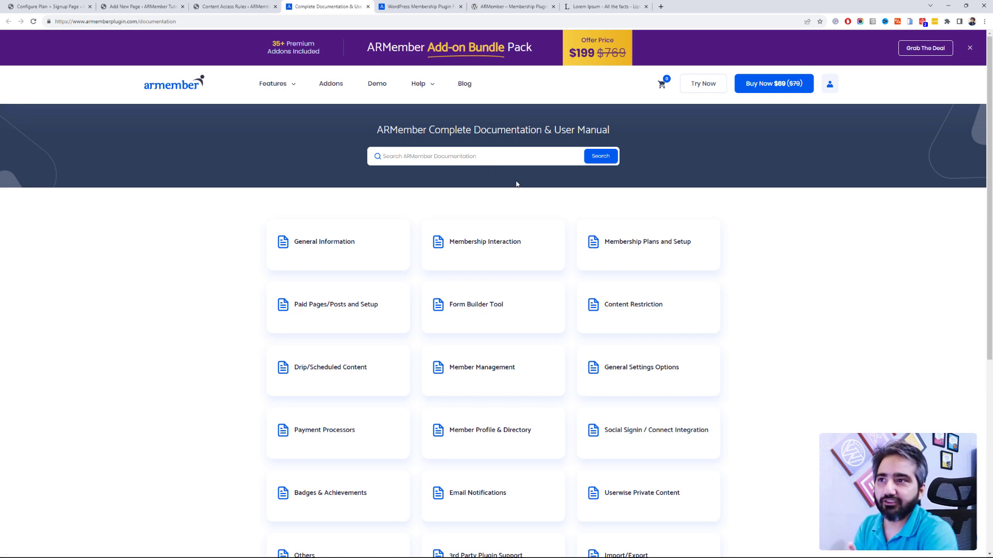
pyautogui.scroll(-5, 195, 318)
pyautogui.scroll(5, 195, 319)
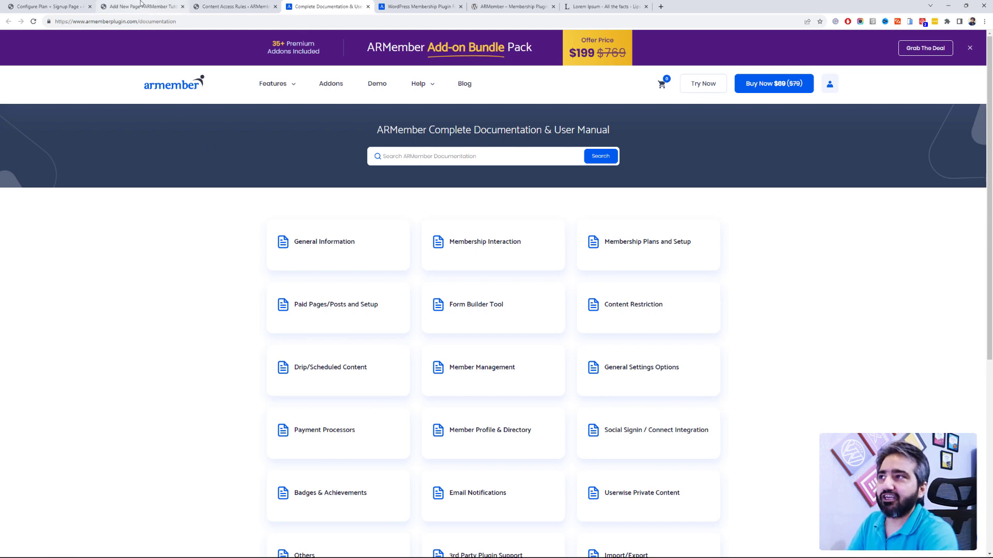
pyautogui.hotkey('ctrl', 'pageup')
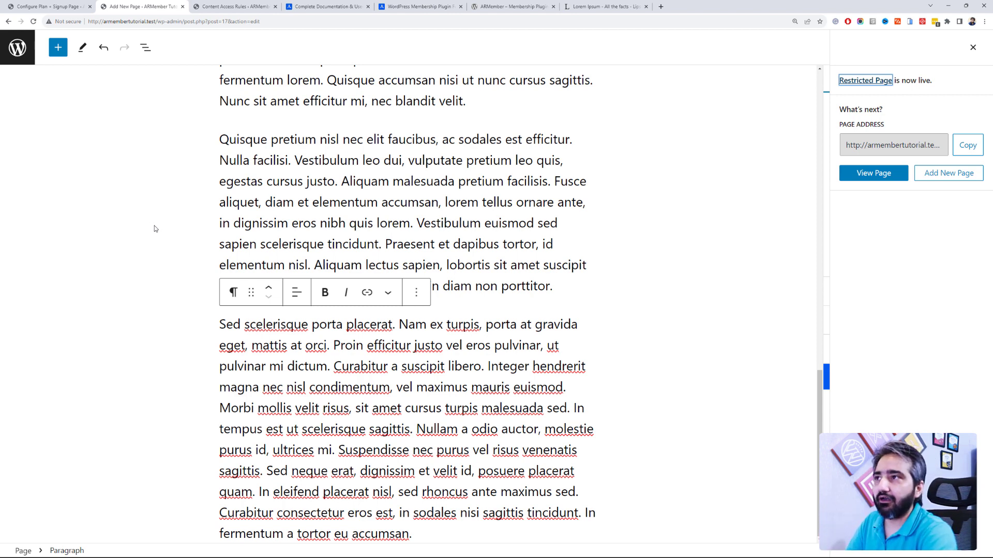
# Step: Go back to the WordPress editor tab and start a new blank page
pyautogui.click(211, 8)
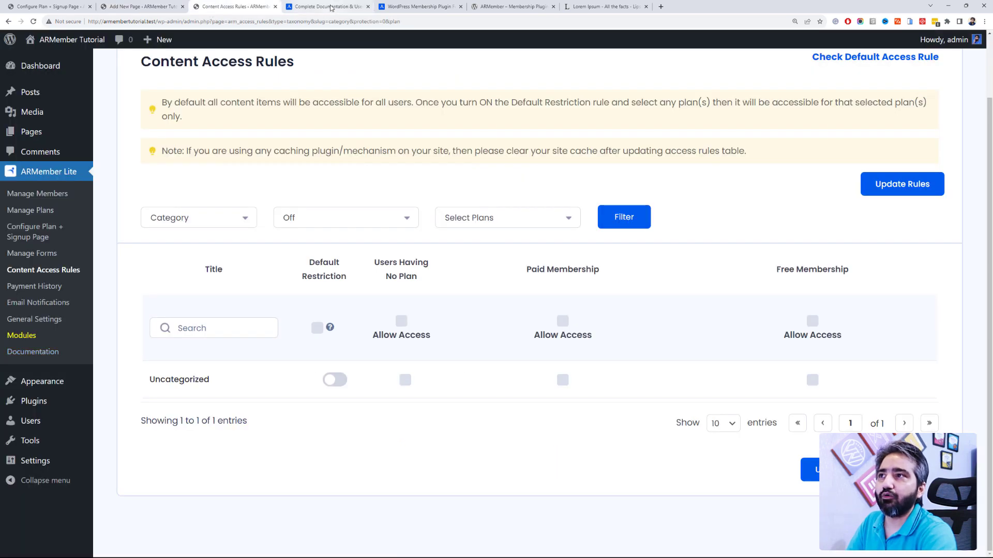
pyautogui.hotkey('ctrl', 'Tab')
pyautogui.click(212, 6)
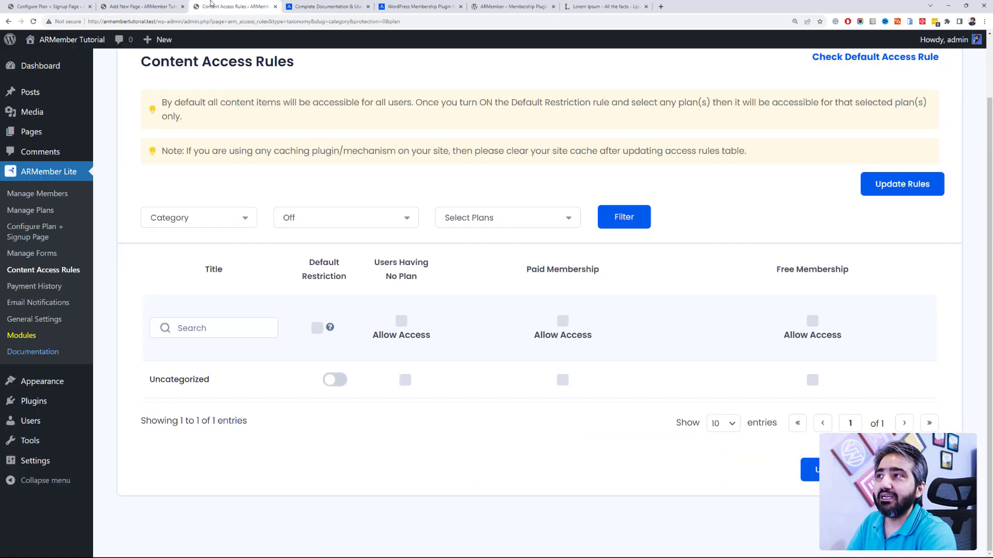
pyautogui.click(163, 5)
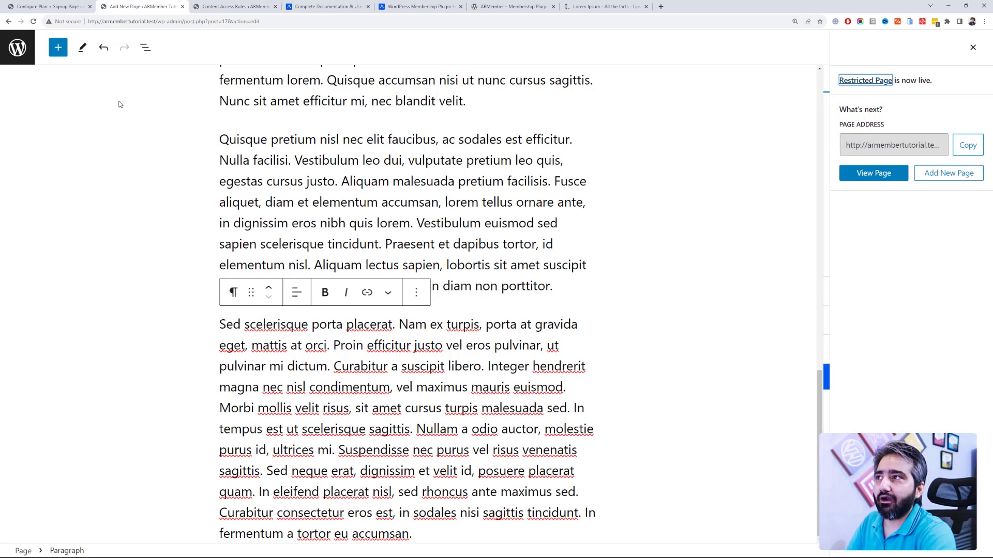
pyautogui.click(17, 47)
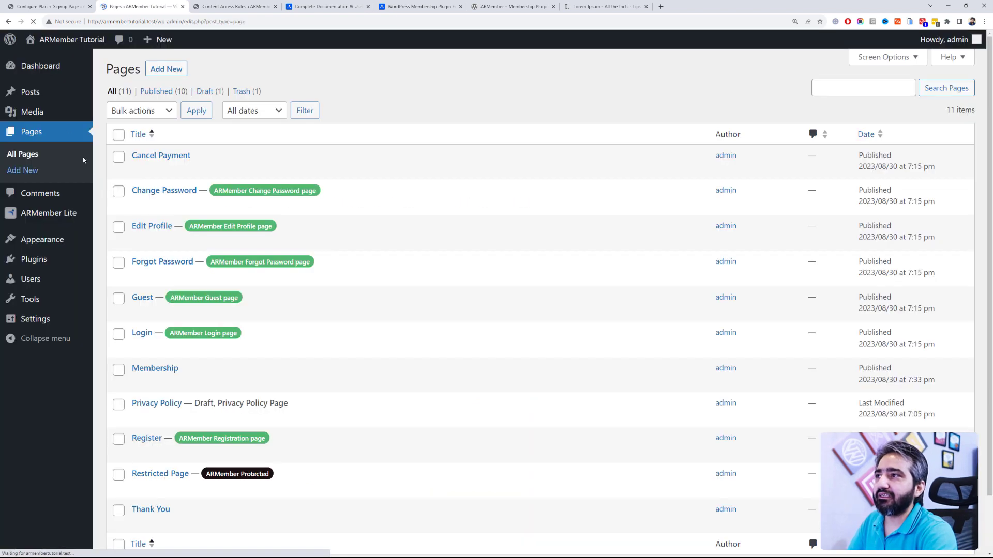
pyautogui.click(158, 69)
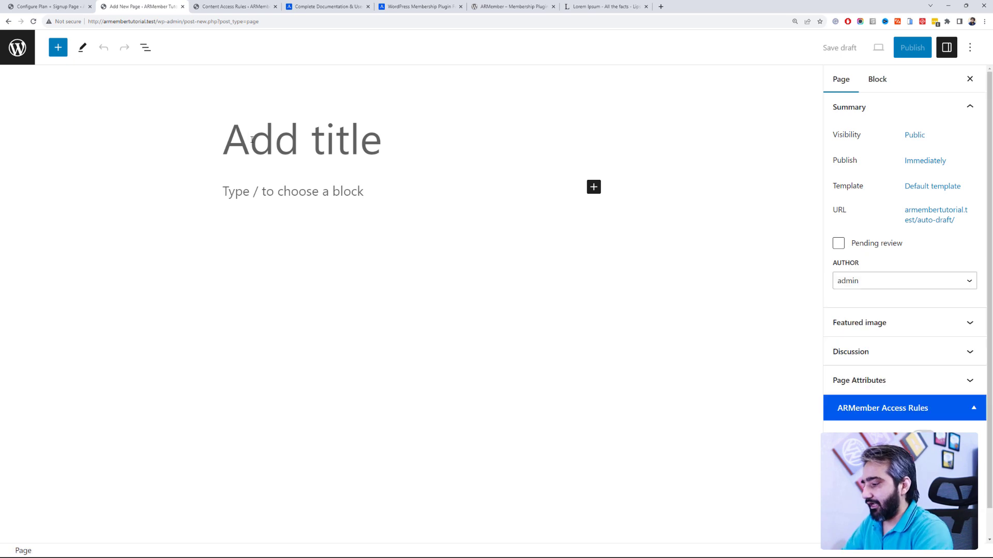
# Step: Title the page 'Download Free AI Books' and paste lorem ipsum paragraphs into its body
pyautogui.write('Download Free AI Book')
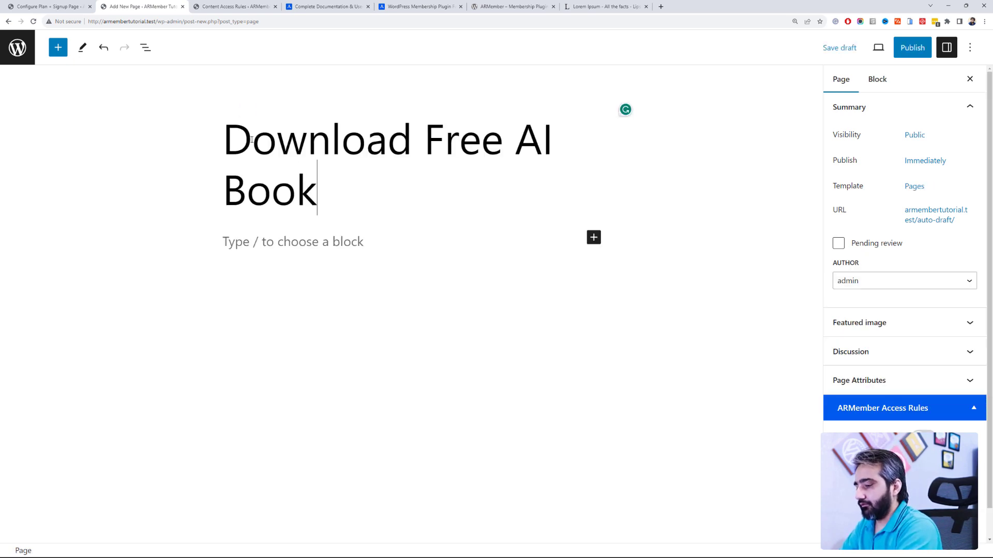
pyautogui.write('s')
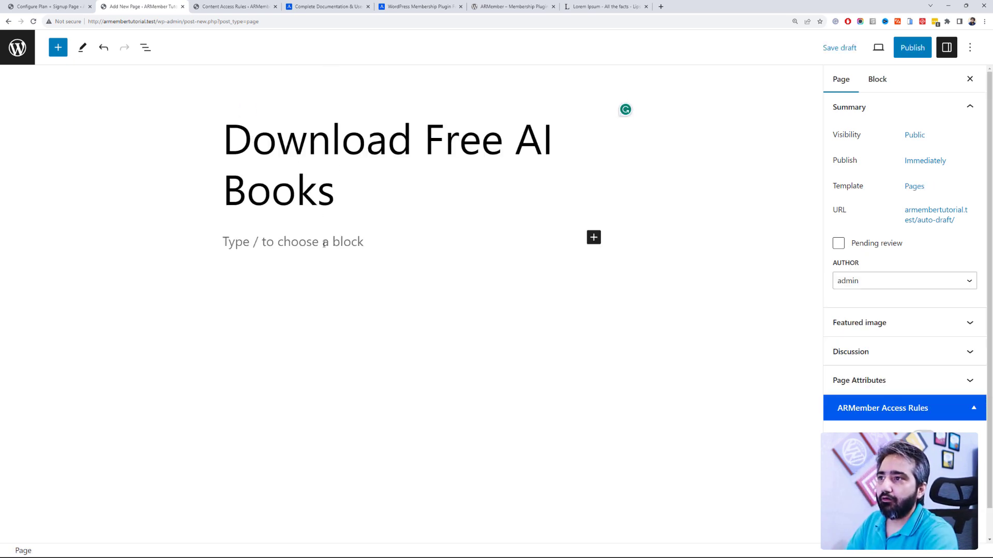
pyautogui.click(325, 244)
pyautogui.hotkey('ctrl', 'v')
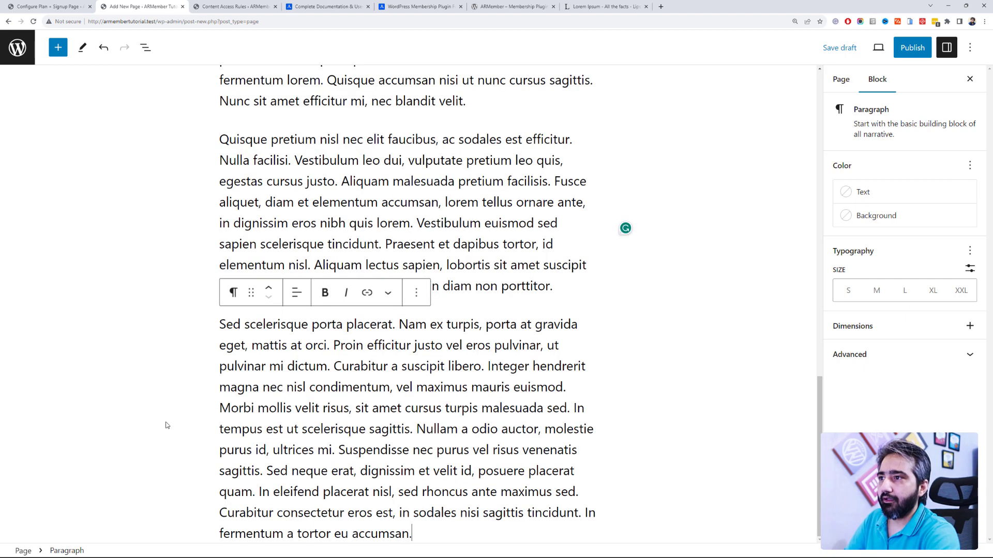
# Step: Insert ARMember's Restrict Content Shortcode block right after the Donec paragraph
pyautogui.click(572, 286)
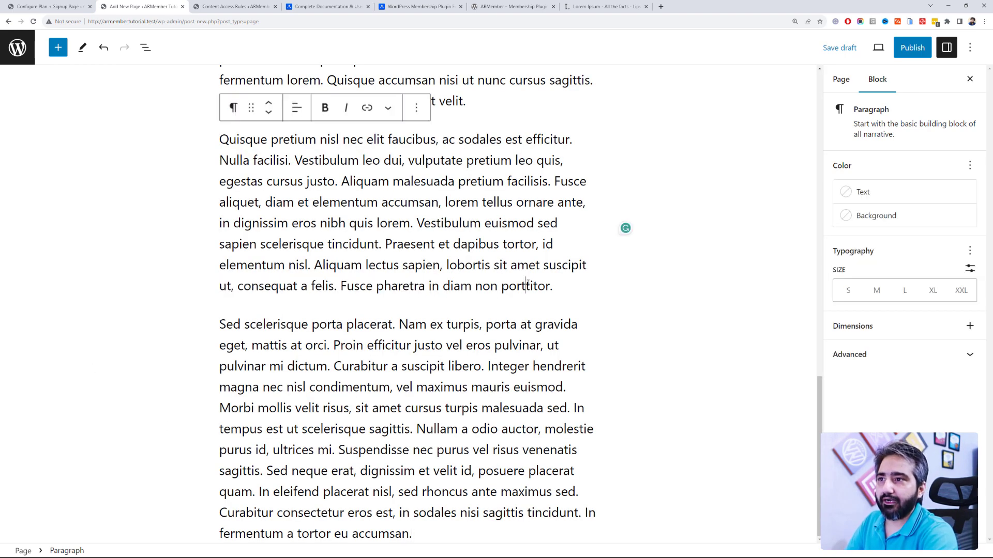
pyautogui.scroll(2, 569, 286)
pyautogui.scroll(2, 520, 294)
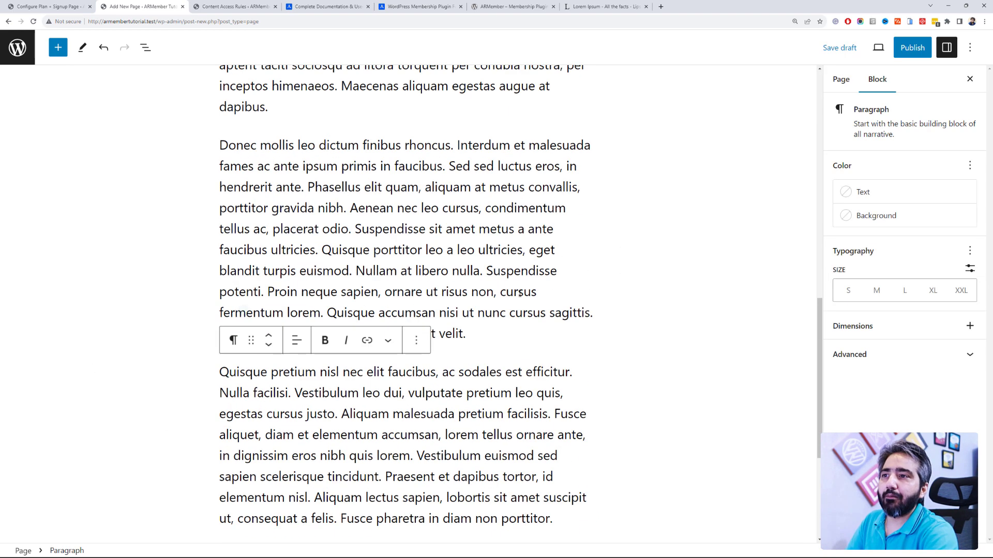
pyautogui.click(510, 341)
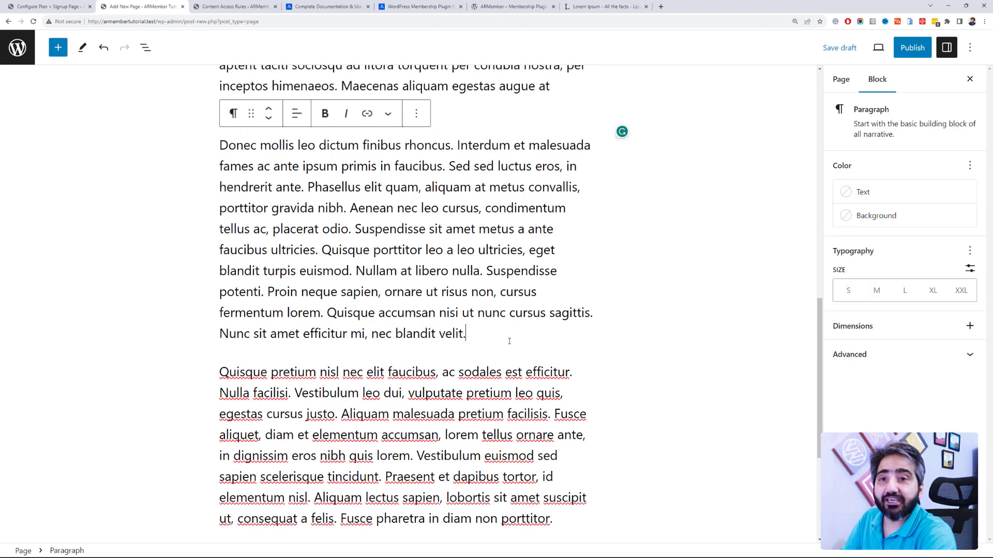
pyautogui.click(58, 48)
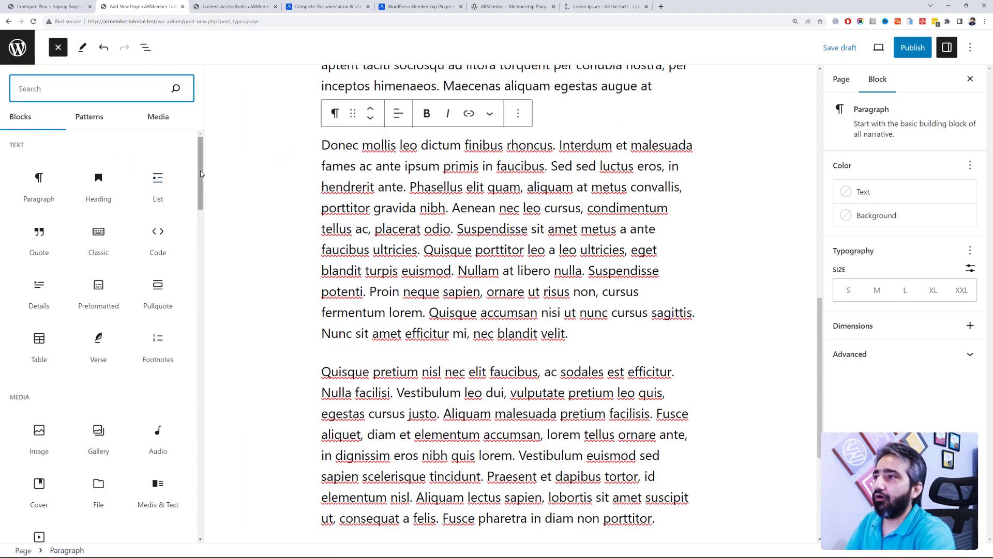
pyautogui.scroll(-15, 181, 278)
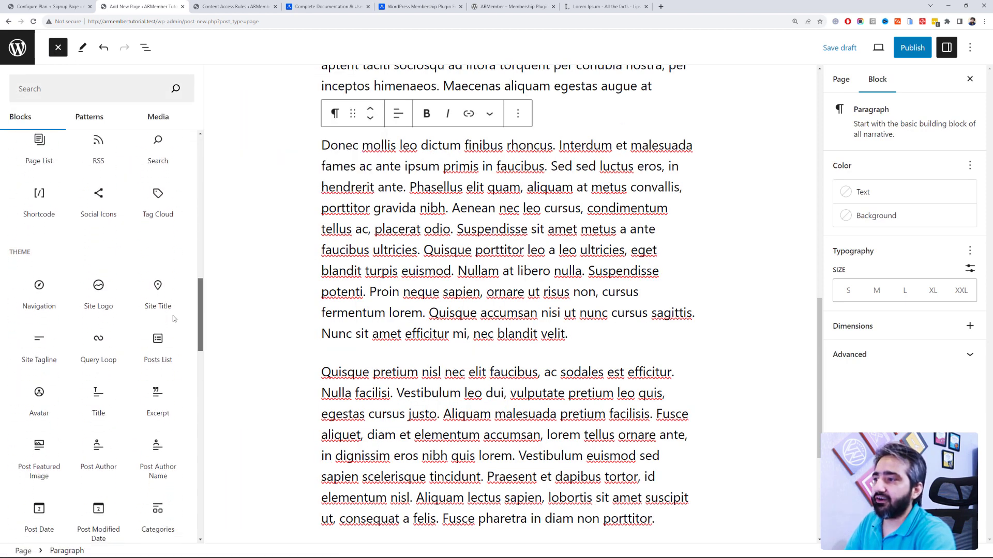
pyautogui.scroll(-15, 177, 373)
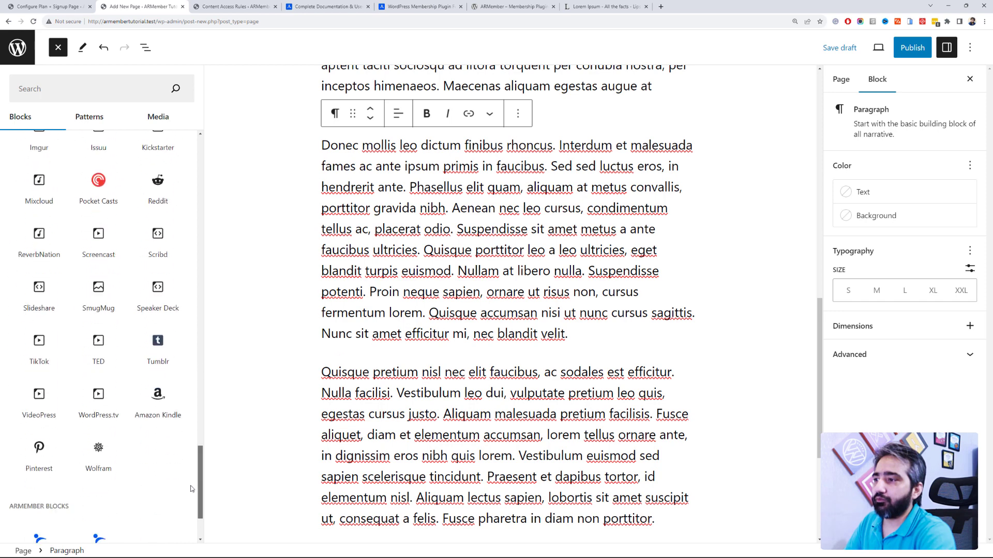
pyautogui.moveTo(50, 429)
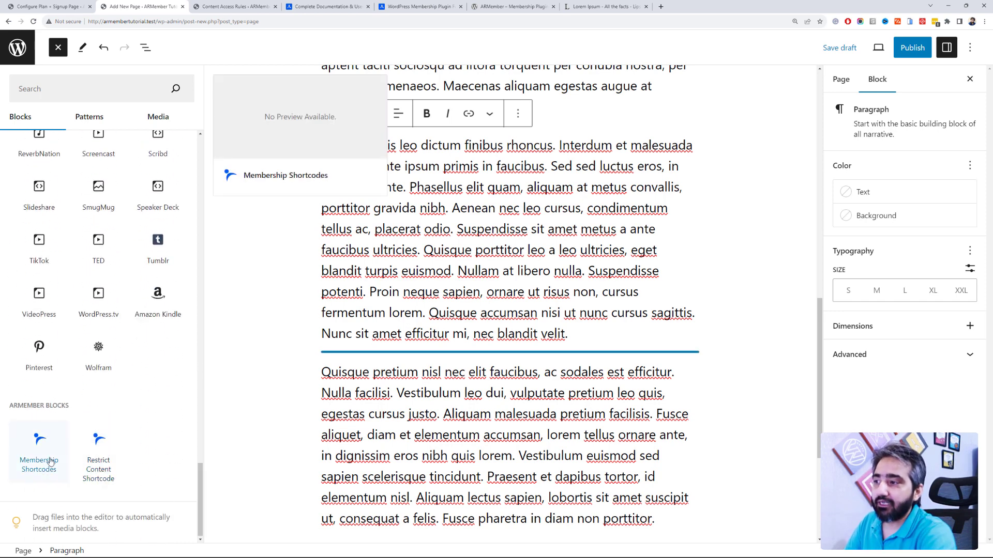
pyautogui.click(98, 480)
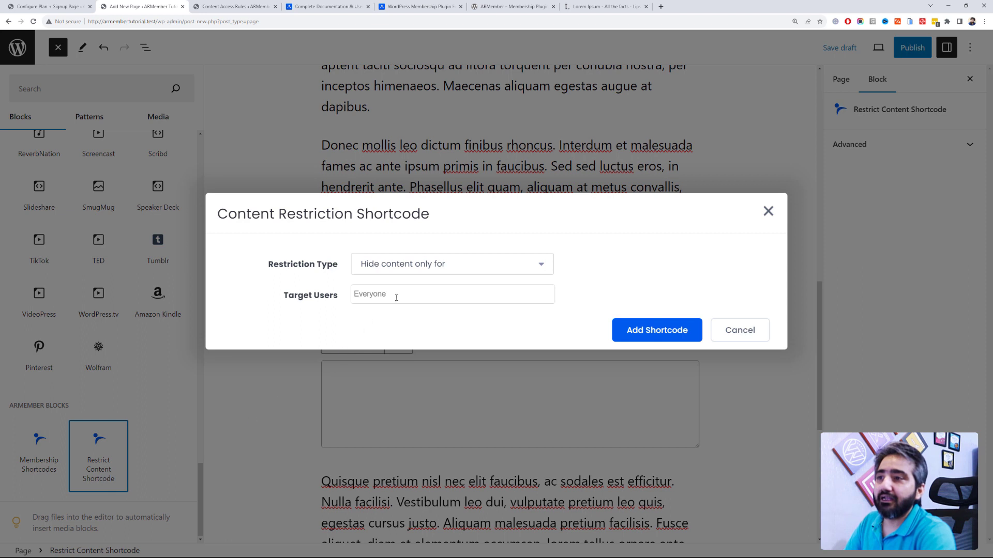
# Step: Set the restriction to 'Show content only for' Free Membership and Paid Membership users
pyautogui.click(420, 266)
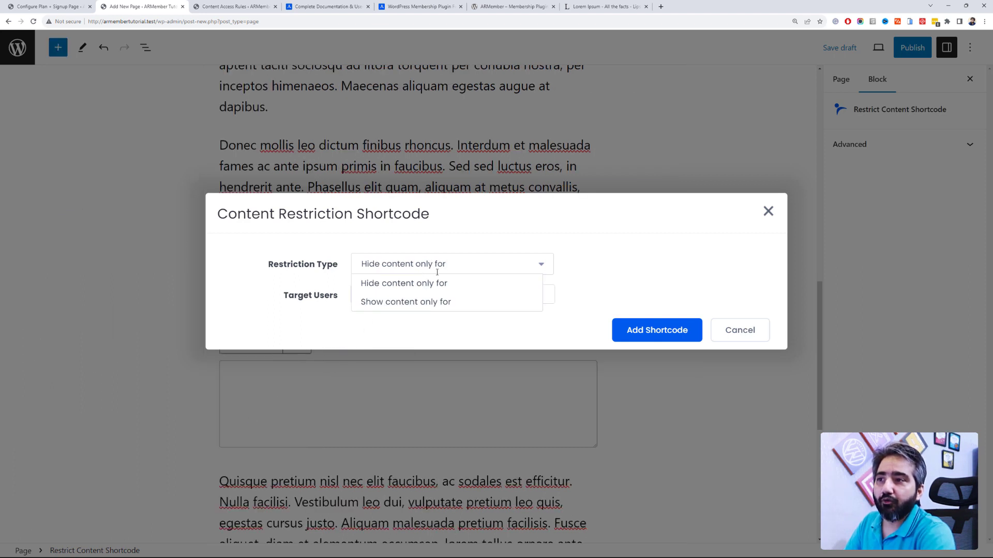
pyautogui.click(442, 282)
pyautogui.click(437, 264)
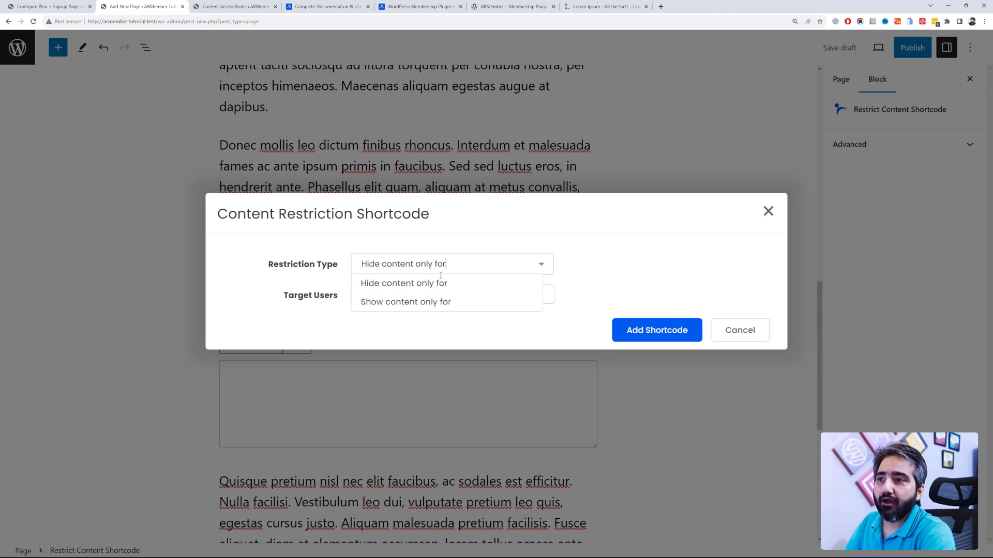
pyautogui.click(481, 302)
pyautogui.click(427, 296)
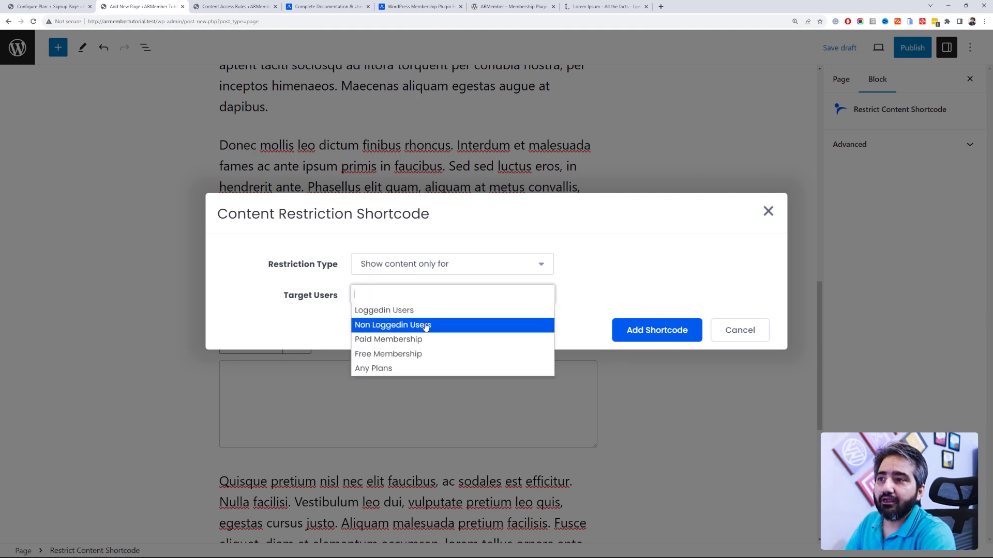
pyautogui.click(421, 354)
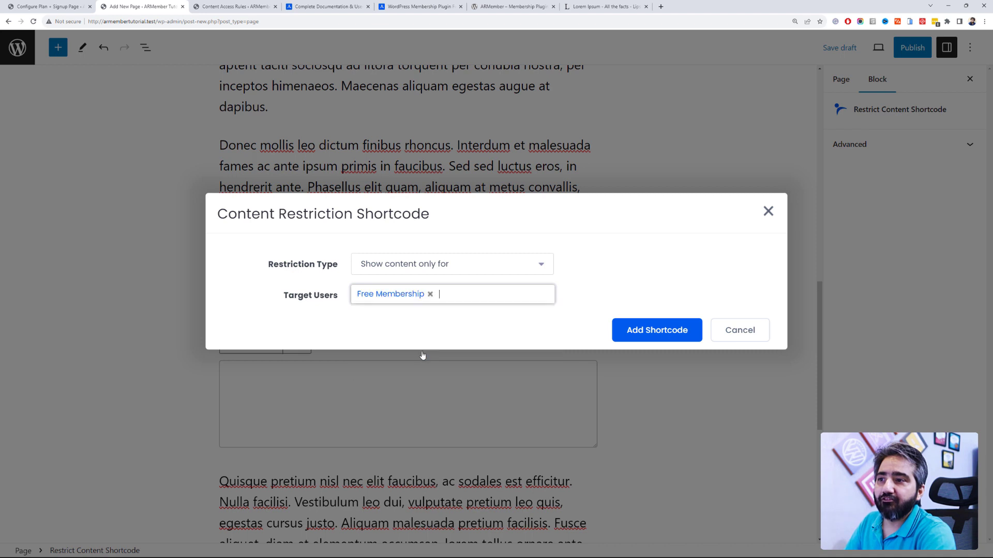
pyautogui.click(473, 309)
pyautogui.click(471, 341)
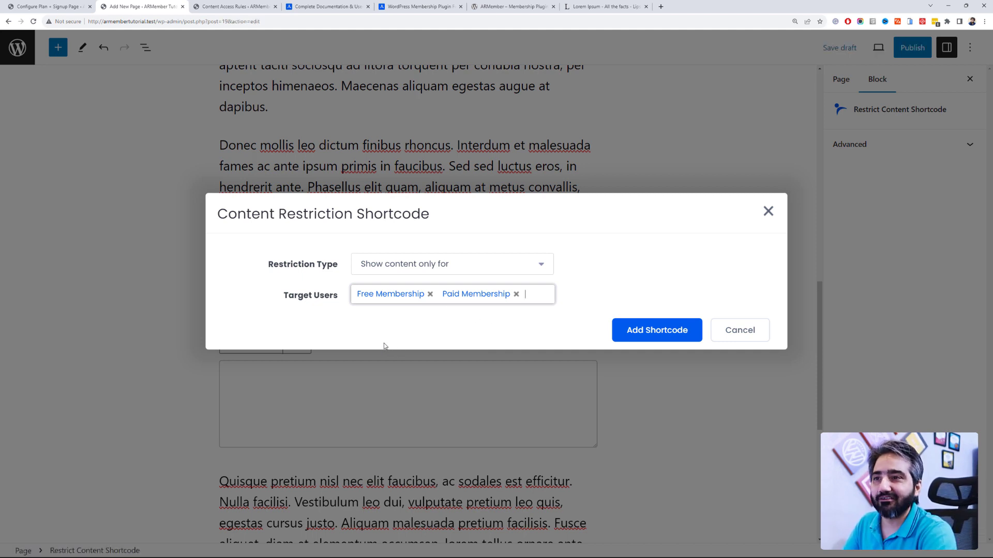
# Step: Add the configured shortcode to the page and put an empty line after [armelse]
pyautogui.click(632, 337)
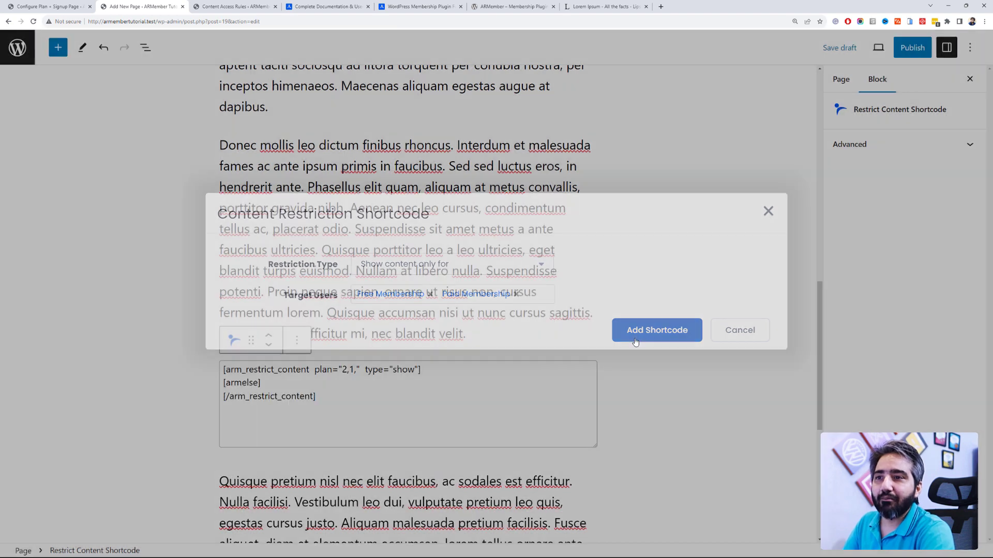
pyautogui.click(285, 381)
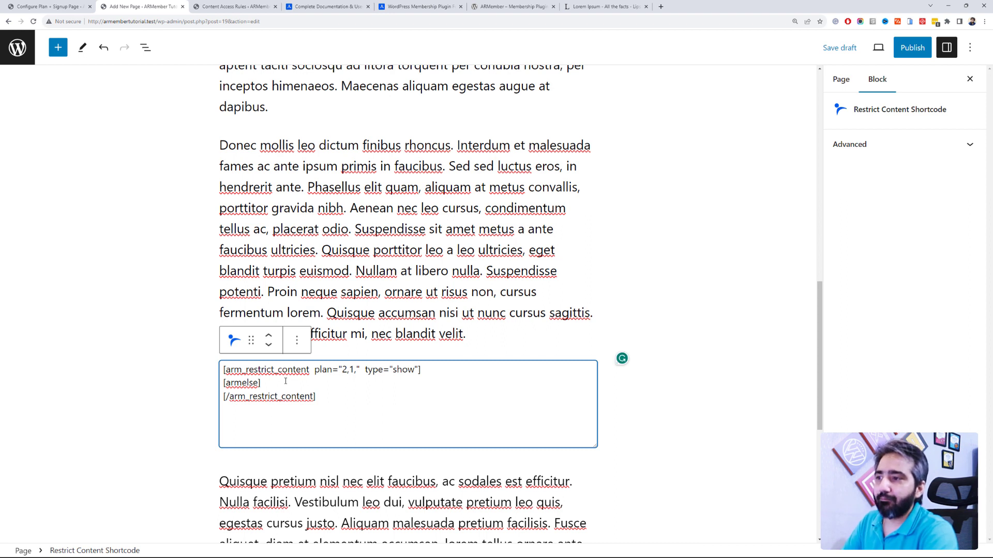
pyautogui.press('Return')
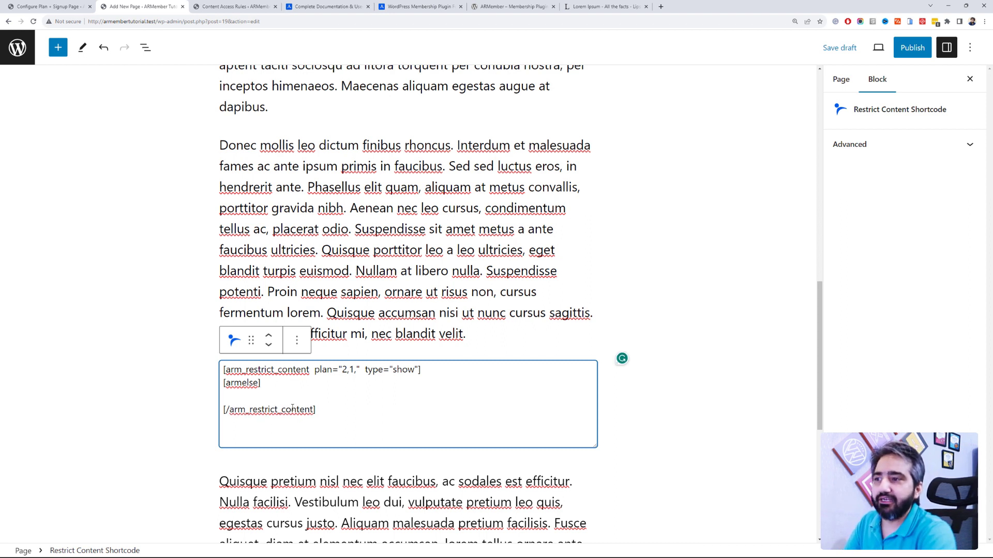
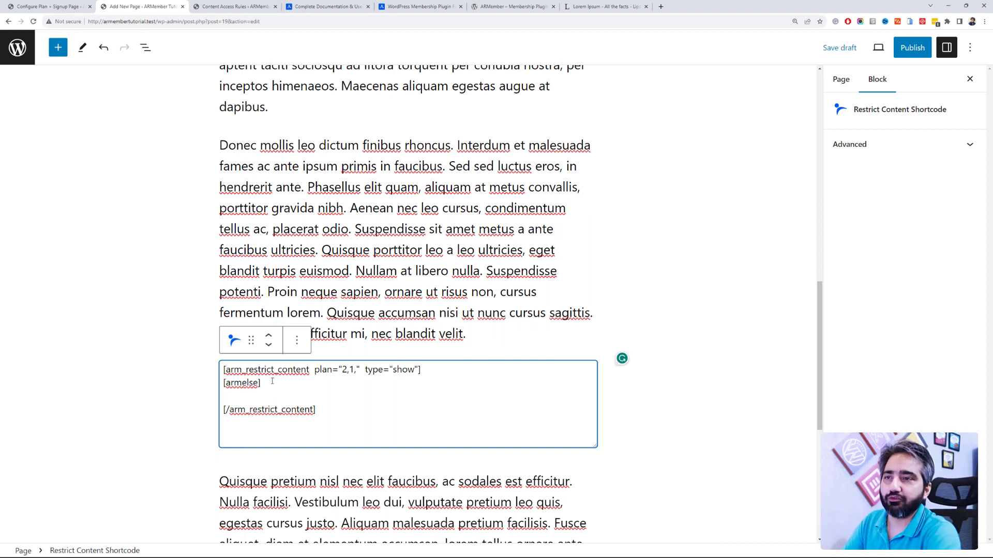
# Step: Enter 'Download Book' as the shortcode's fallback text and start a new block after the blandit velit paragraph
pyautogui.write('D')
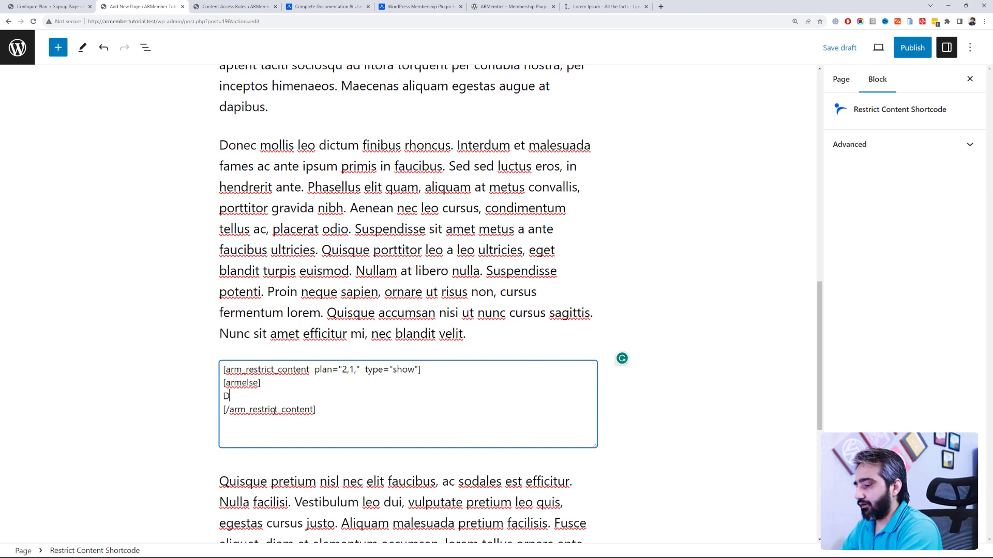
pyautogui.write('ownload Book')
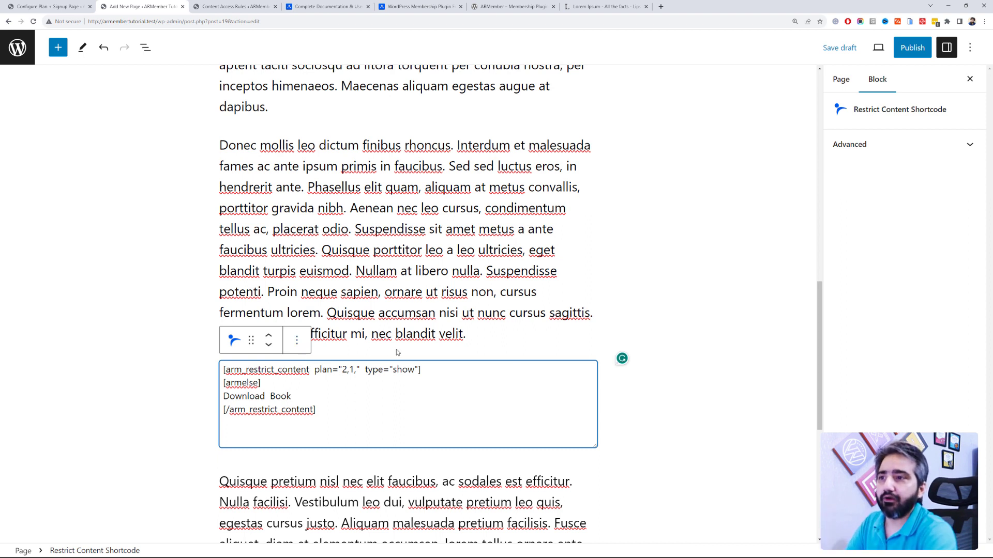
pyautogui.click(476, 337)
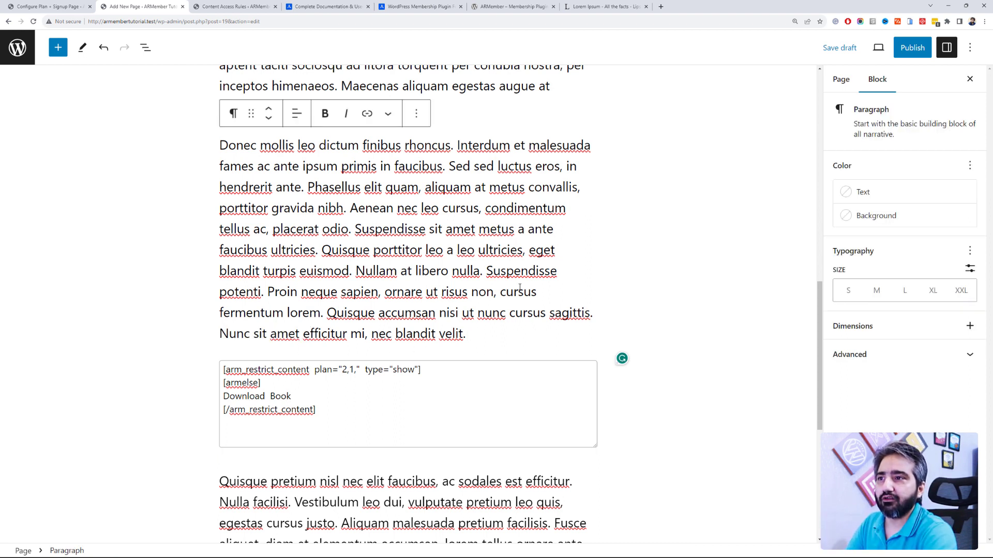
pyautogui.click(634, 351)
pyautogui.click(580, 339)
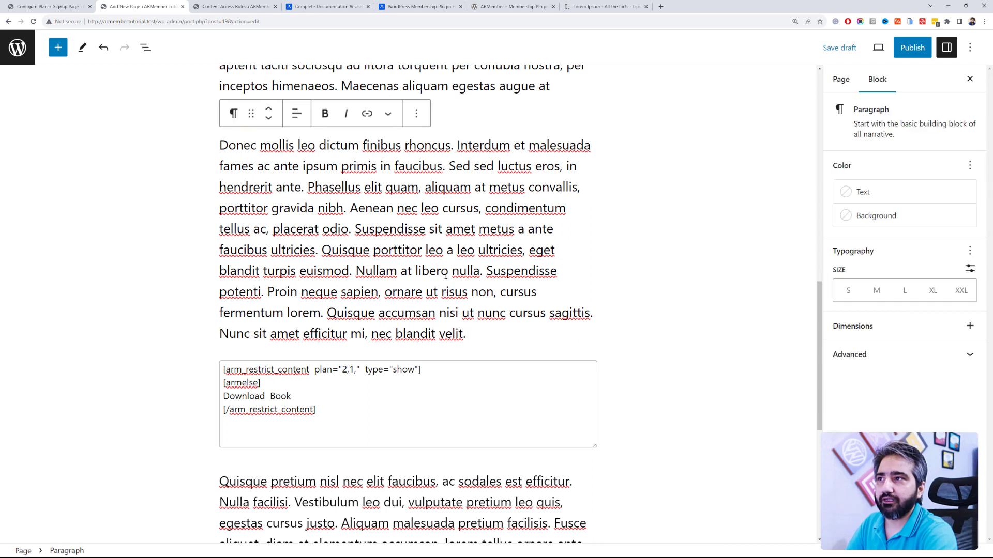
pyautogui.press('Return')
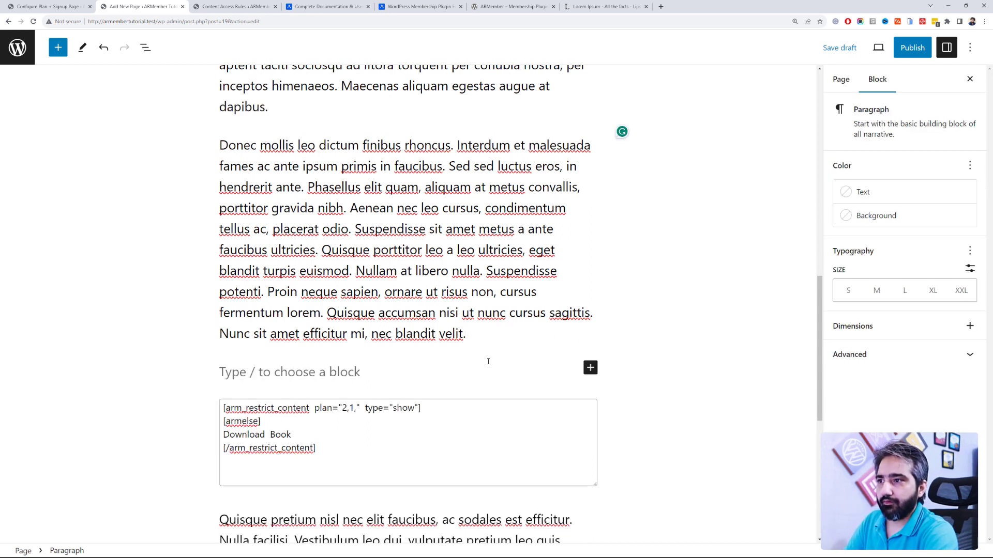
# Step: Insert a single-column Columns block there, removing its empty inner column, then go to the documentation tab
pyautogui.click(590, 367)
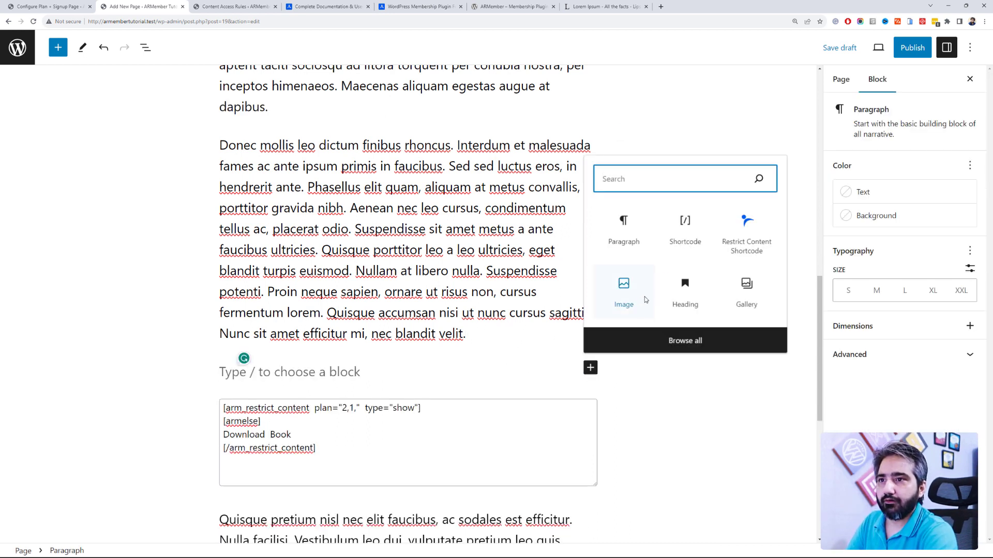
pyautogui.write('col')
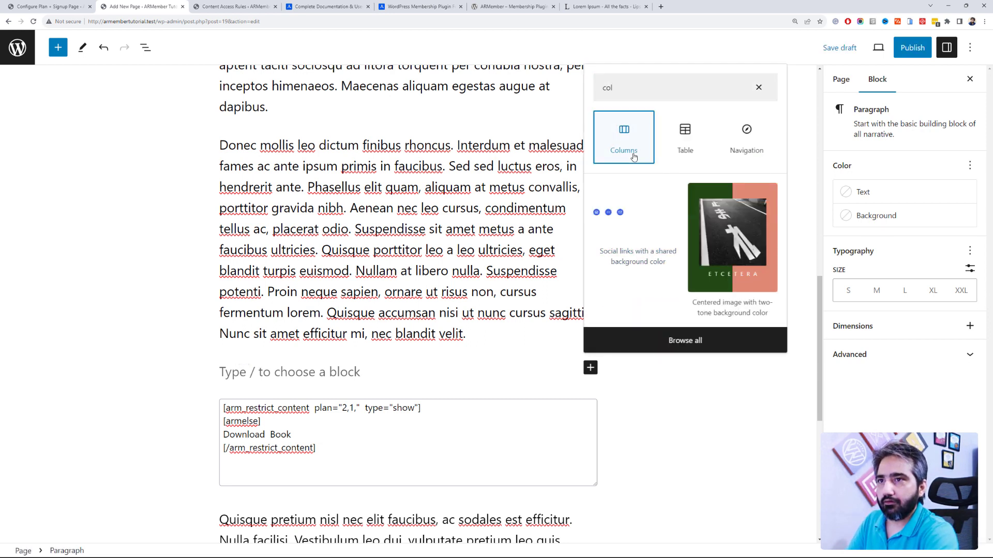
pyautogui.click(631, 154)
pyautogui.click(254, 449)
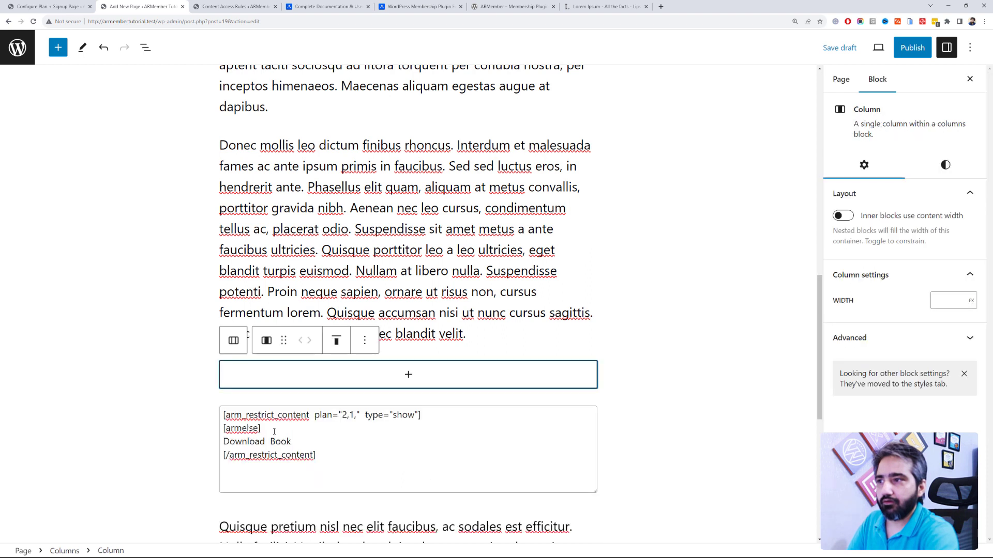
pyautogui.click(362, 341)
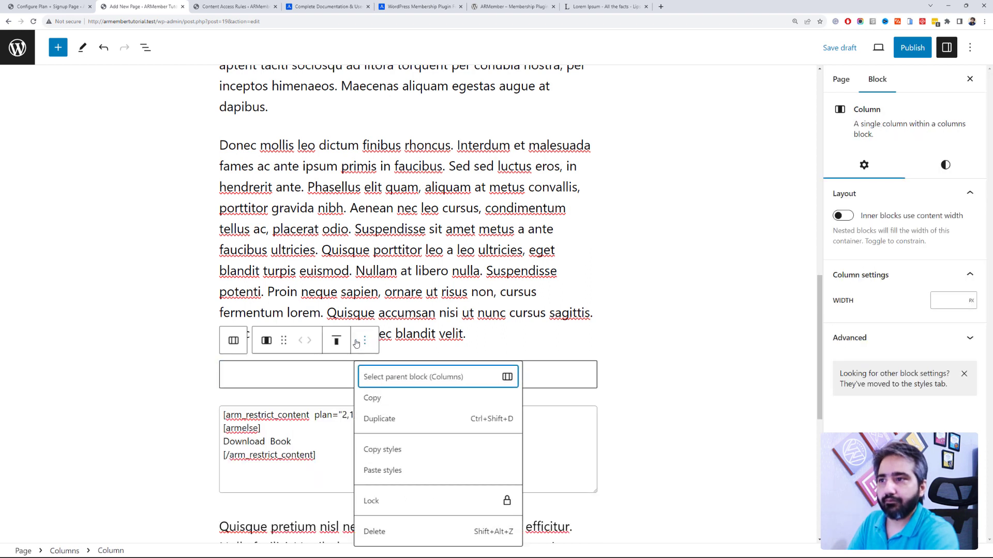
pyautogui.click(356, 343)
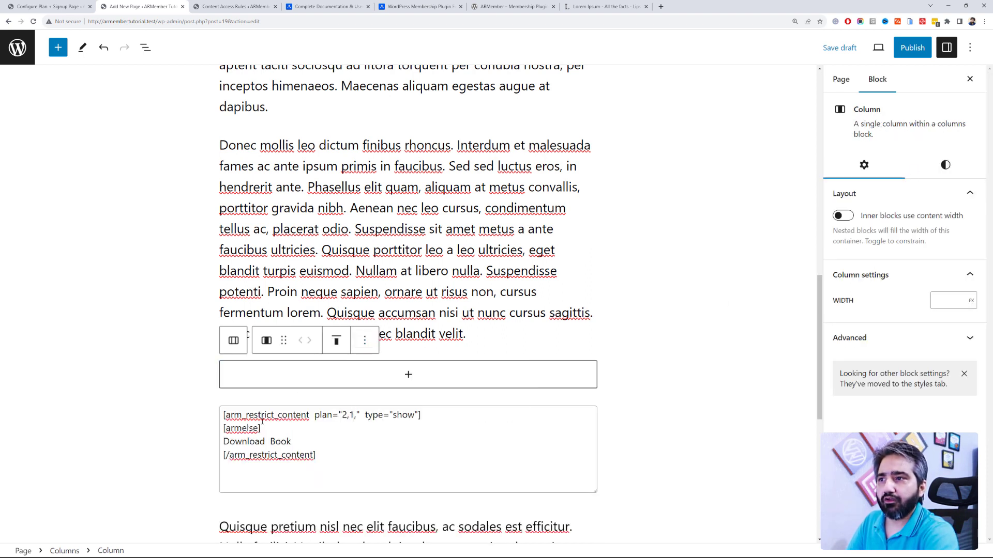
pyautogui.click(364, 341)
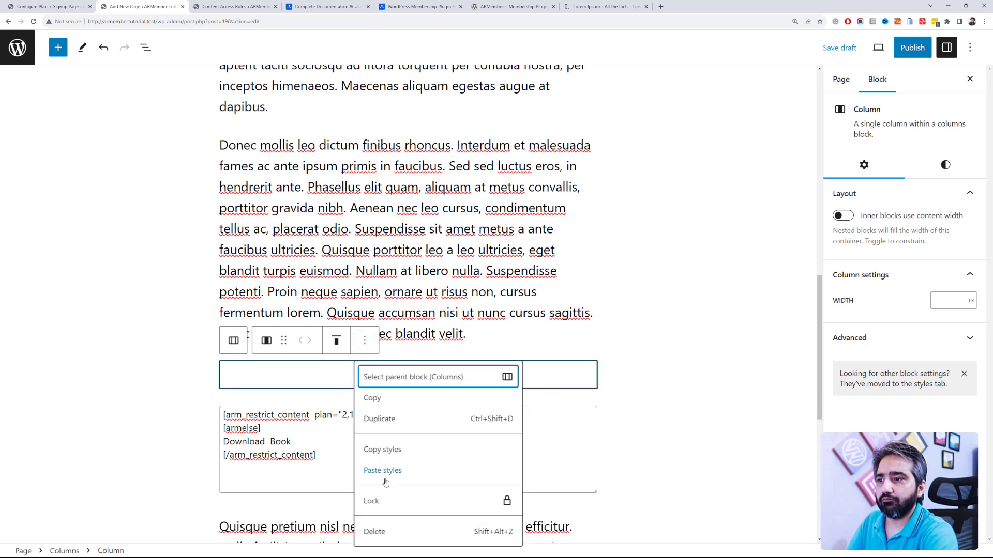
pyautogui.click(395, 528)
pyautogui.click(325, 6)
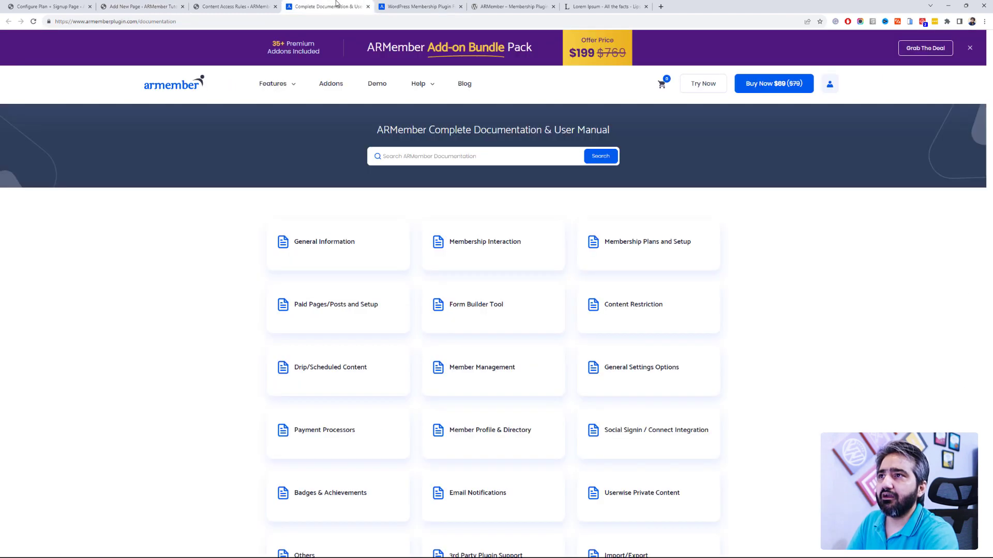
# Step: Open the Provide Specific Content Restriction article from the Content Restriction documentation
pyautogui.click(603, 307)
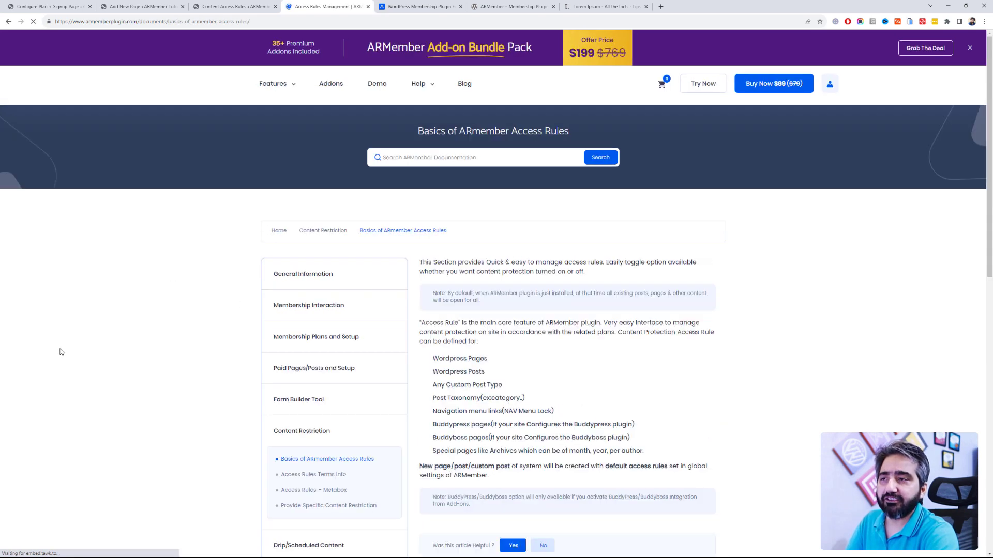
pyautogui.scroll(-5, 122, 327)
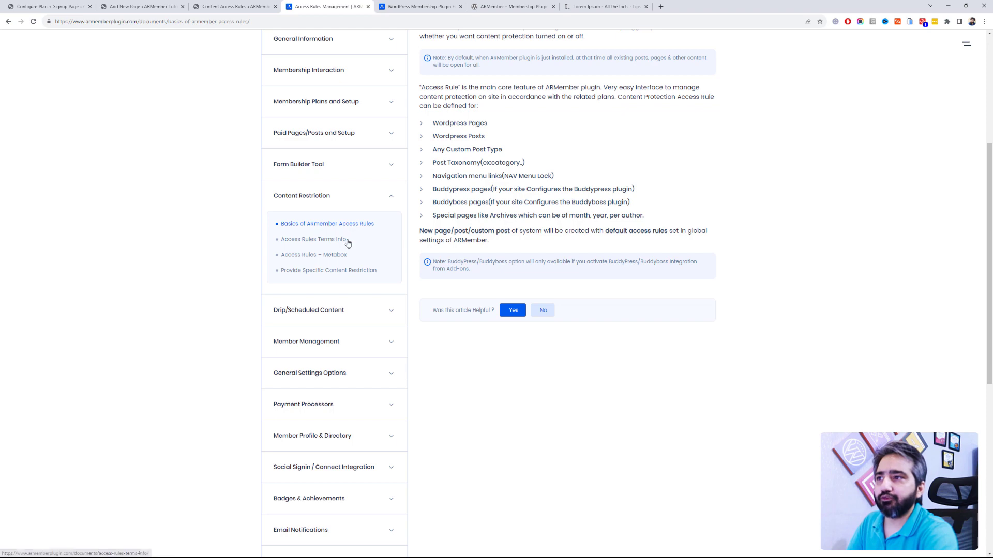
pyautogui.click(350, 271)
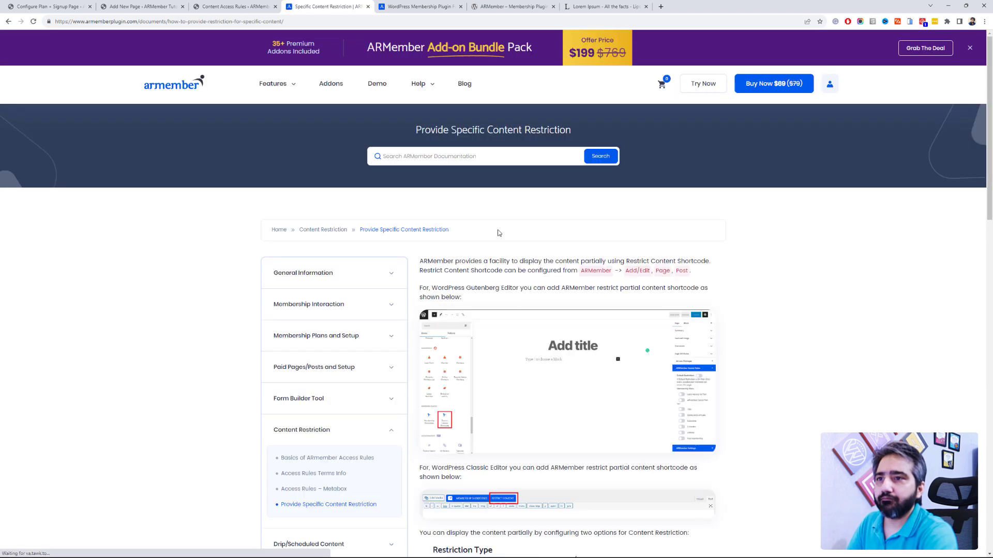
# Step: Read its shortcode examples, highlighting the Content 2 line, then close it and return to the page editor
pyautogui.scroll(-2, 498, 229)
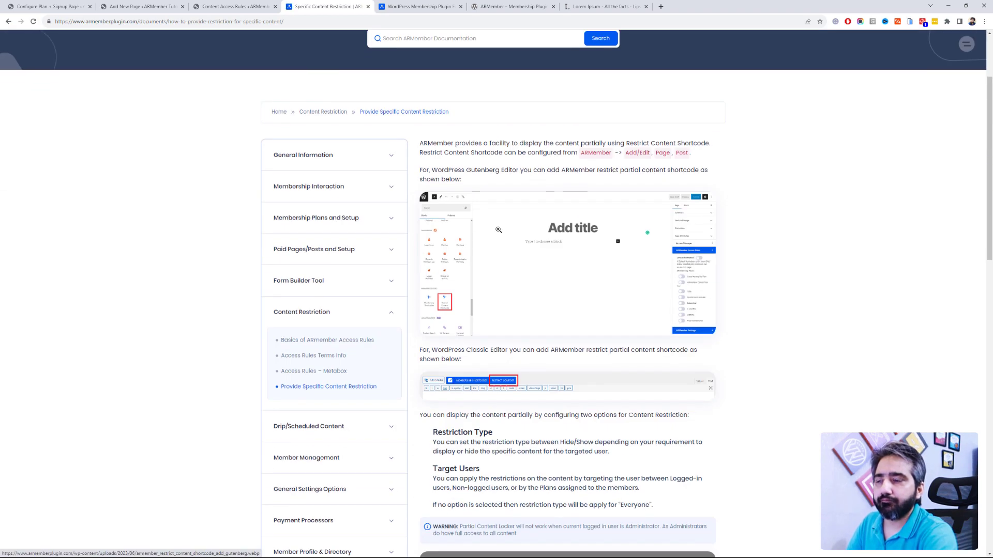
pyautogui.scroll(-2, 517, 329)
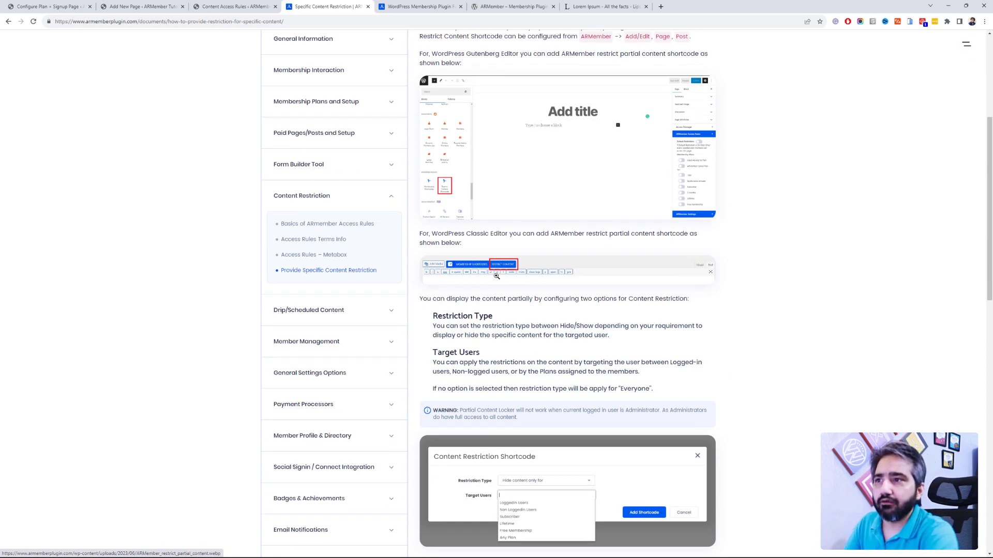
pyautogui.scroll(2, 484, 252)
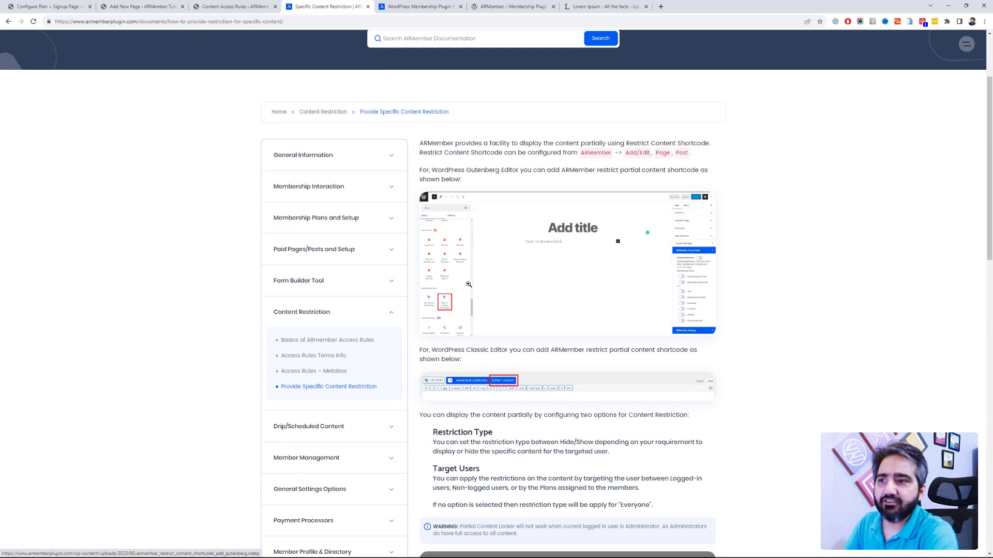
pyautogui.scroll(-2, 484, 283)
pyautogui.scroll(-5, 483, 284)
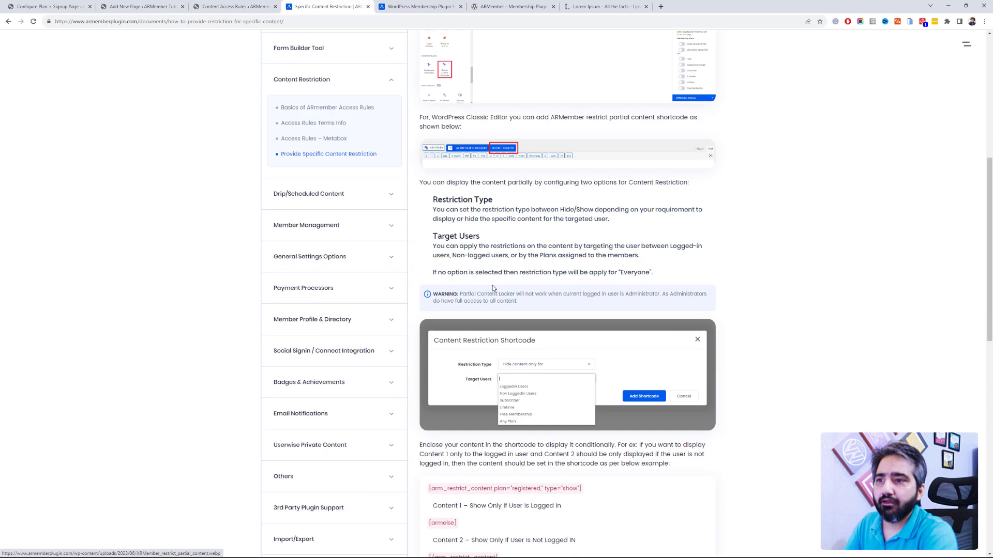
pyautogui.scroll(-2, 515, 288)
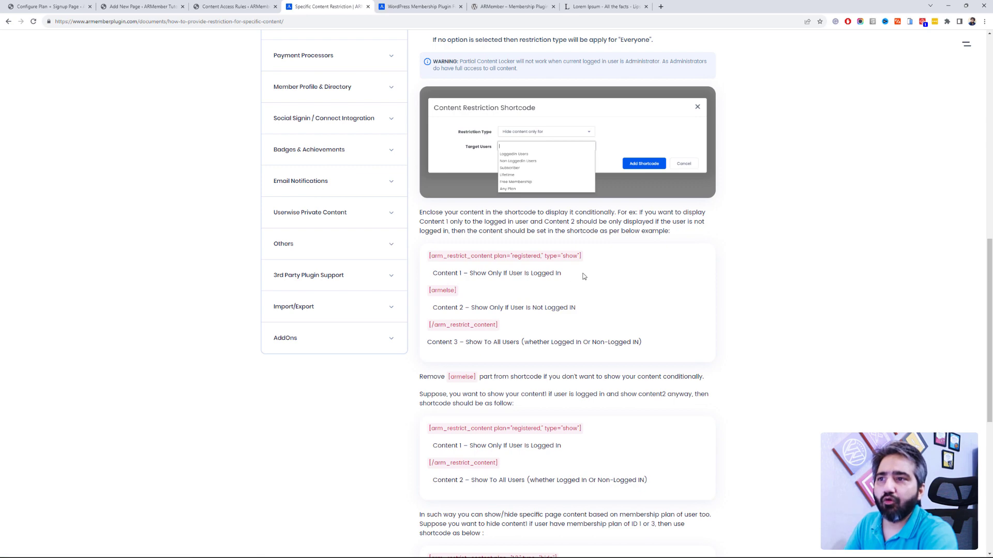
pyautogui.moveTo(562, 273); pyautogui.dragTo(435, 270)
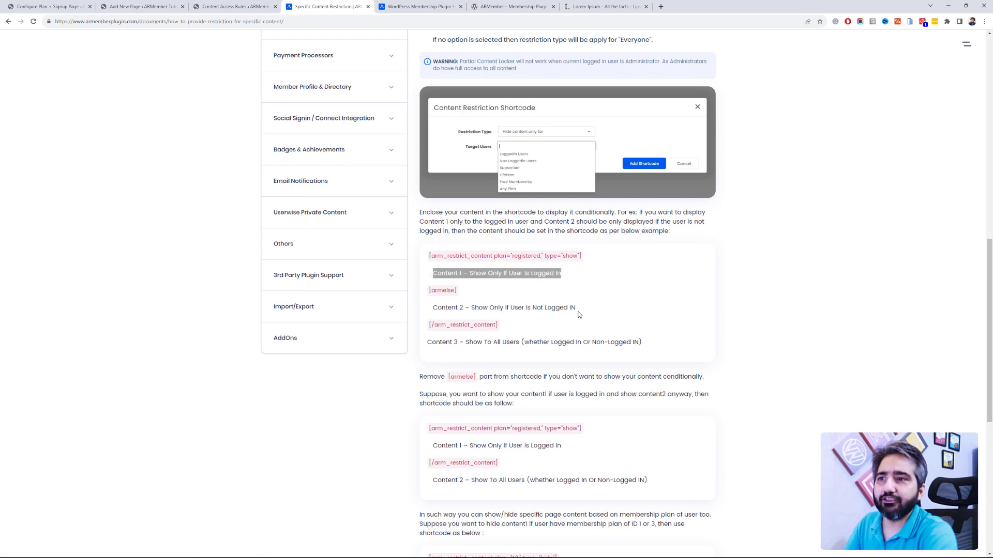
pyautogui.moveTo(578, 310); pyautogui.dragTo(432, 305)
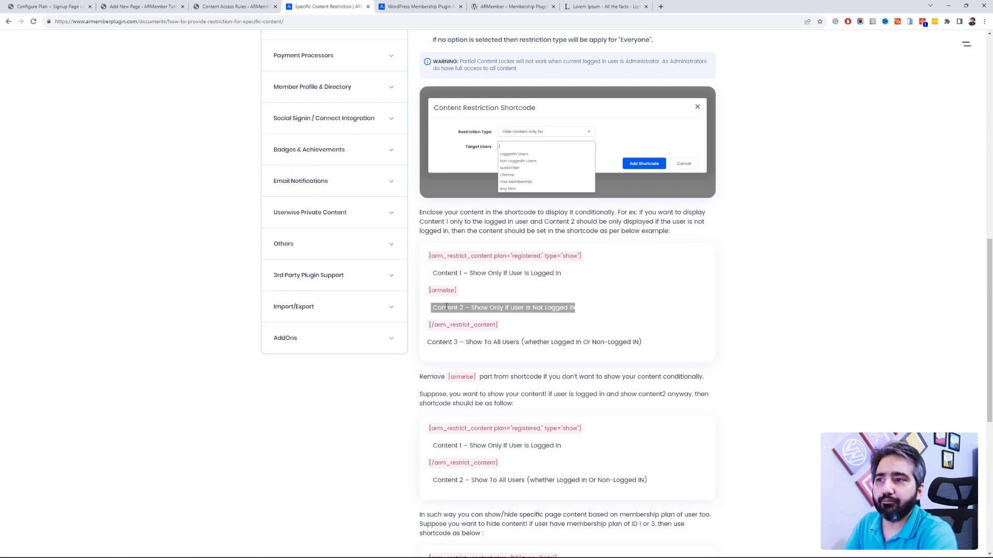
pyautogui.scroll(-2, 446, 307)
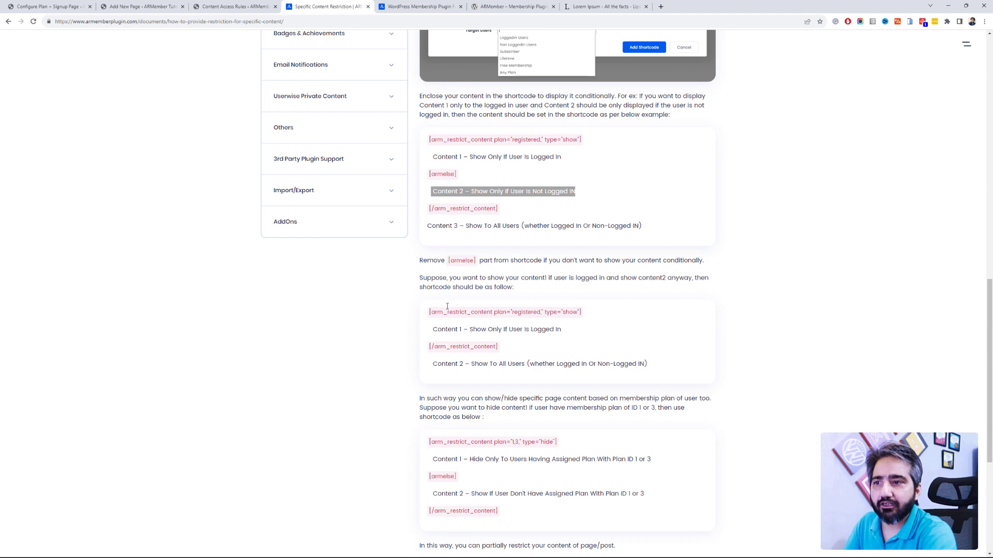
pyautogui.scroll(-2, 447, 306)
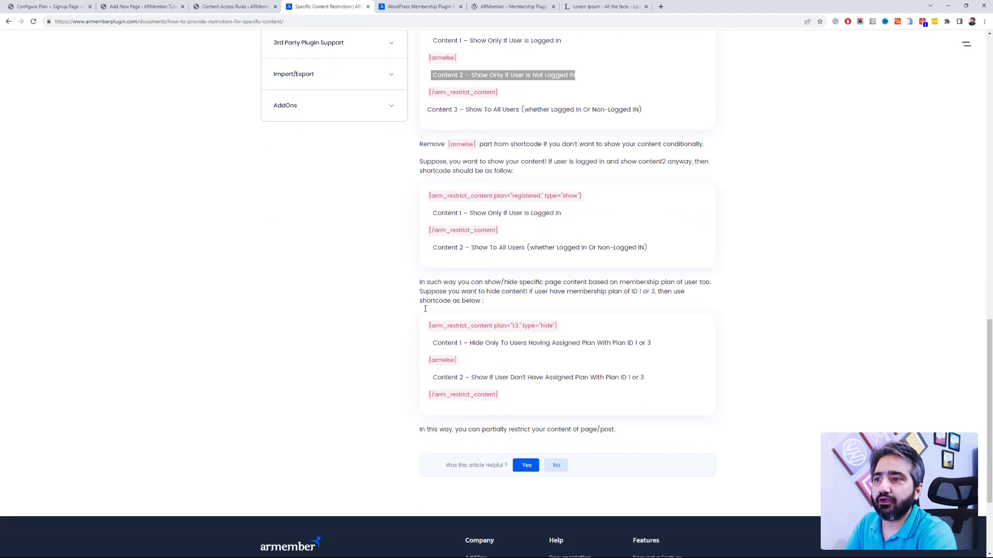
pyautogui.hotkey('ctrl', 'w')
pyautogui.click(158, 5)
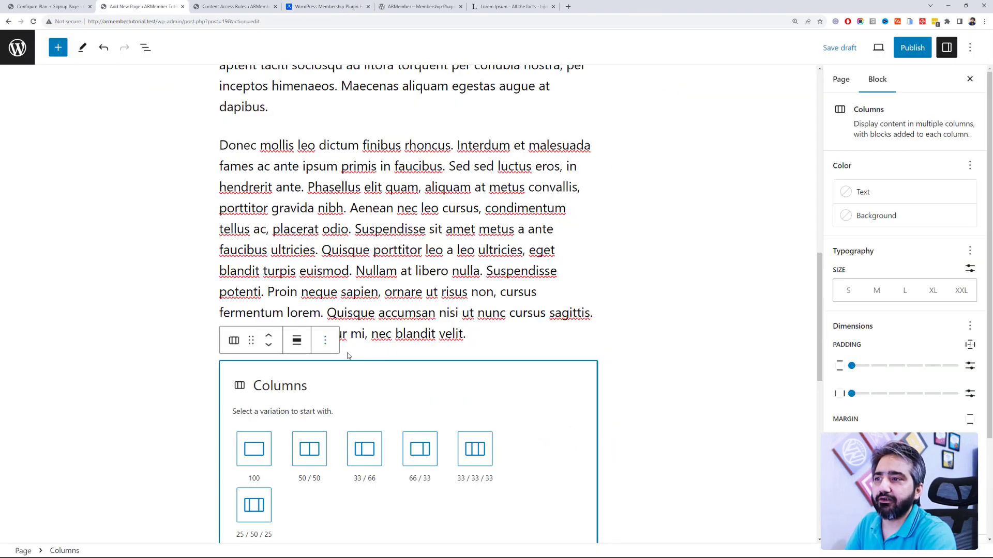
# Step: Delete the empty Columns block
pyautogui.click(326, 341)
pyautogui.click(344, 306)
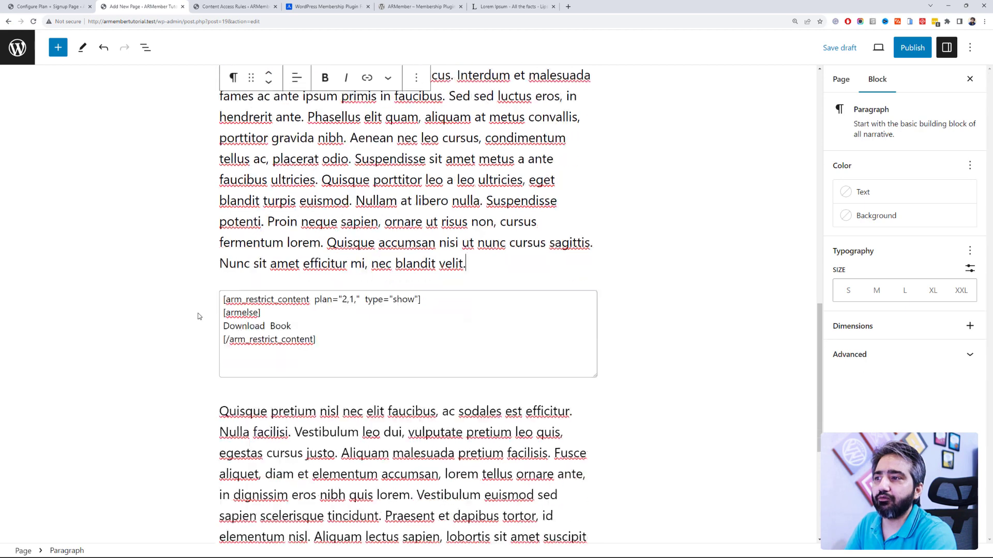
pyautogui.scroll(-2, 297, 274)
# Step: Delete the 'Download Book' fallback line in the shortcode, leaving an empty line before the closing tag
pyautogui.click(297, 274)
pyautogui.moveTo(292, 280); pyautogui.dragTo(207, 282)
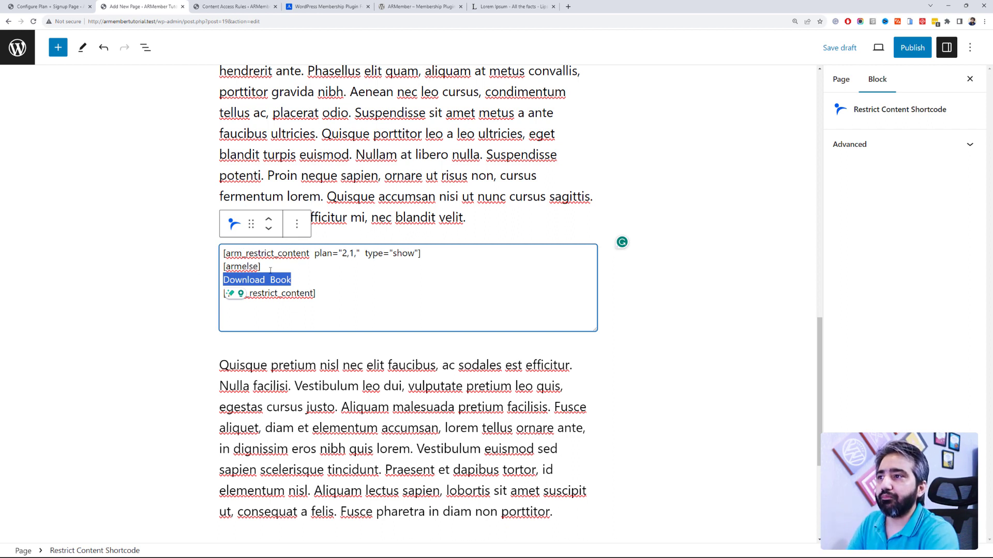
pyautogui.moveTo(293, 280); pyautogui.dragTo(219, 280)
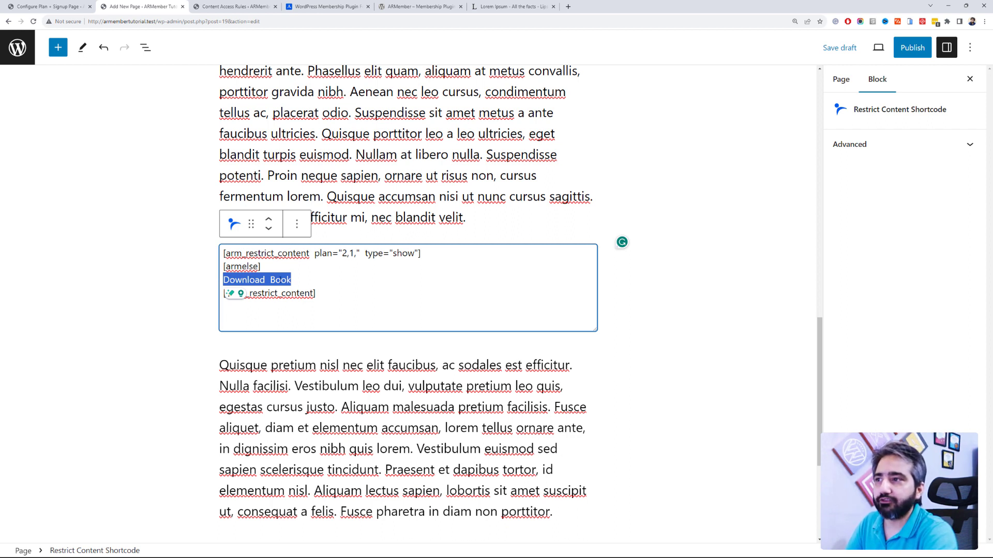
pyautogui.click(297, 280)
pyautogui.moveTo(288, 281); pyautogui.dragTo(226, 282)
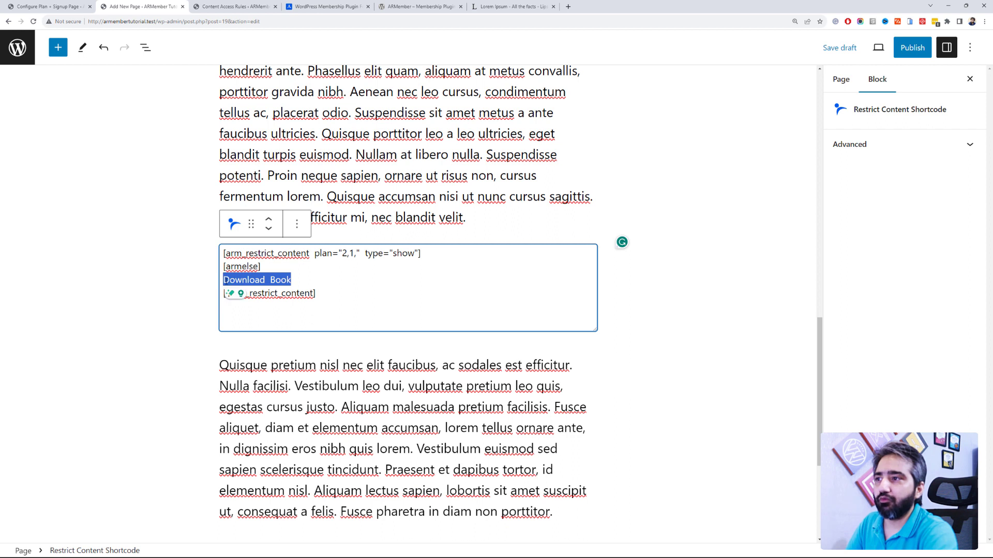
pyautogui.click(290, 280)
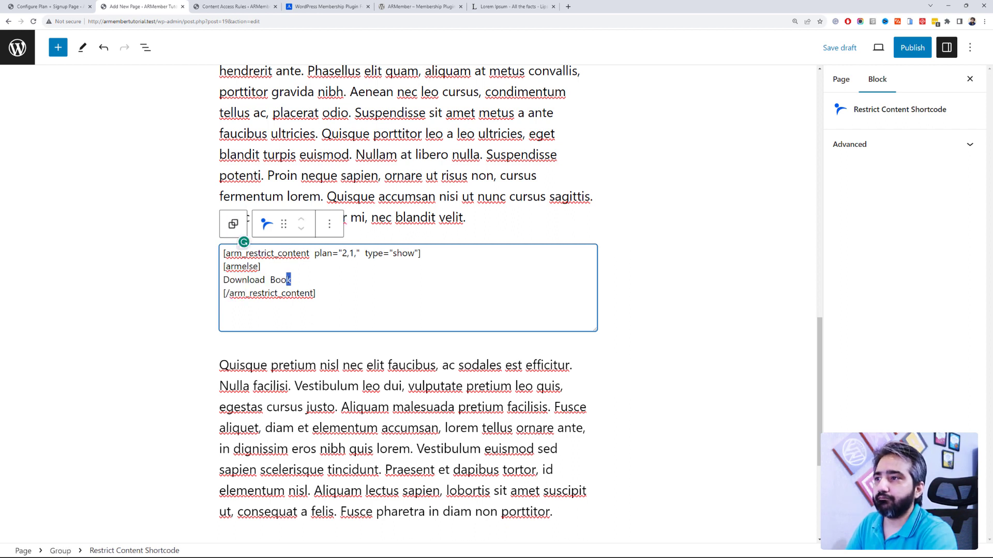
pyautogui.moveTo(294, 280); pyautogui.dragTo(223, 281)
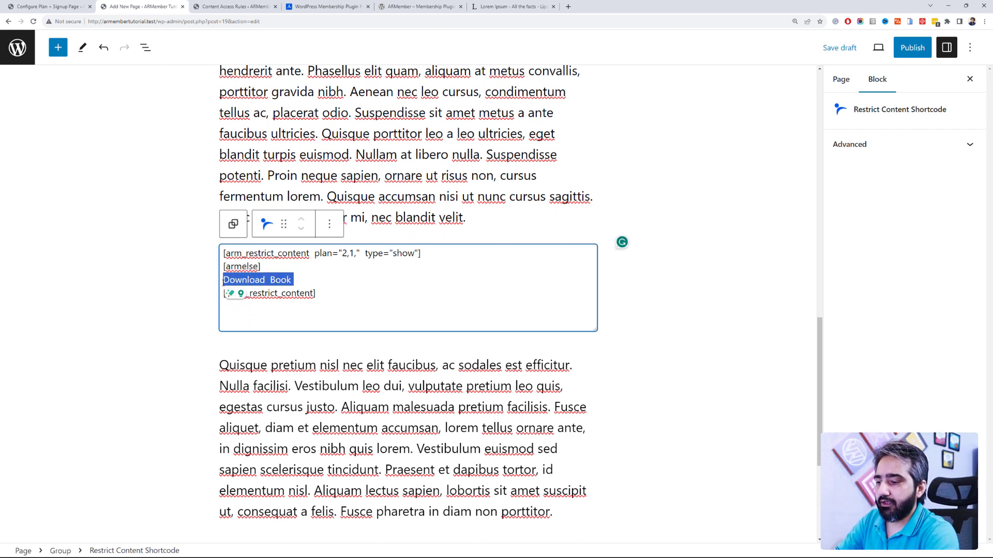
pyautogui.press('Delete')
pyautogui.press('Delete')
pyautogui.press('Return')
pyautogui.press('Up')
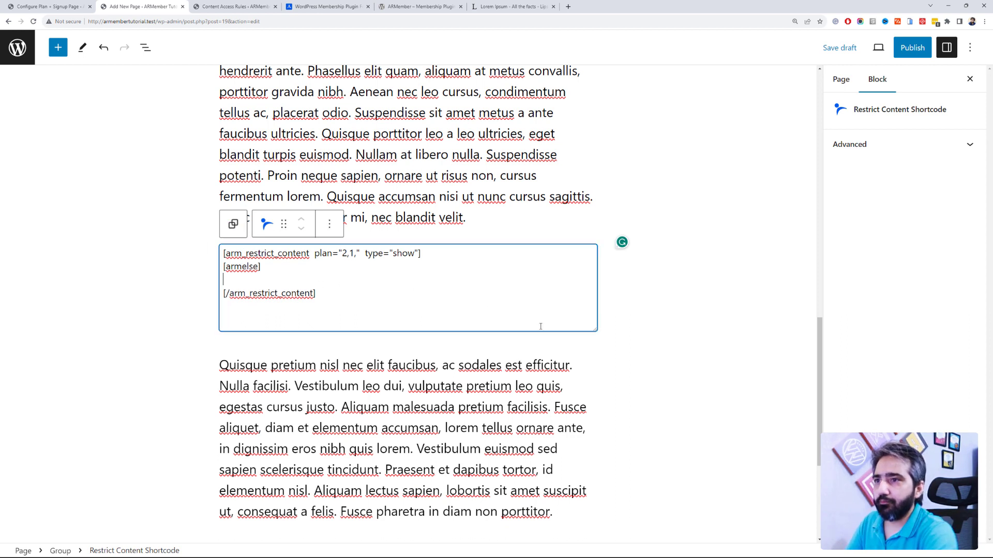
# Step: Add a Buttons block labelled 'Download Book' below the shortcode inside the Group
pyautogui.click(585, 328)
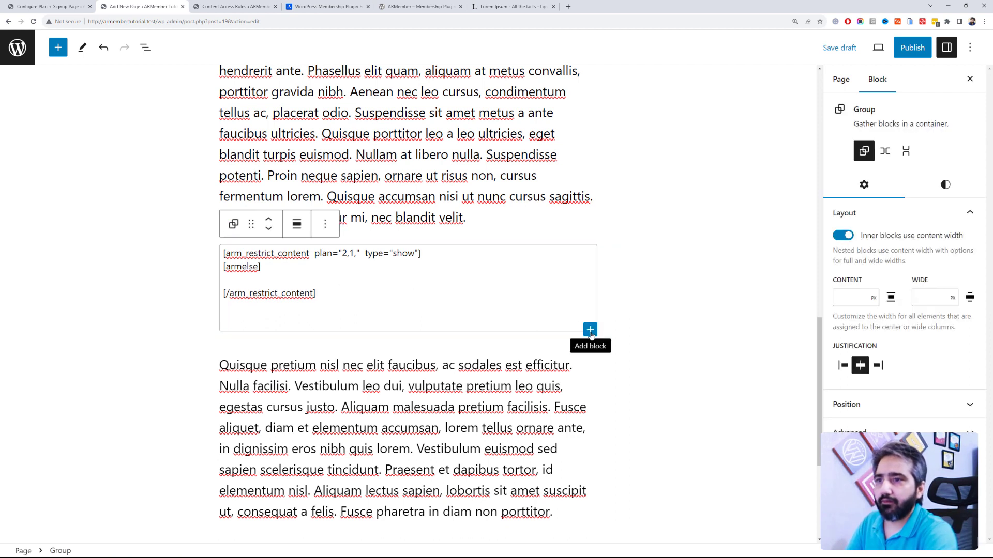
pyautogui.click(590, 329)
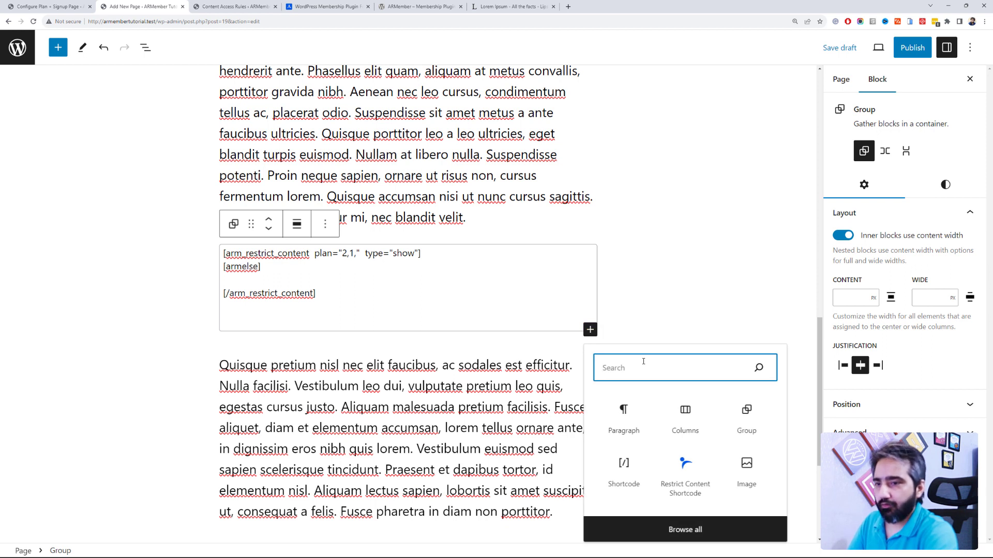
pyautogui.write('butt')
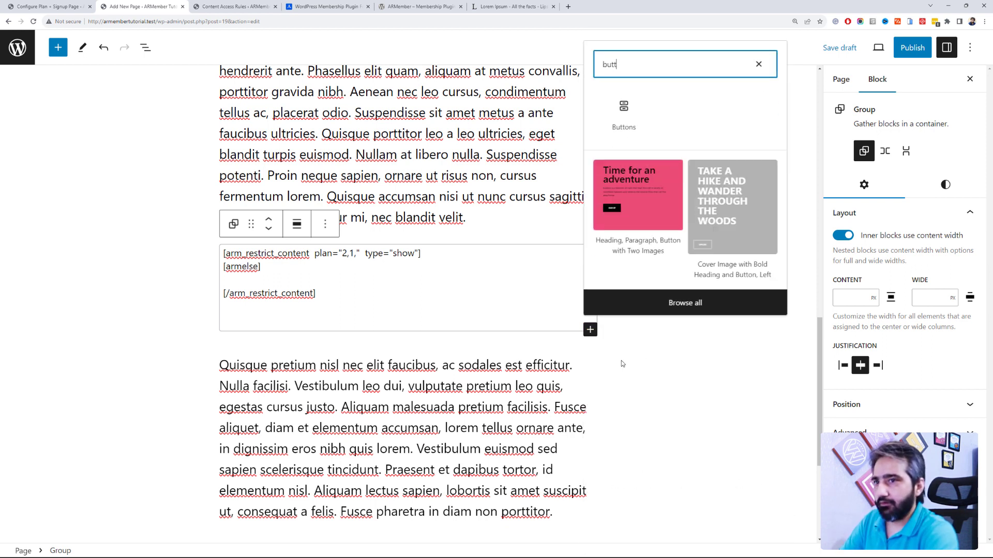
pyautogui.click(624, 102)
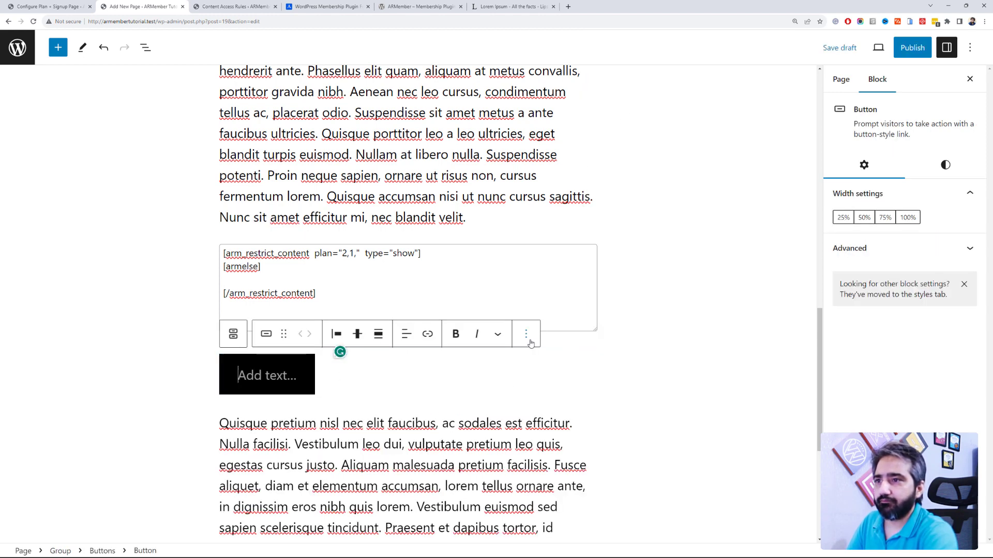
pyautogui.write('Download Book')
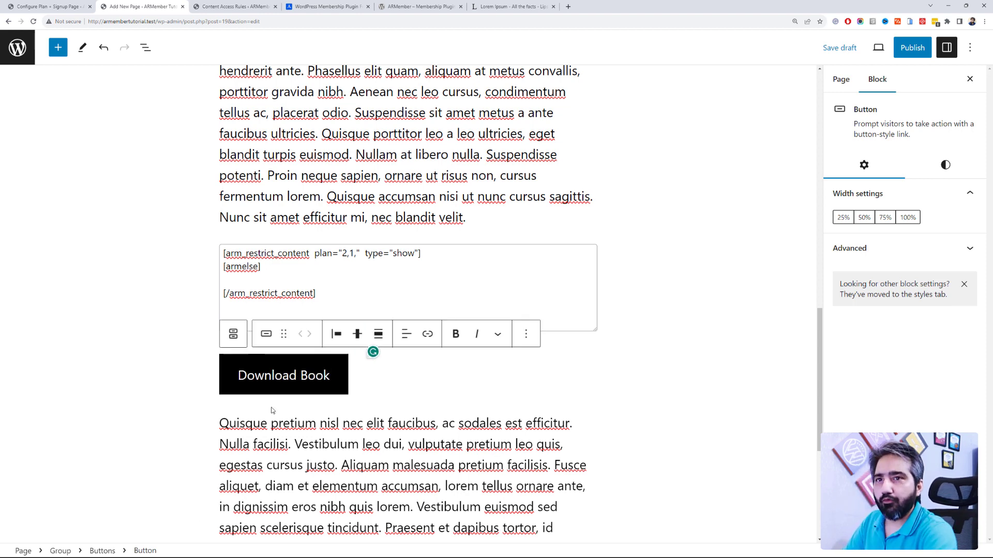
pyautogui.press('Down')
pyautogui.press('Up')
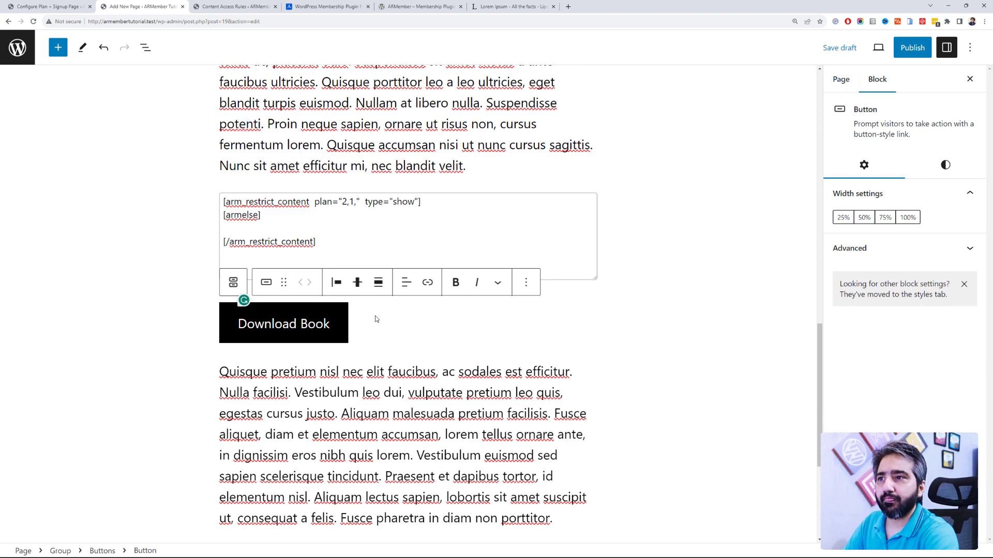
pyautogui.click(427, 282)
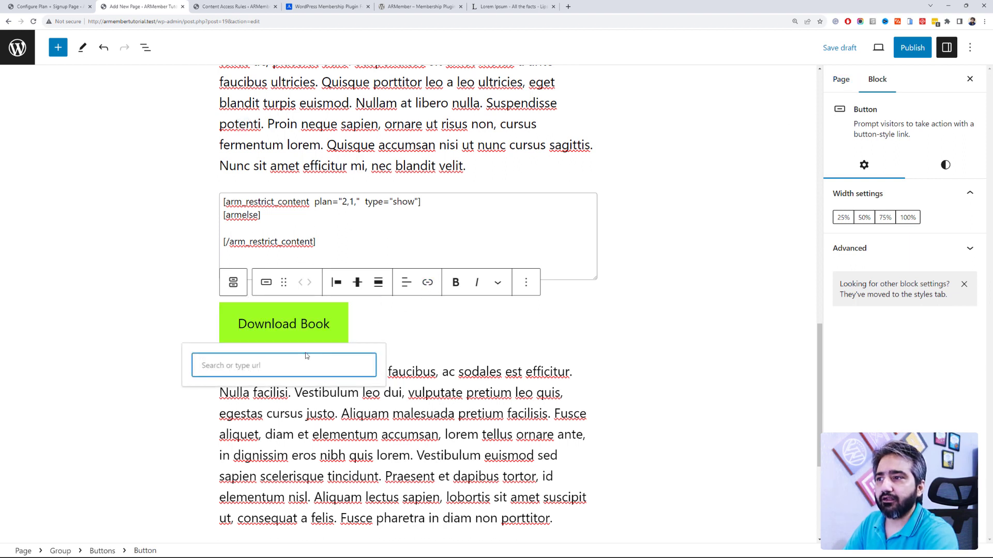
pyautogui.click(150, 18)
pyautogui.moveTo(157, 21); pyautogui.dragTo(32, 29)
pyautogui.hotkey('ctrl', 'c')
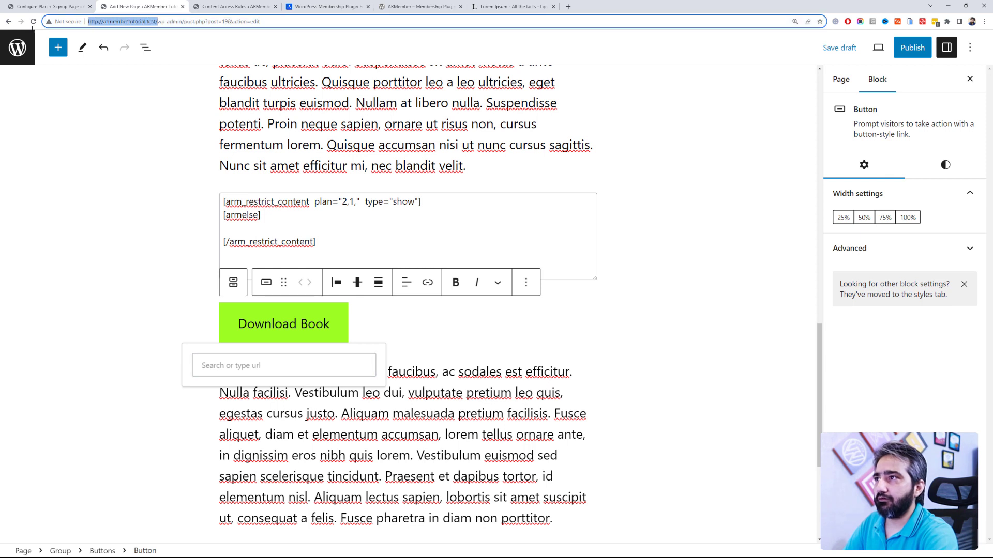
pyautogui.click(325, 359)
pyautogui.hotkey('ctrl', 'v')
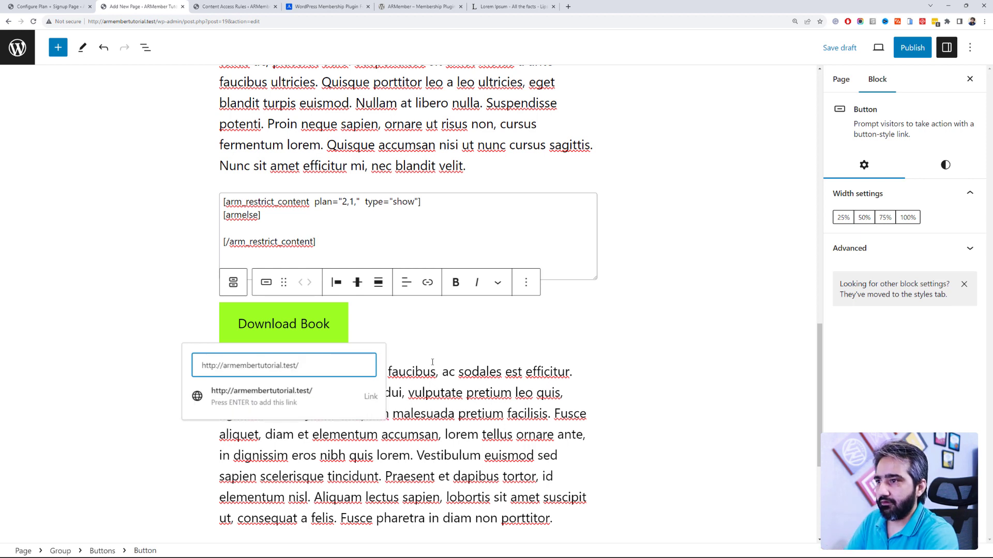
pyautogui.press('Return')
pyautogui.click(244, 356)
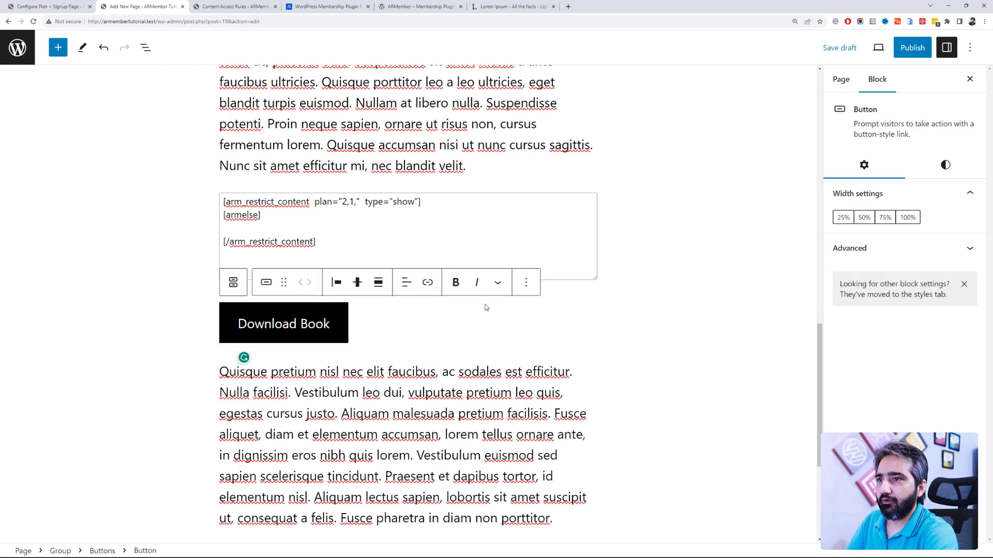
pyautogui.click(526, 284)
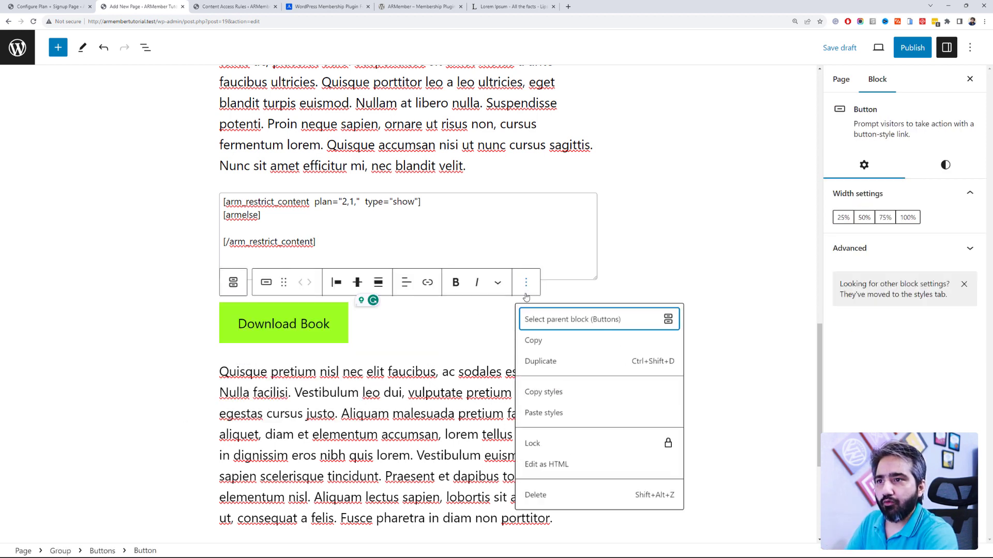
# Step: Copy the Download Book button and paste its markup into the shortcode's empty line
pyautogui.click(548, 341)
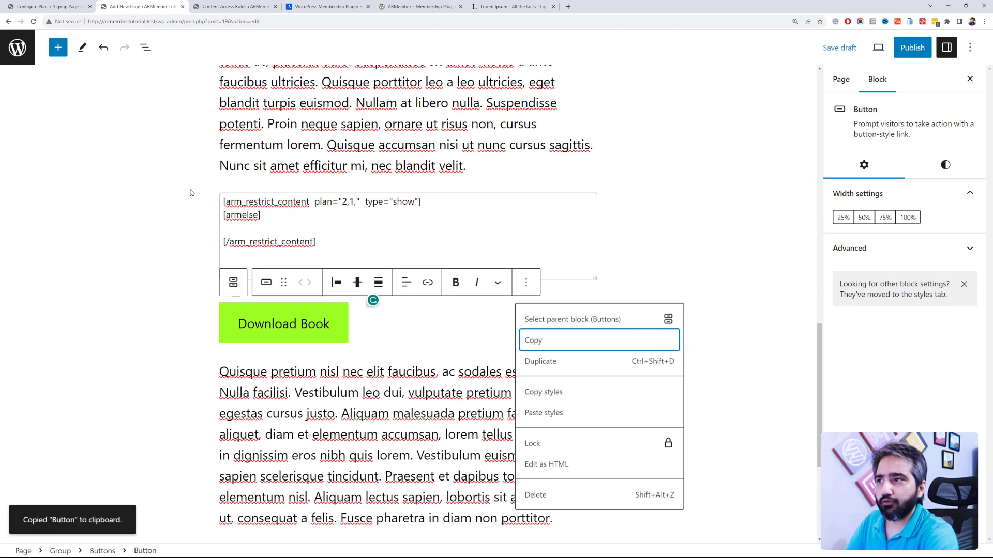
pyautogui.click(276, 231)
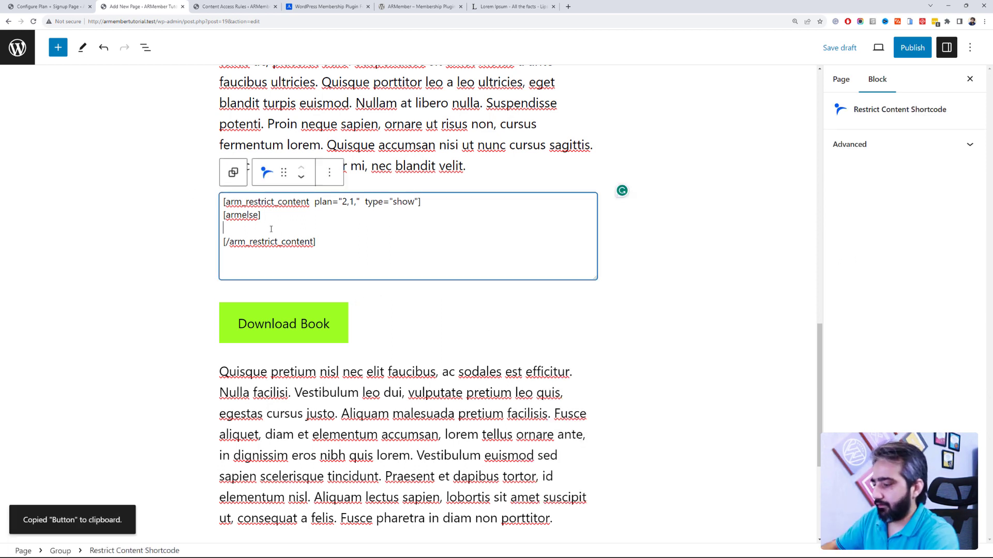
pyautogui.write('<!-- wp:button --> <div class="wp-block-button"><a class="wp-block-button__link wp-element-button">Download Book</a></div> <!-- /wp:button -->')
pyautogui.press('Return')
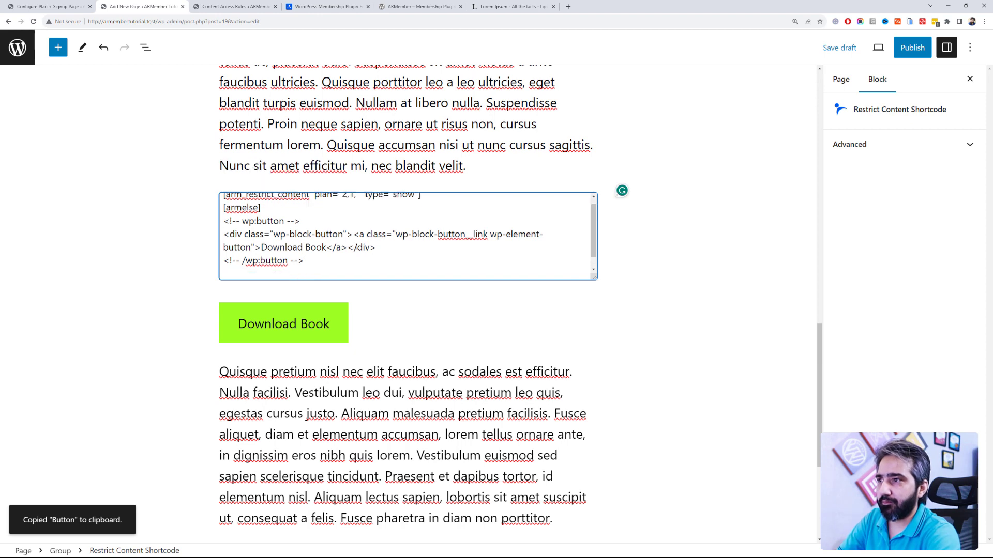
# Step: Delete the standalone Download Book button below the shortcode
pyautogui.click(351, 324)
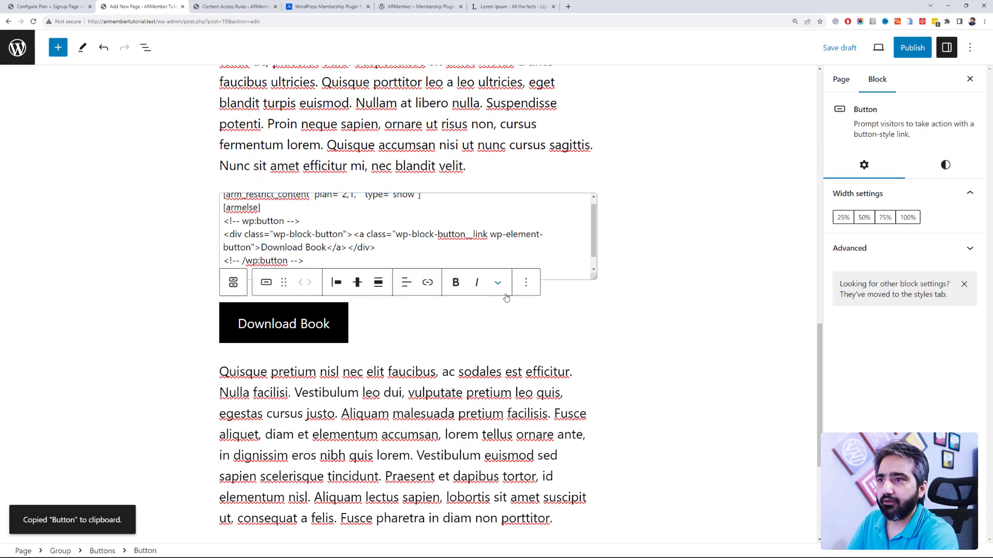
pyautogui.click(526, 283)
pyautogui.click(569, 495)
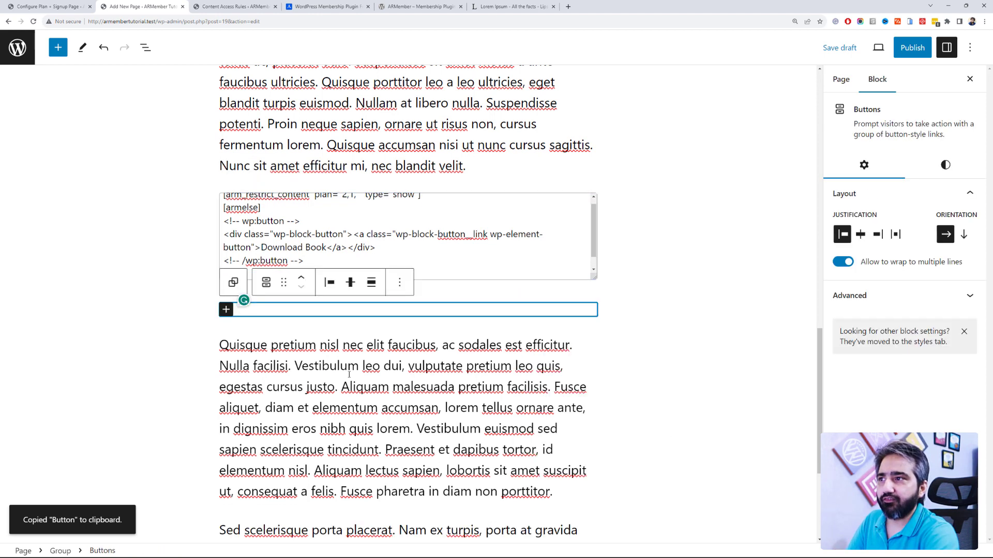
pyautogui.click(438, 274)
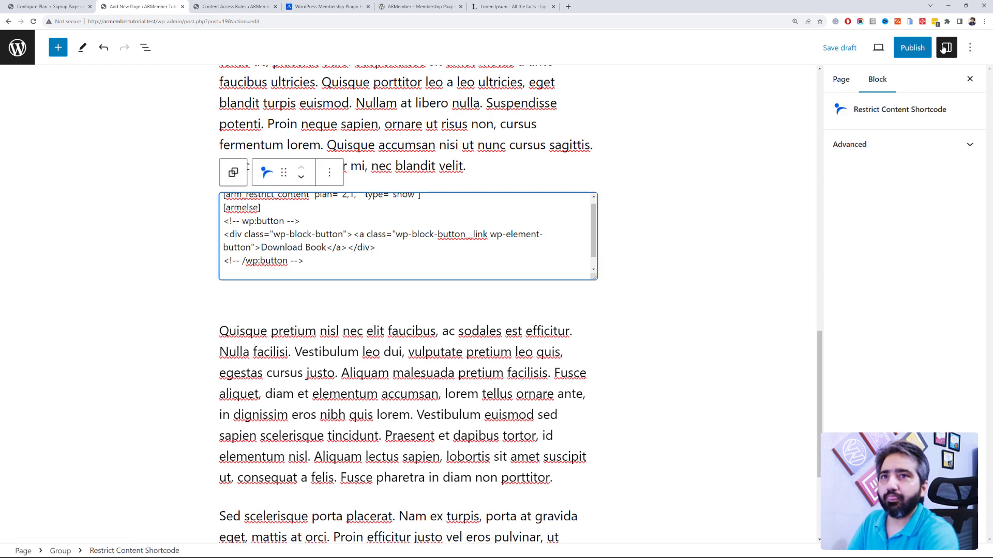
# Step: Publish the Download Free AI Books page and dismiss the publish summary
pyautogui.click(898, 48)
pyautogui.click(897, 48)
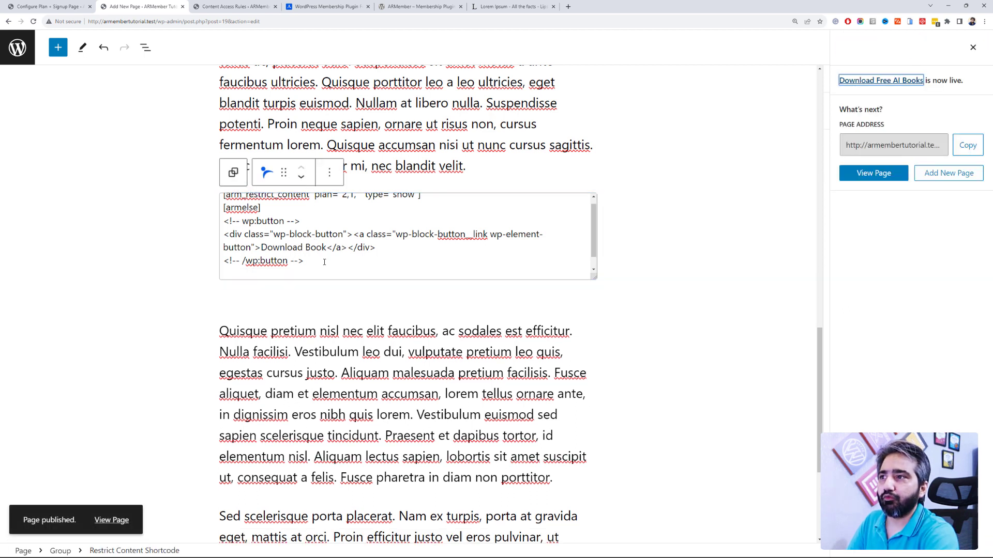
pyautogui.scroll(-1, 349, 249)
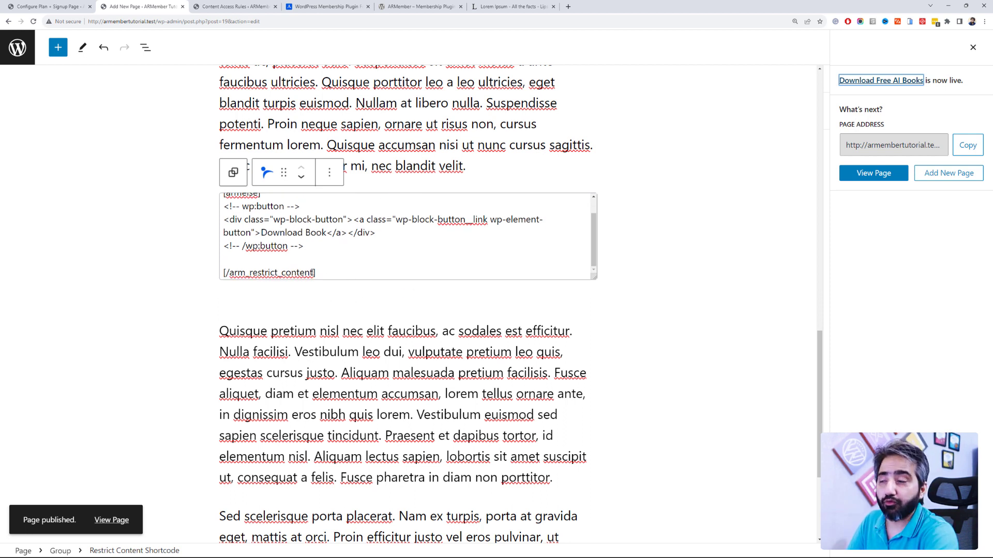
pyautogui.scroll(5, 314, 273)
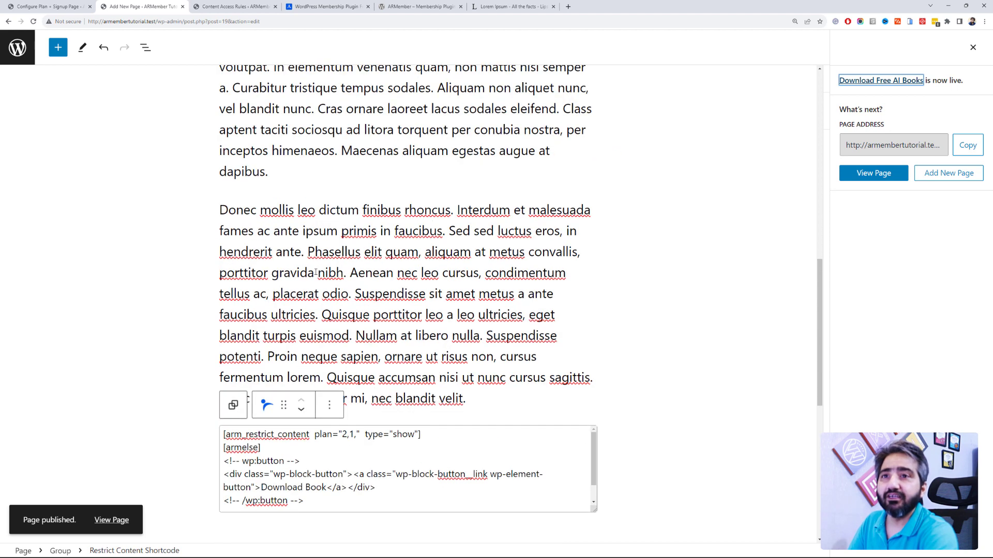
pyautogui.click(973, 48)
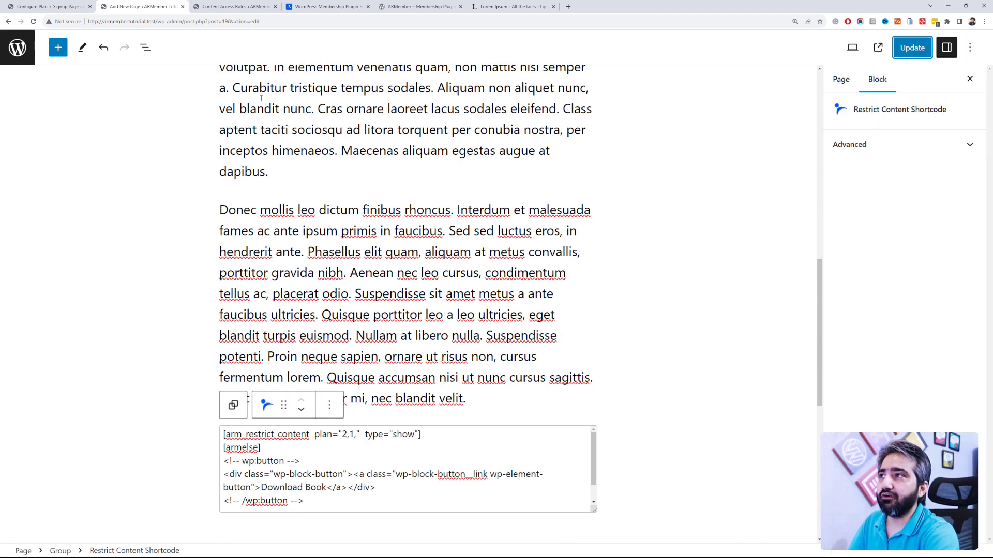
# Step: Close the page editor and load the site's home page in an incognito window using its copied address
pyautogui.click(182, 7)
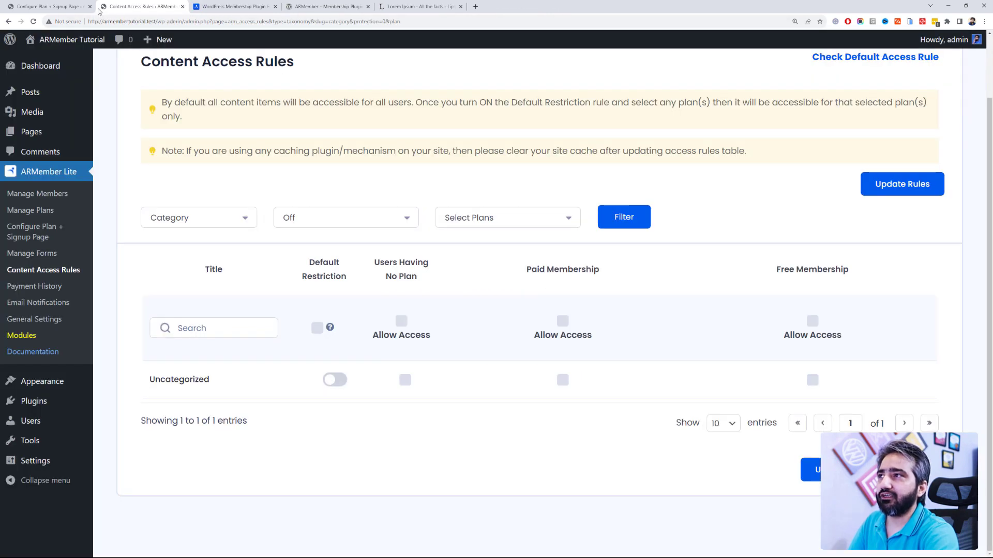
pyautogui.click(57, 5)
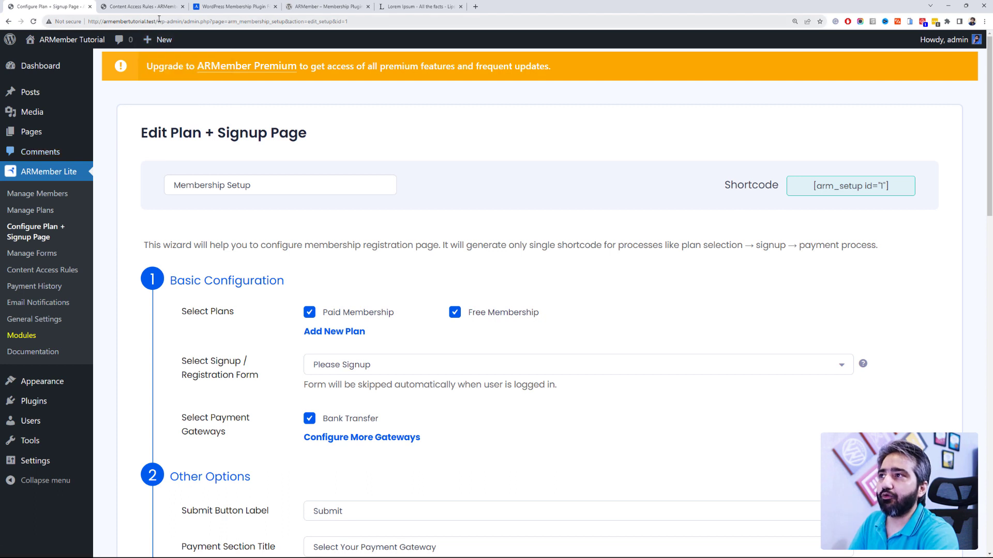
pyautogui.moveTo(158, 21); pyautogui.dragTo(73, 21)
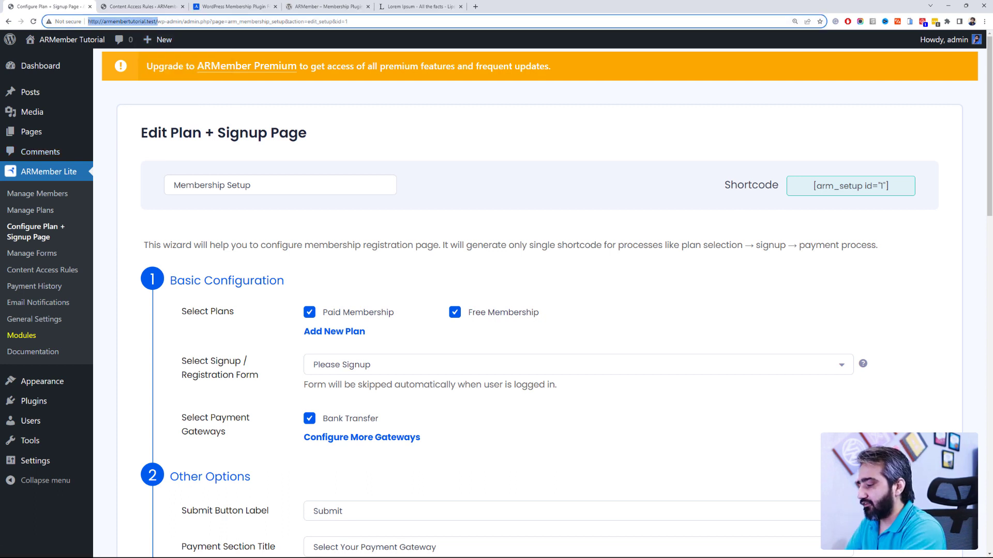
pyautogui.hotkey('ctrl', 'c')
pyautogui.hotkey('ctrl', 'shift', 'n')
pyautogui.hotkey('ctrl', 'v')
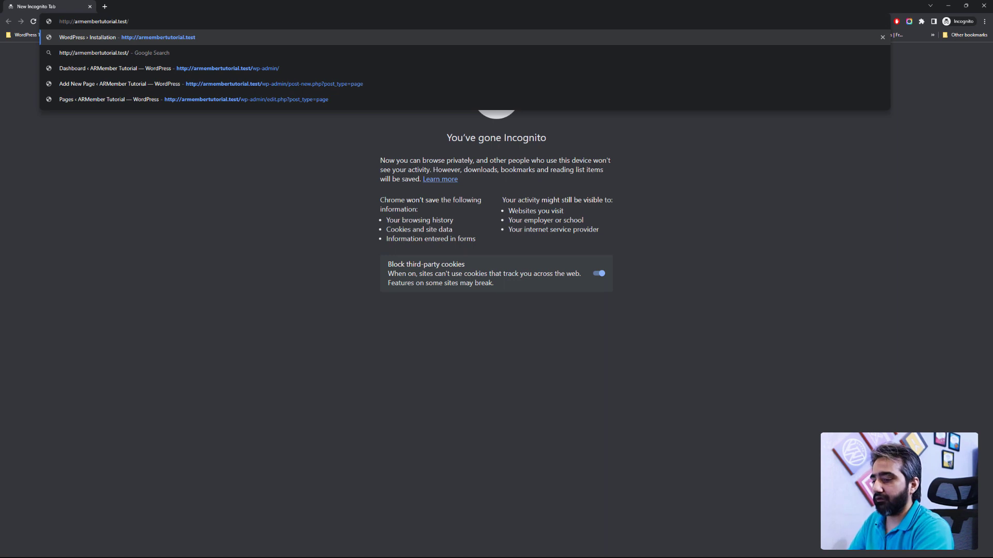
pyautogui.press('Return')
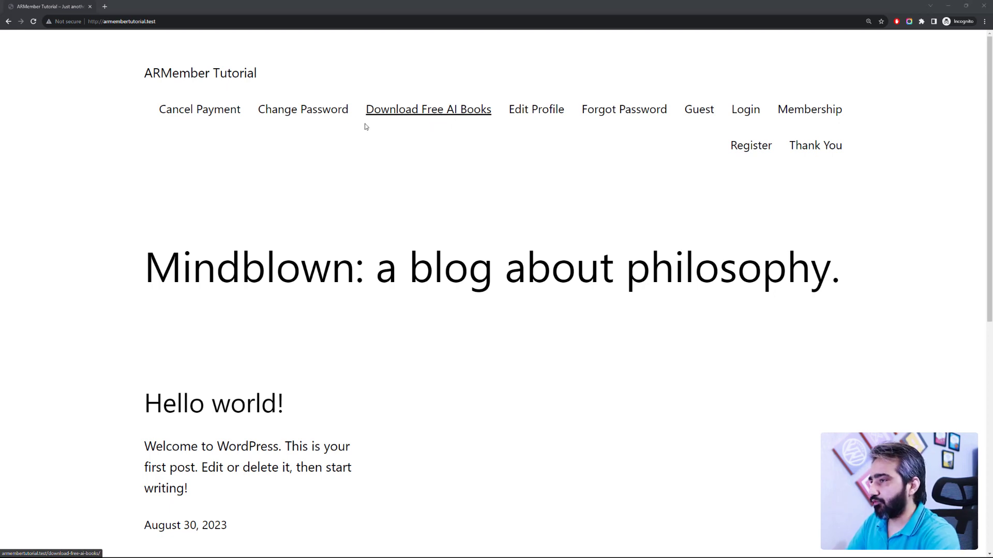
pyautogui.hotkey('alt', 'Tab')
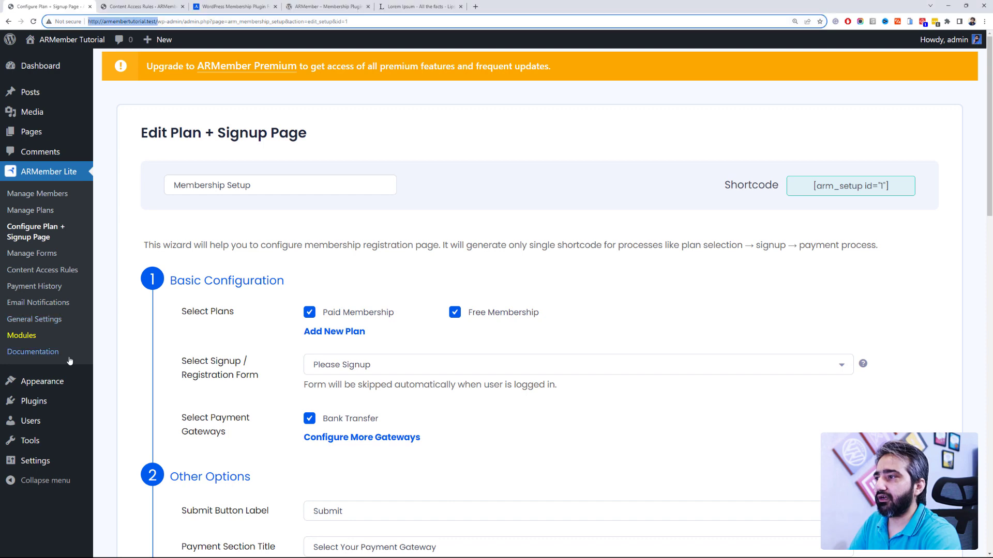
# Step: Install the Astra theme from Appearance > Themes > Add New
pyautogui.moveTo(73, 381)
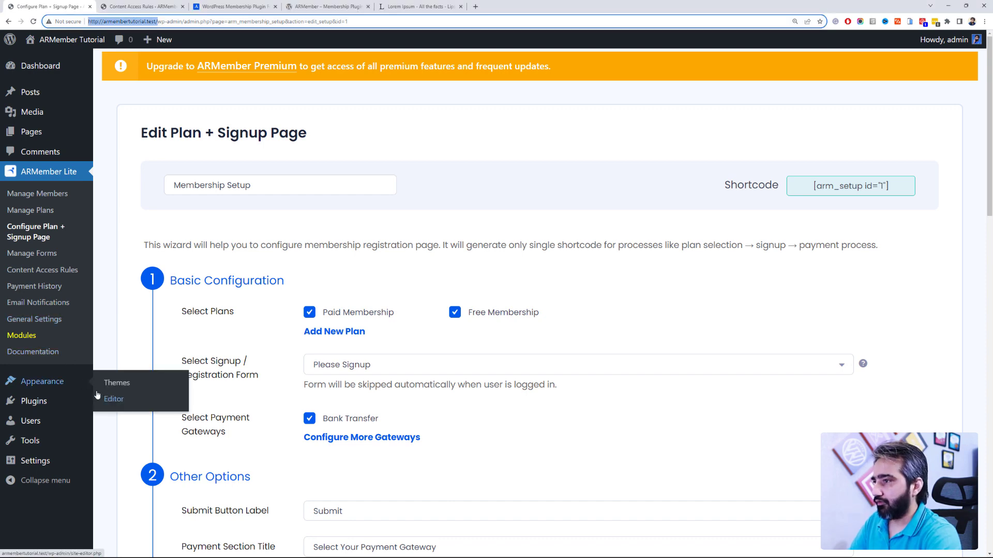
pyautogui.click(111, 383)
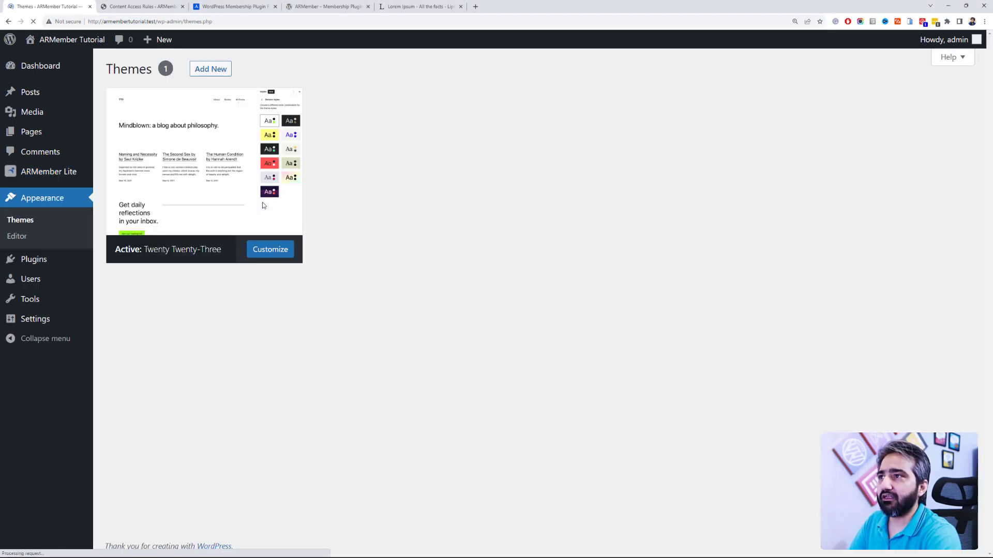
pyautogui.click(262, 206)
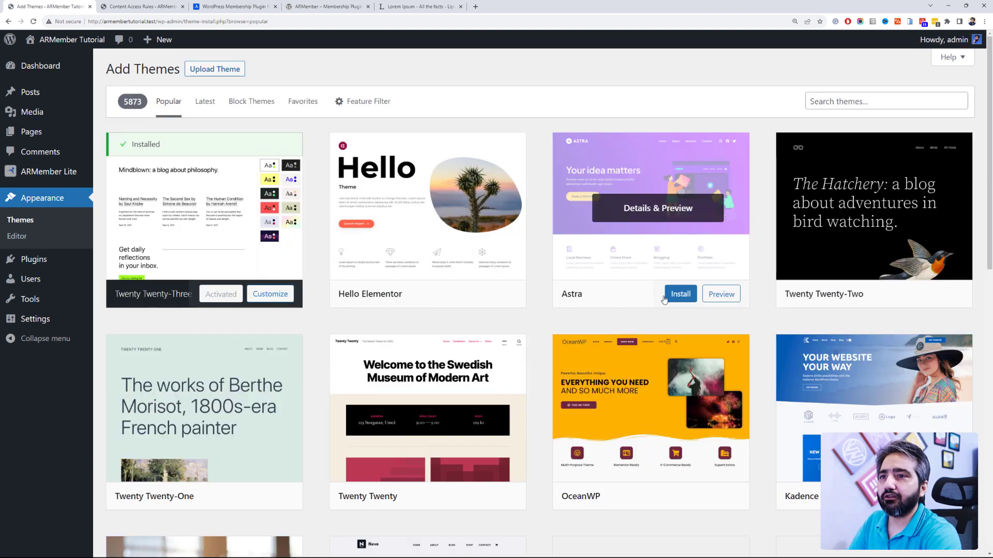
pyautogui.click(666, 295)
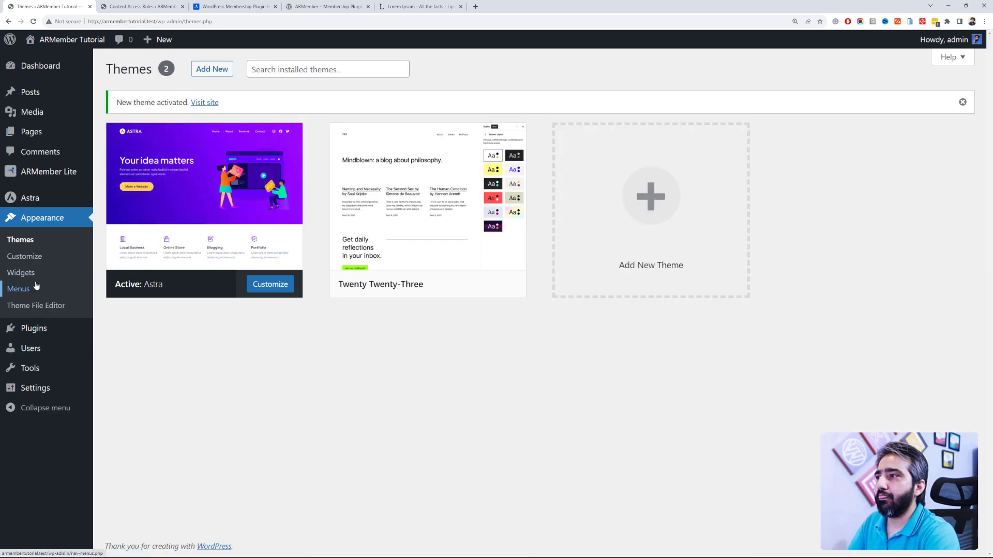
# Step: Save the Main Menu with its Member Area label as the Primary Menu and check the site header
pyautogui.moveTo(358, 147)
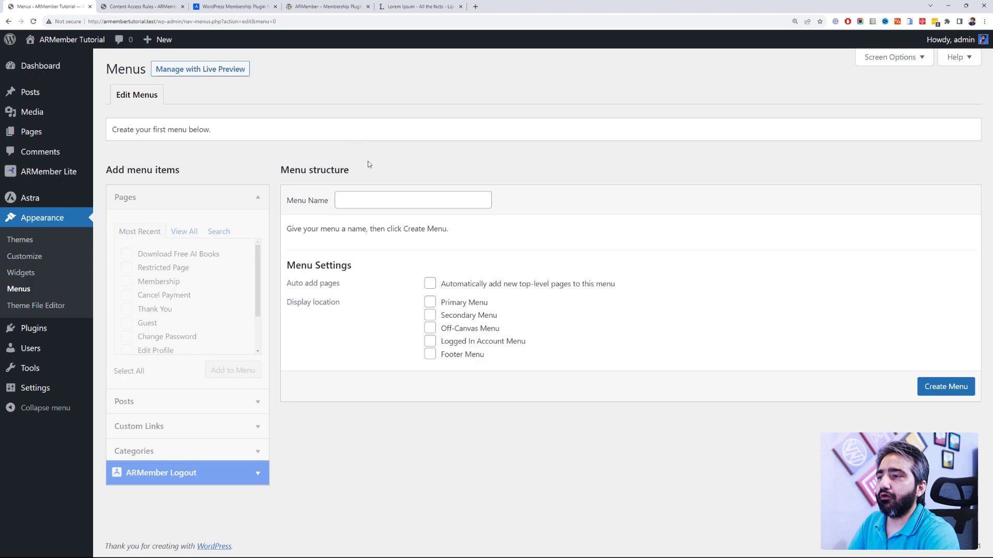
pyautogui.click(403, 199)
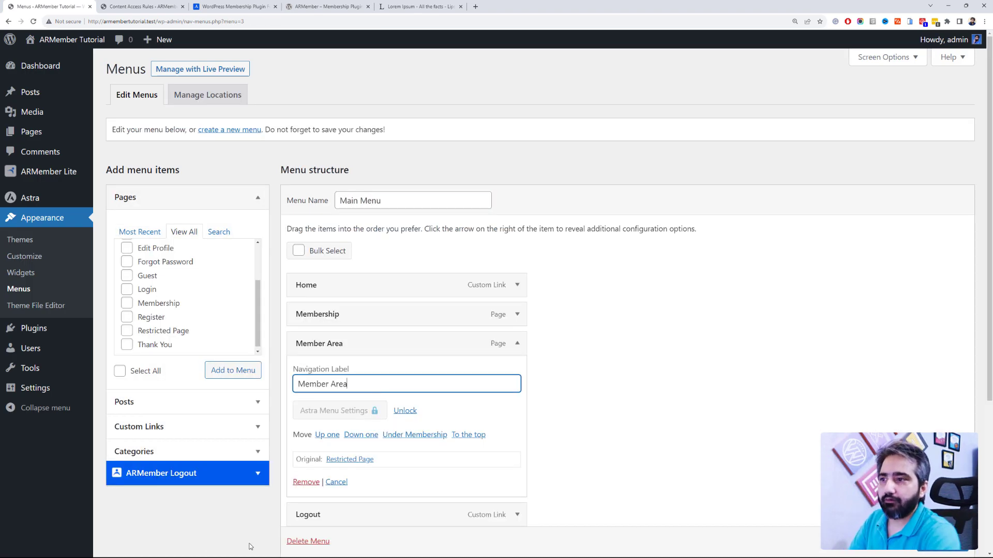
pyautogui.scroll(-4, 569, 374)
pyautogui.press('Return')
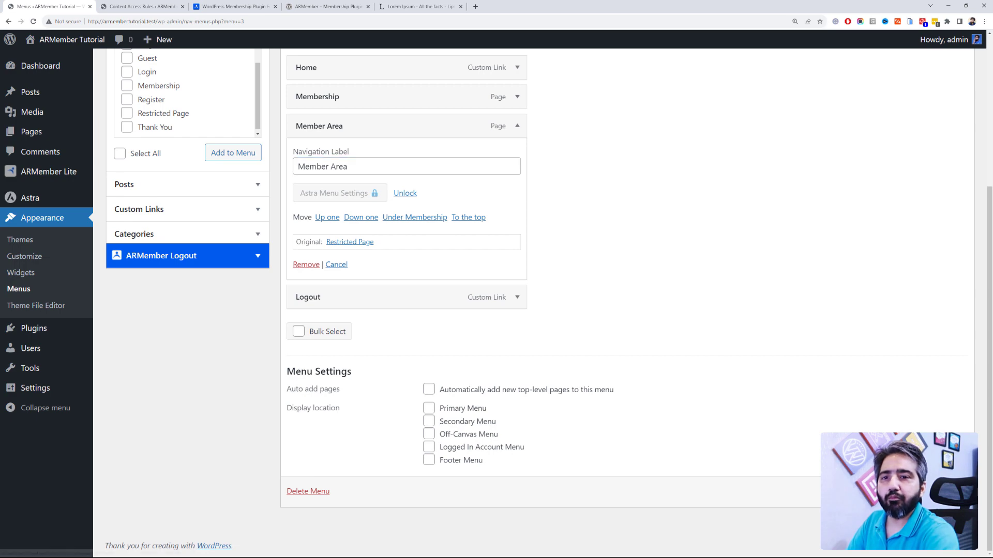
pyautogui.scroll(3, 550, 156)
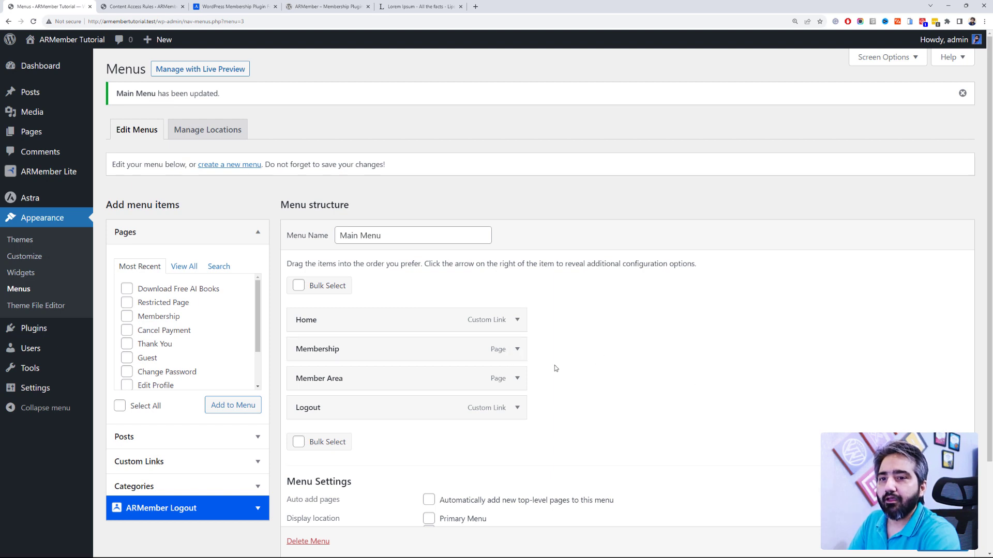
pyautogui.hotkey('alt', 'Tab')
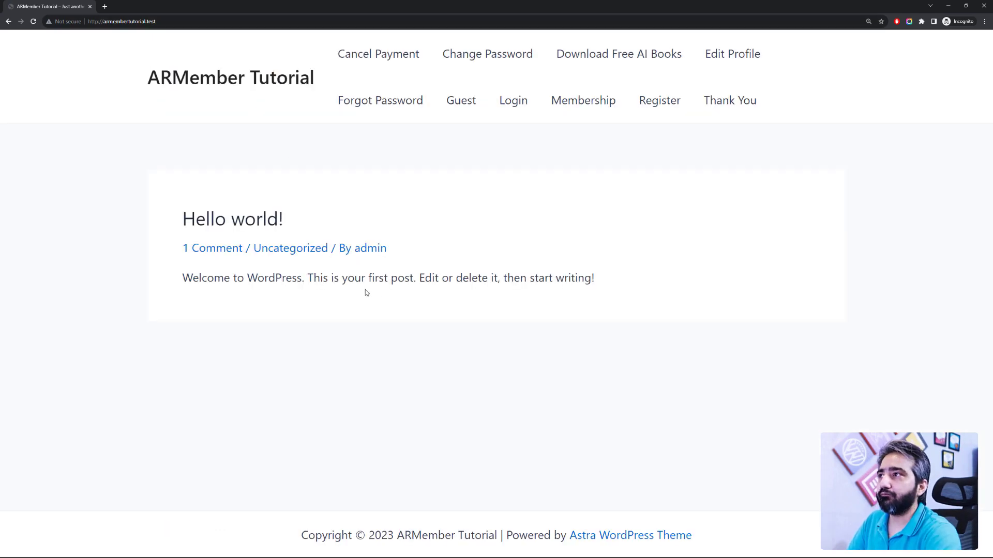
pyautogui.hotkey('alt', 'Tab')
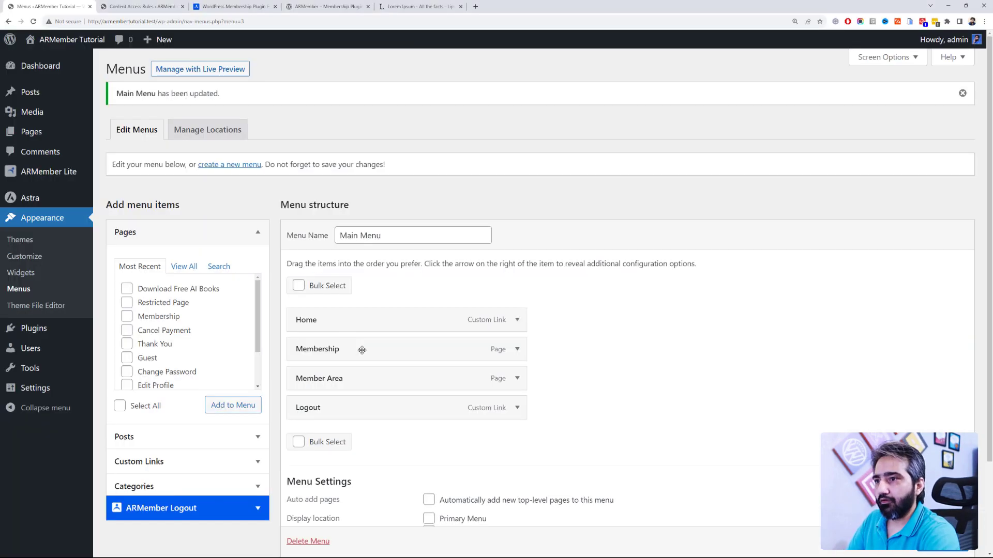
pyautogui.scroll(-2, 414, 448)
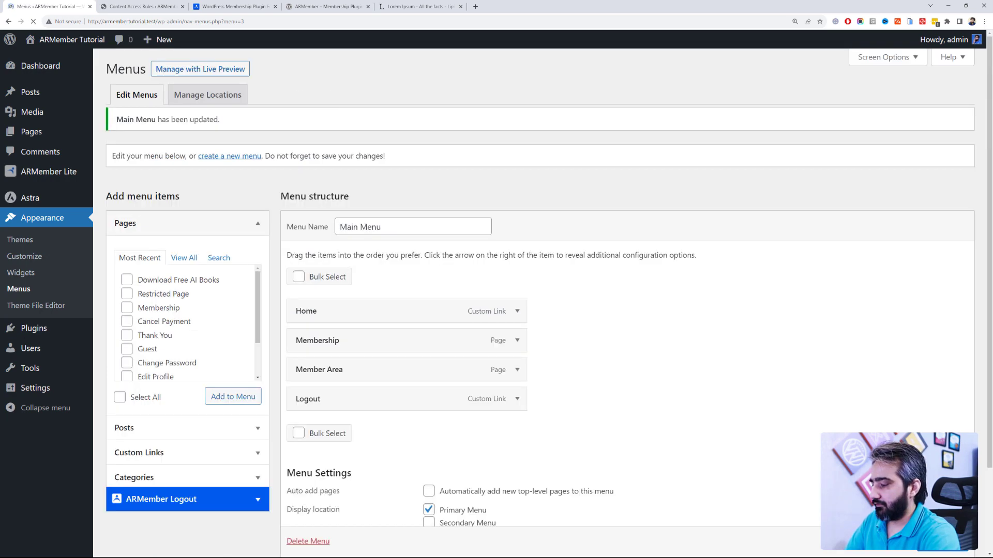
pyautogui.hotkey('alt', 'Tab')
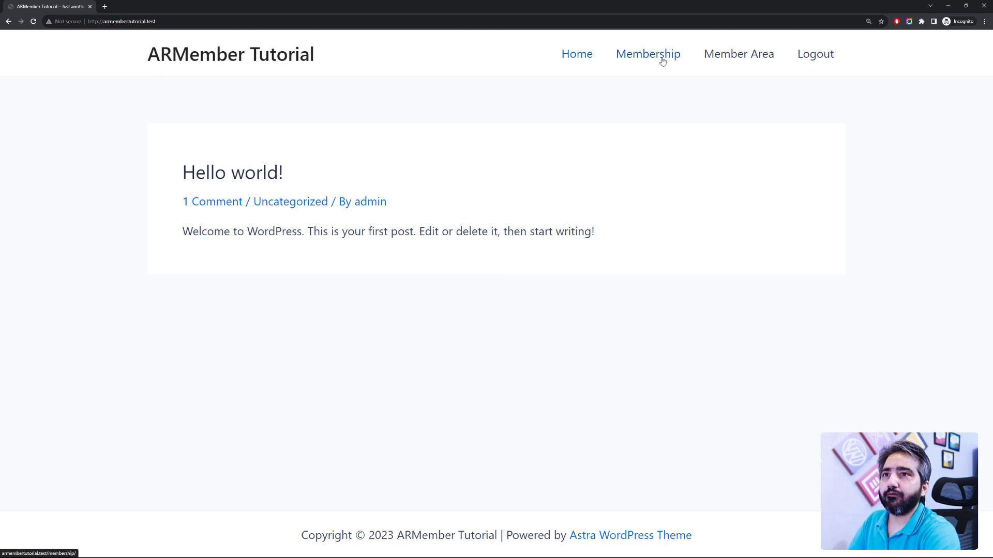
# Step: Follow the Member Area link to the Membership page and pick the Free Membership $0.00 plan
pyautogui.click(717, 61)
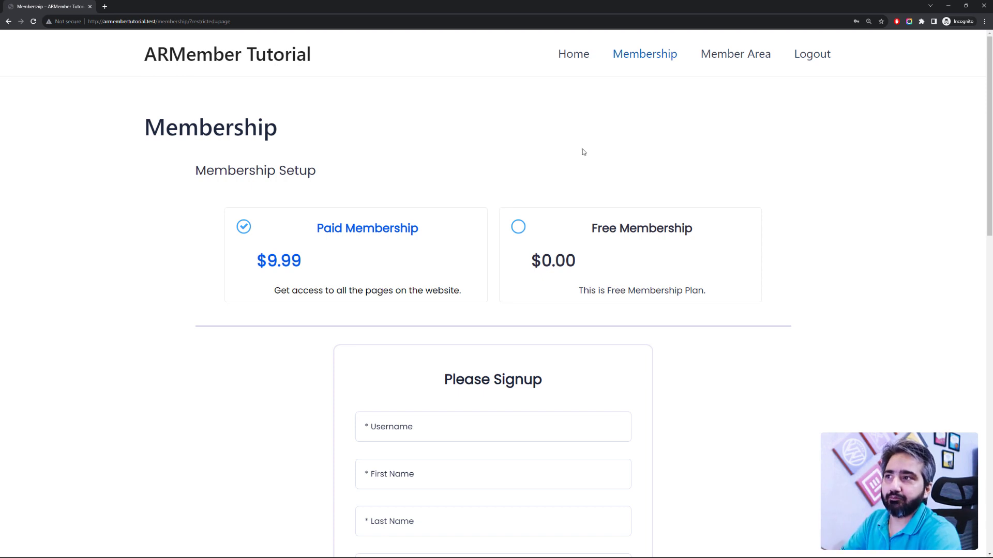
pyautogui.scroll(-2, 583, 150)
pyautogui.scroll(2, 510, 226)
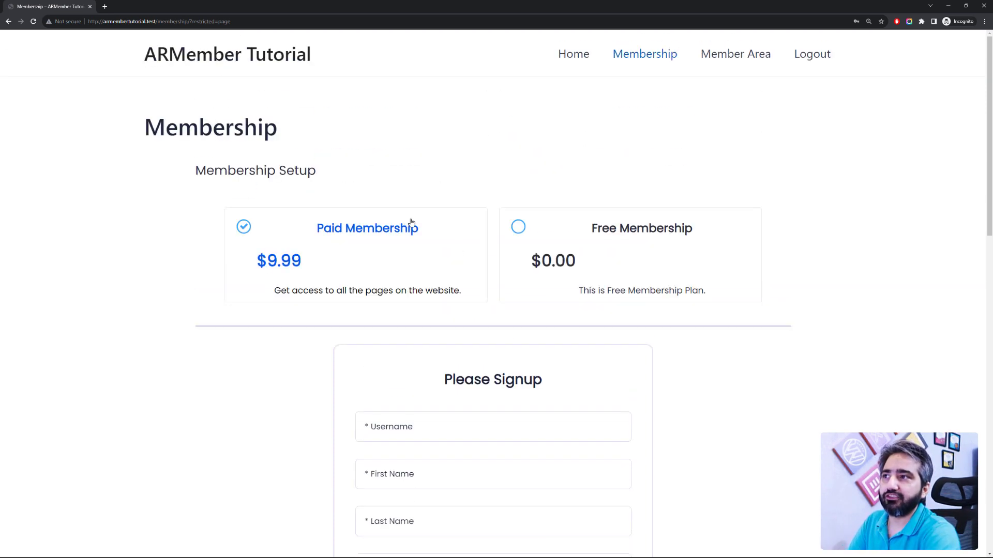
pyautogui.moveTo(282, 130); pyautogui.dragTo(129, 136)
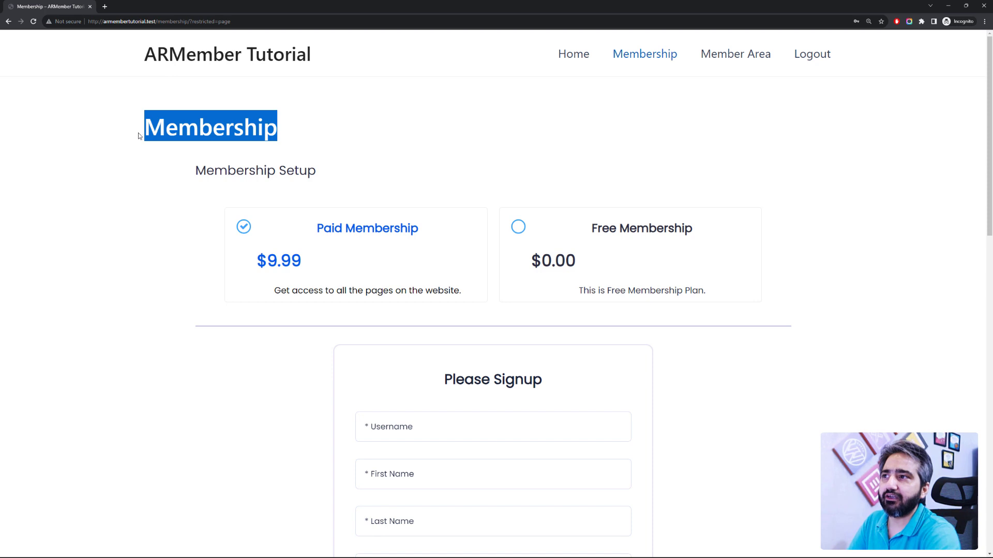
pyautogui.doubleClick(174, 133)
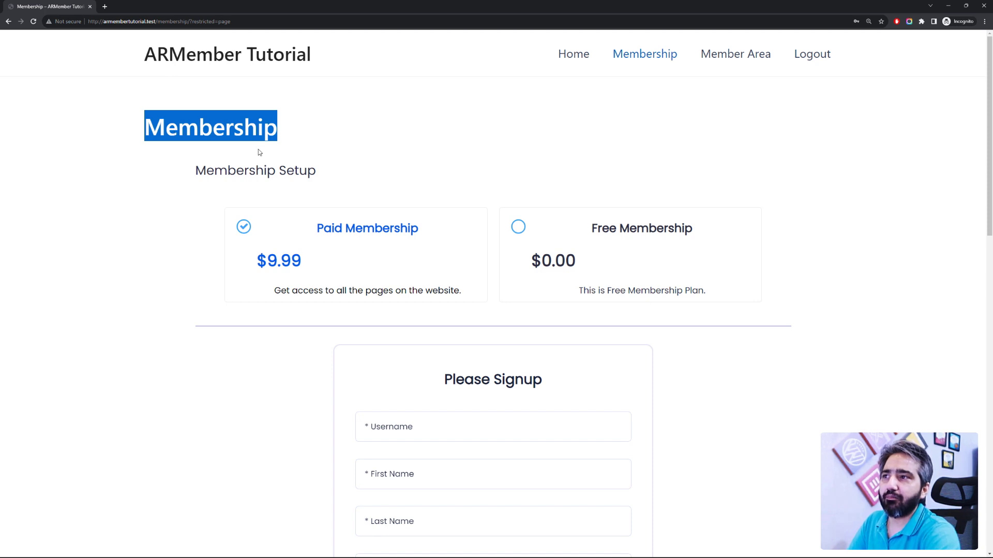
pyautogui.click(319, 172)
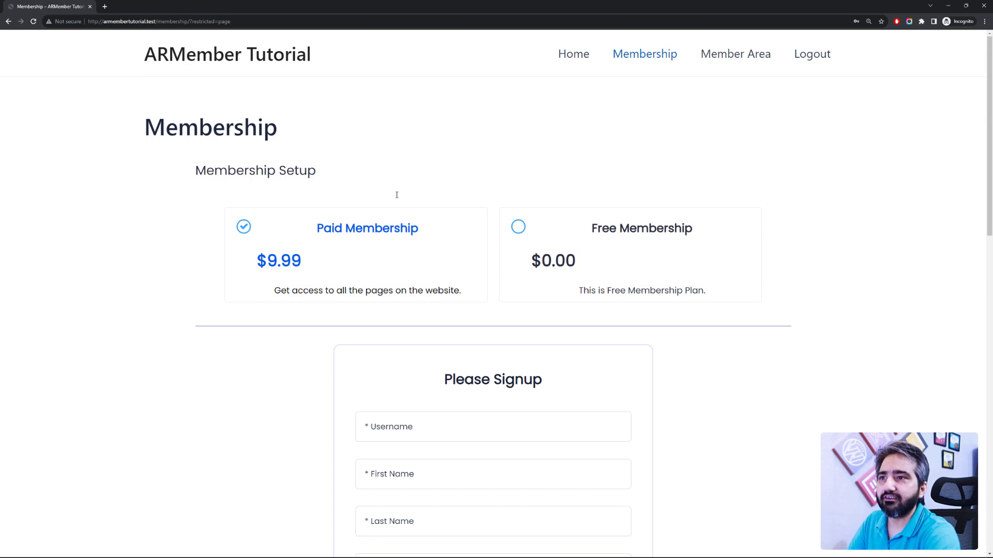
pyautogui.scroll(-2, 311, 318)
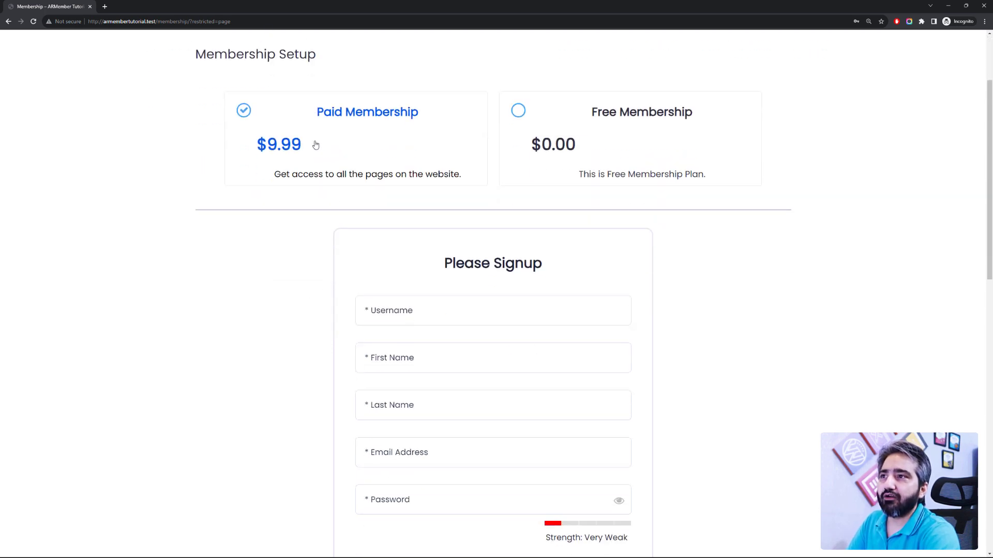
pyautogui.click(517, 121)
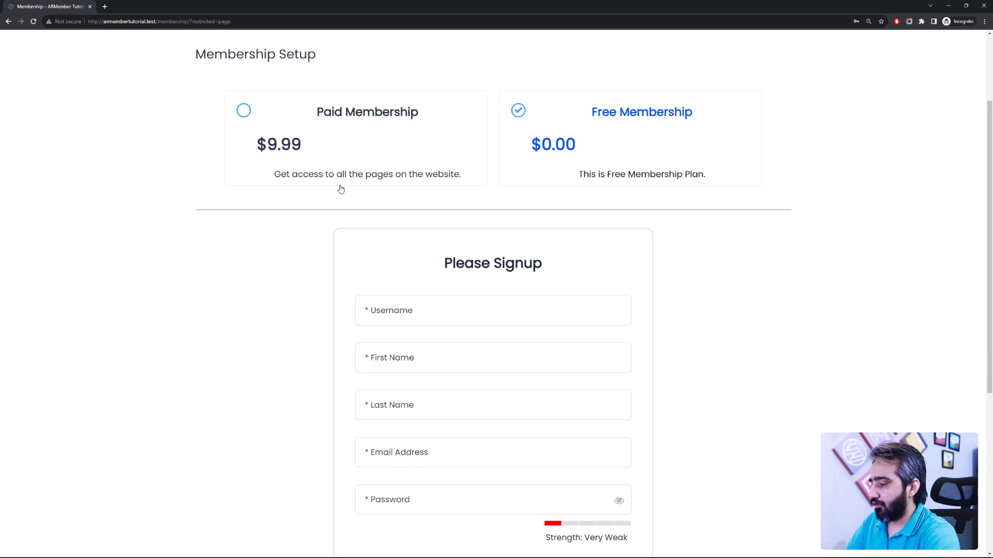
pyautogui.hotkey('alt', 'Tab')
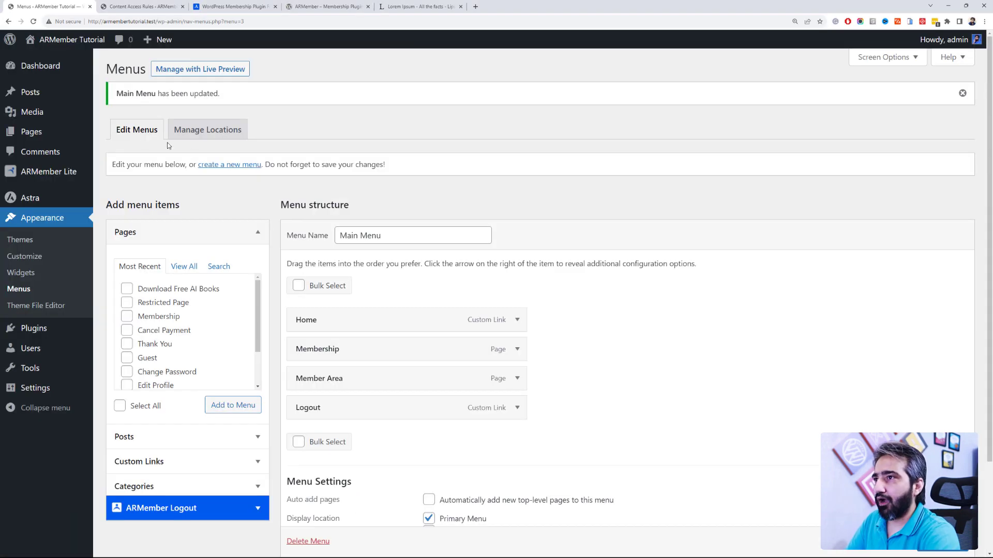
# Step: Open a new post in a background tab, then edit Download Free AI Books and select its first paragraph
pyautogui.click(31, 94)
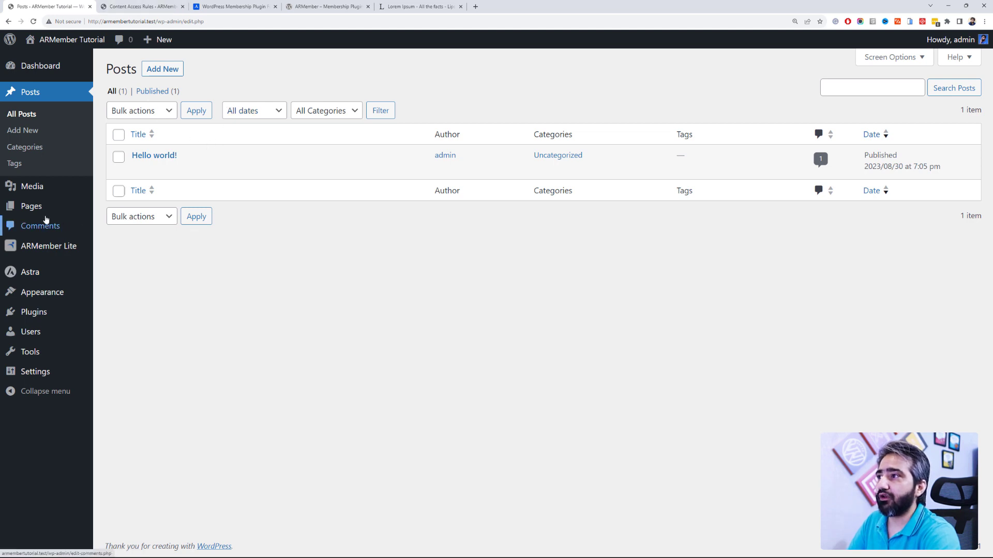
pyautogui.click(31, 206)
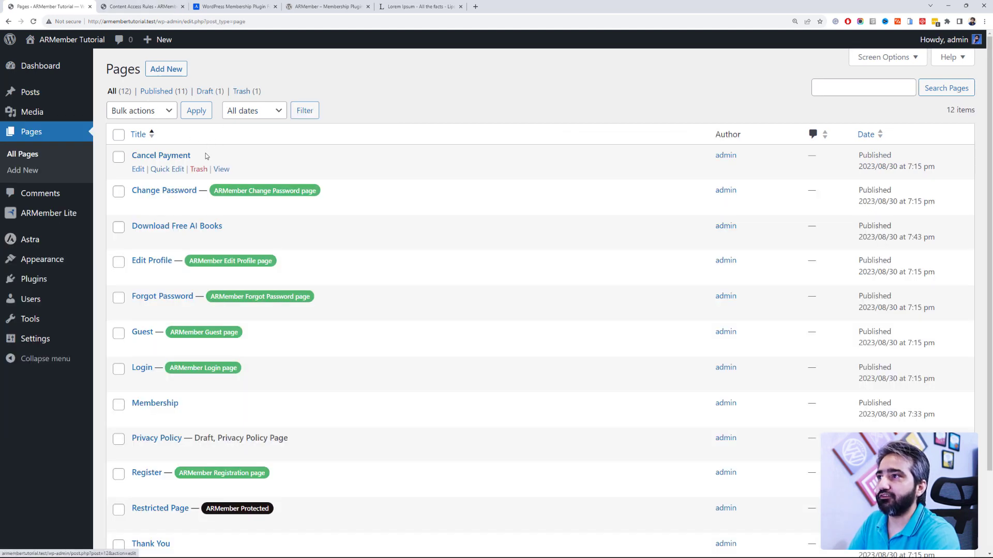
pyautogui.scroll(-3, 212, 248)
pyautogui.scroll(3, 230, 257)
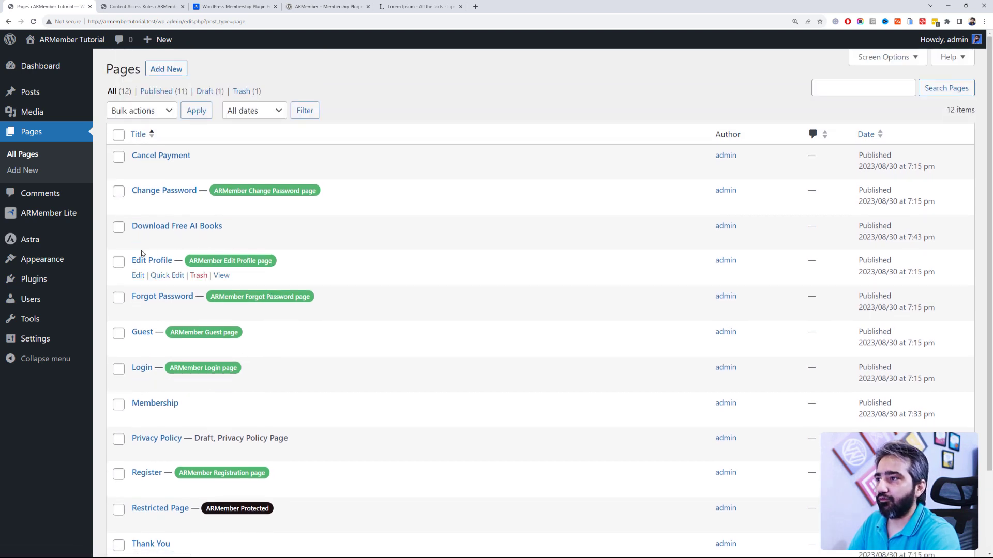
pyautogui.moveTo(54, 98)
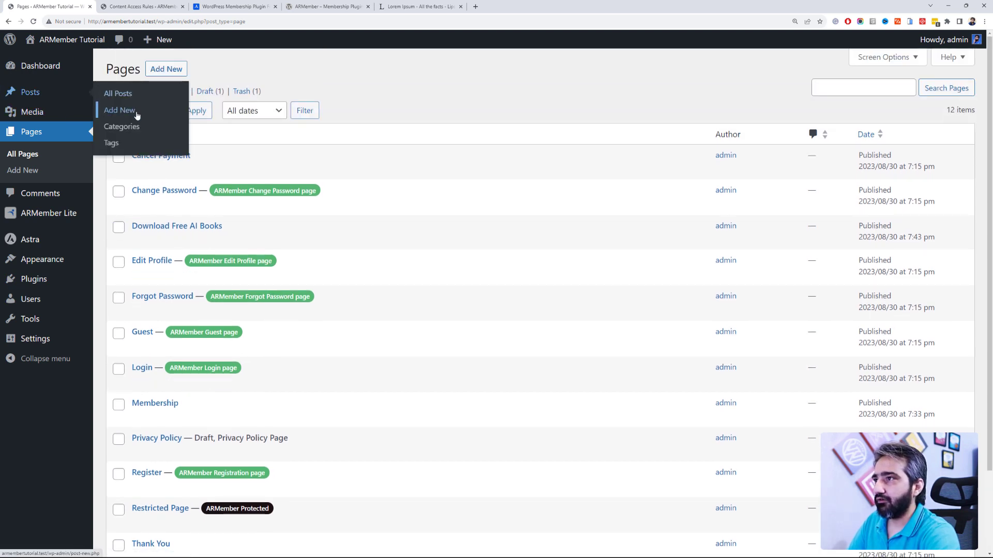
pyautogui.middleClick(116, 109)
pyautogui.click(134, 240)
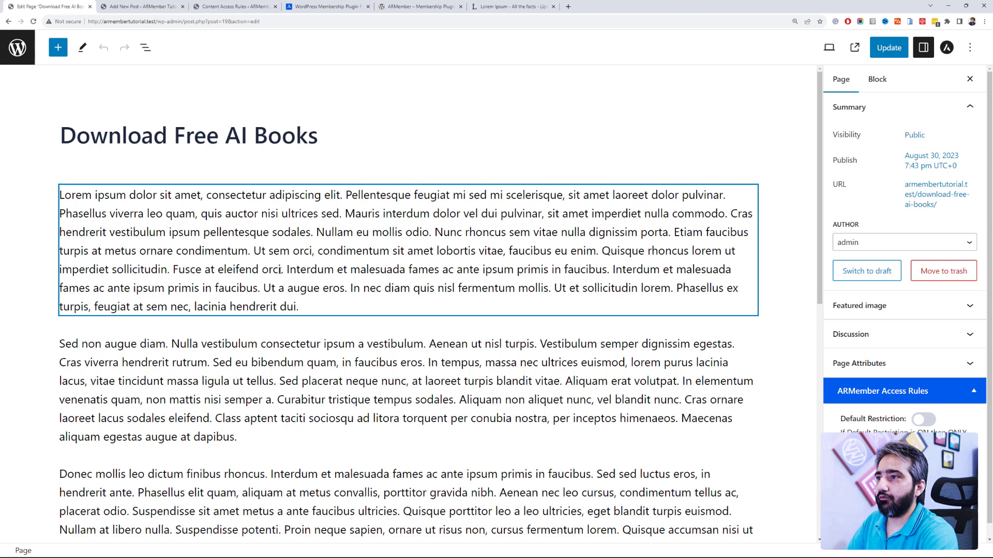
pyautogui.click(279, 269)
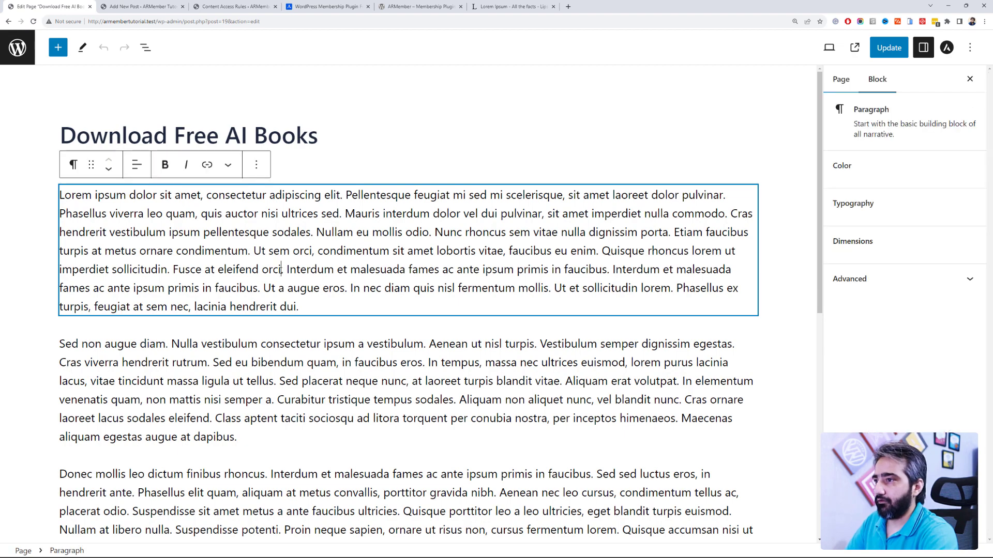
pyautogui.hotkey('ctrl', 'a')
# Step: Copy the page's six paragraph blocks and paste them into the new post's body
pyautogui.click(390, 155)
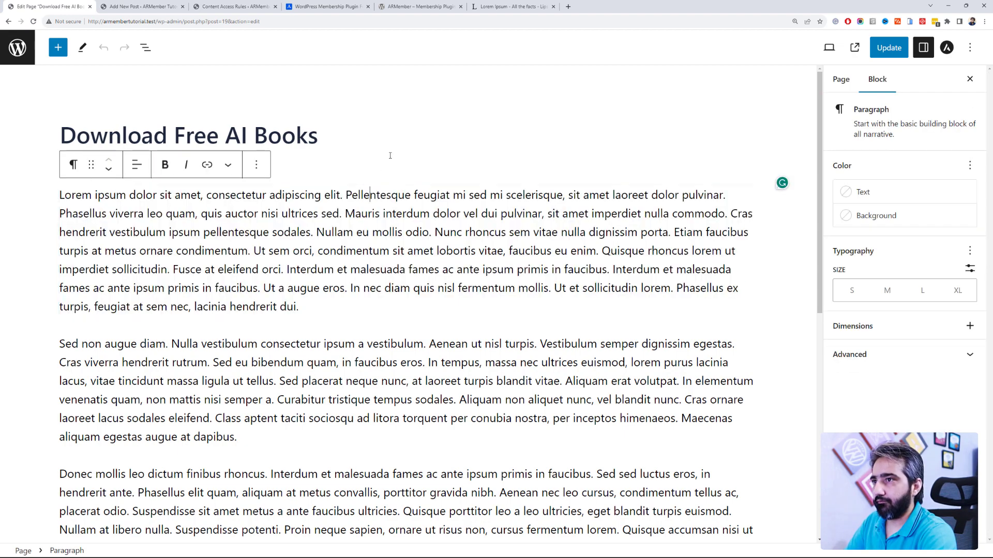
pyautogui.click(32, 275)
pyautogui.hotkey('ctrl', 'a')
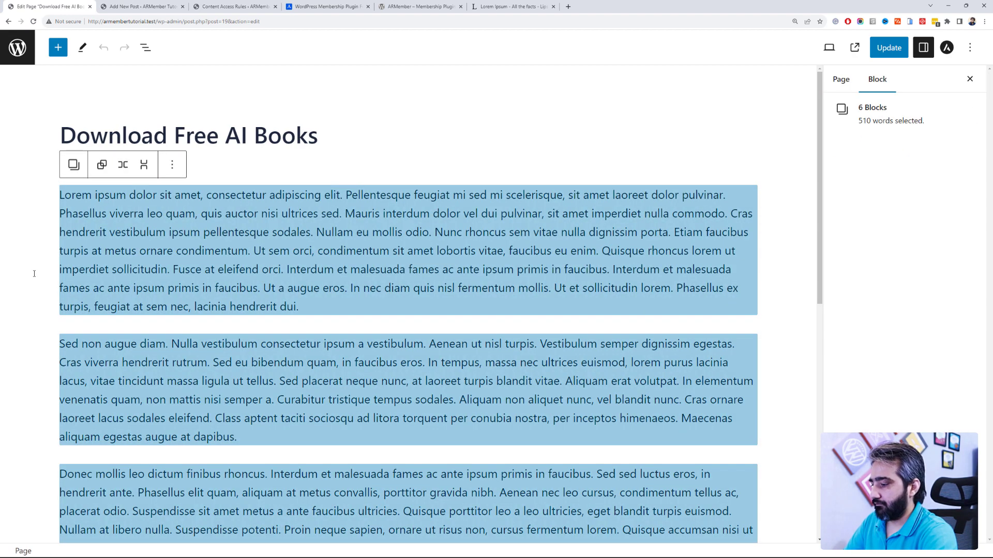
pyautogui.hotkey('ctrl', 'c')
pyautogui.click(139, 6)
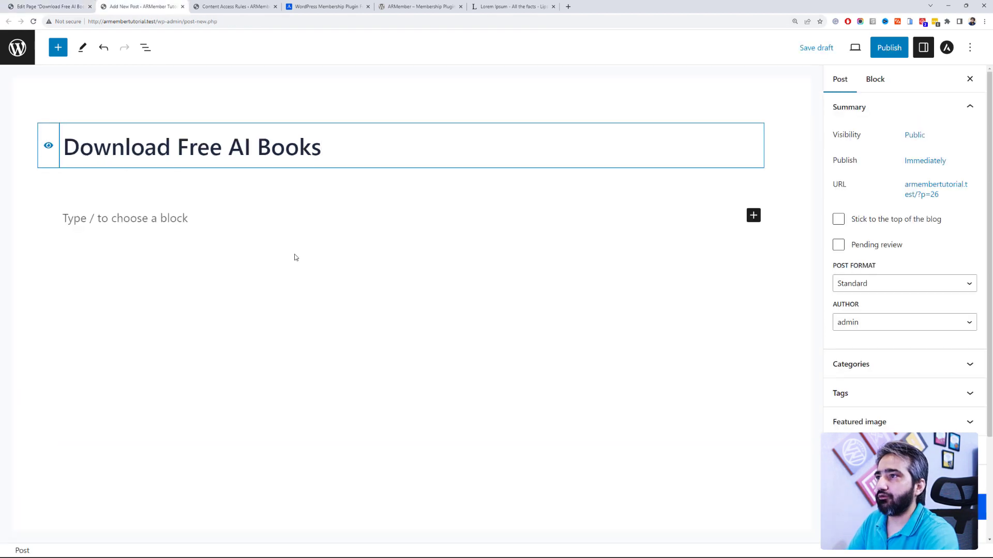
pyautogui.click(222, 218)
pyautogui.hotkey('ctrl', 'v')
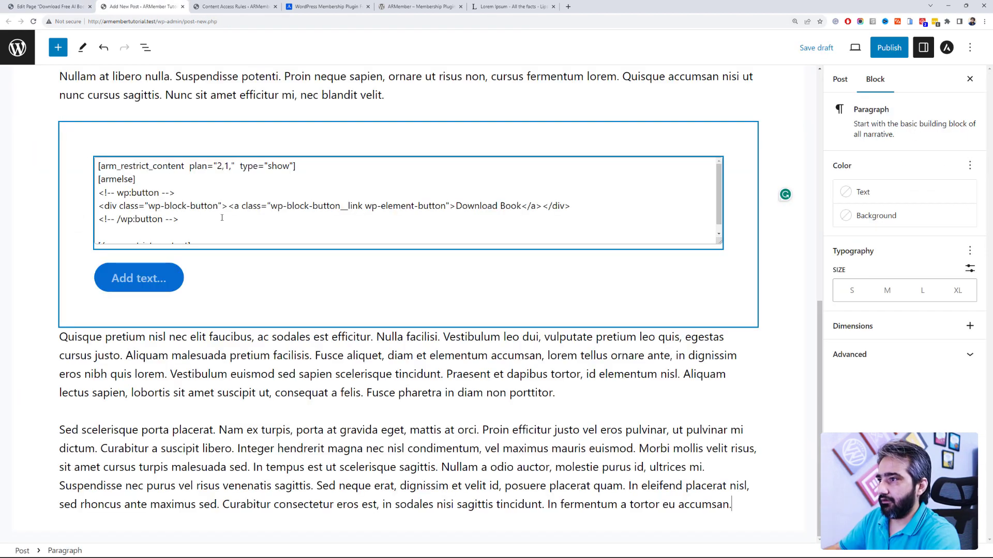
# Step: Delete the empty Button block and its empty Buttons container beneath the shortcode
pyautogui.scroll(3, 310, 269)
pyautogui.click(288, 343)
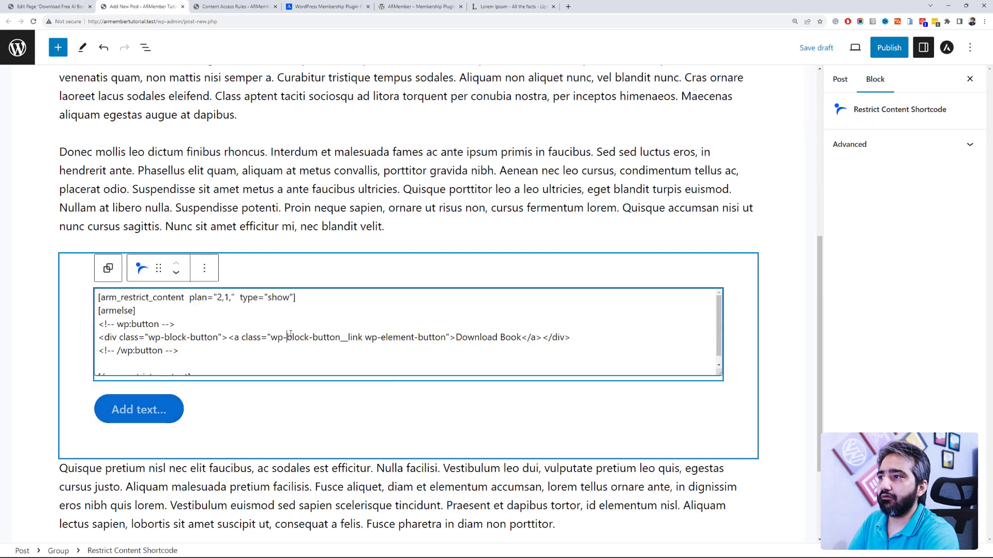
pyautogui.scroll(-1, 262, 351)
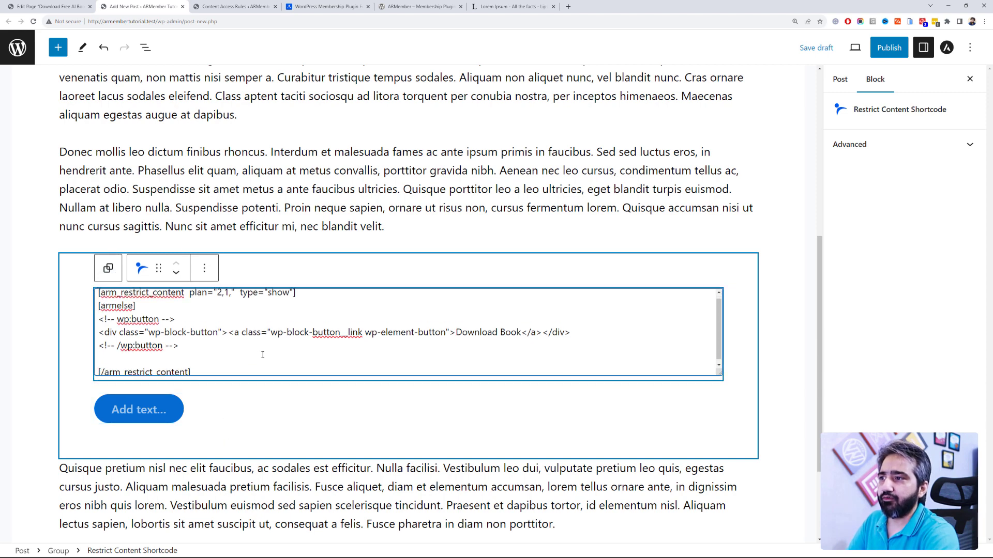
pyautogui.click(138, 409)
pyautogui.click(401, 374)
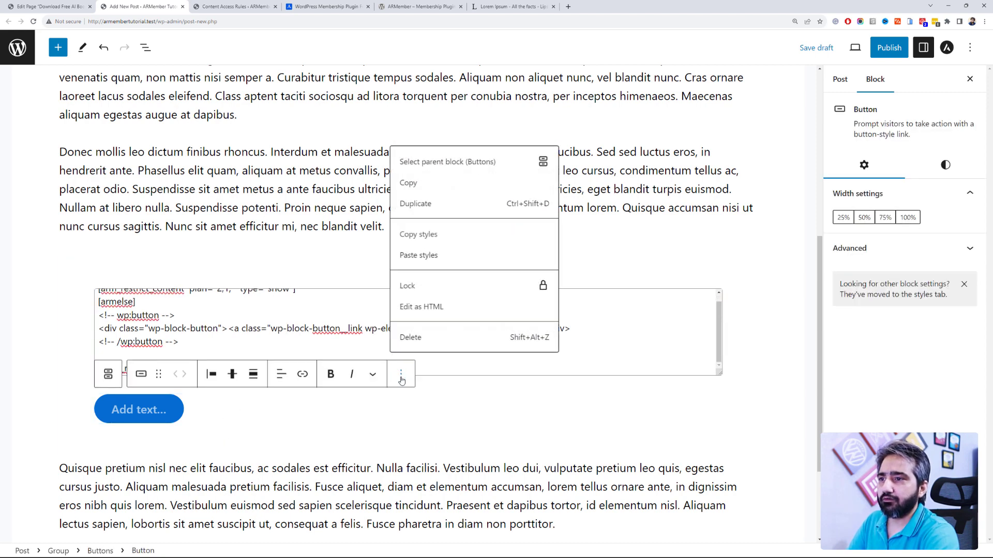
pyautogui.click(418, 336)
pyautogui.click(274, 374)
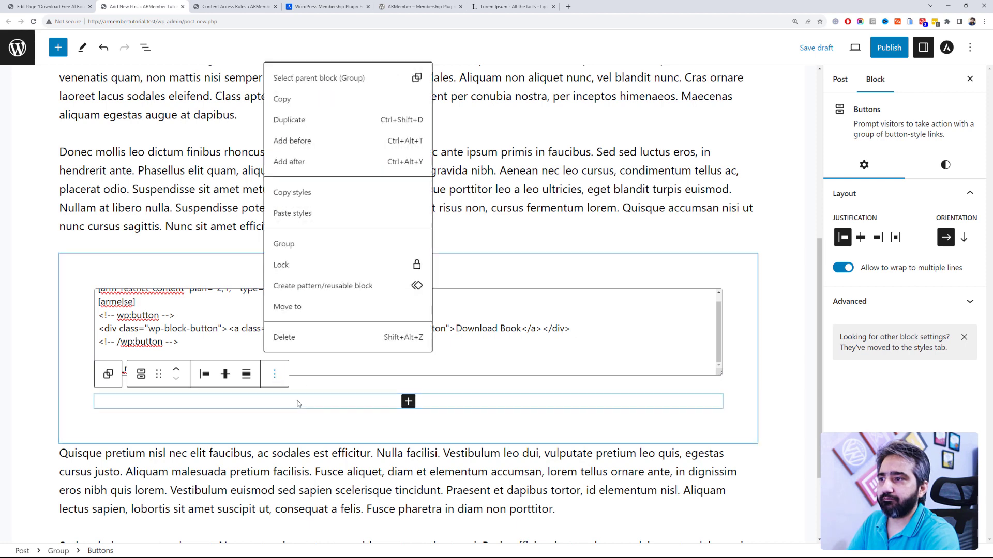
pyautogui.click(302, 337)
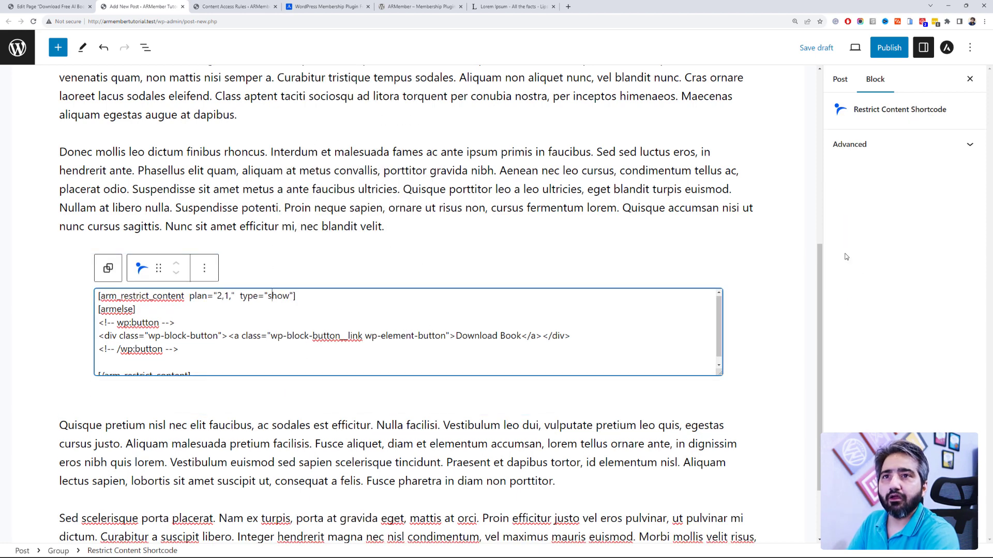
pyautogui.click(842, 79)
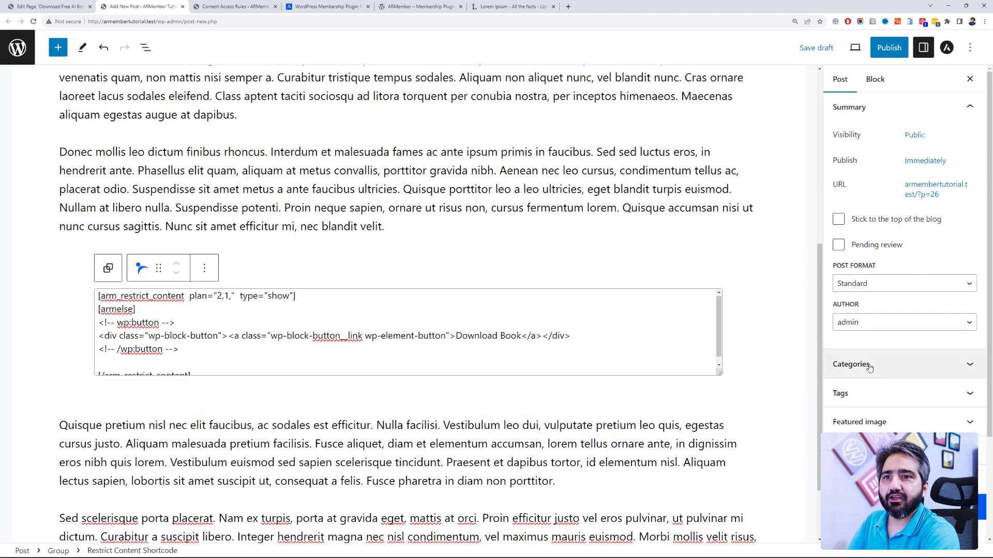
# Step: Review the shortcode block and the featured image setting, leaving the image unset
pyautogui.scroll(-2, 871, 367)
pyautogui.scroll(-1, 871, 367)
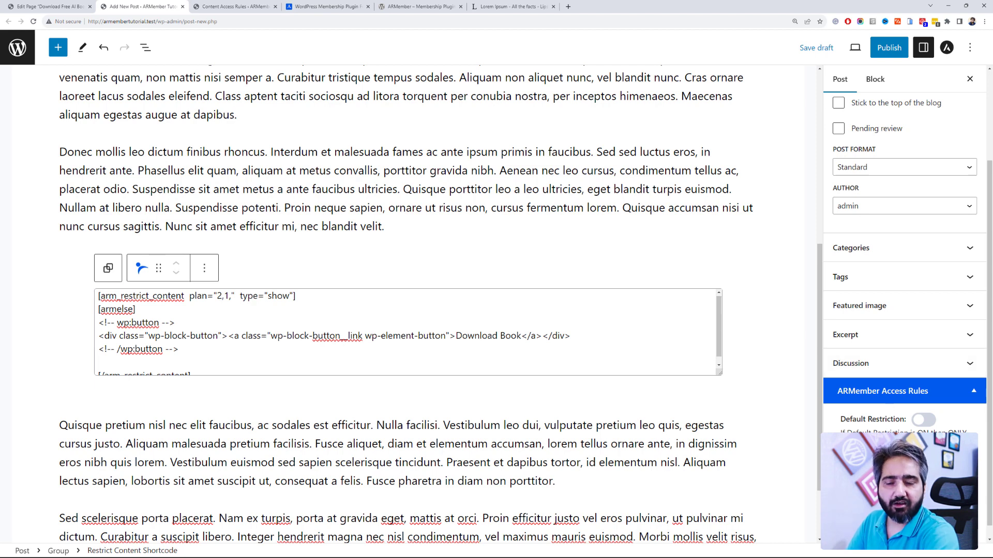
pyautogui.scroll(-1, 871, 368)
pyautogui.click(217, 331)
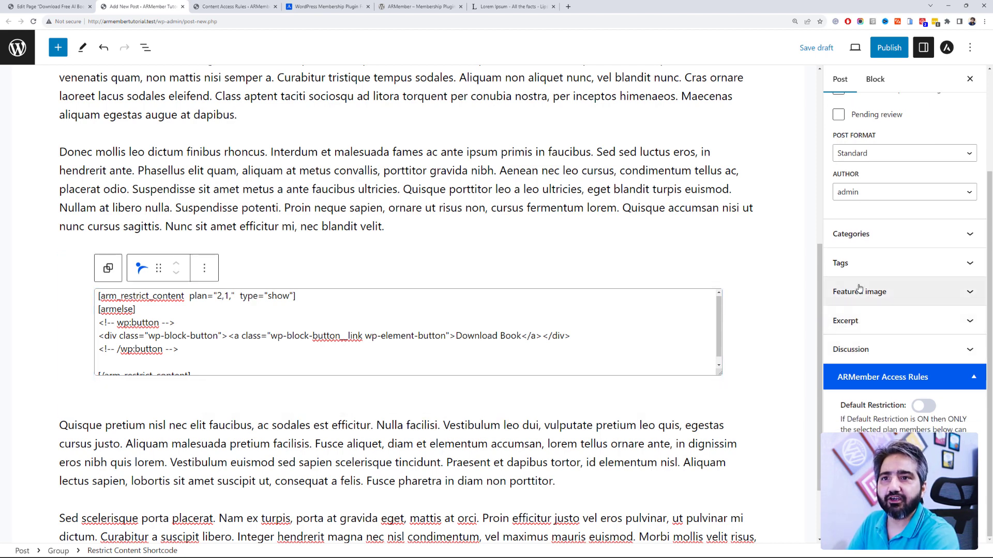
pyautogui.scroll(3, 887, 314)
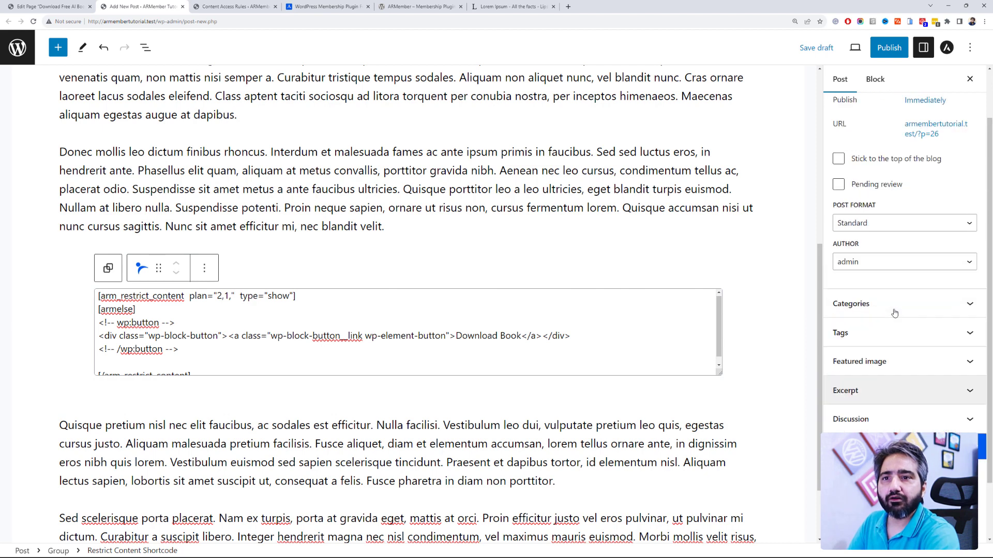
pyautogui.scroll(1, 895, 316)
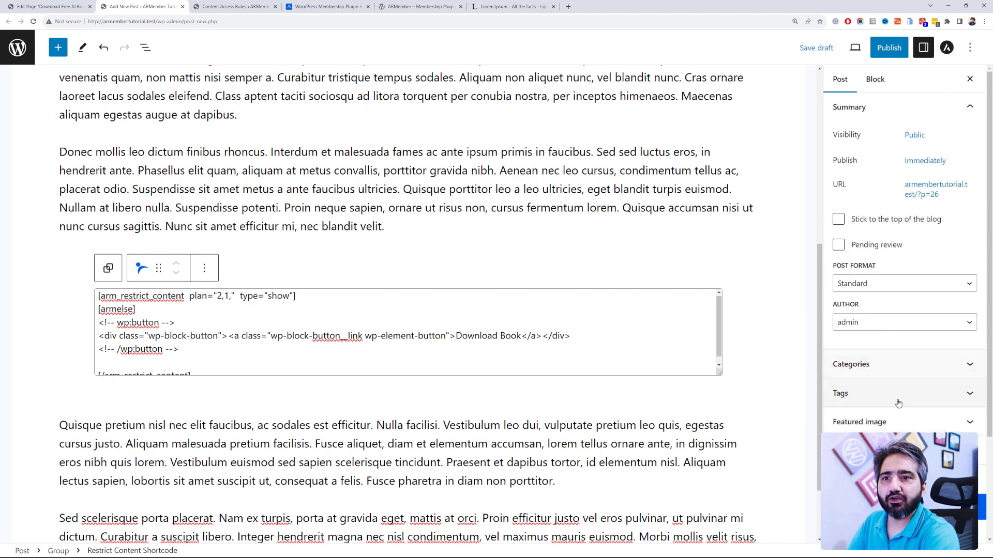
pyautogui.click(897, 421)
pyautogui.click(879, 447)
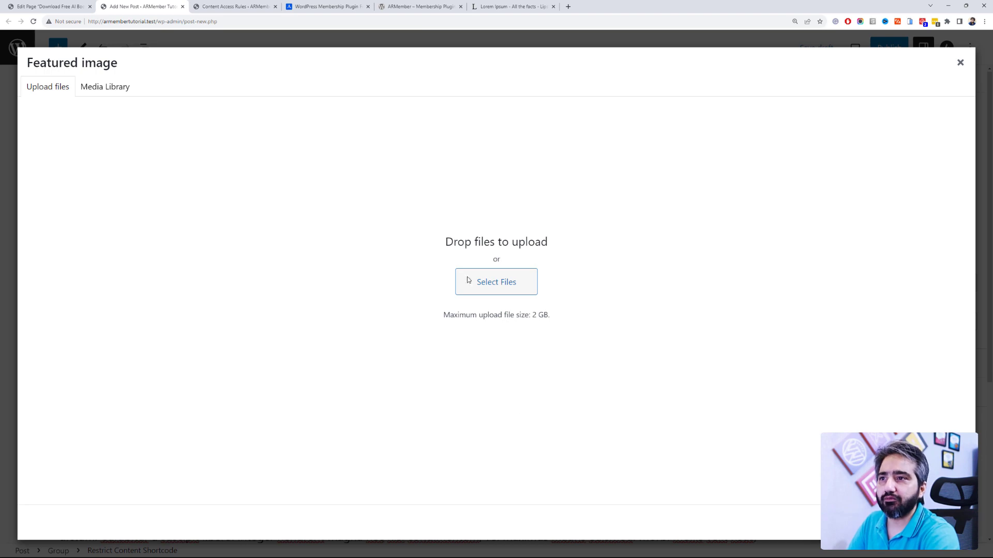
pyautogui.click(931, 524)
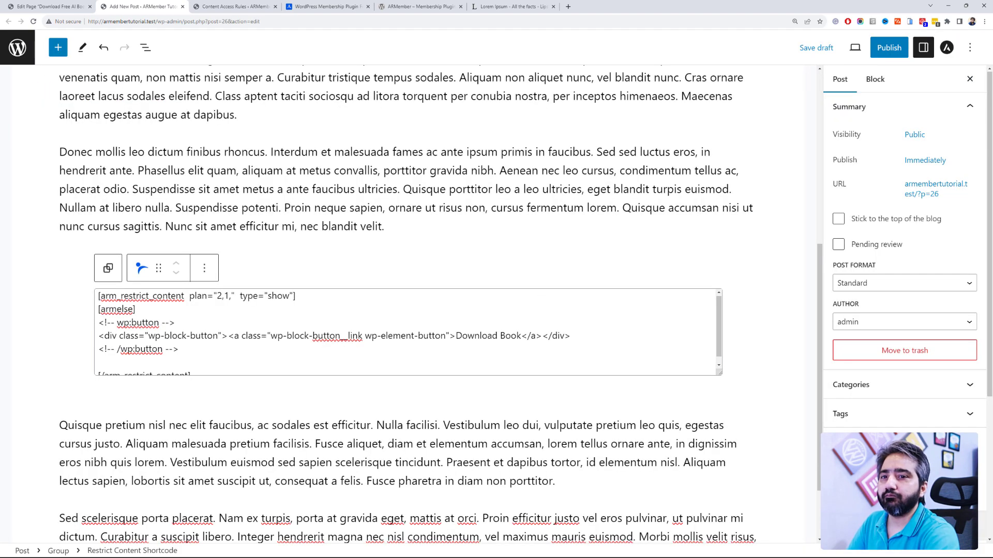
# Step: Publish the Download Free AI Books post and switch to the incognito membership signup page
pyautogui.click(887, 49)
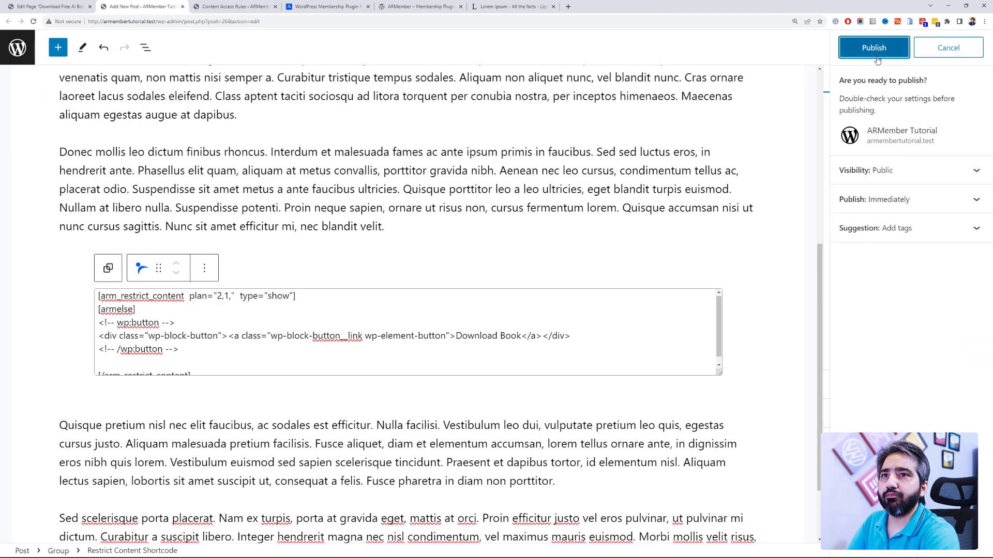
pyautogui.click(877, 56)
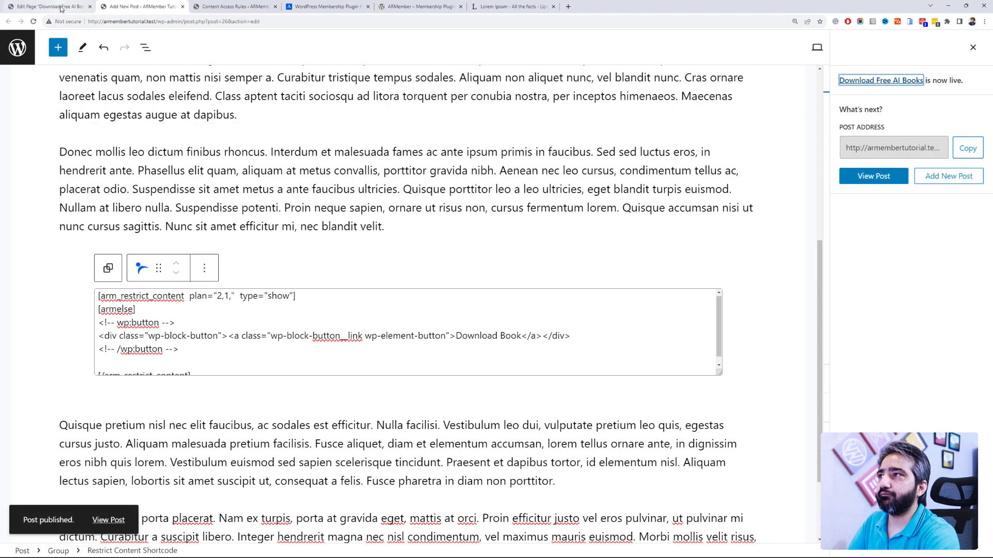
pyautogui.click(61, 7)
pyautogui.click(14, 59)
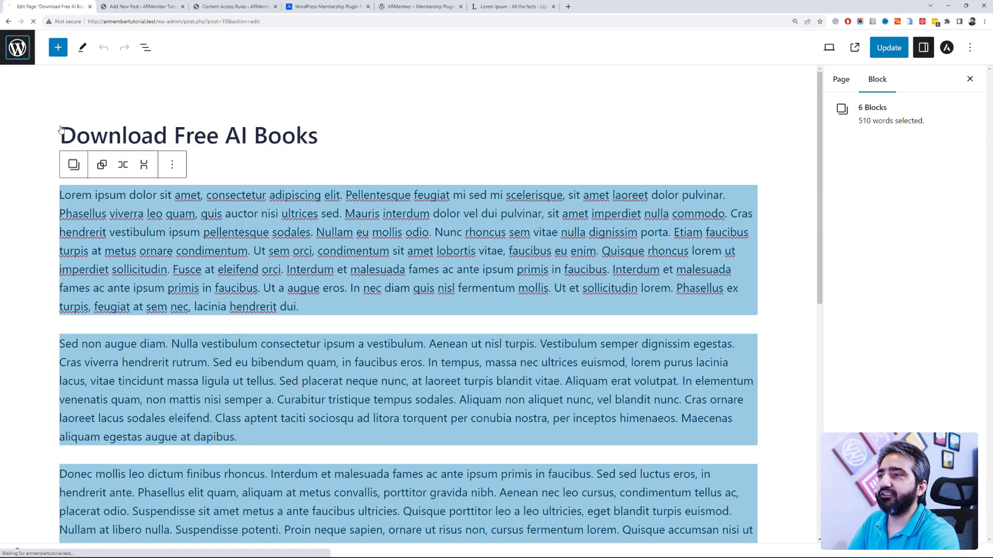
pyautogui.hotkey('alt', 'Tab')
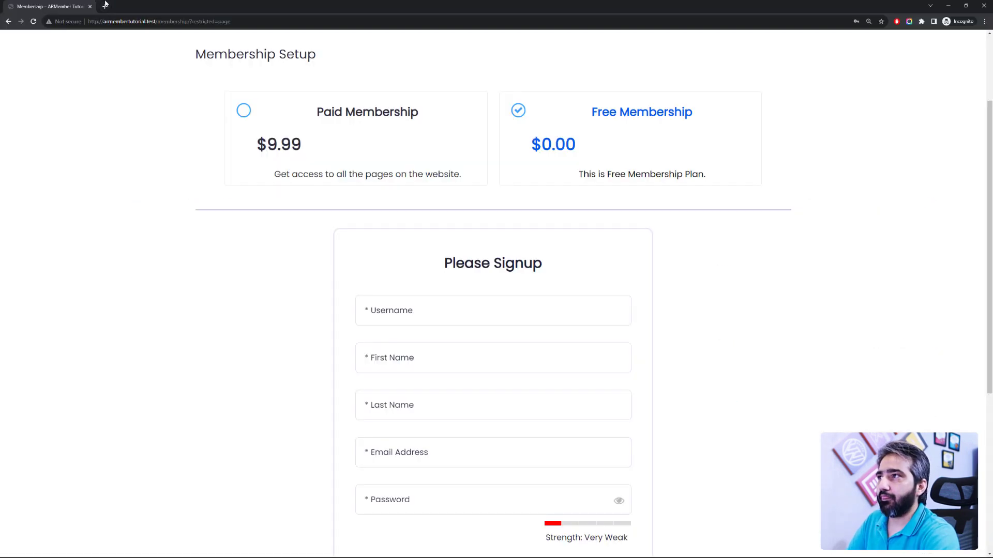
# Step: Load the published post's URL in a new incognito tab
pyautogui.click(105, 7)
pyautogui.hotkey('ctrl', 'v')
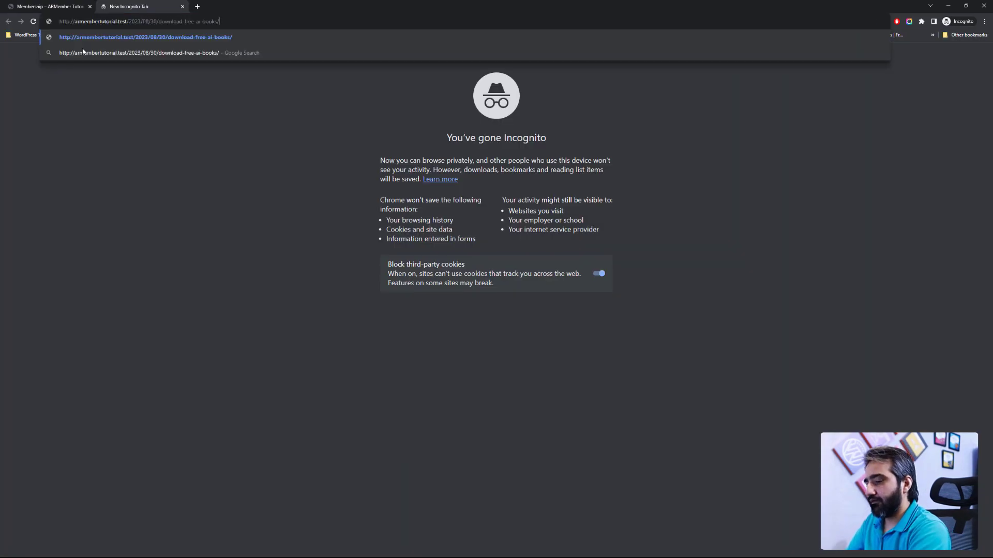
pyautogui.press('Return')
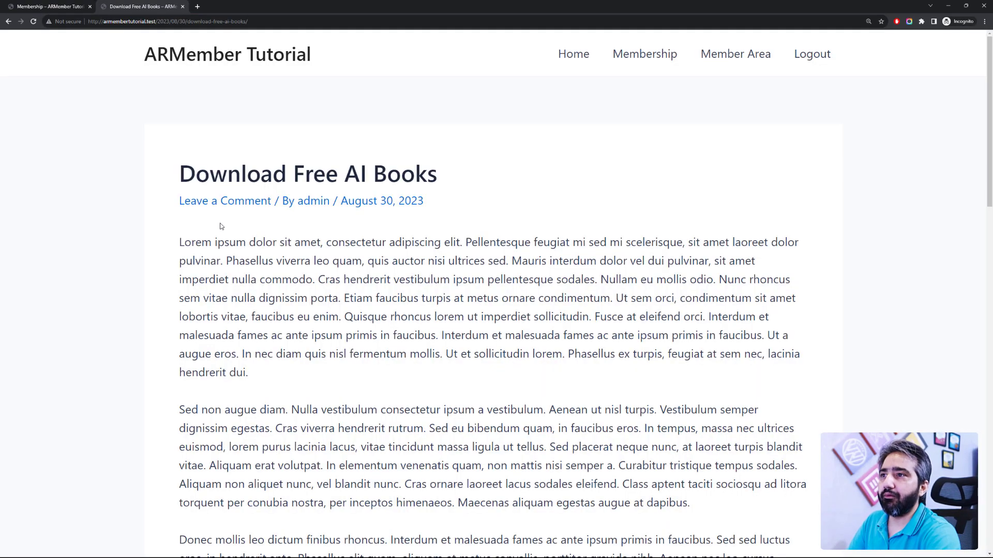
pyautogui.scroll(-9, 222, 227)
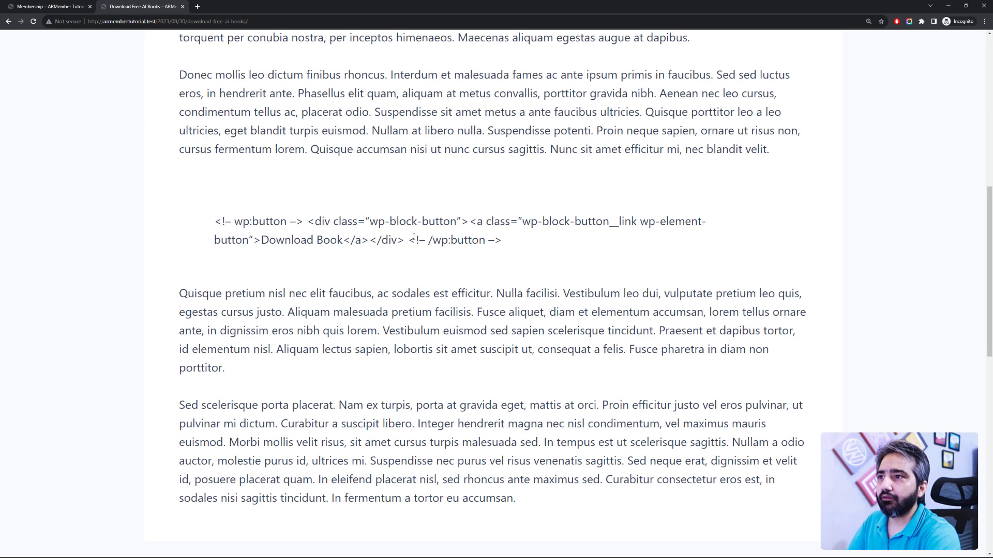
# Step: Highlight the button's raw code line on the live post, then return to the admin window
pyautogui.moveTo(511, 233); pyautogui.dragTo(322, 221)
pyautogui.click(513, 254)
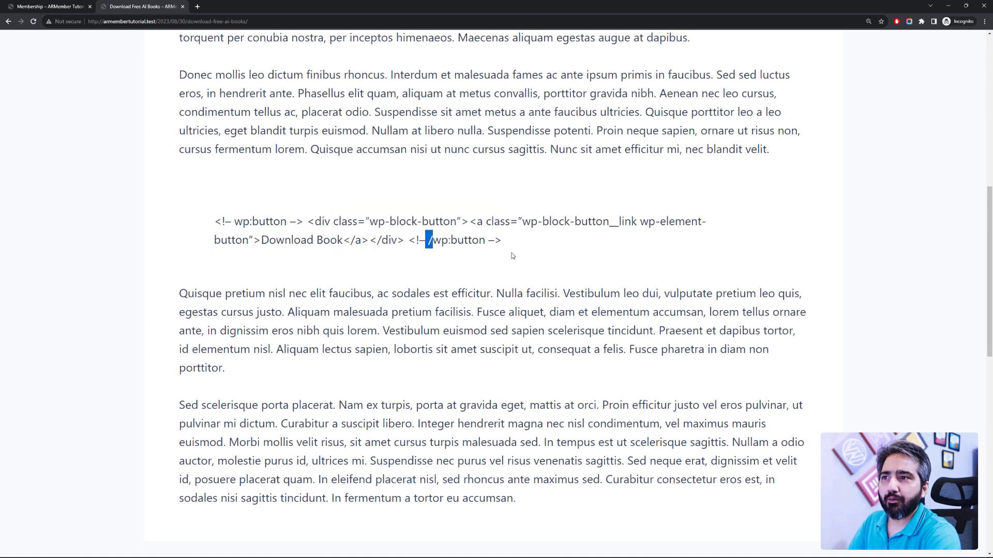
pyautogui.moveTo(502, 241); pyautogui.dragTo(339, 222)
pyautogui.click(504, 274)
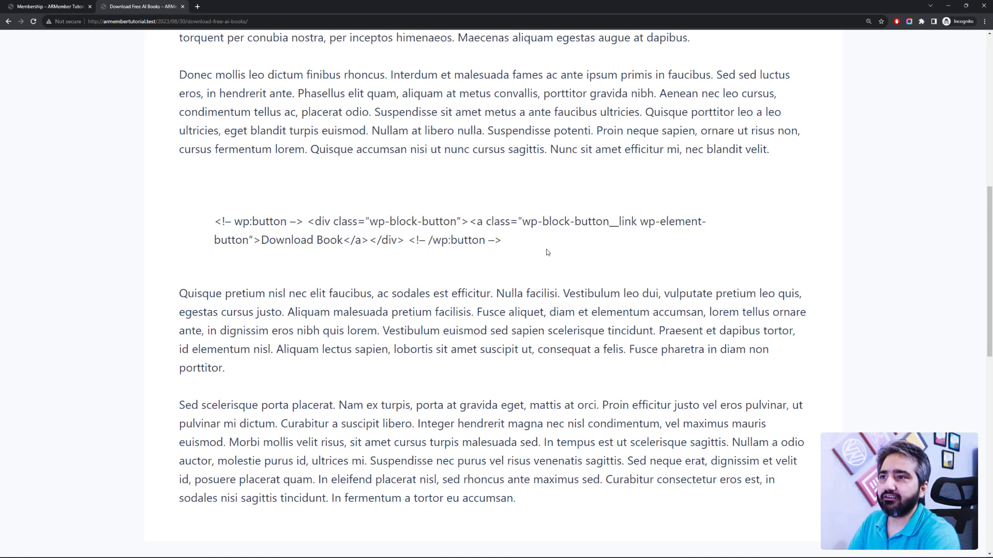
pyautogui.moveTo(548, 253); pyautogui.dragTo(197, 220)
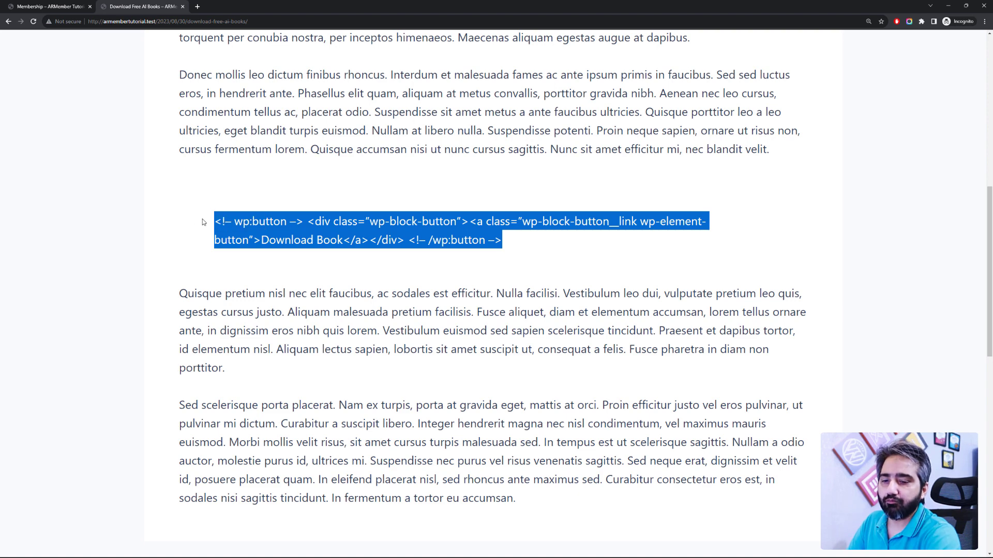
pyautogui.click(270, 233)
pyautogui.hotkey('alt', 'Tab')
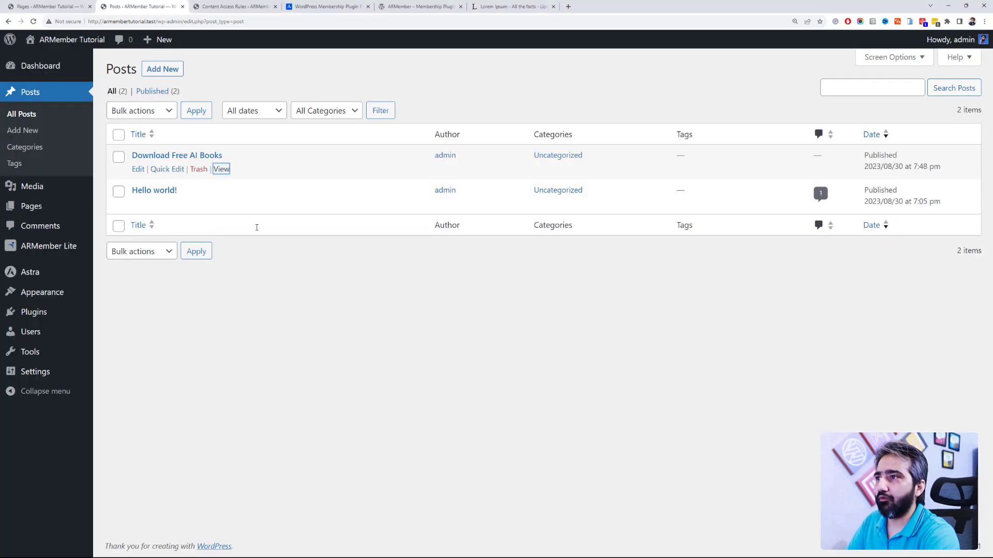
# Step: Open the Download Free AI Books post for editing from the Posts list
pyautogui.click(210, 6)
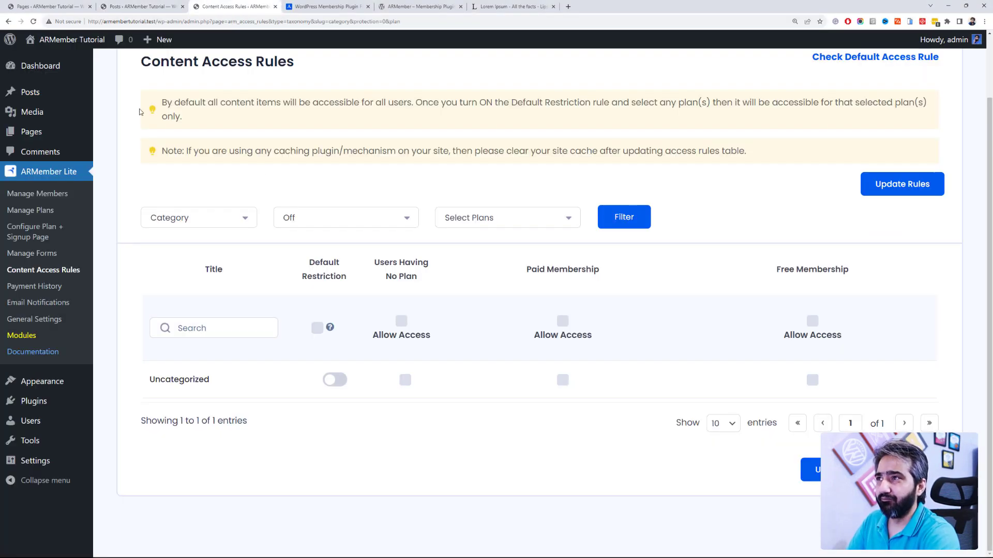
pyautogui.click(143, 7)
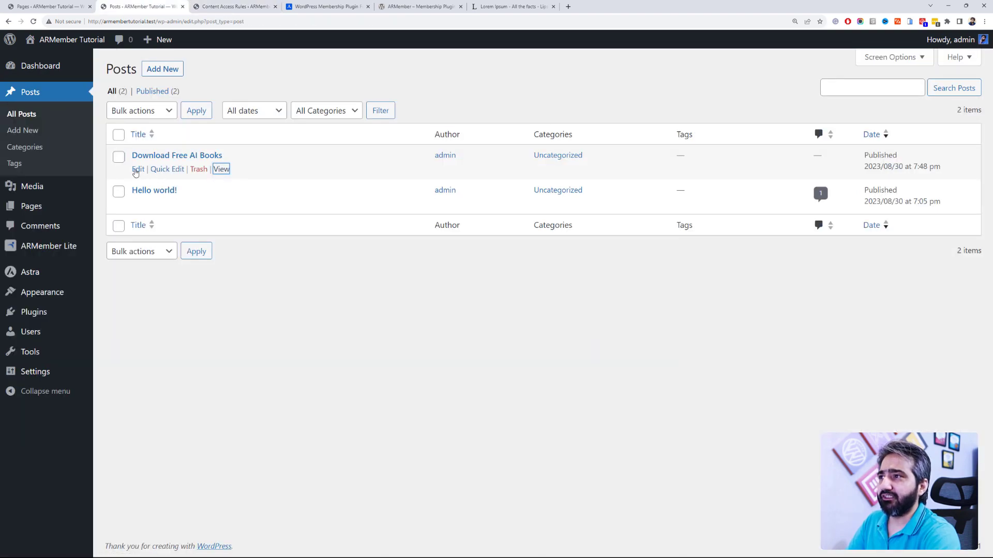
pyautogui.click(136, 170)
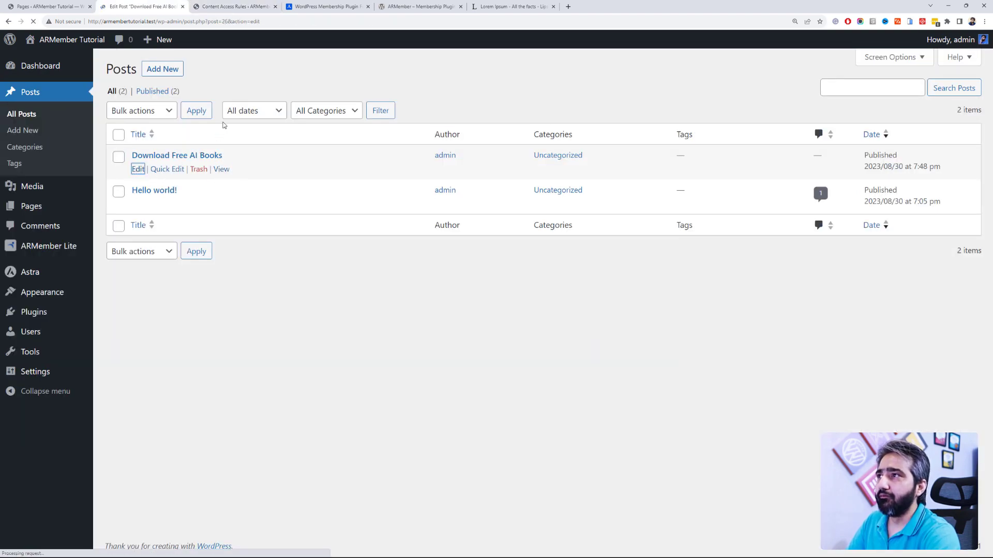
# Step: Delete the restrict-content shortcode block and the now-empty Group block
pyautogui.scroll(-5, 305, 427)
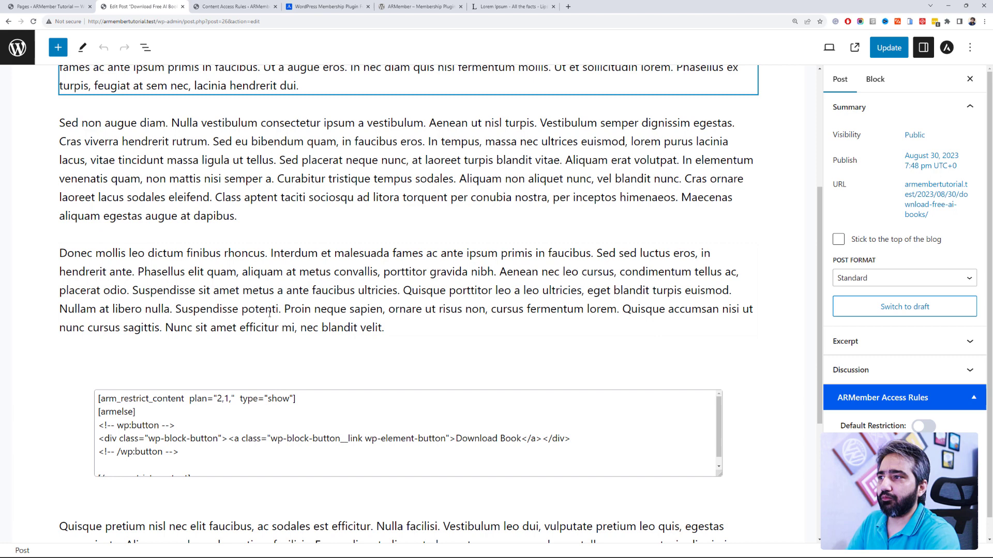
pyautogui.click(304, 427)
pyautogui.click(204, 370)
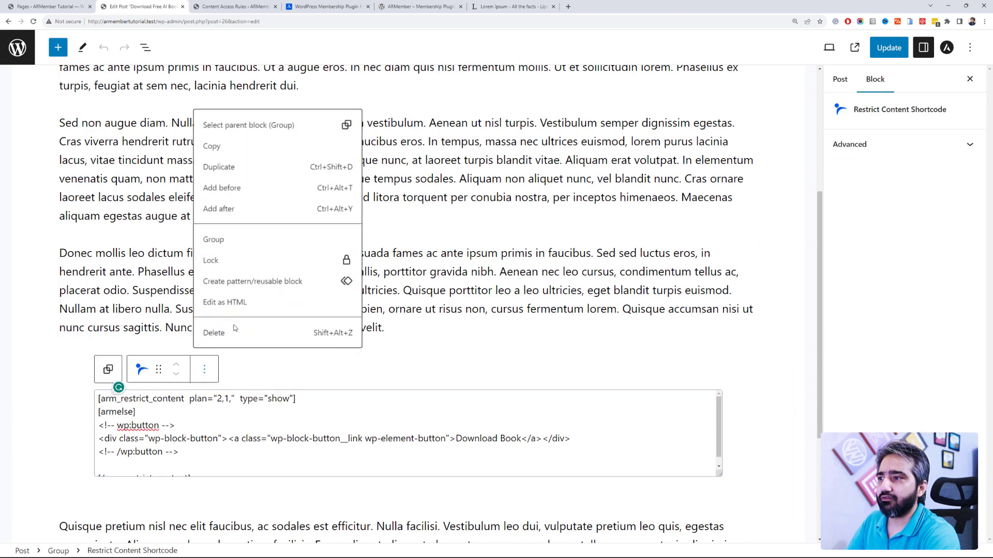
pyautogui.click(234, 331)
pyautogui.click(165, 334)
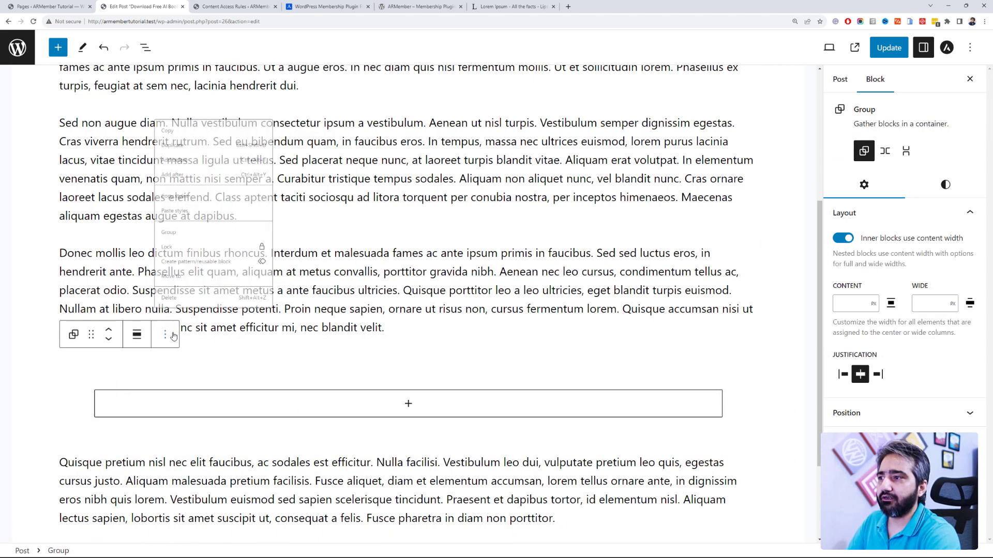
pyautogui.click(189, 299)
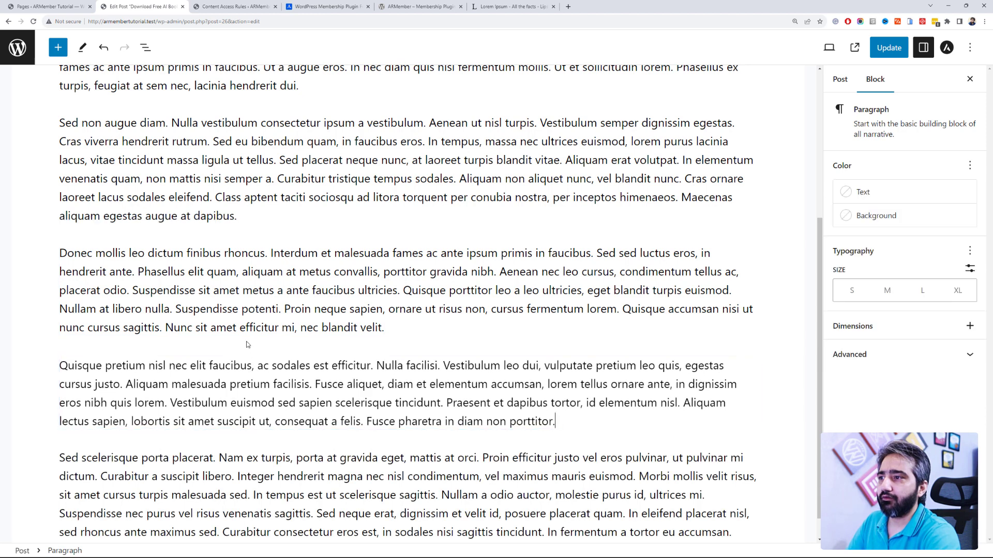
pyautogui.click(407, 345)
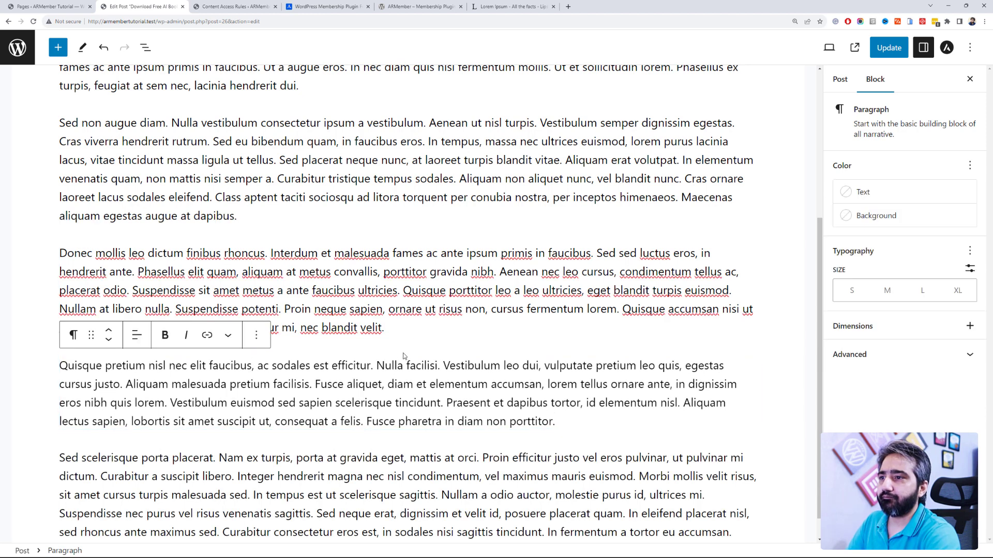
# Step: Insert a Restrict Content Shortcode block after the Donec paragraph
pyautogui.press('Return')
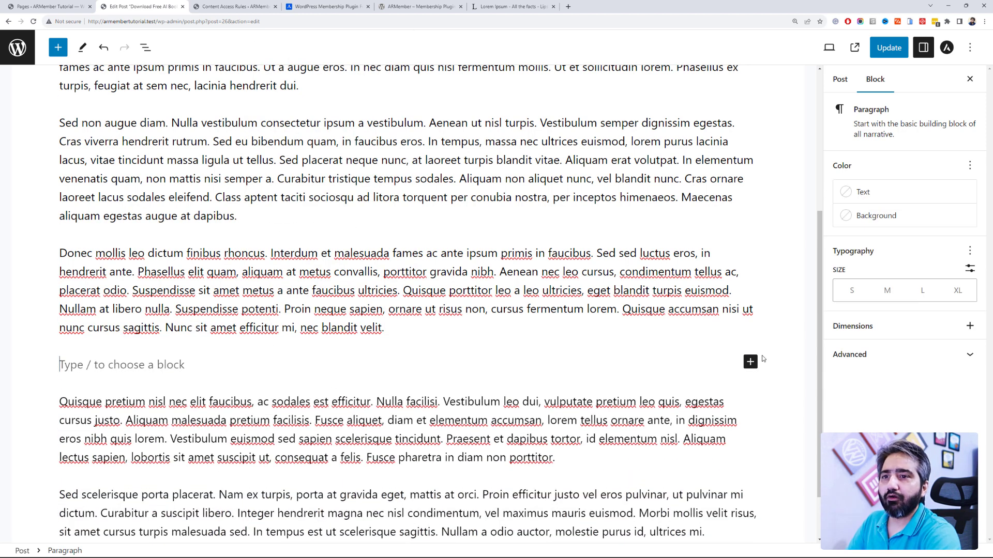
pyautogui.click(751, 361)
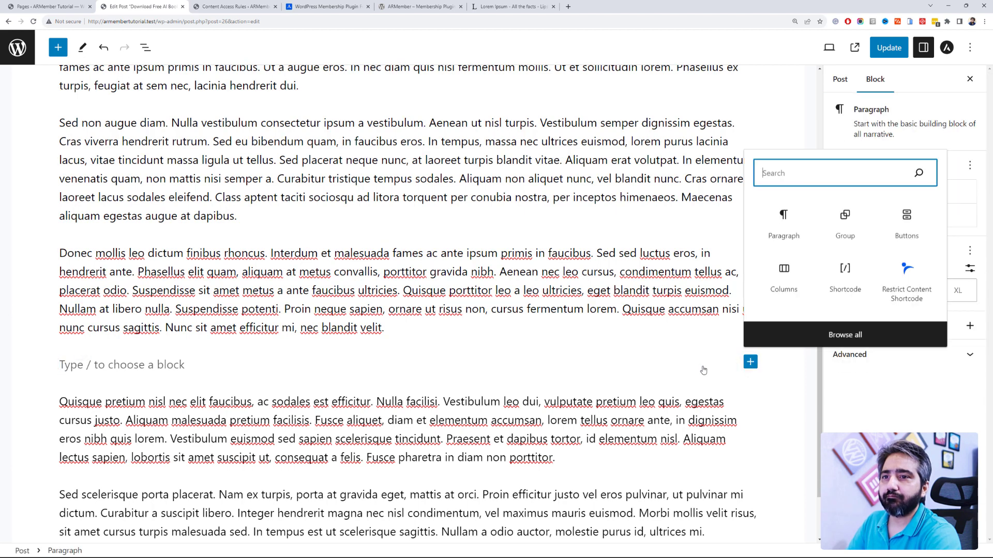
pyautogui.click(907, 275)
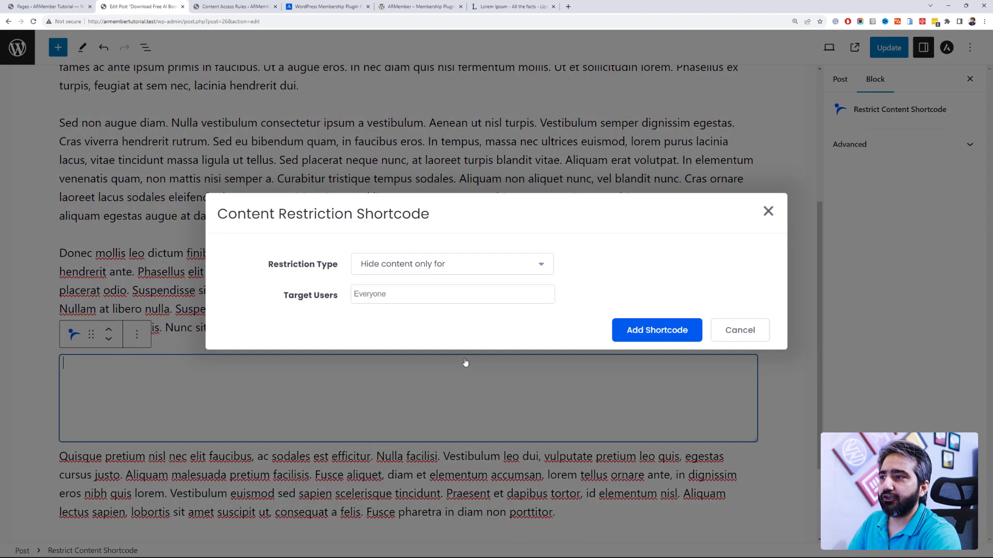
# Step: Configure the shortcode to show content only for Paid Membership and Free Membership, and add it
pyautogui.click(442, 264)
pyautogui.click(437, 304)
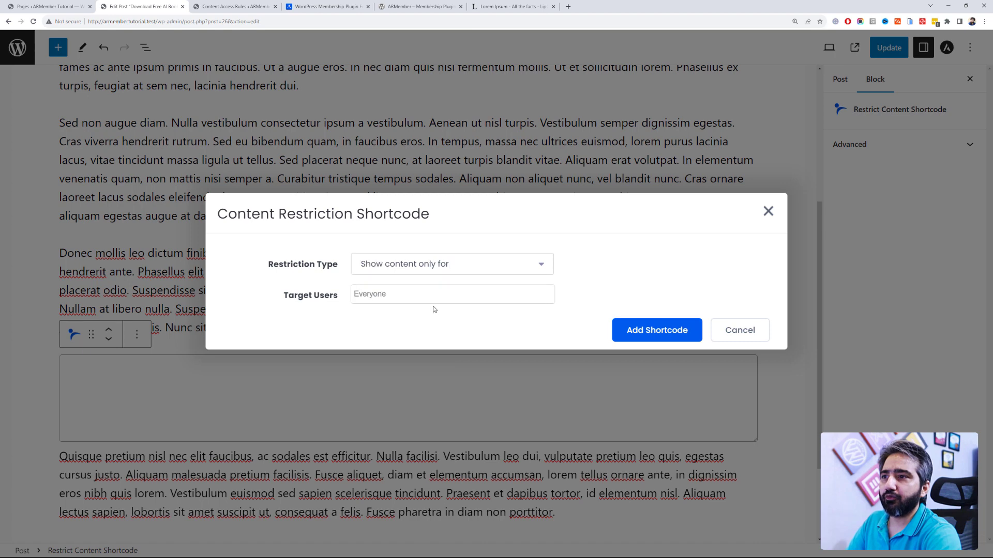
pyautogui.click(422, 302)
pyautogui.click(452, 339)
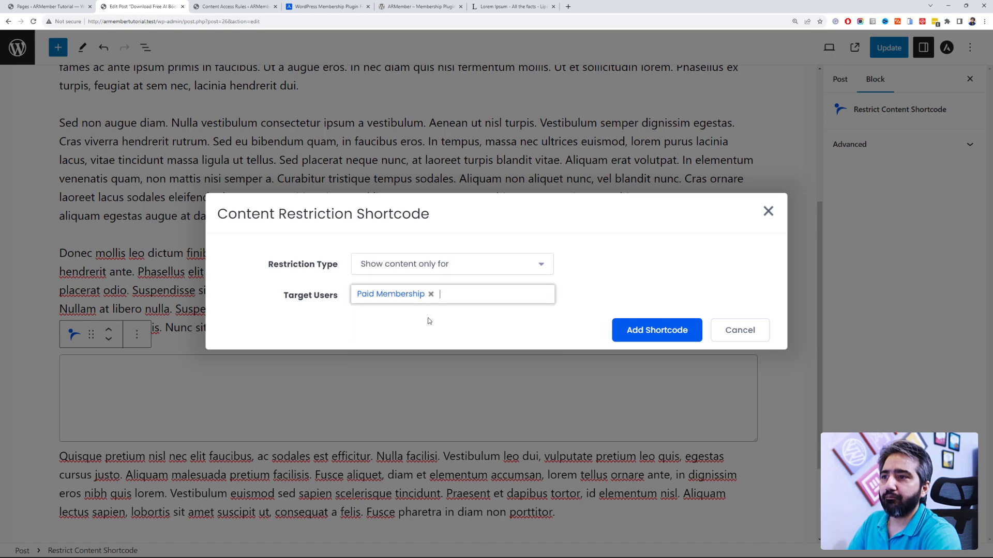
pyautogui.click(455, 300)
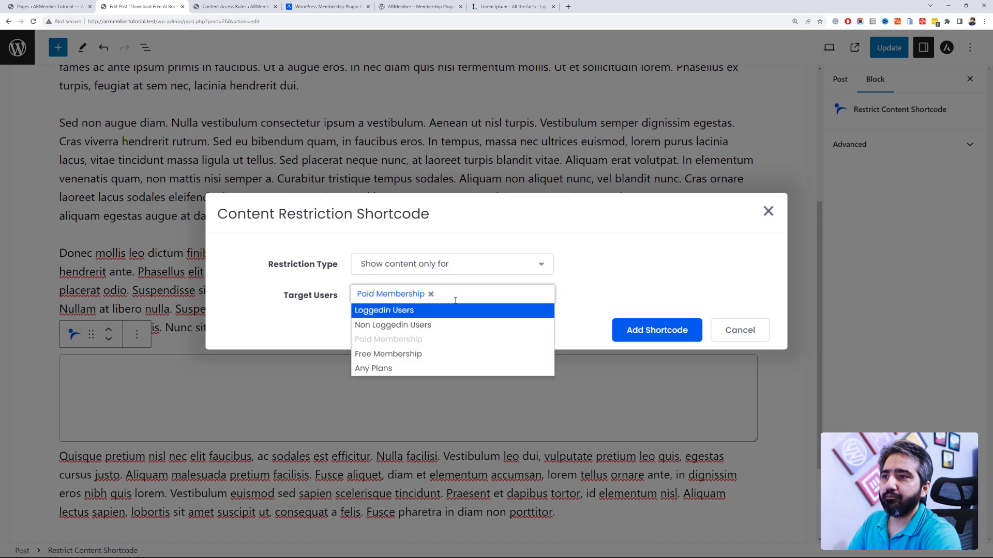
pyautogui.click(433, 355)
pyautogui.click(673, 331)
# Step: Add a new line after [armelse] in the shortcode and start typing 'Do'
pyautogui.click(149, 390)
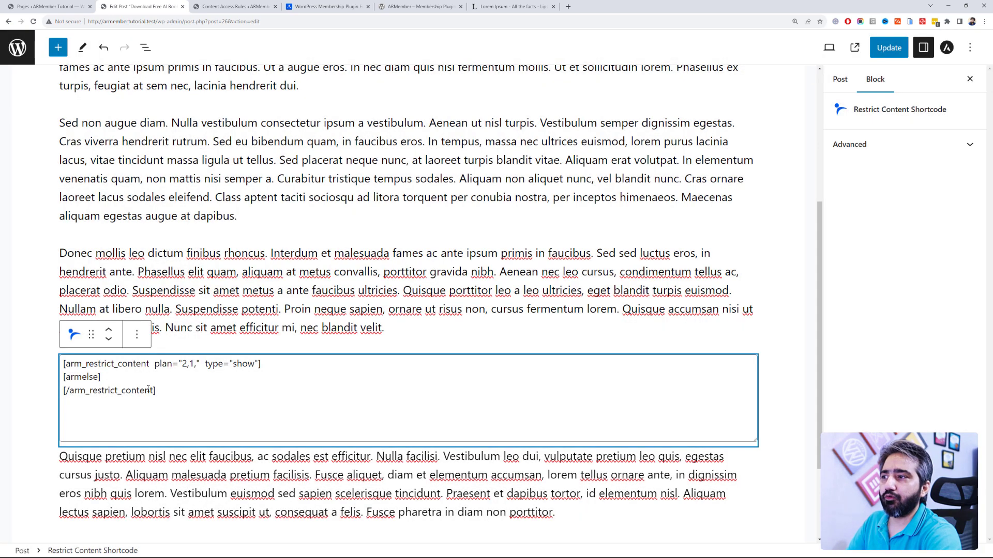
pyautogui.click(145, 380)
pyautogui.press('Return')
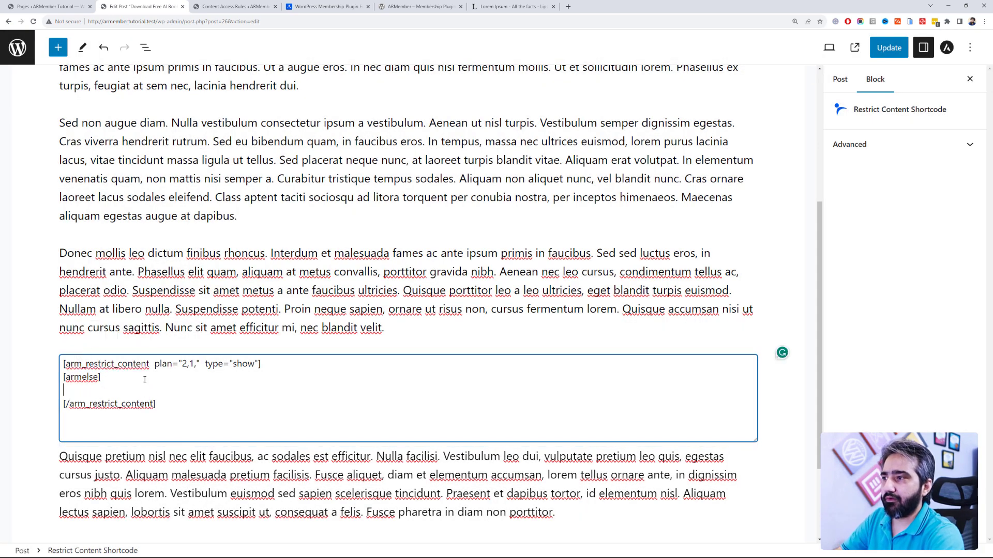
pyautogui.write('Download Link')
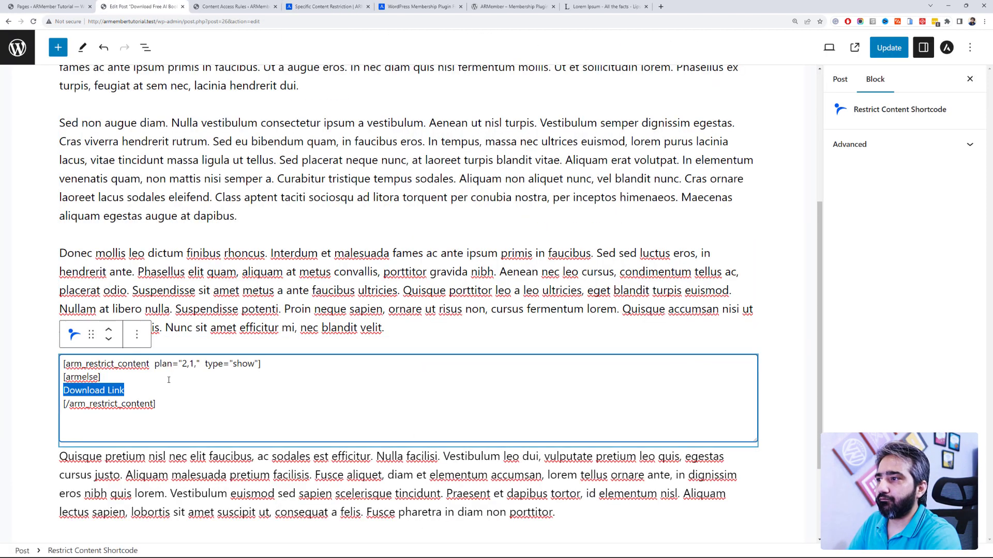
# Step: Move [armelse] below the Download Link line and update the post
pyautogui.click(149, 384)
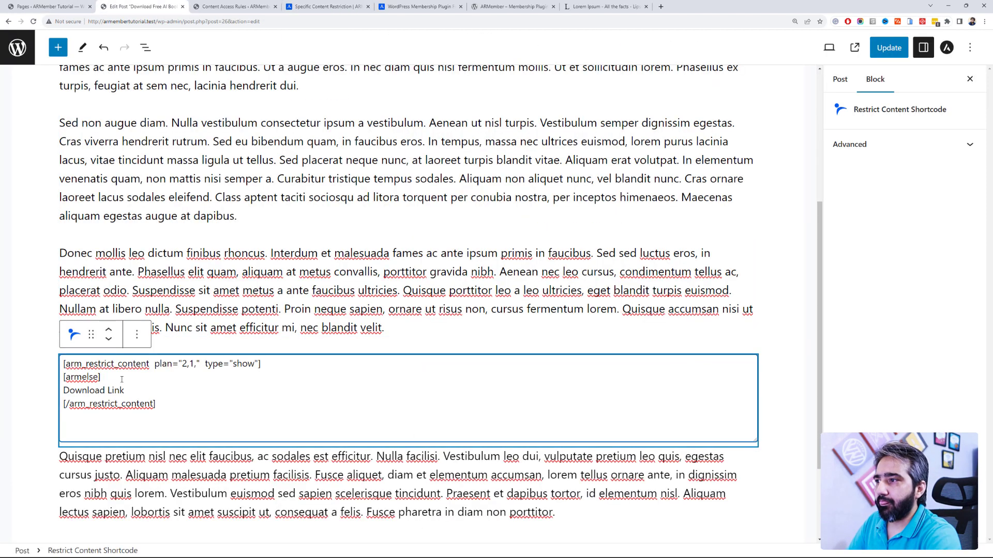
pyautogui.moveTo(122, 379); pyautogui.dragTo(60, 382)
pyautogui.hotkey('ctrl', 'c')
pyautogui.press('BackSpace')
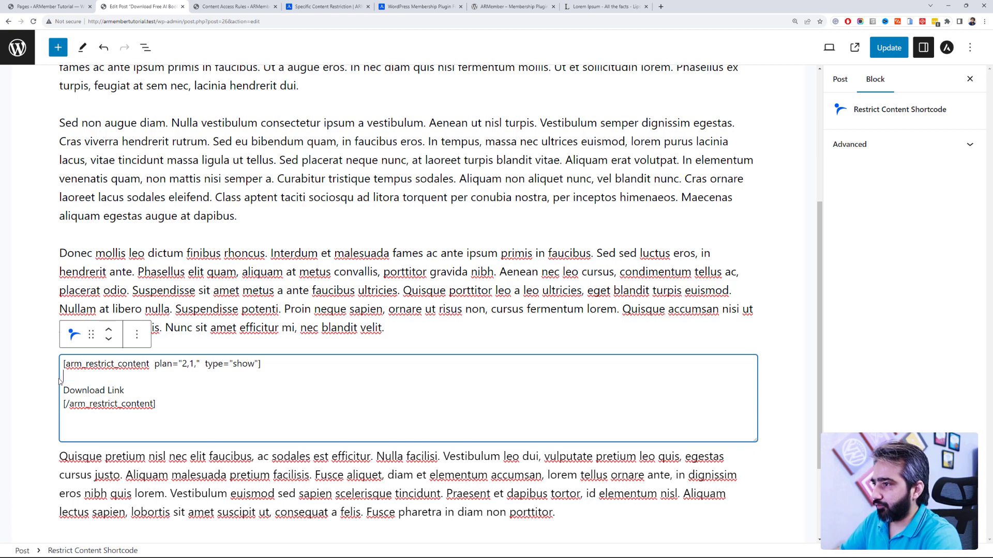
pyautogui.press('BackSpace')
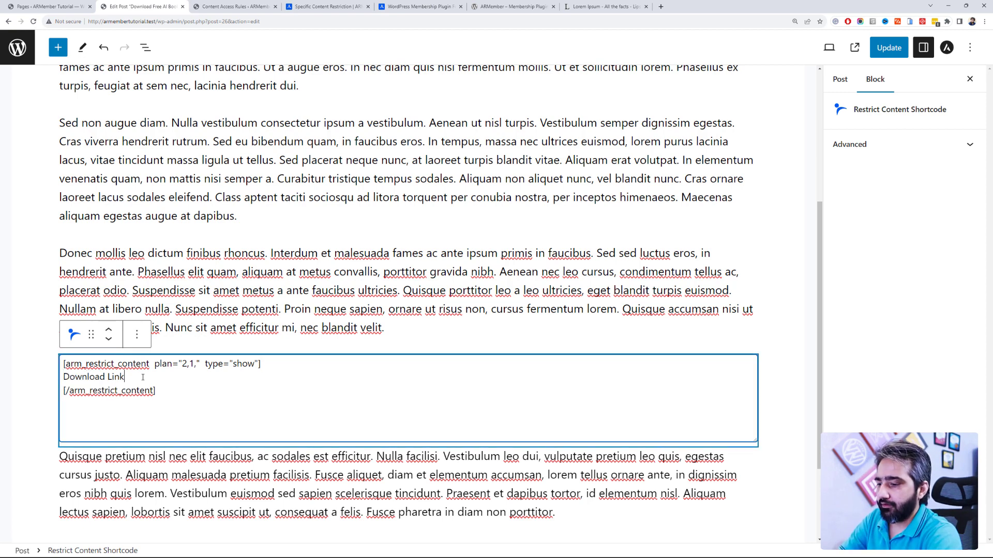
pyautogui.press('Return')
pyautogui.hotkey('ctrl', 'v')
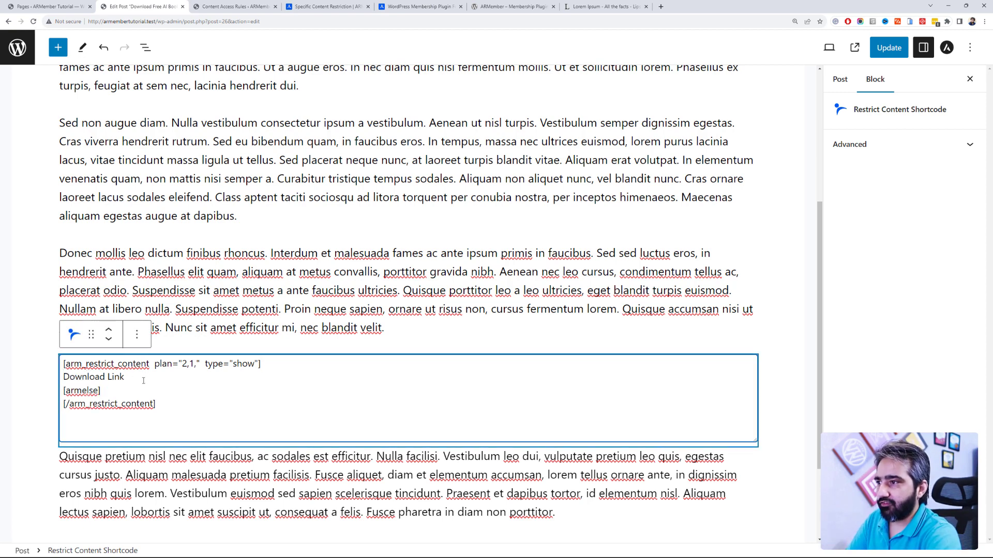
pyautogui.click(901, 52)
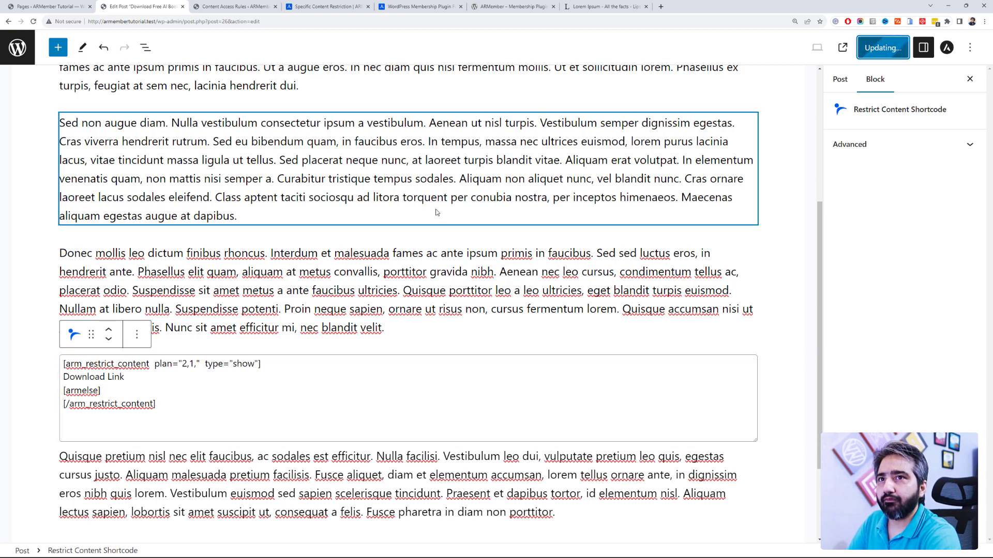
# Step: Reload the post in the incognito window to confirm Download Link is hidden from visitors
pyautogui.hotkey('alt', 'Tab')
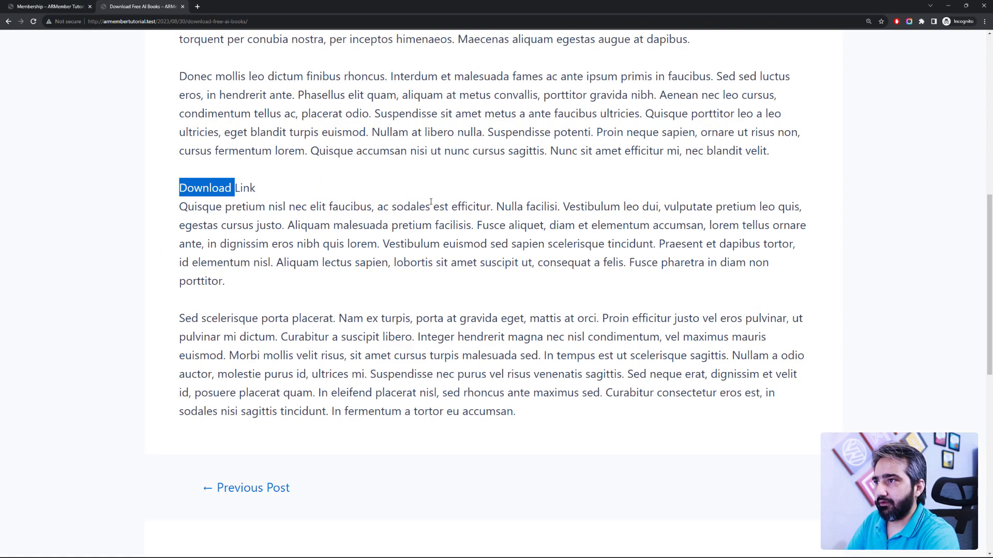
pyautogui.click(439, 200)
pyautogui.press('F5')
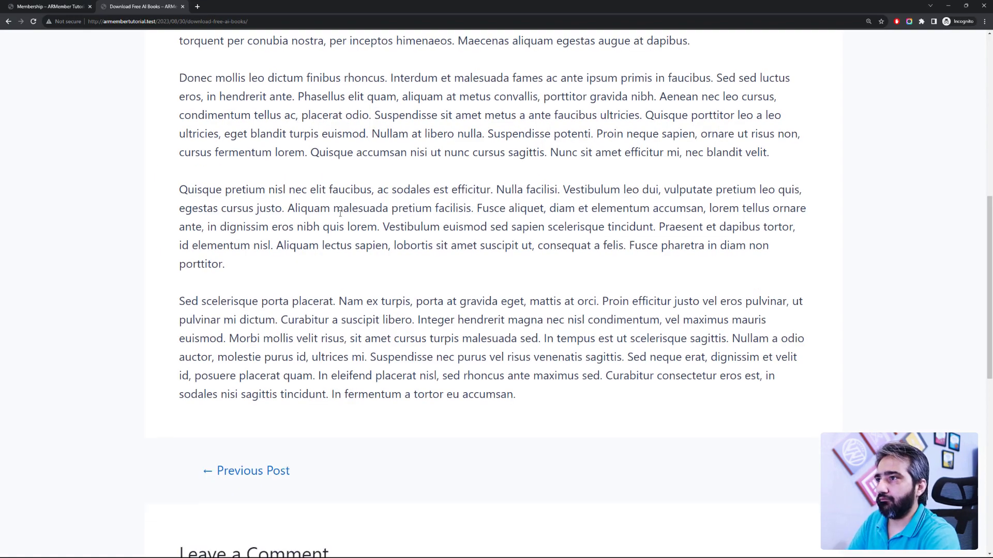
pyautogui.moveTo(275, 190); pyautogui.dragTo(174, 186)
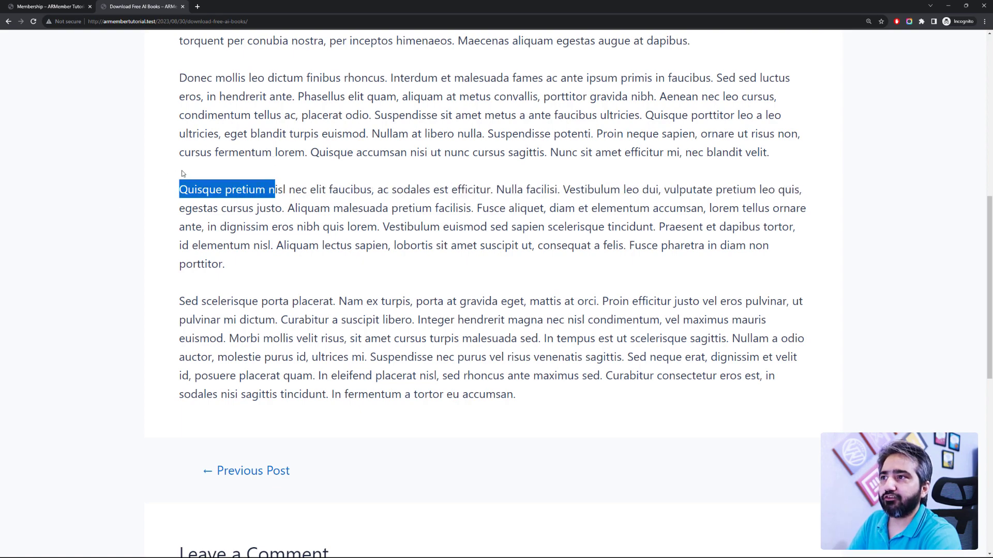
pyautogui.tripleClick(200, 173)
pyautogui.hotkey('alt', 'Tab')
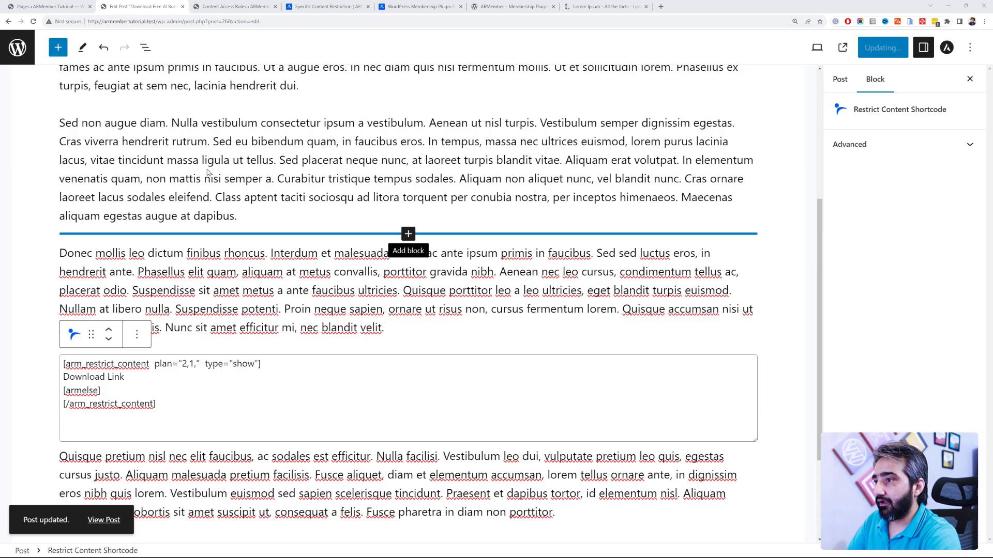
# Step: Type 'You must subscribe to a plan to access this section' on a new line after [armelse]
pyautogui.click(141, 393)
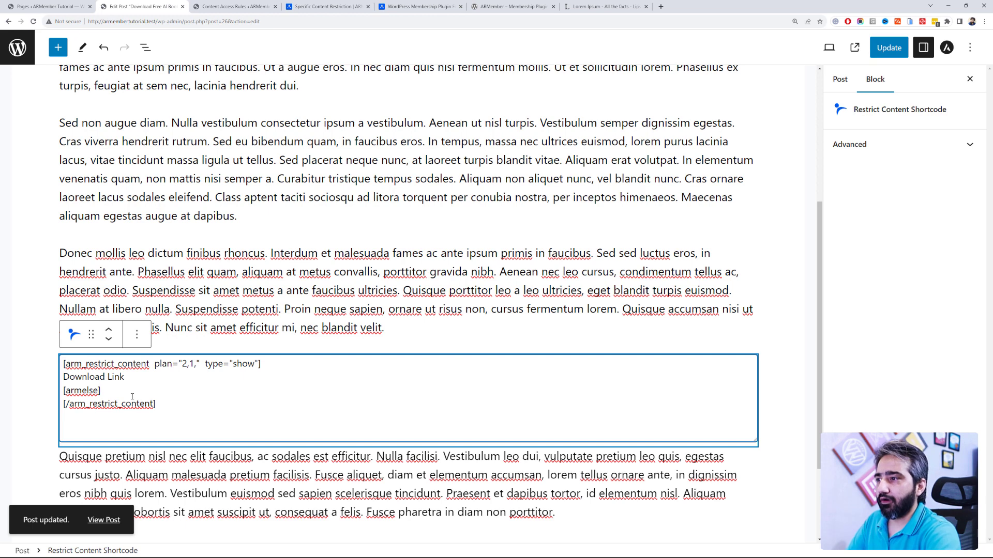
pyautogui.press('Return')
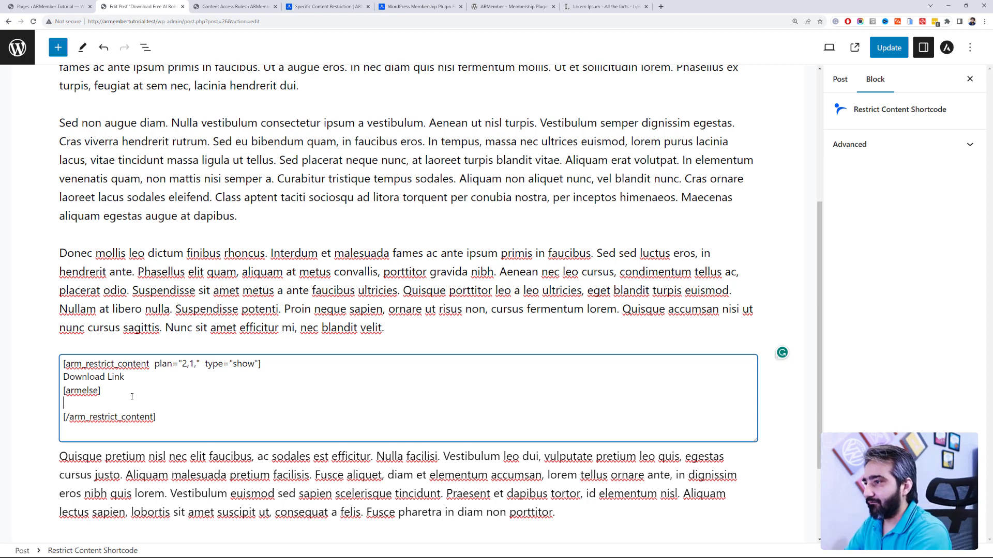
pyautogui.write('This is')
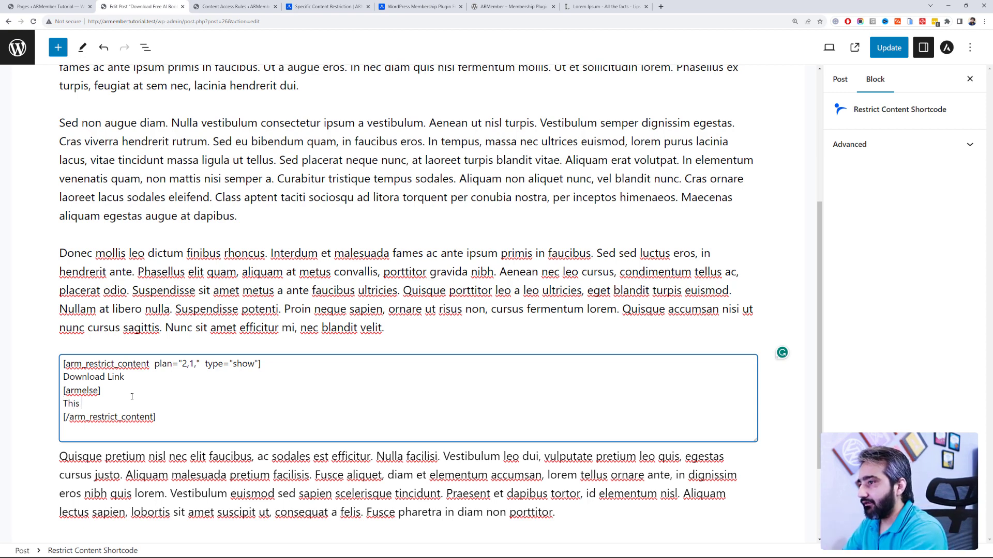
pyautogui.write(' an')
pyautogui.write('You must suv')
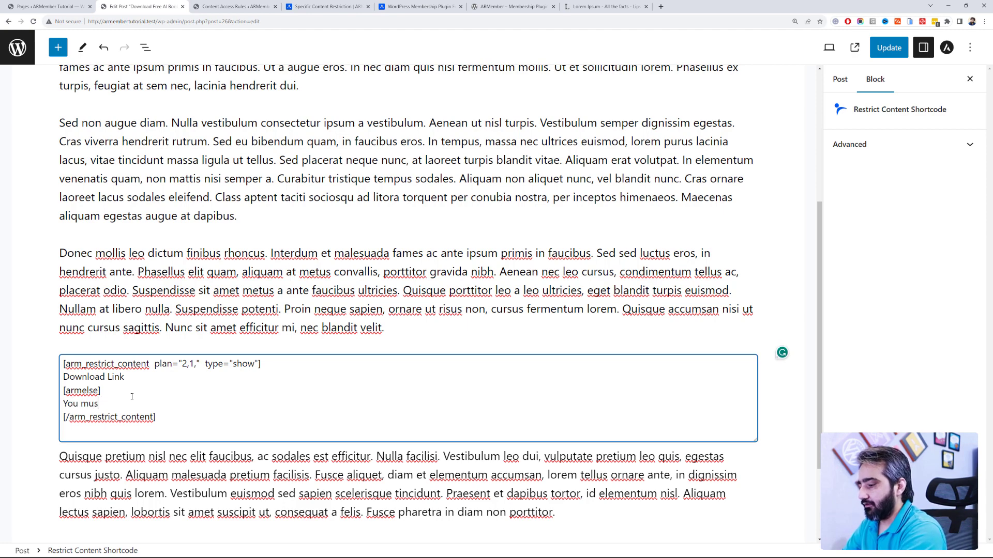
pyautogui.press('BackSpace')
pyautogui.write('bscribe to a plan to access this section.')
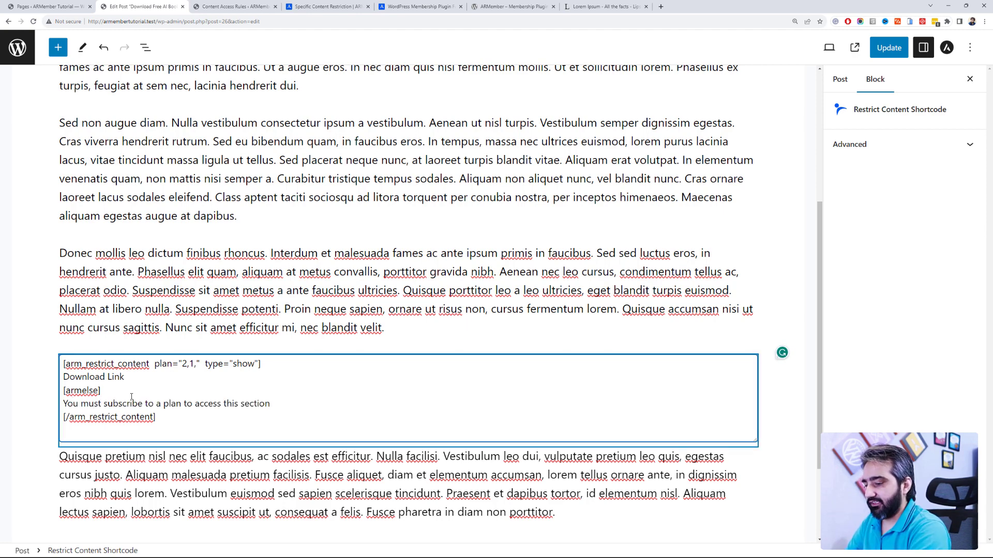
# Step: Update the post and verify logged-out visitors see the subscription message
pyautogui.scroll(-2, 131, 397)
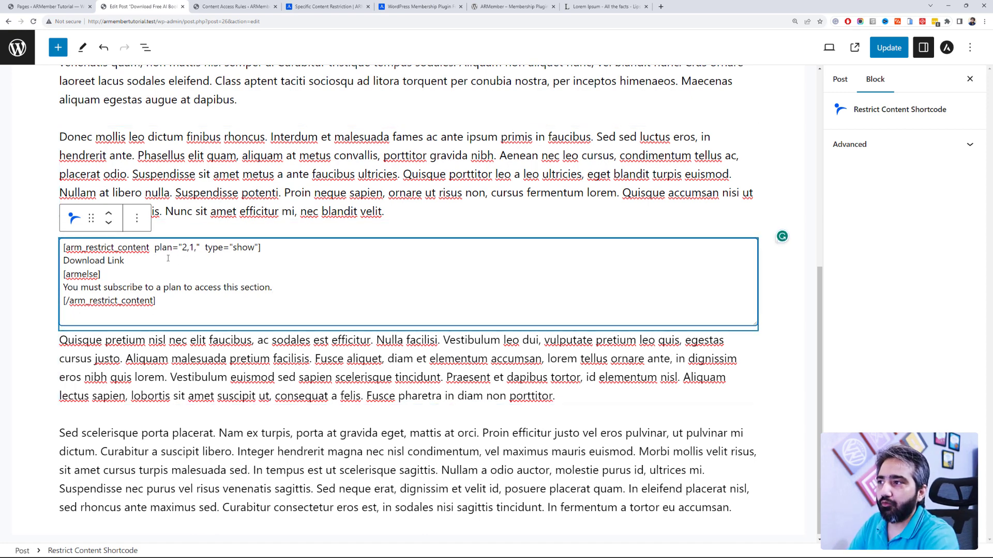
pyautogui.moveTo(146, 256); pyautogui.dragTo(65, 257)
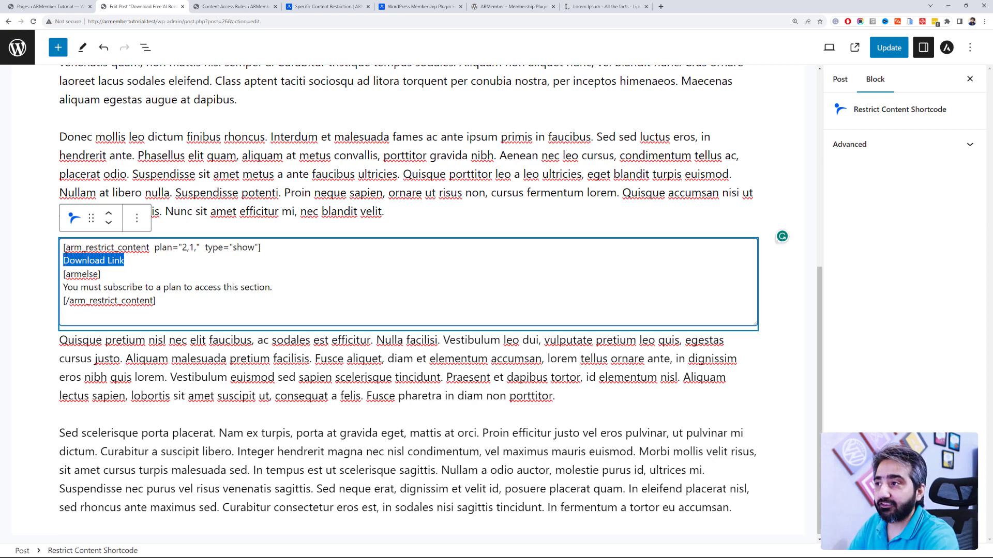
pyautogui.moveTo(274, 293); pyautogui.dragTo(62, 289)
pyautogui.click(887, 51)
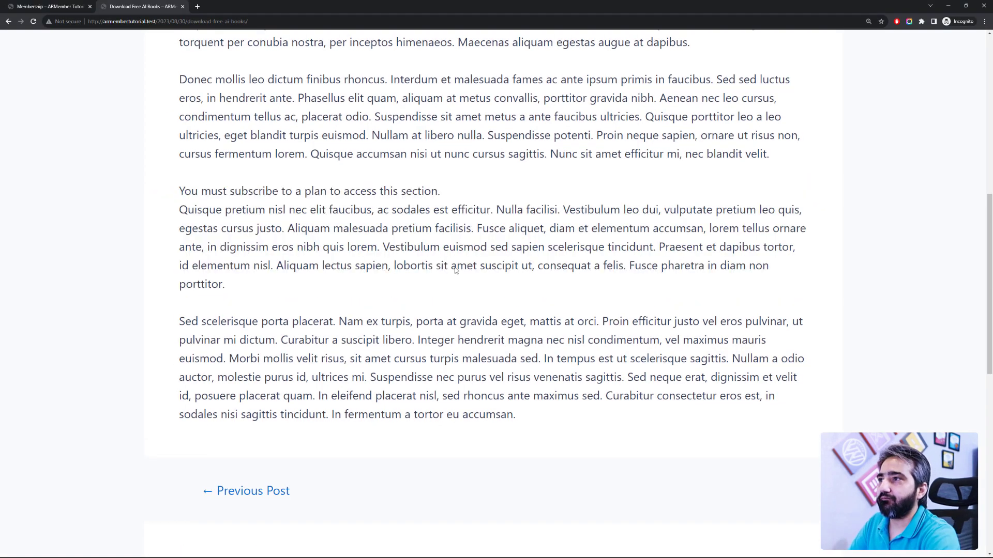
pyautogui.moveTo(459, 190); pyautogui.dragTo(153, 150)
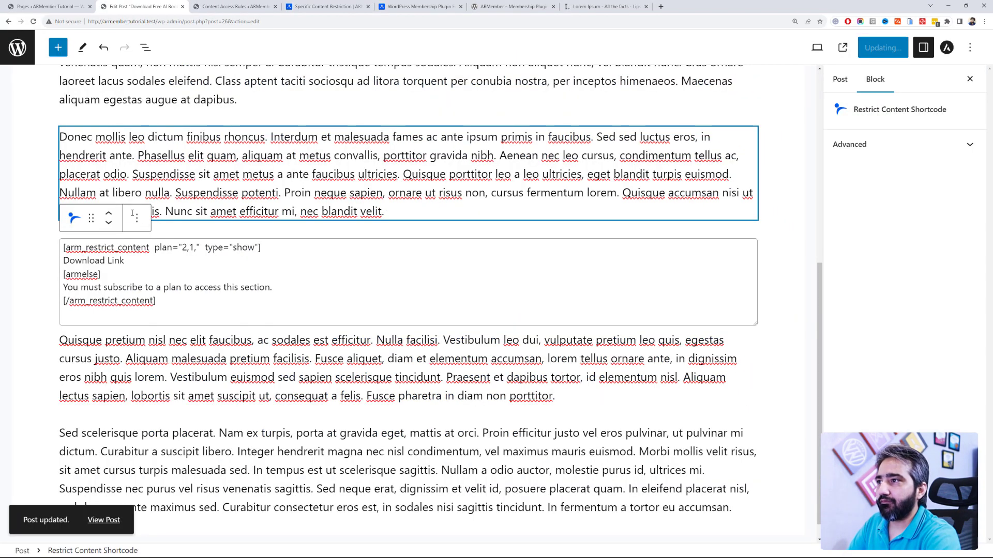
pyautogui.click(137, 217)
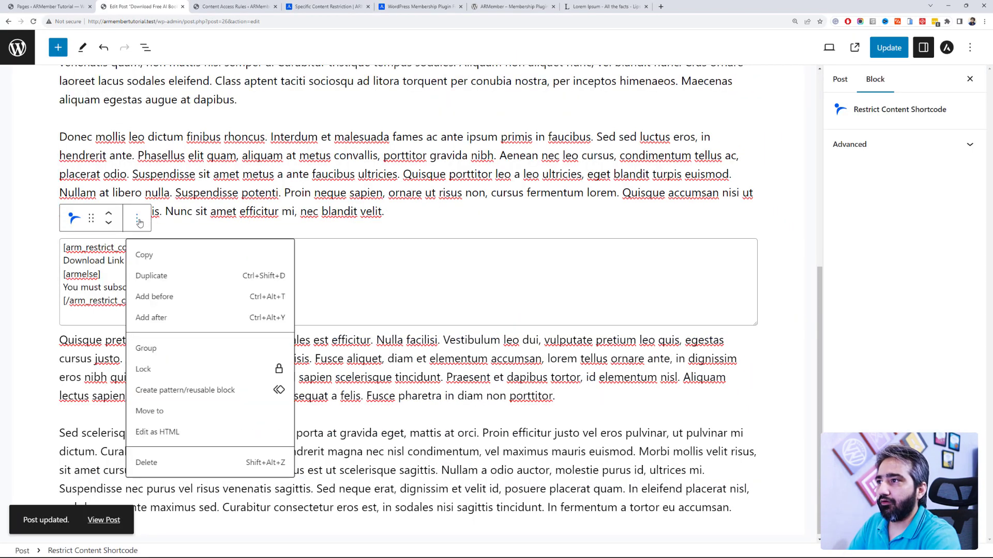
# Step: Insert a Spacer block below the shortcode with a height of 50 px
pyautogui.click(288, 98)
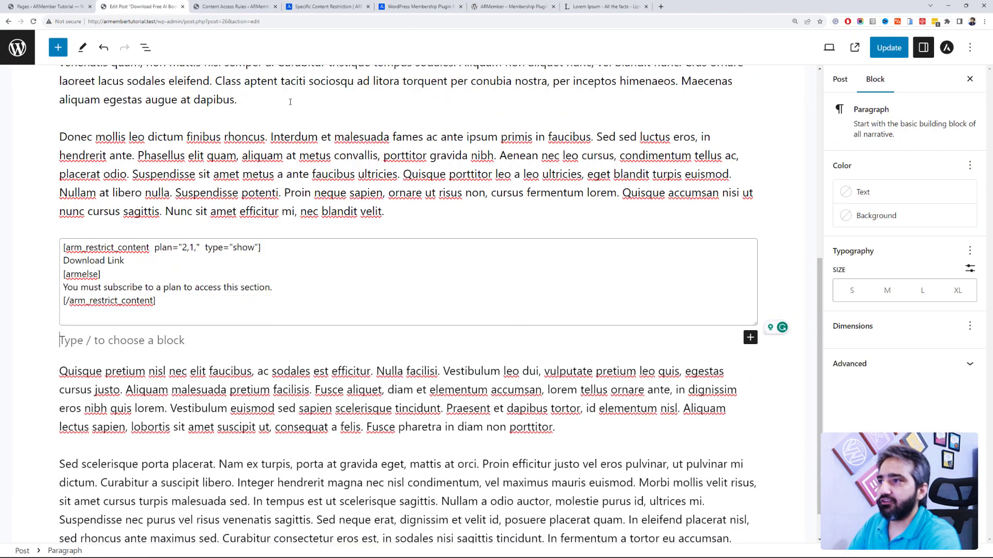
pyautogui.click(750, 337)
pyautogui.write('space')
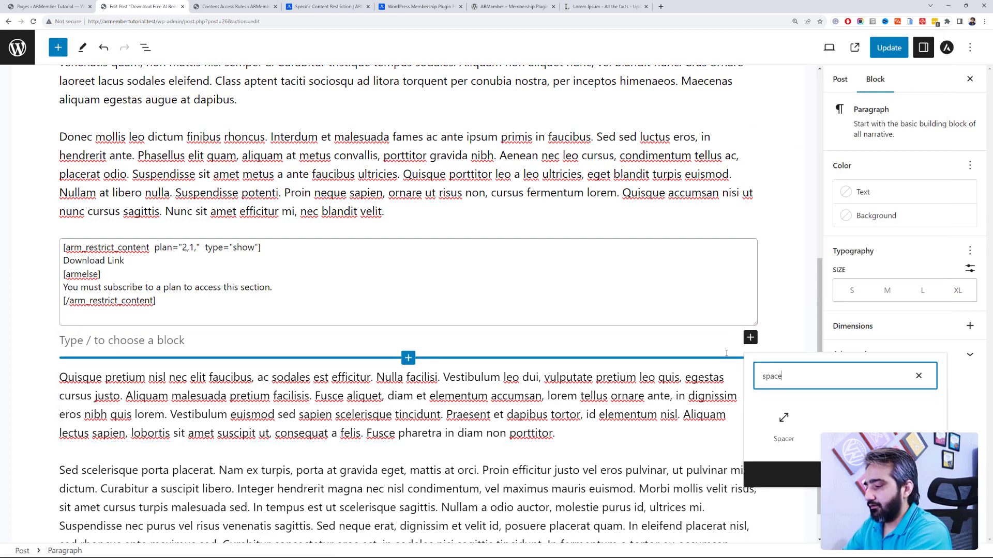
pyautogui.click(781, 425)
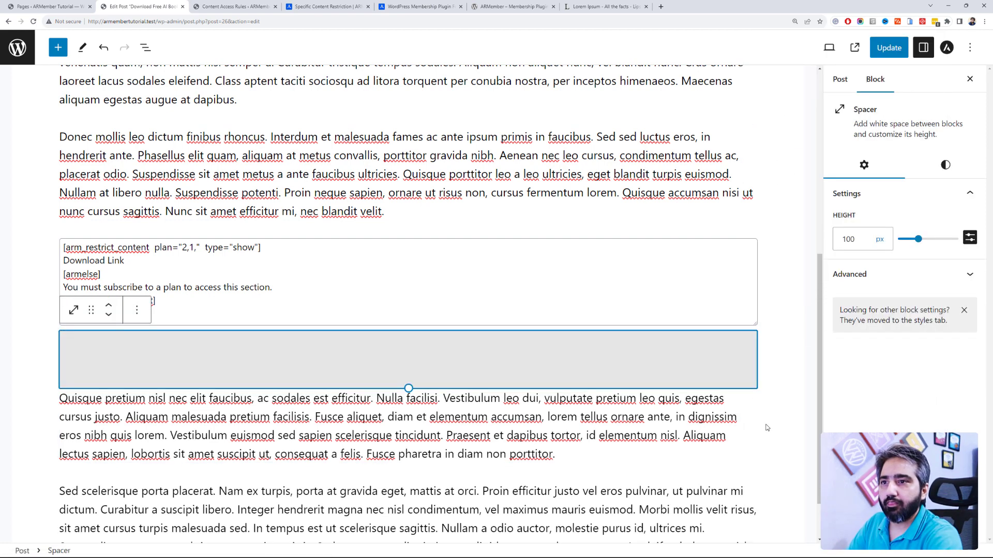
pyautogui.doubleClick(851, 239)
pyautogui.write('50')
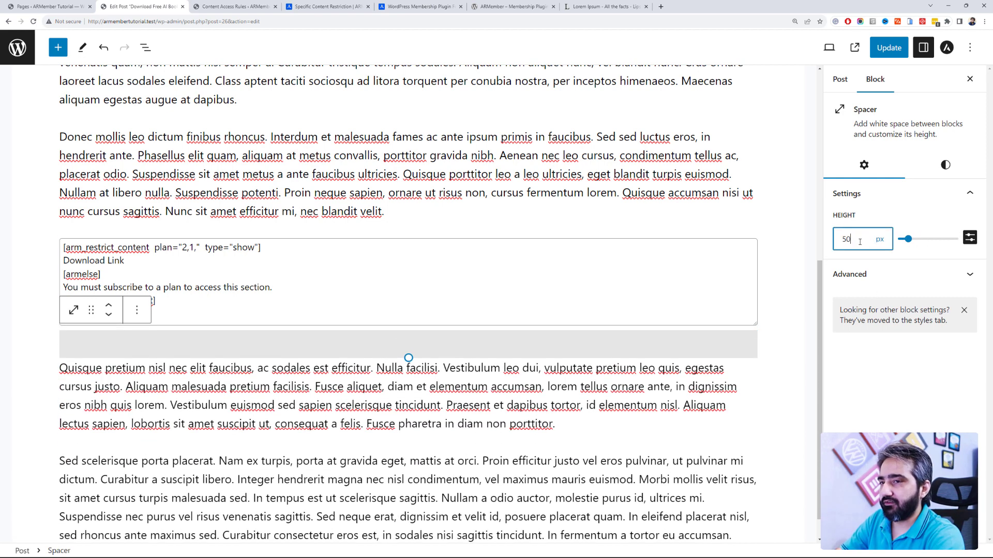
# Step: Wrap the Download Link line in <a href=""> and </a> tags
pyautogui.click(208, 282)
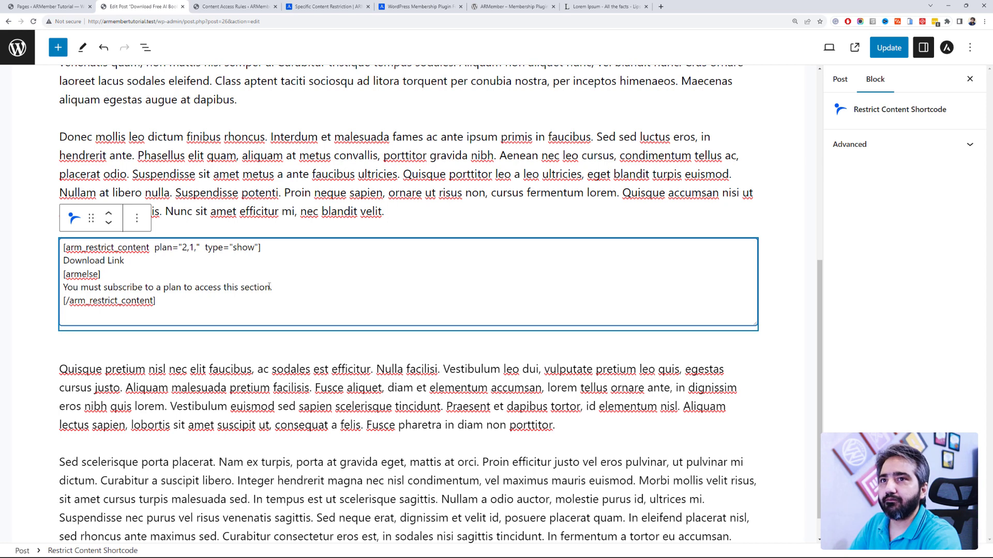
pyautogui.click(879, 144)
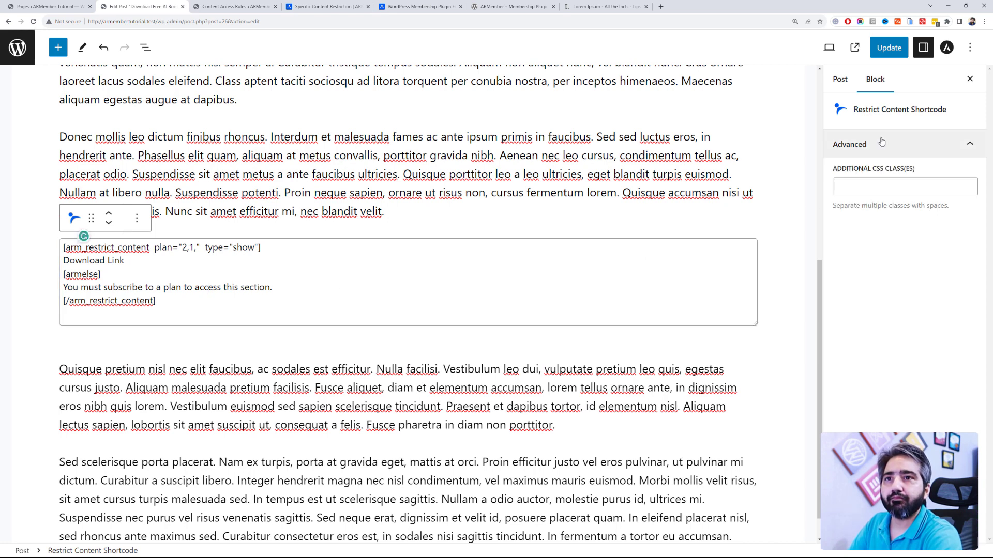
pyautogui.click(840, 80)
pyautogui.click(335, 287)
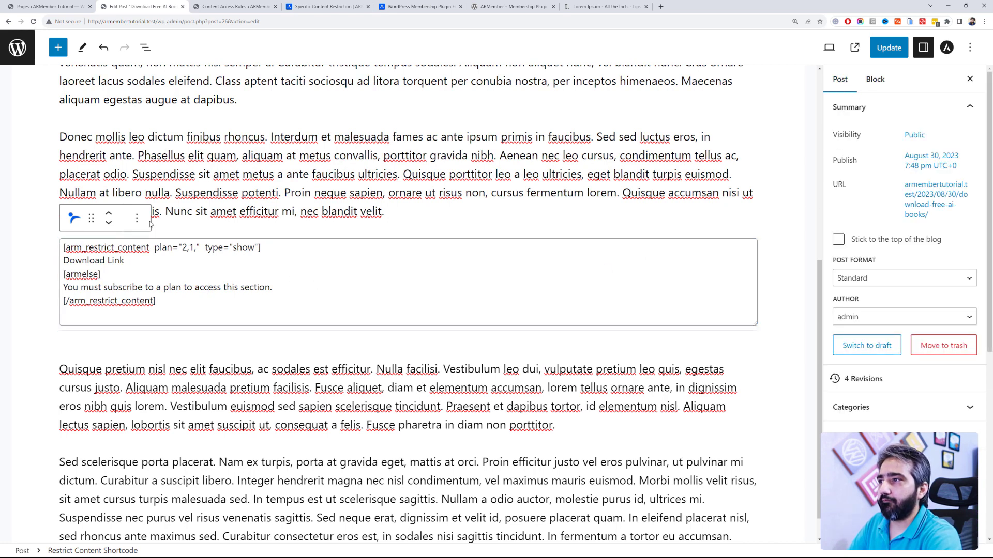
pyautogui.doubleClick(107, 261)
pyautogui.click(112, 264)
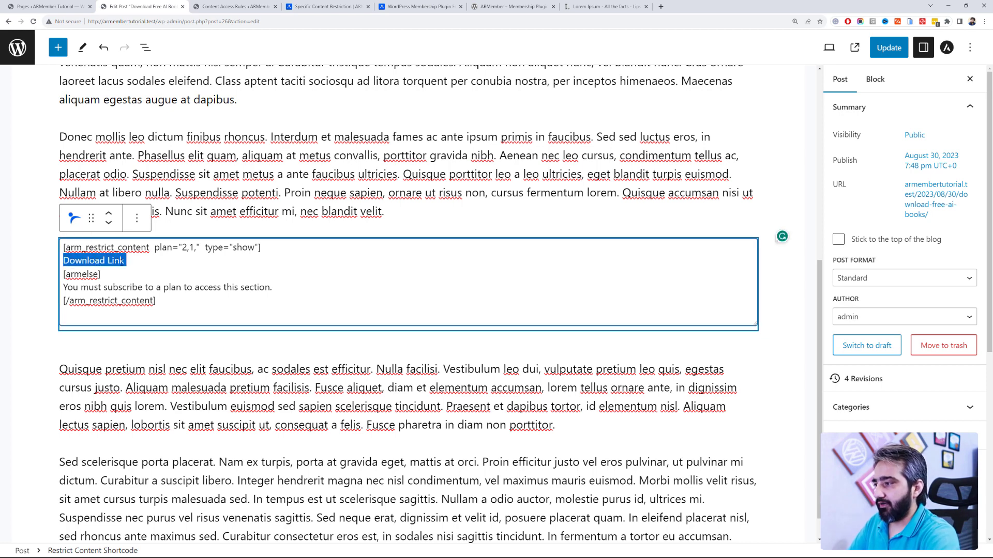
pyautogui.press('Left')
pyautogui.write('<a href="">')
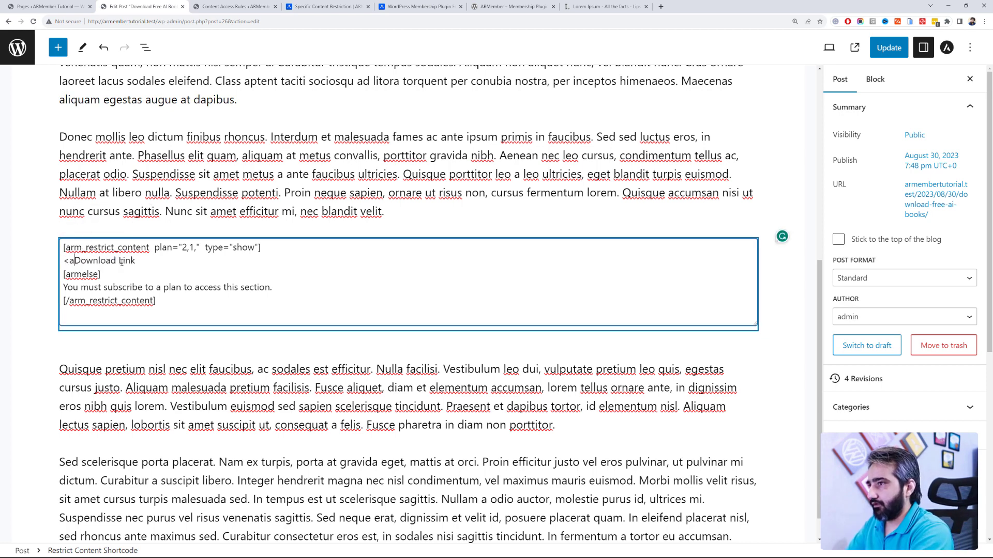
pyautogui.press('End')
pyautogui.write('</a>')
pyautogui.click(105, 260)
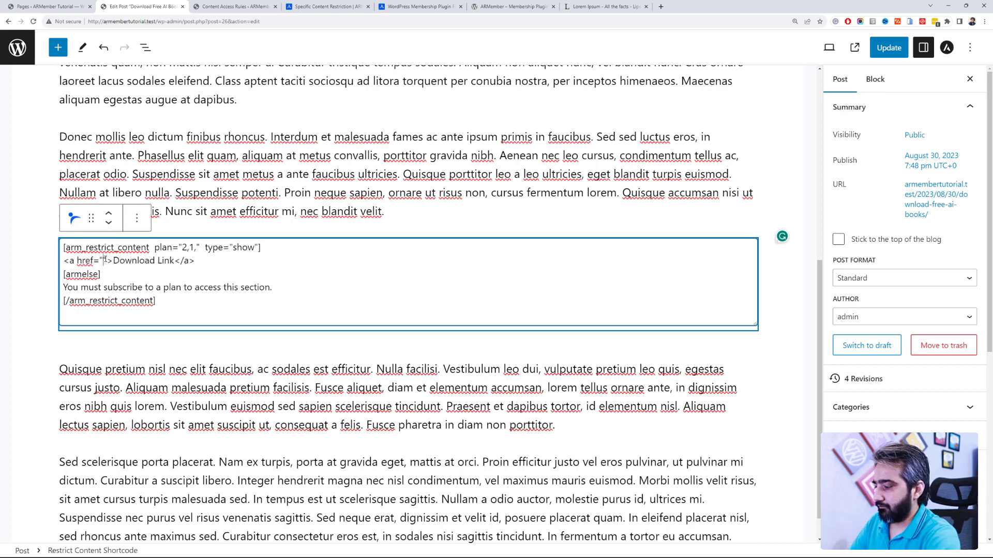
pyautogui.write('http://armembertutorial.test/')
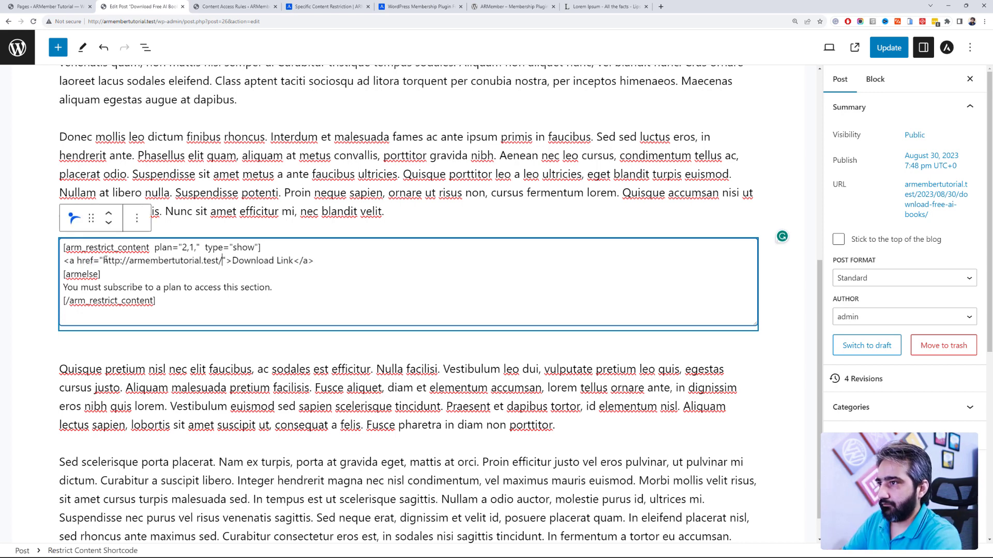
pyautogui.click(252, 4)
pyautogui.hotkey('alt', 'Tab')
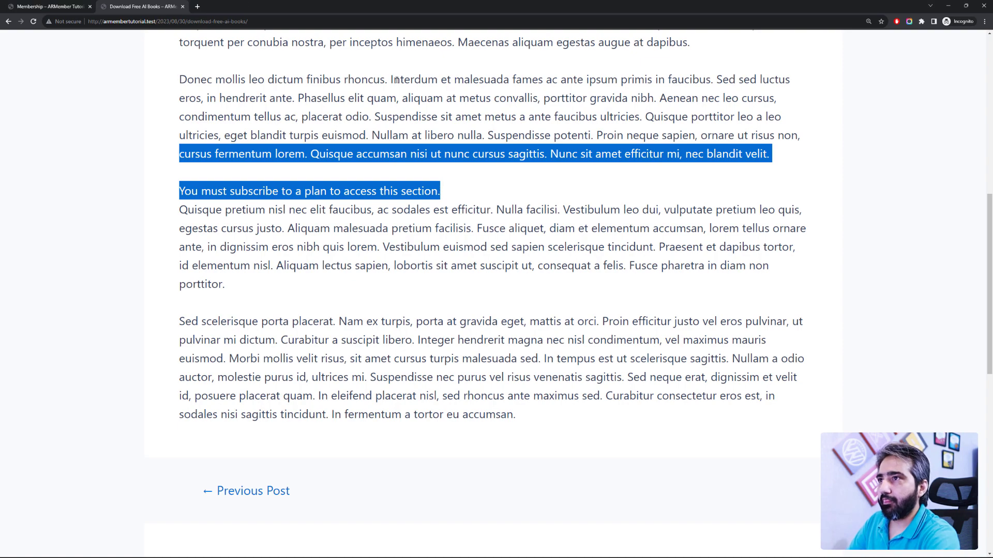
# Step: Copy the Membership page link address and paste a Subscribe Here link after the message
pyautogui.scroll(9, 396, 79)
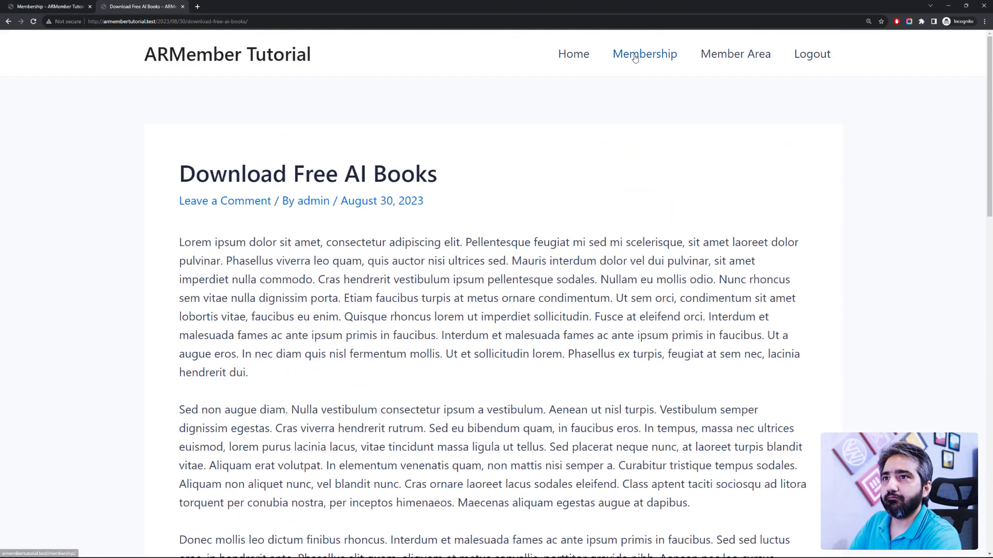
pyautogui.rightClick(635, 56)
pyautogui.click(656, 103)
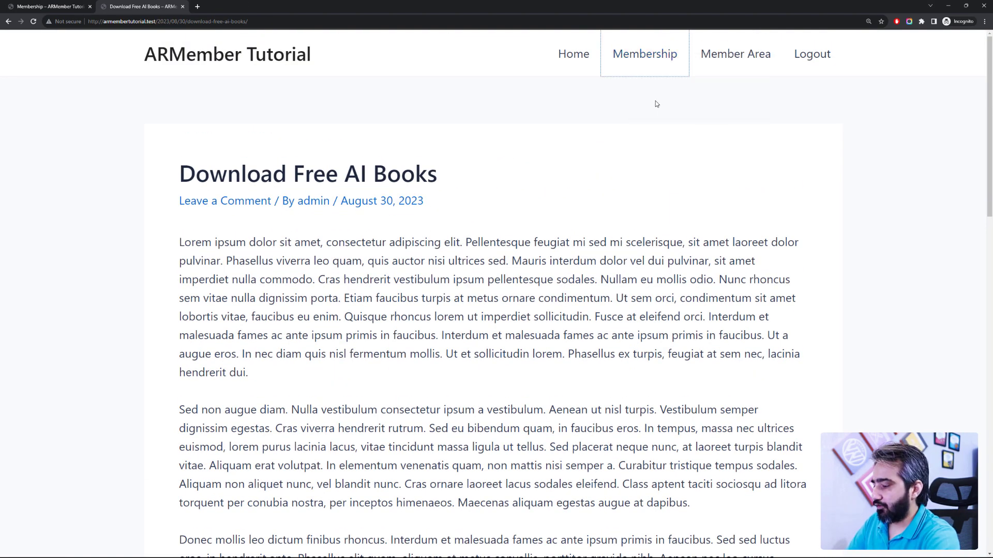
pyautogui.hotkey('alt', 'Tab')
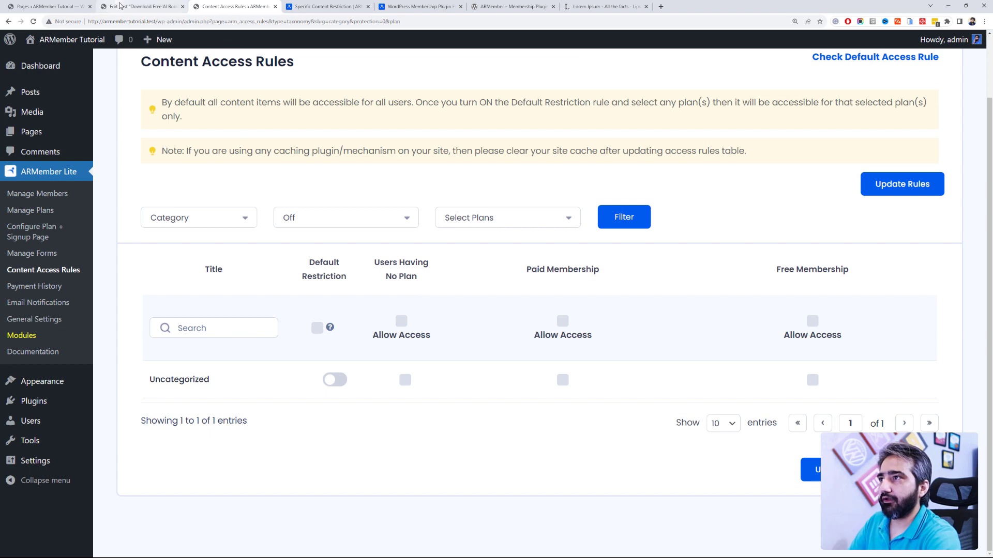
pyautogui.click(139, 6)
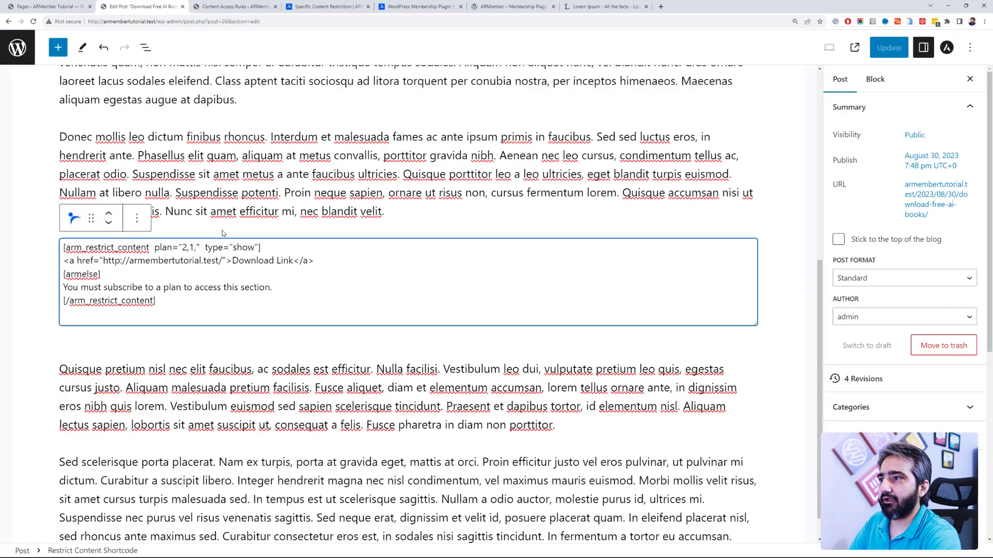
pyautogui.click(275, 288)
pyautogui.write('<a href="http://armembertutorial.test/membership/">Subscribe Here</a>')
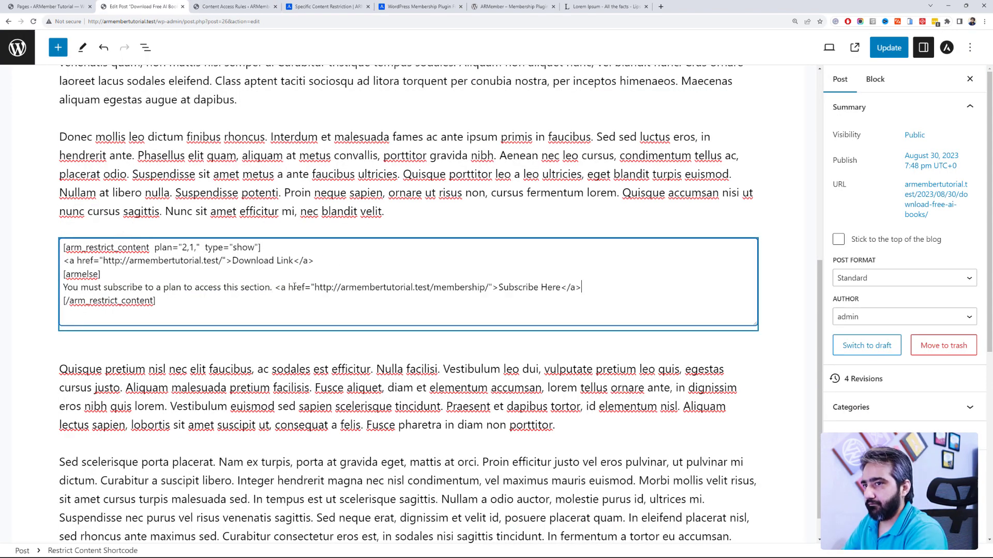
# Step: Update the post and view it in incognito, where the Subscribe Here link shows as raw code
pyautogui.click(885, 44)
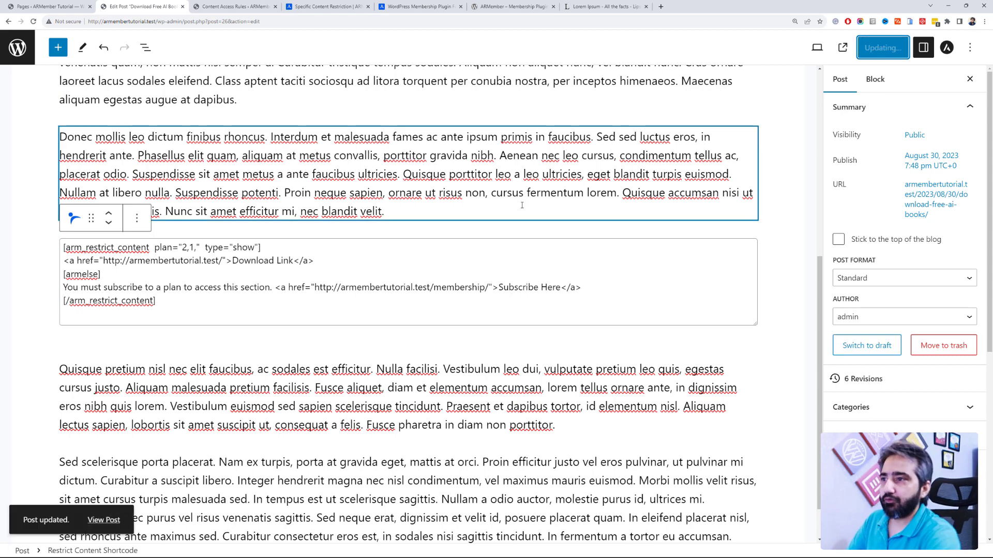
pyautogui.hotkey('alt', 'Tab')
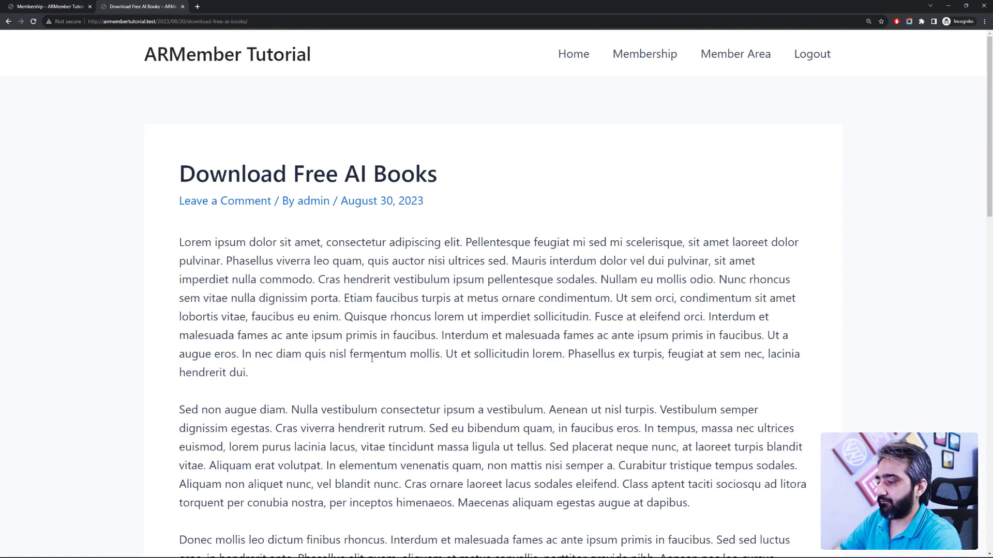
pyautogui.scroll(-2, 372, 358)
pyautogui.press('F5')
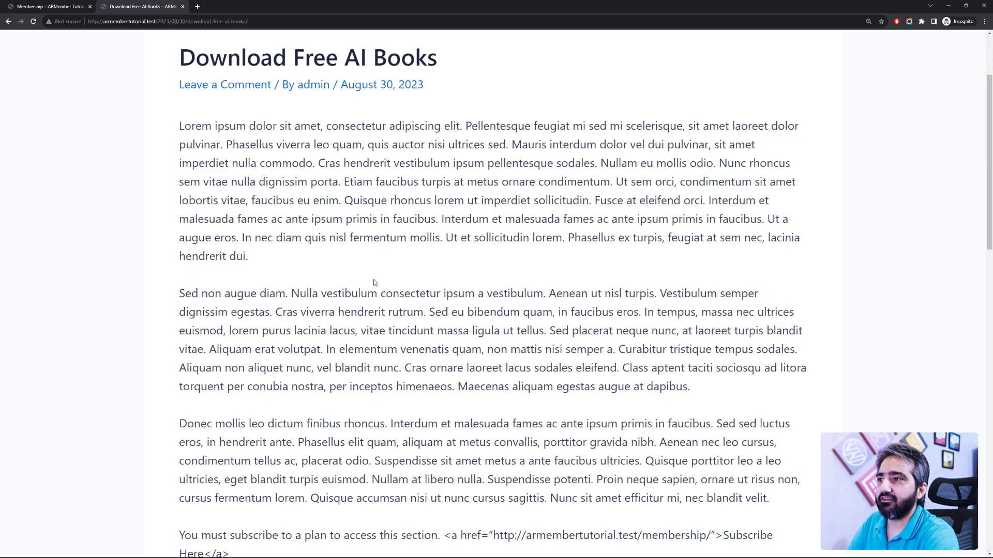
pyautogui.scroll(-4, 374, 282)
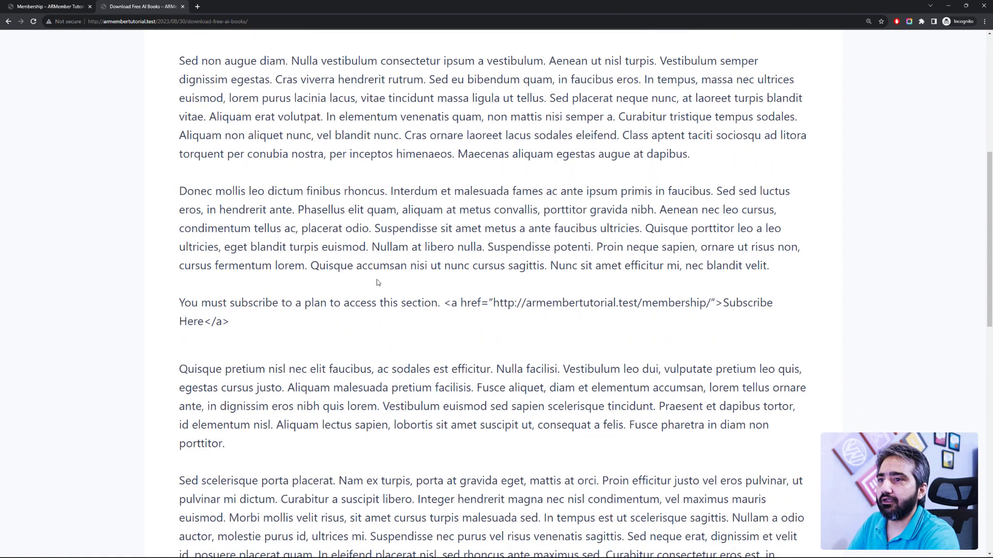
pyautogui.moveTo(444, 306); pyautogui.dragTo(545, 355)
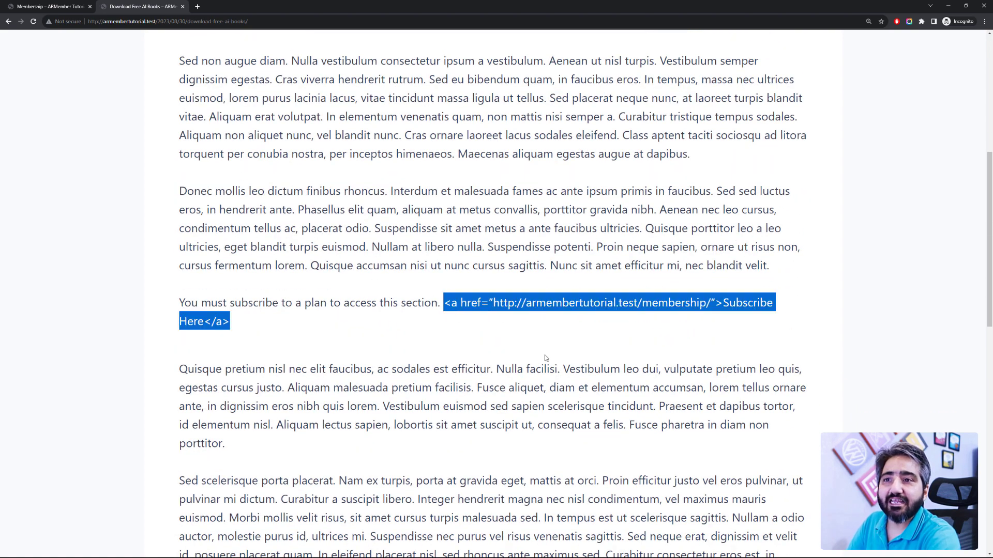
pyautogui.click(544, 355)
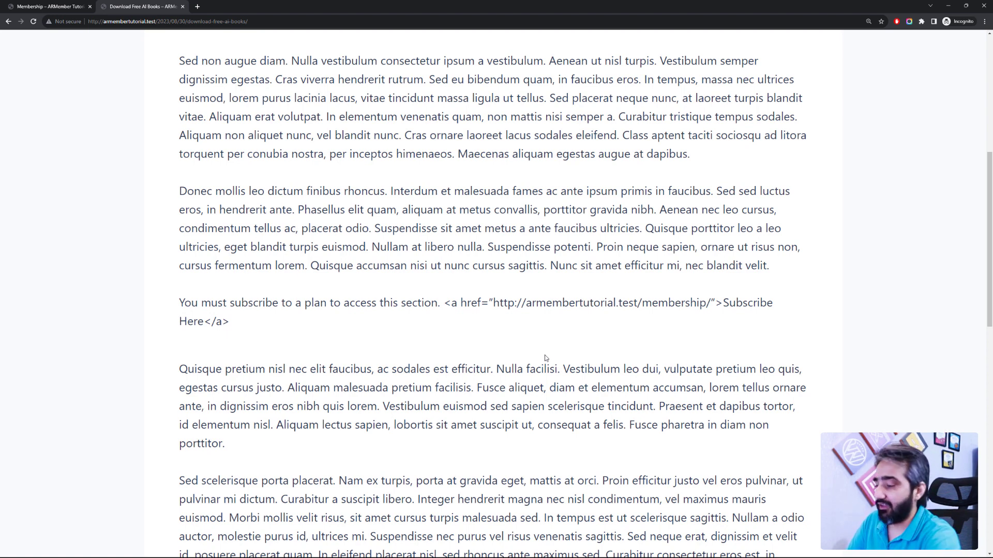
pyautogui.hotkey('alt', 'Tab')
# Step: Look through the ARMember Specific Content Restriction documentation's shortcode examples
pyautogui.click(383, 5)
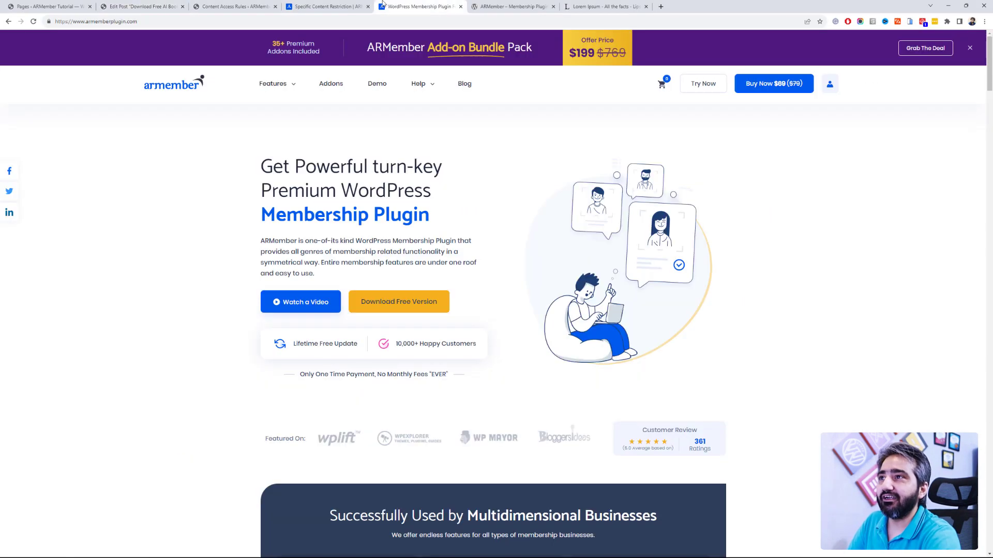
pyautogui.click(357, 6)
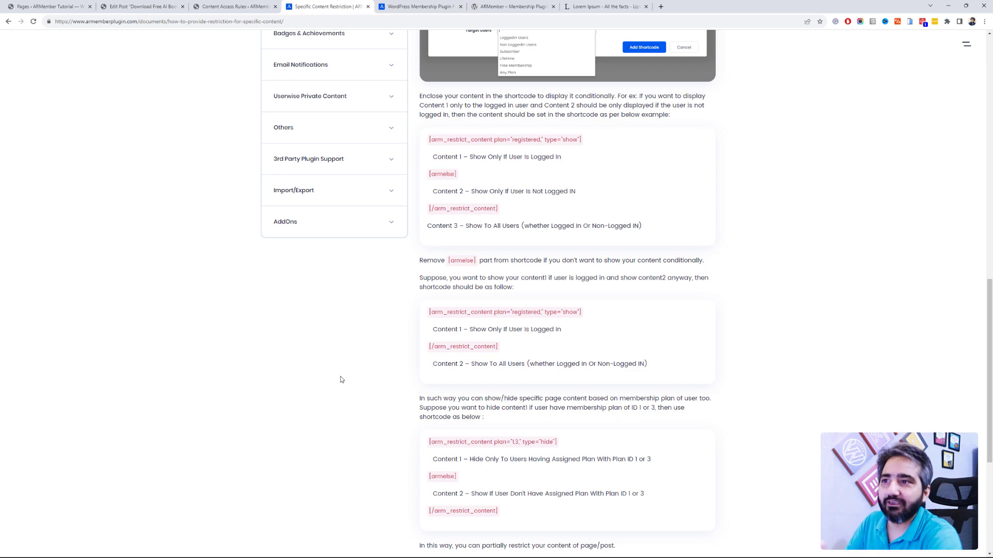
pyautogui.scroll(8, 341, 379)
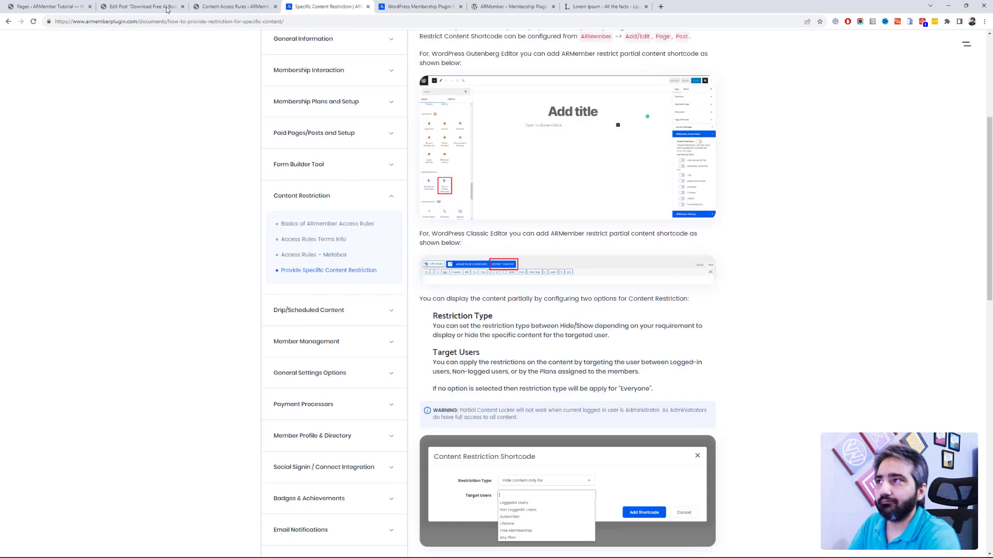
pyautogui.click(140, 7)
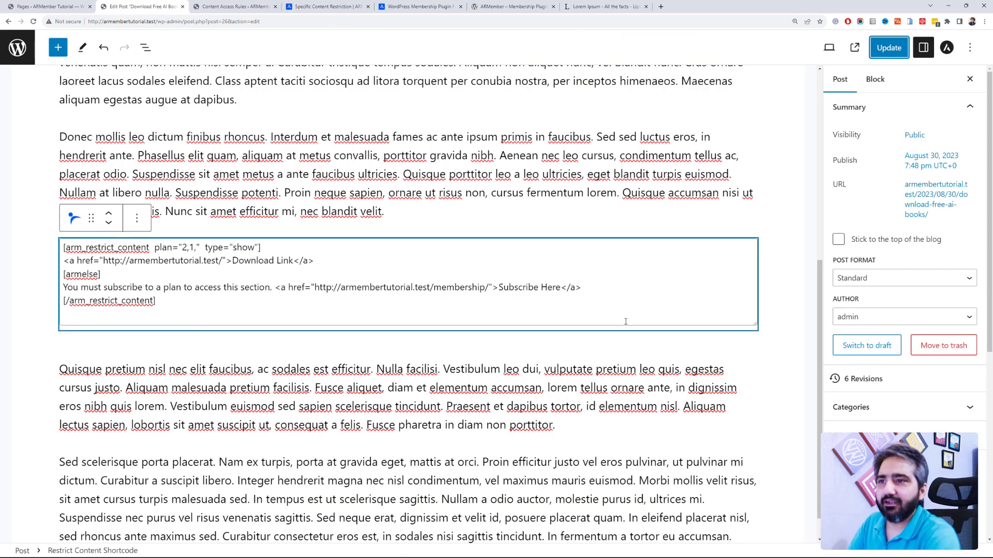
# Step: Strip the link tags and Subscribe Here text, leaving plain Download Link and the subscription message
pyautogui.moveTo(500, 291); pyautogui.dragTo(278, 282)
pyautogui.press('BackSpace')
pyautogui.press('BackSpace')
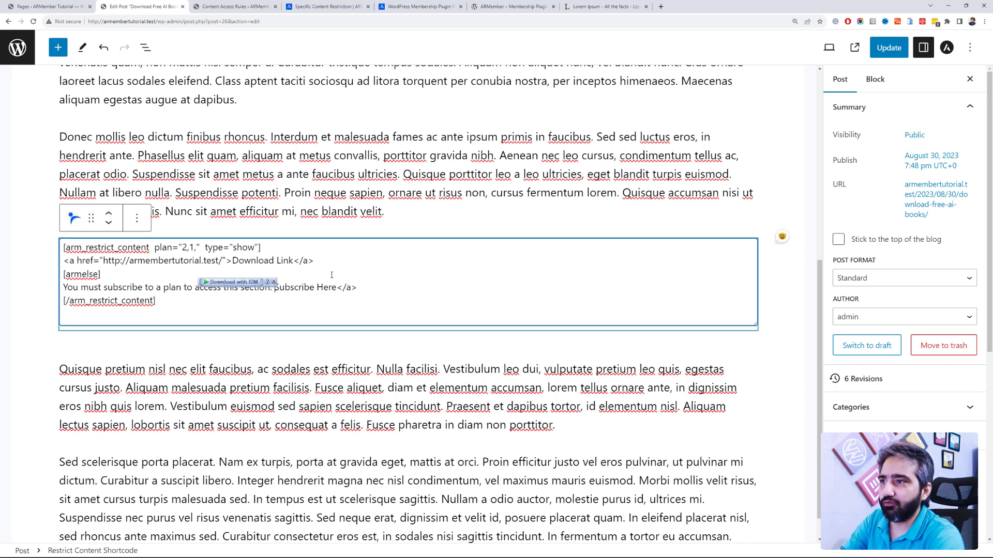
pyautogui.click(370, 285)
pyautogui.moveTo(369, 285); pyautogui.dragTo(279, 287)
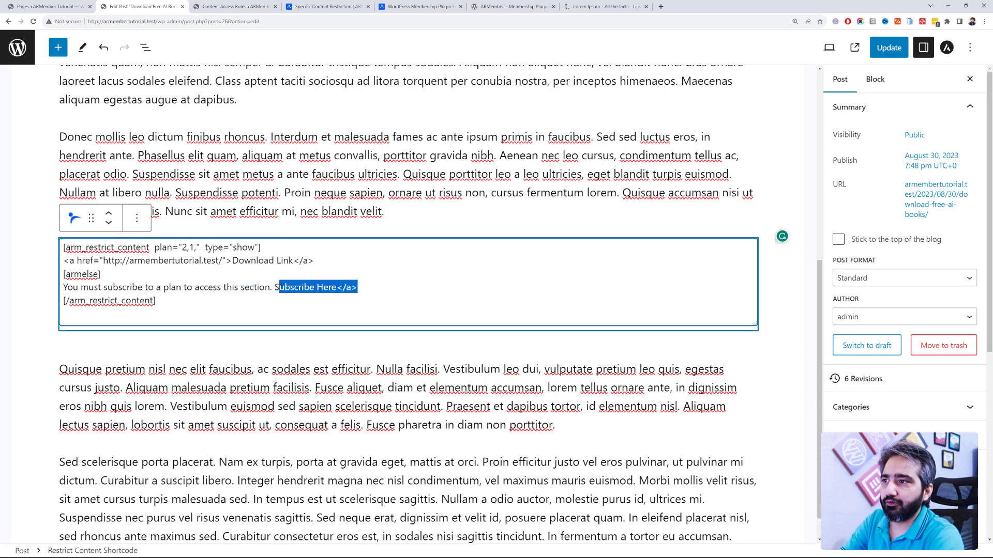
pyautogui.press('BackSpace')
pyautogui.press('BackSpace')
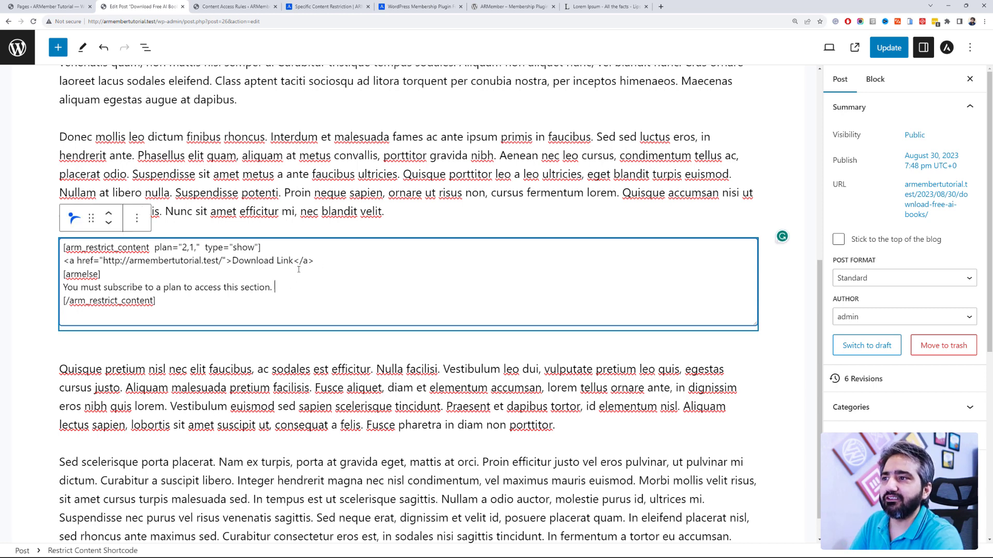
pyautogui.moveTo(228, 263); pyautogui.dragTo(61, 263)
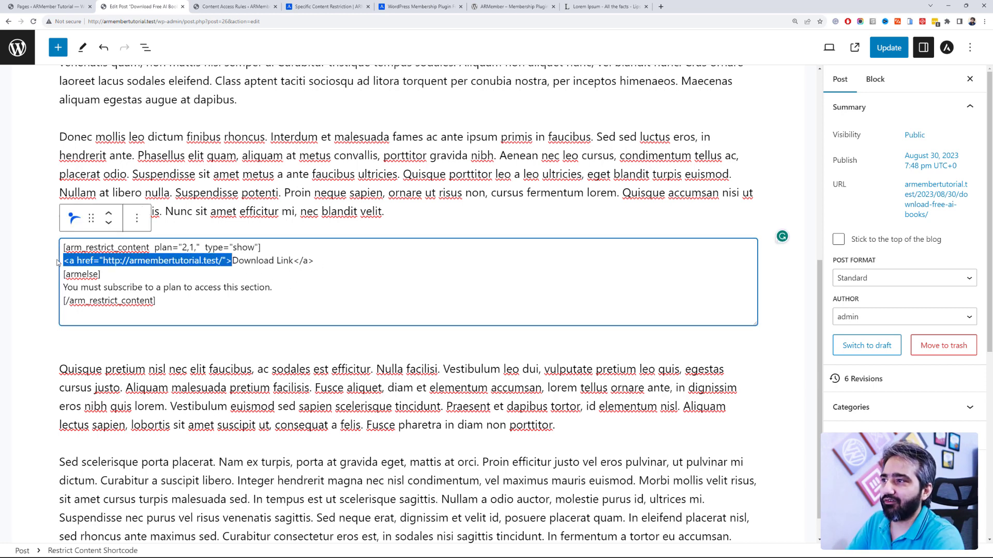
pyautogui.press('BackSpace')
pyautogui.moveTo(148, 260); pyautogui.dragTo(125, 260)
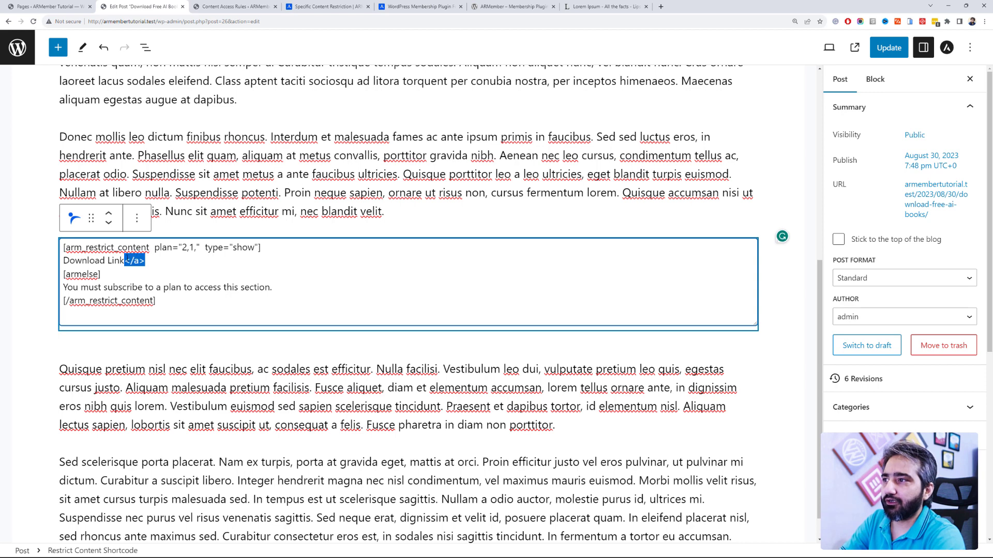
pyautogui.press('BackSpace')
# Step: Save the updated post and reload it in the incognito window
pyautogui.hotkey('ctrl', 's')
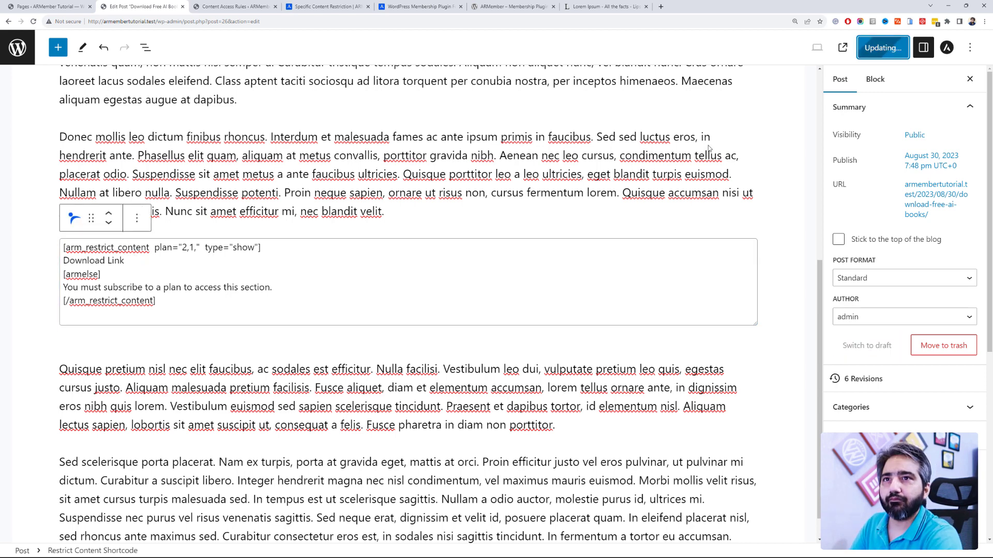
pyautogui.hotkey('ctrl', 's')
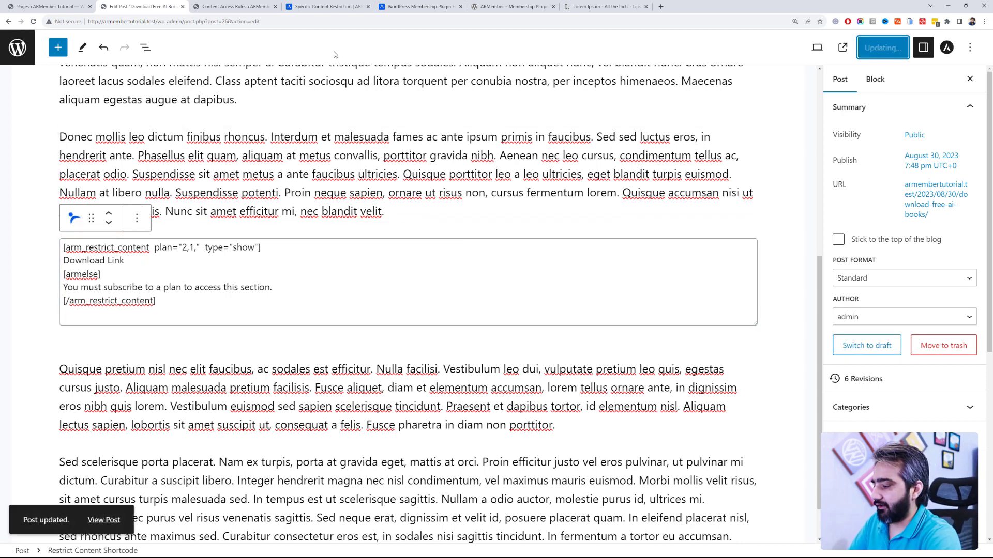
pyautogui.hotkey('alt', 'Tab')
pyautogui.press('F5')
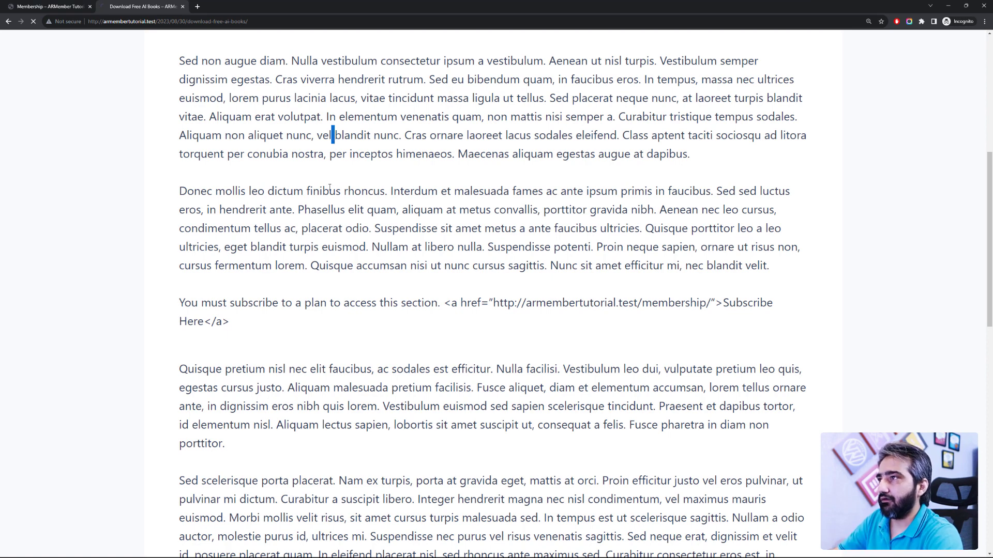
# Step: Go to the Membership signup page and select the Paid Membership plan
pyautogui.moveTo(445, 304); pyautogui.dragTo(144, 311)
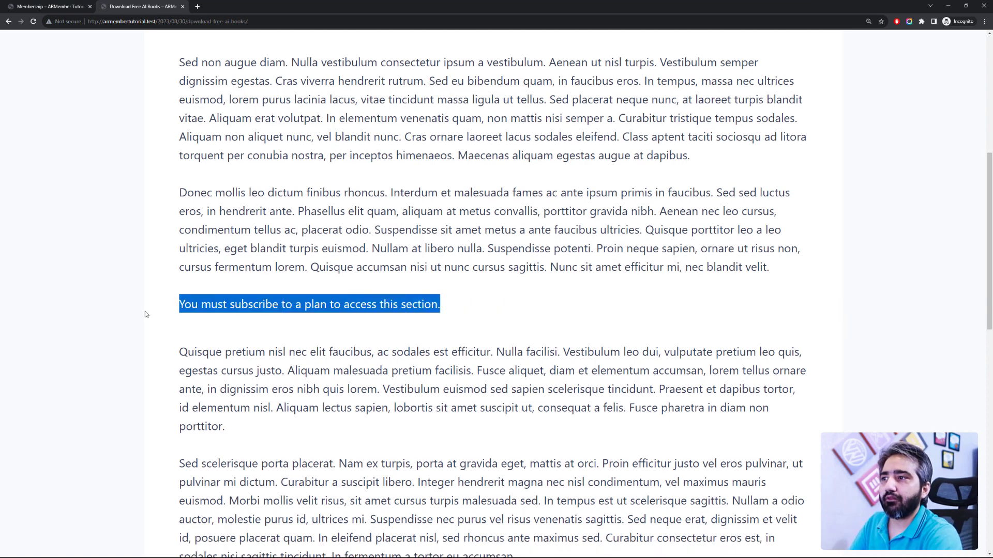
pyautogui.doubleClick(144, 312)
pyautogui.click(60, 13)
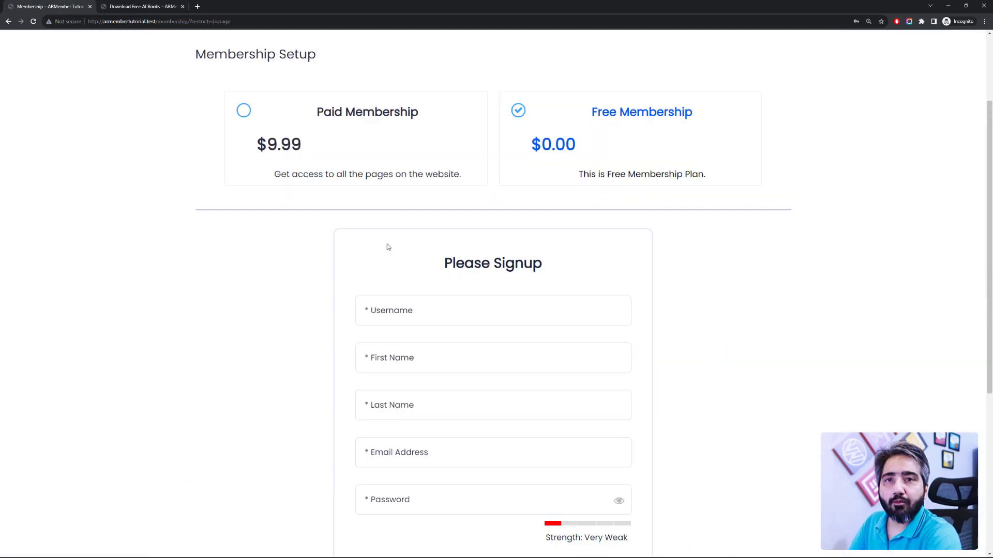
pyautogui.scroll(3, 311, 206)
pyautogui.click(137, 7)
pyautogui.click(73, 6)
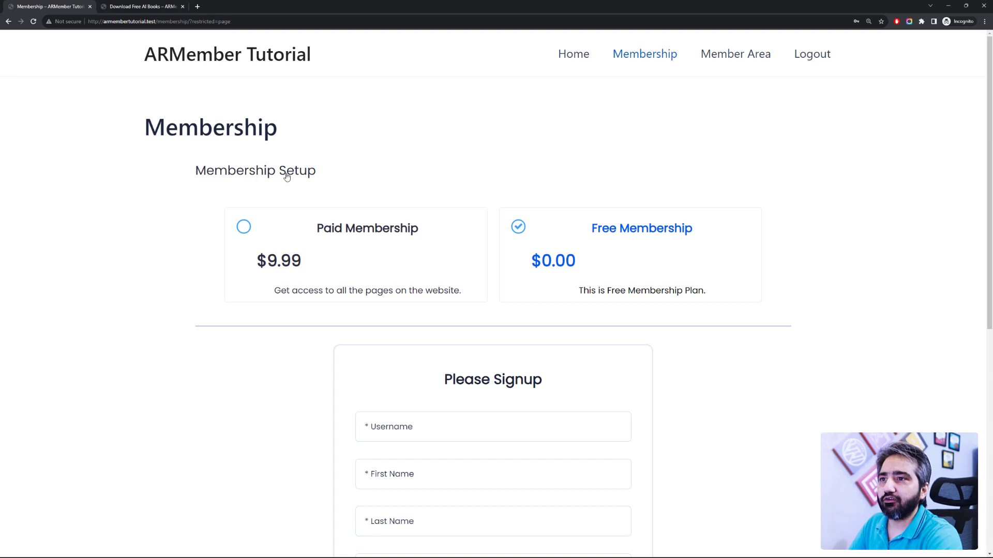
pyautogui.scroll(-2, 287, 176)
pyautogui.click(309, 119)
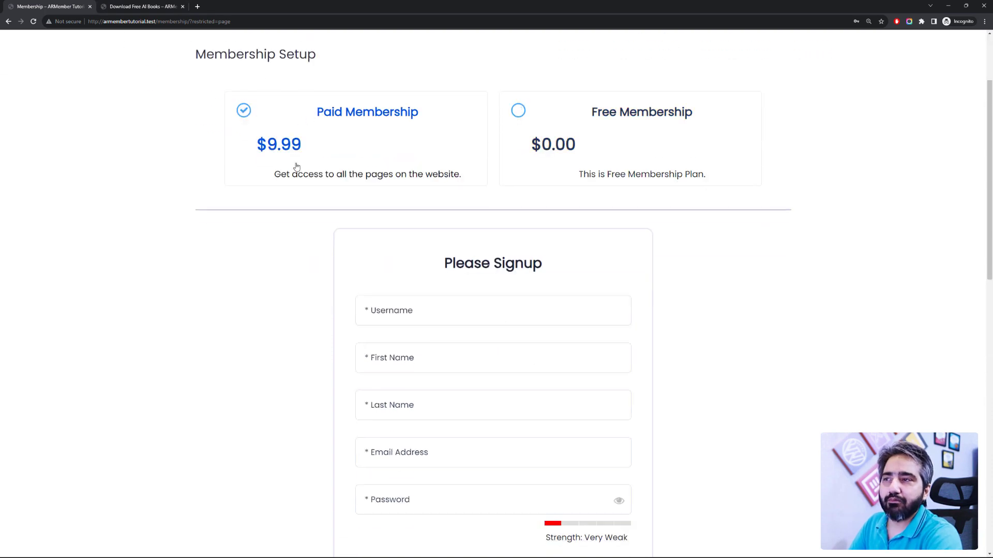
# Step: Enter the member's username in the signup form's Username field
pyautogui.scroll(-2, 350, 210)
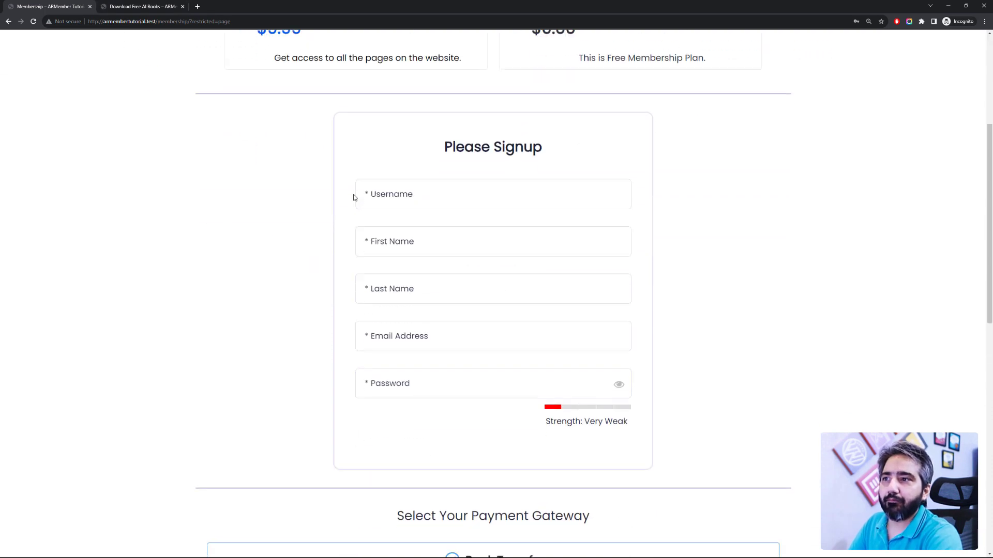
pyautogui.click(398, 195)
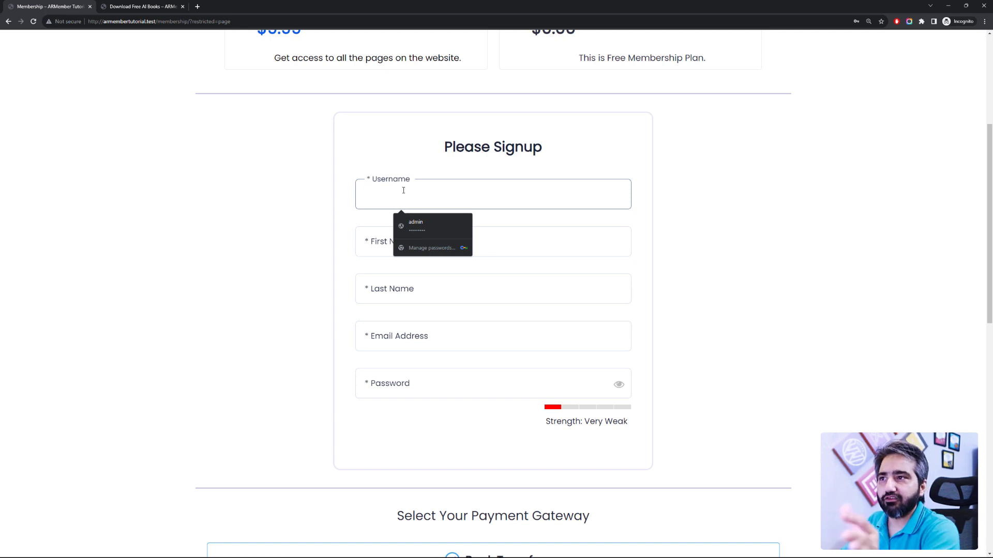
pyautogui.scroll(4, 331, 234)
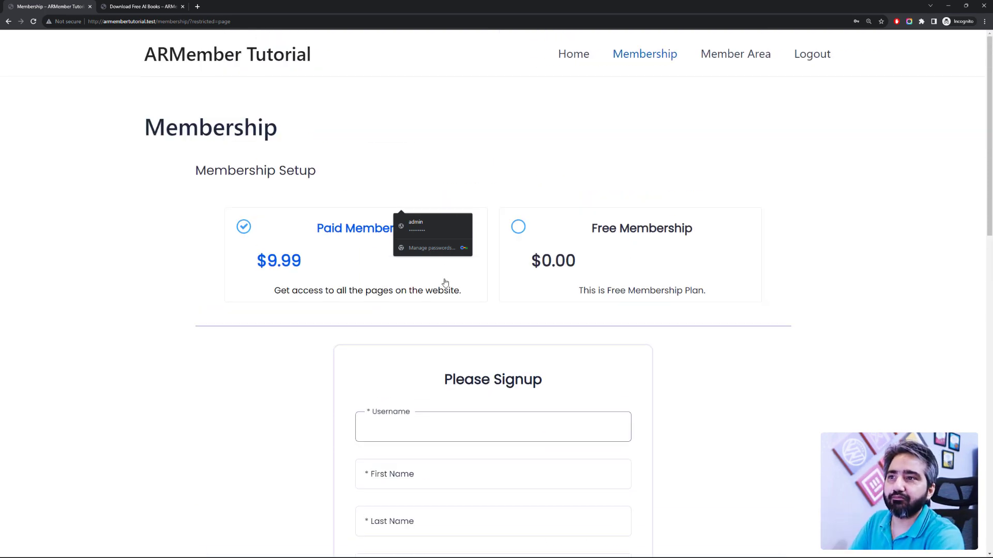
pyautogui.scroll(-2, 445, 283)
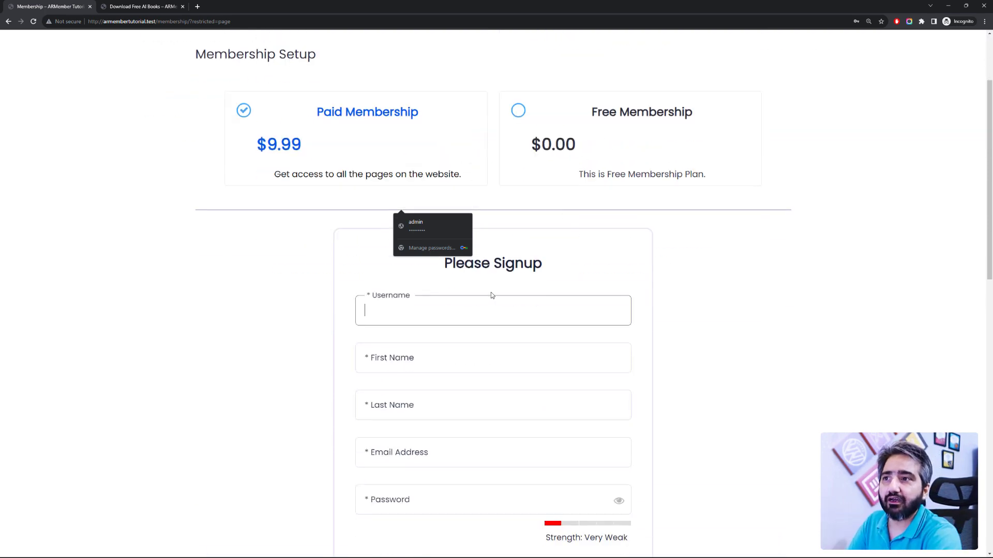
pyautogui.scroll(-2, 484, 297)
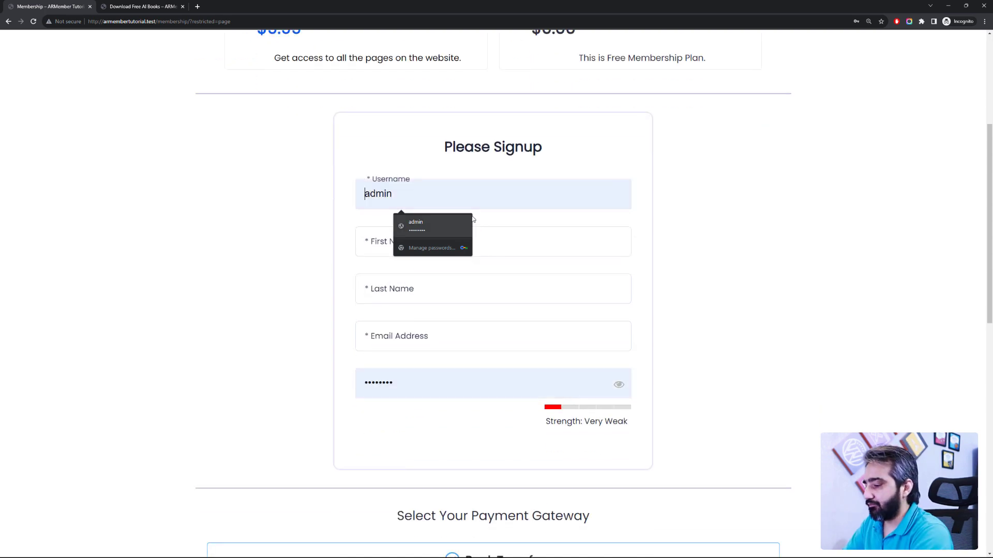
pyautogui.write('shahzad')
pyautogui.press('Tab')
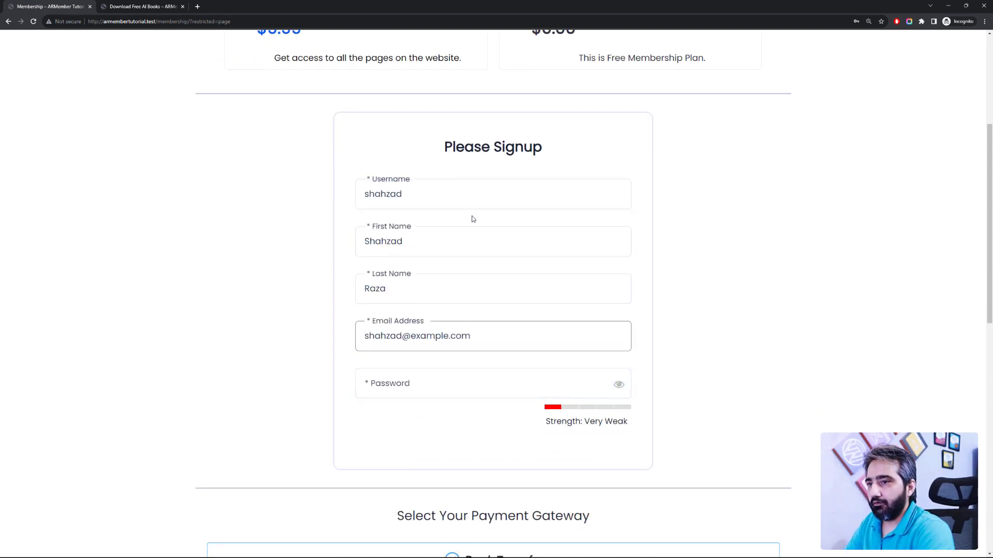
# Step: Paste a strong account password into the Password field
pyautogui.scroll(-2, 471, 216)
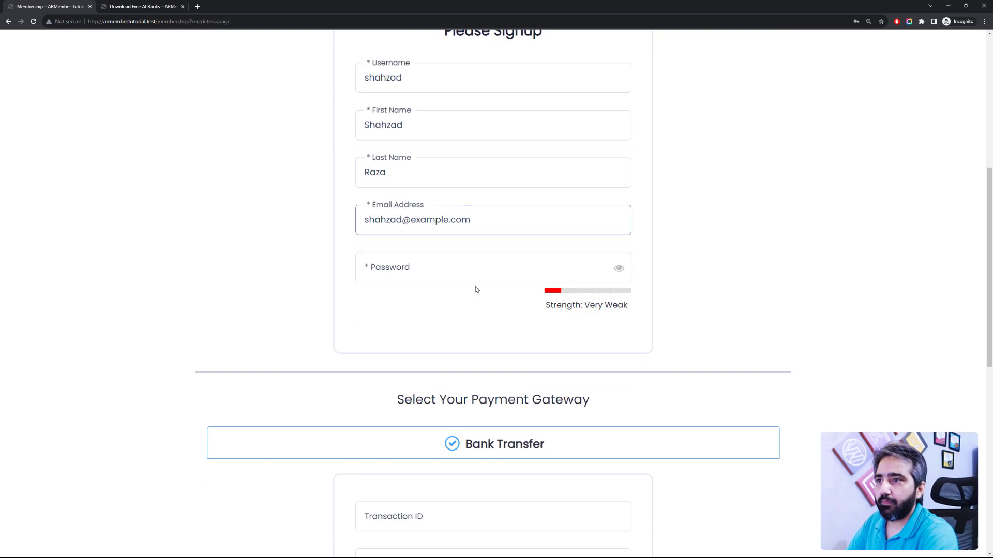
pyautogui.click(466, 269)
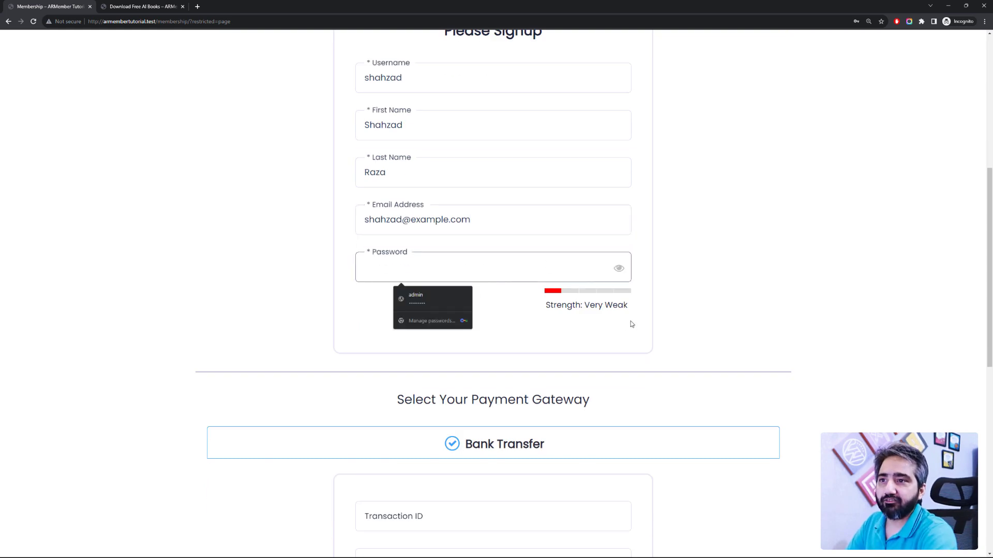
pyautogui.write('a')
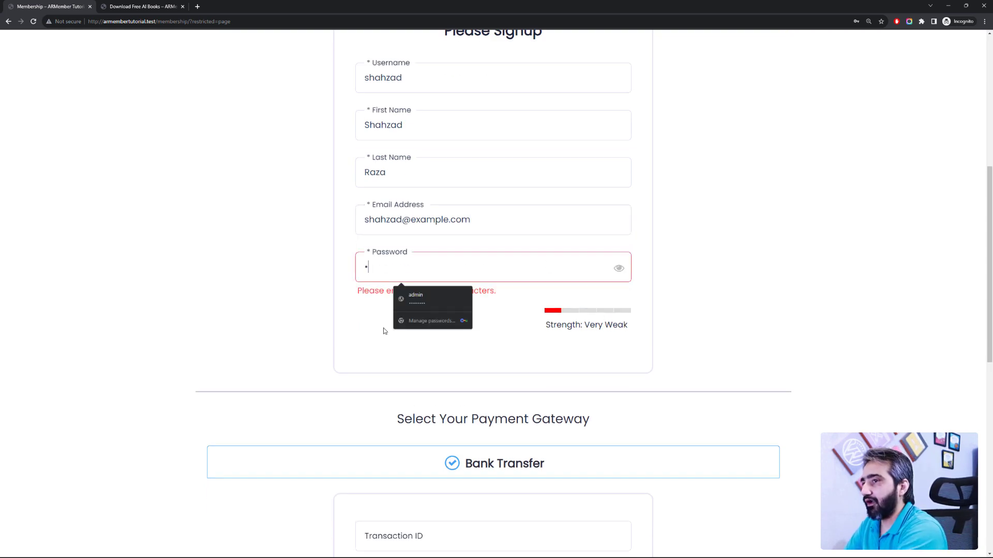
pyautogui.hotkey('ctrl', 'v')
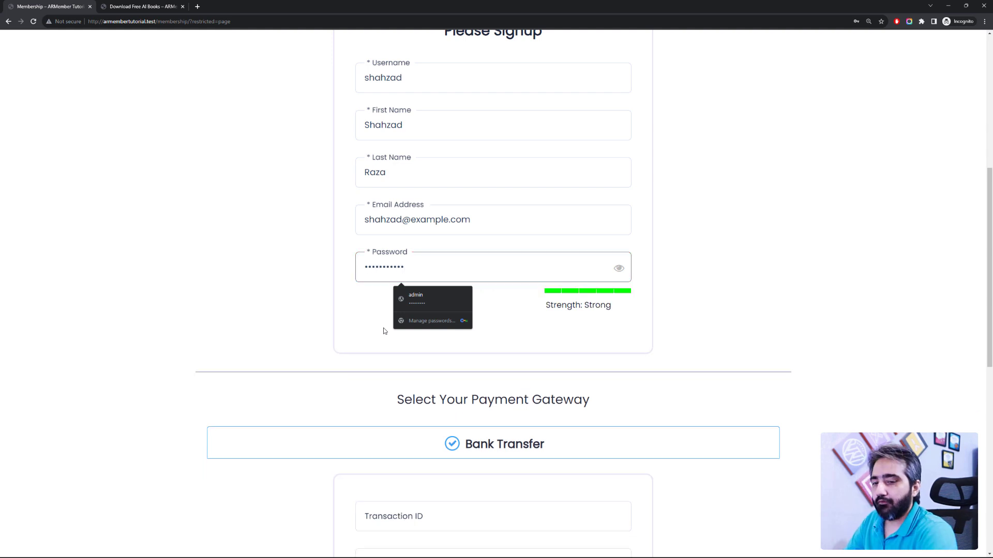
pyautogui.click(288, 319)
pyautogui.scroll(-7, 377, 266)
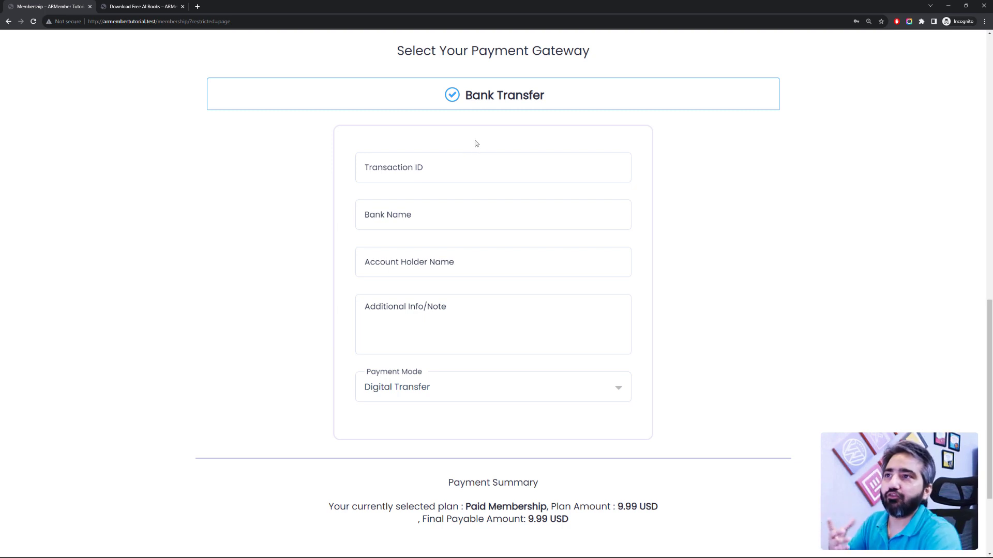
# Step: Fill in the bank transfer transaction ID, bank name UBL and the account holder's name
pyautogui.scroll(2, 490, 176)
pyautogui.scroll(-2, 490, 191)
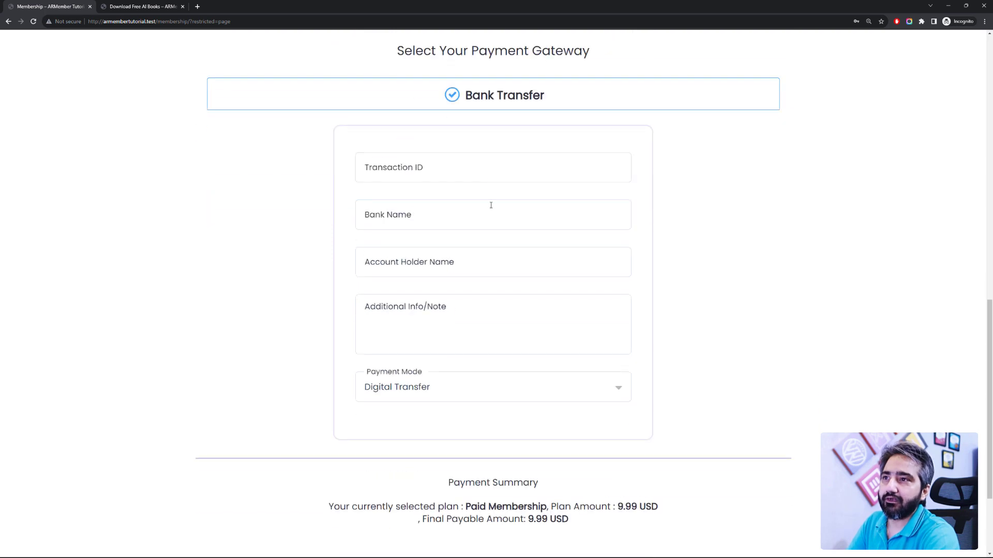
pyautogui.scroll(2, 491, 205)
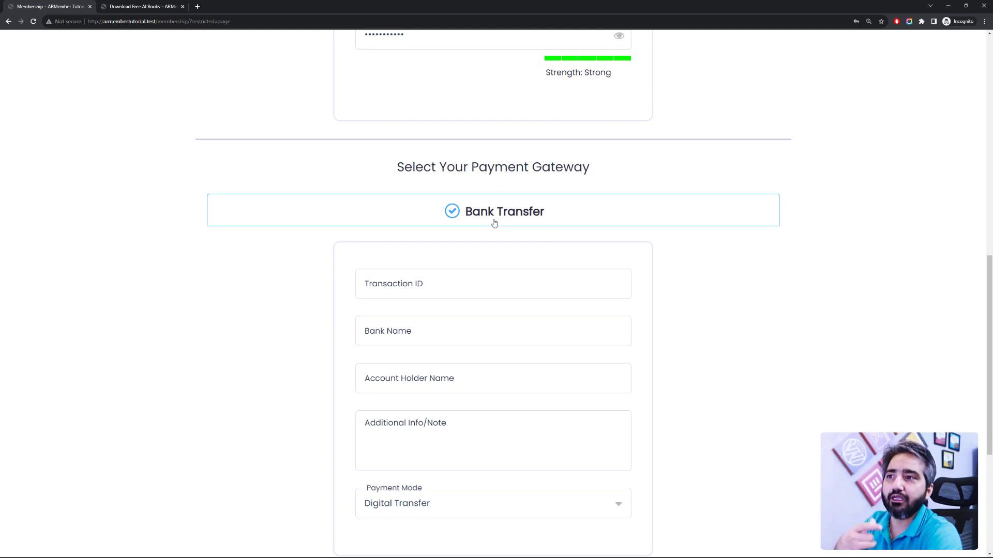
pyautogui.scroll(-2, 488, 277)
pyautogui.scroll(12, 488, 187)
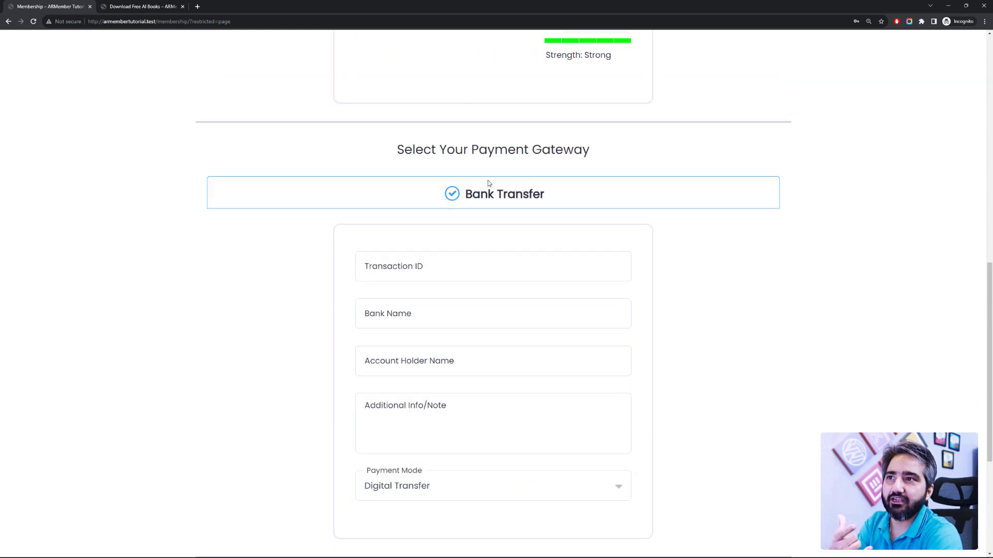
pyautogui.scroll(-13, 350, 162)
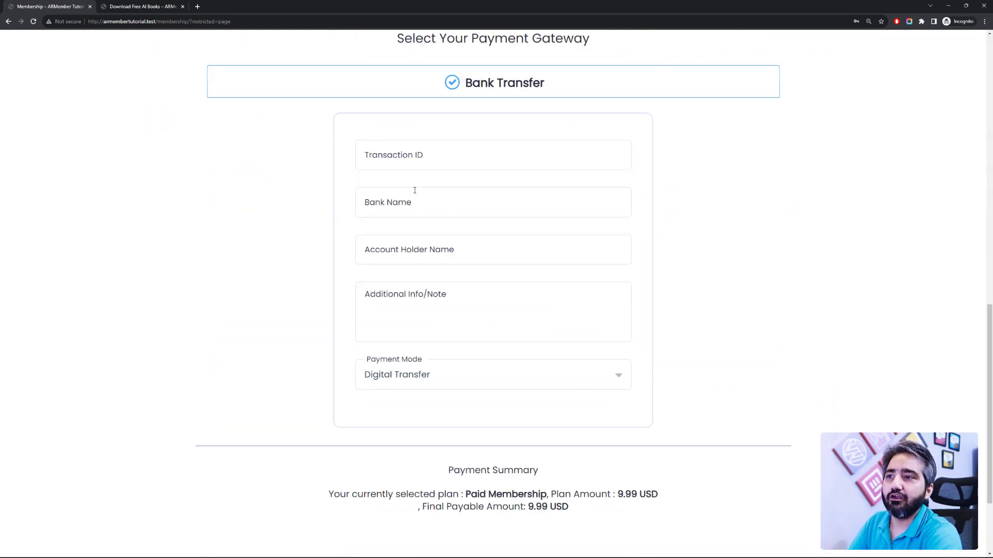
pyautogui.scroll(2, 487, 220)
pyautogui.scroll(2, 487, 220)
pyautogui.click(486, 288)
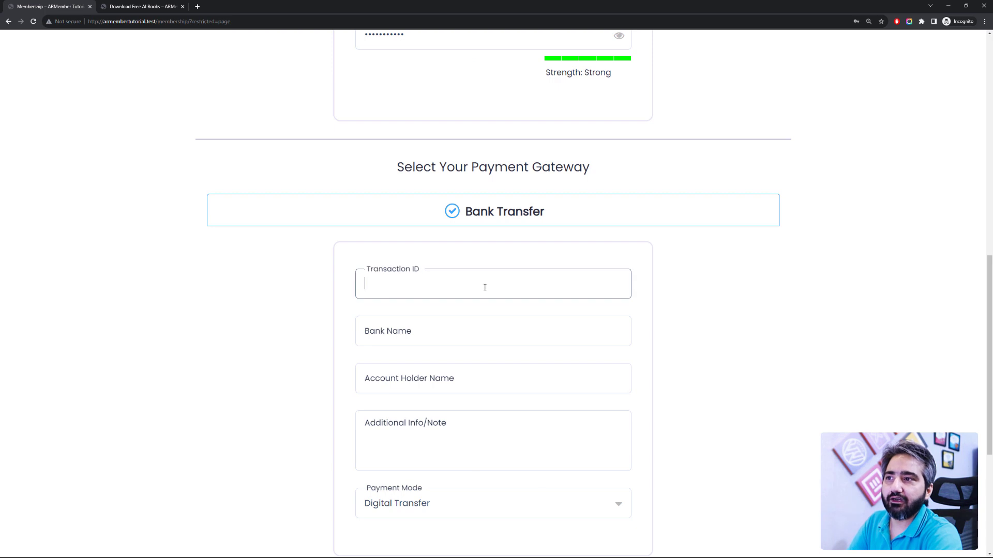
pyautogui.write('1234')
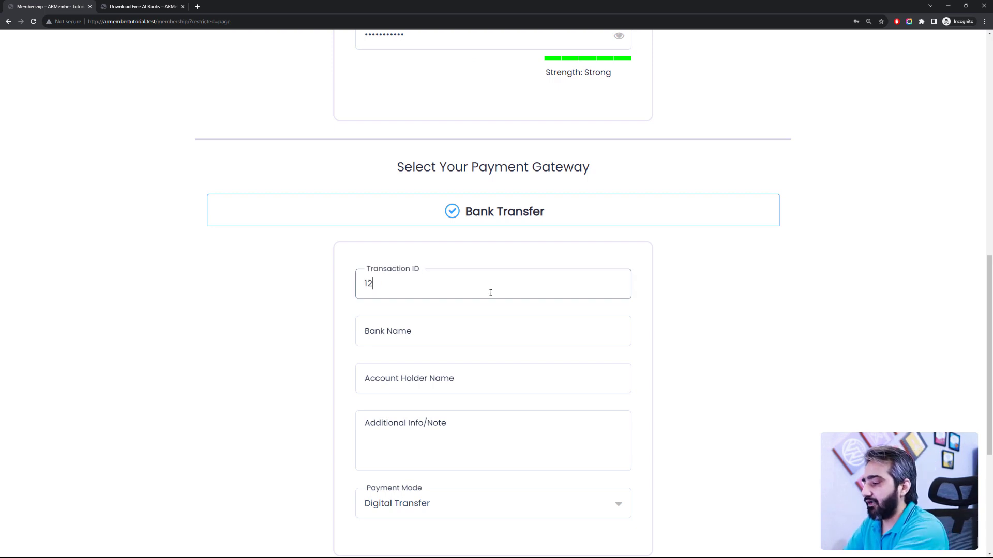
pyautogui.press('Tab')
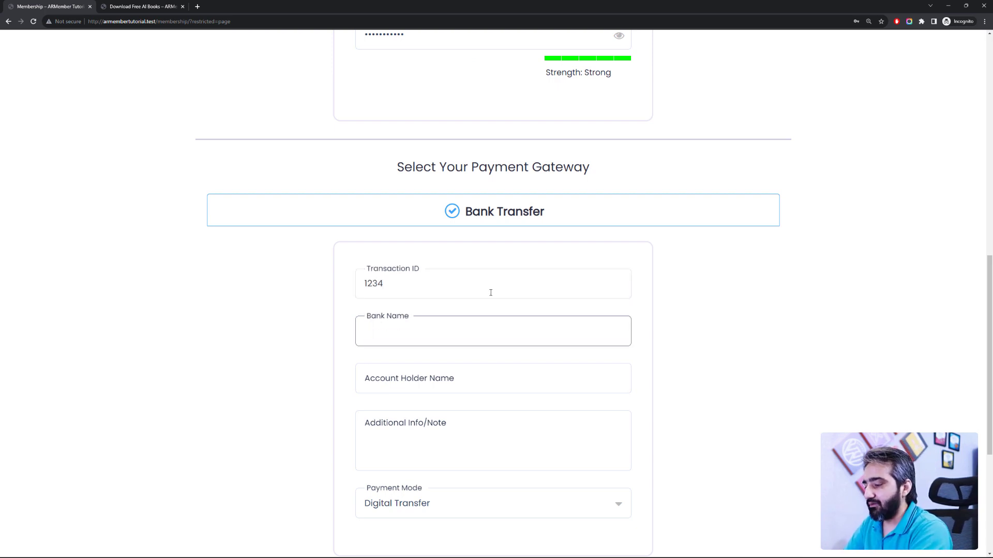
pyautogui.write('UBL')
pyautogui.press('Tab')
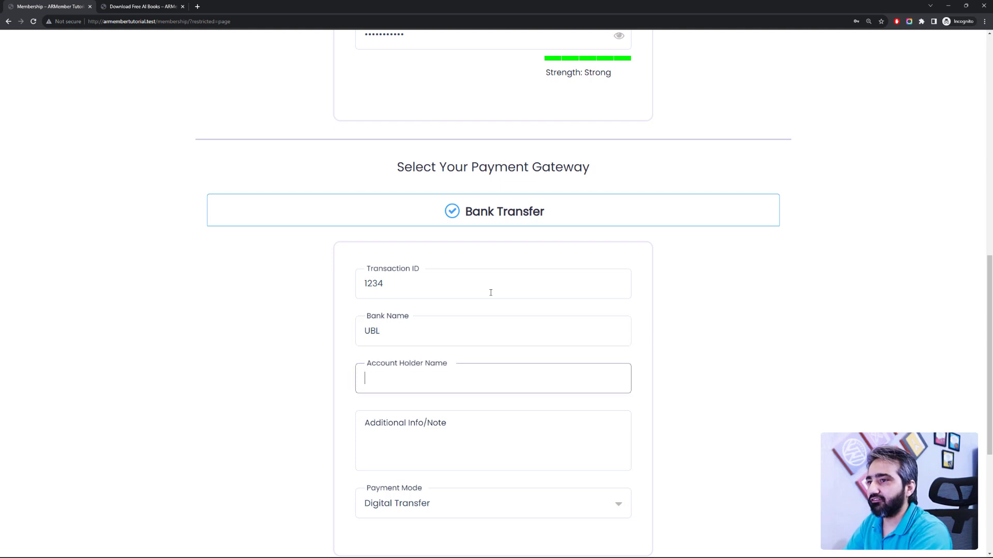
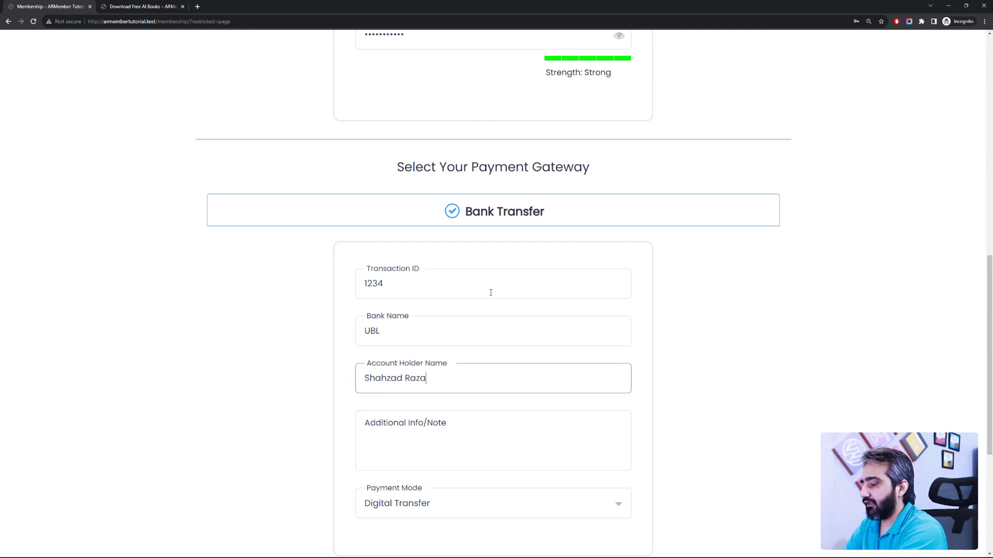
pyautogui.press('Tab')
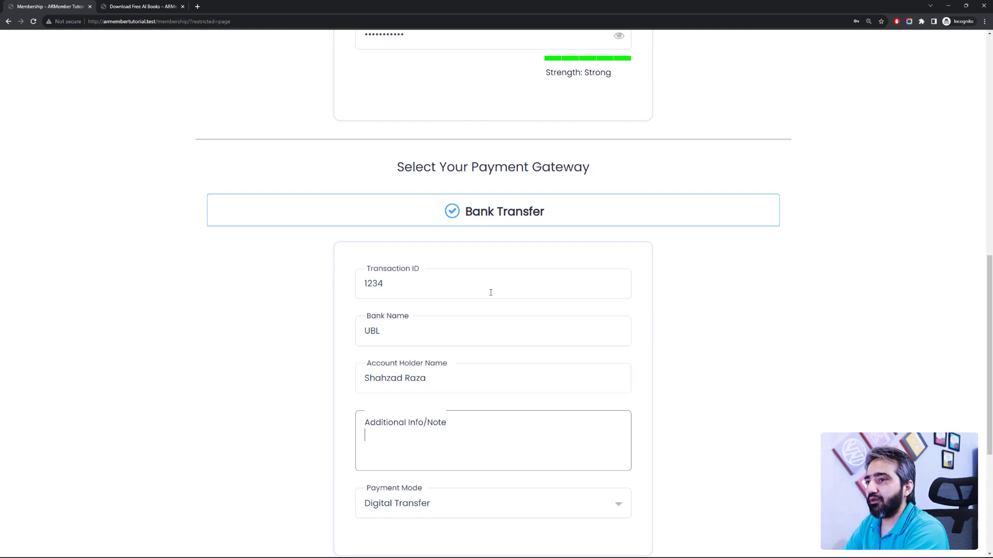
# Step: Set the payment mode to Digital Transfer and attempt to submit the payment
pyautogui.scroll(-2, 491, 293)
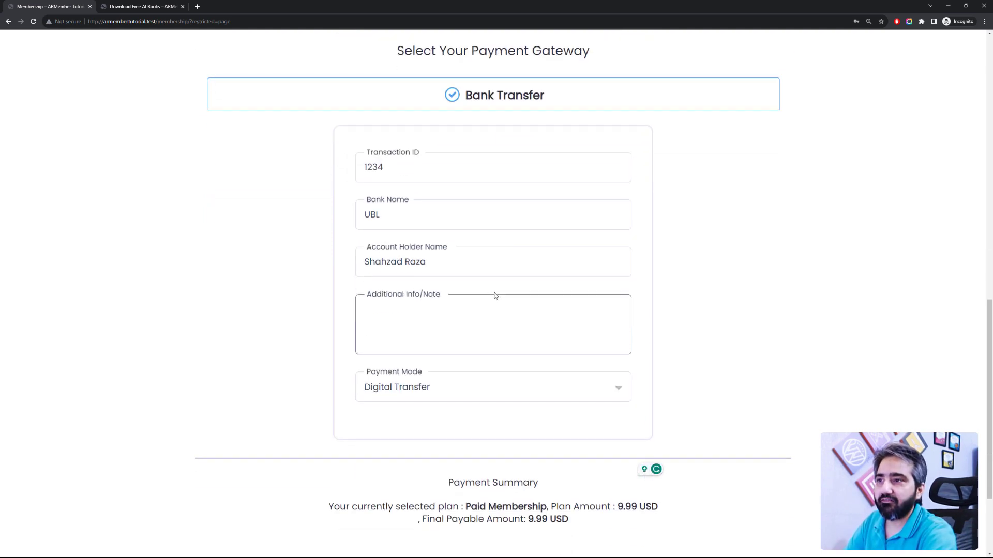
pyautogui.click(507, 384)
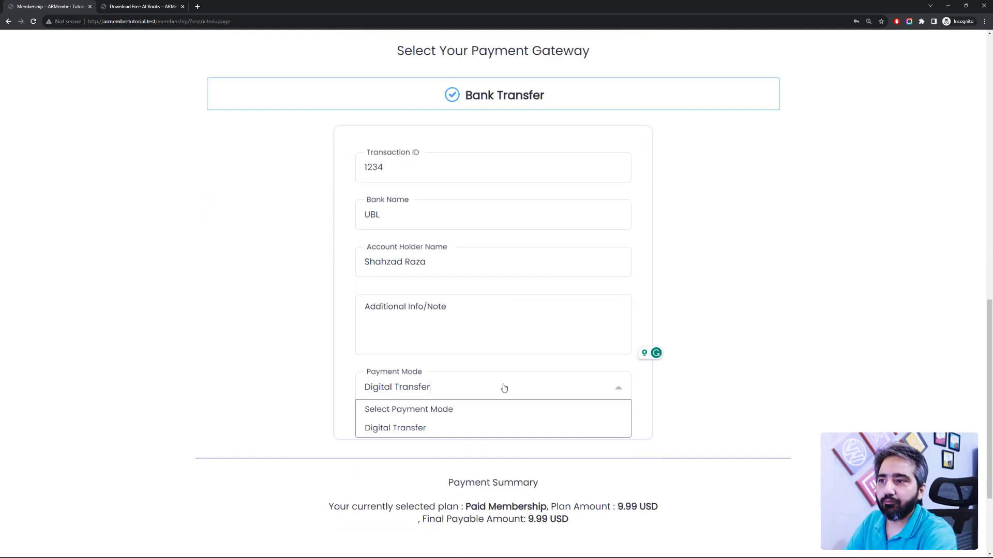
pyautogui.click(667, 362)
pyautogui.scroll(-2, 653, 361)
pyautogui.scroll(4, 641, 365)
pyautogui.scroll(-4, 641, 369)
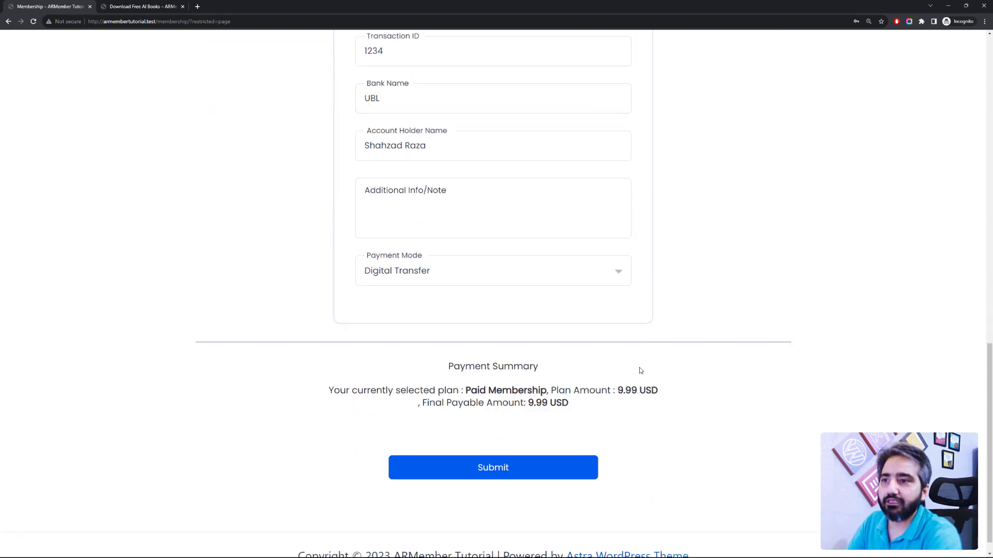
pyautogui.click(463, 480)
# Step: Add the note 'GFEG' in Additional Info and submit to reach the Thank You page
pyautogui.click(419, 212)
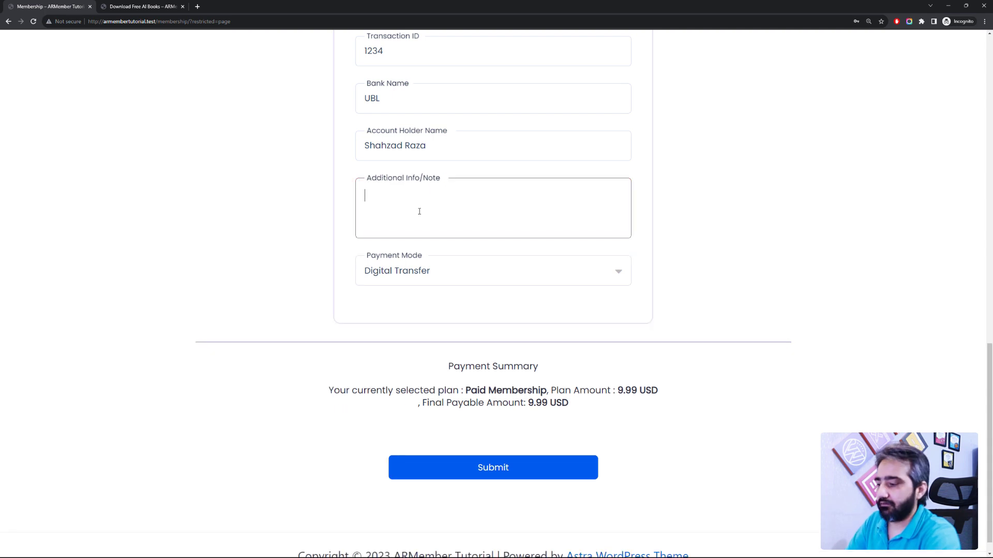
pyautogui.write('GFEG')
pyautogui.scroll(-1, 477, 435)
pyautogui.click(483, 448)
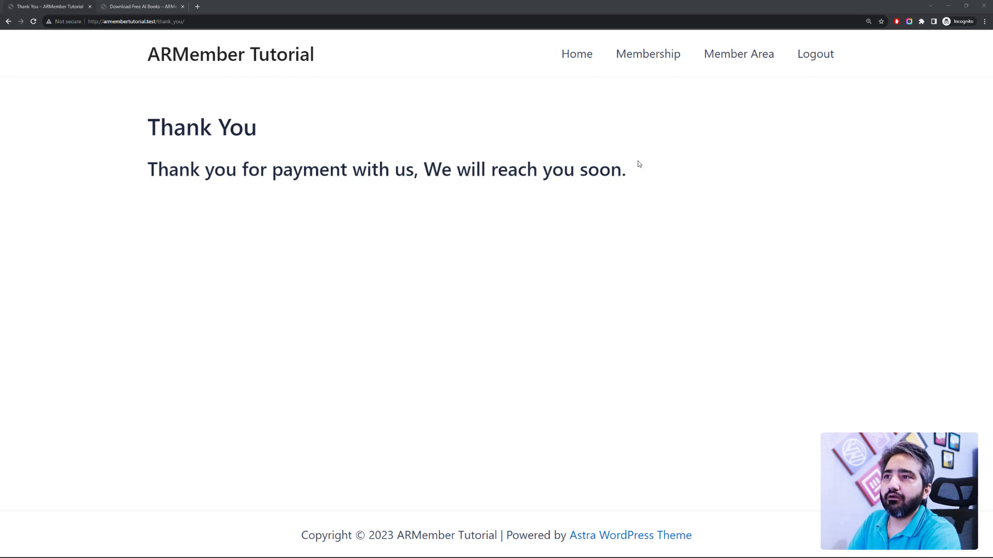
pyautogui.moveTo(640, 165); pyautogui.dragTo(134, 131)
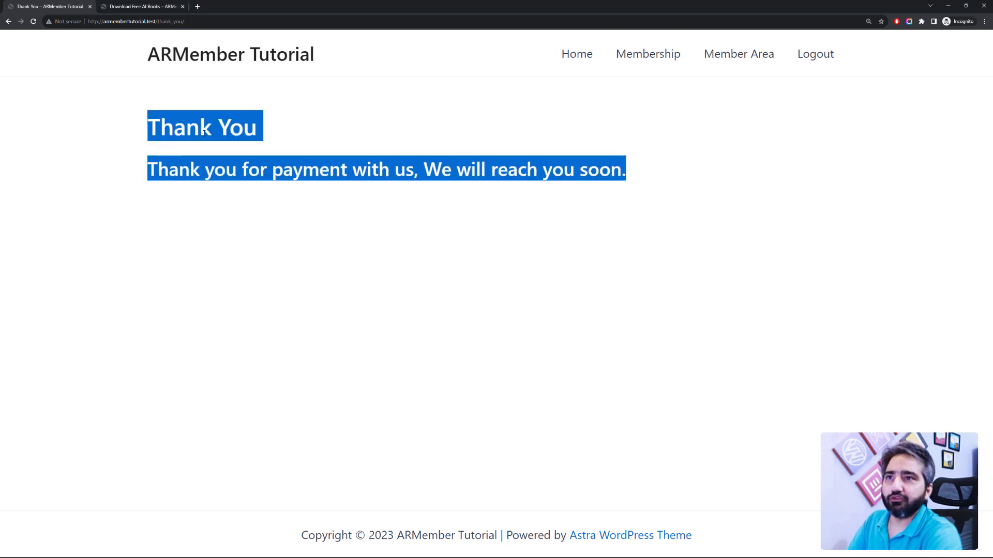
pyautogui.hotkey('alt', 'Tab')
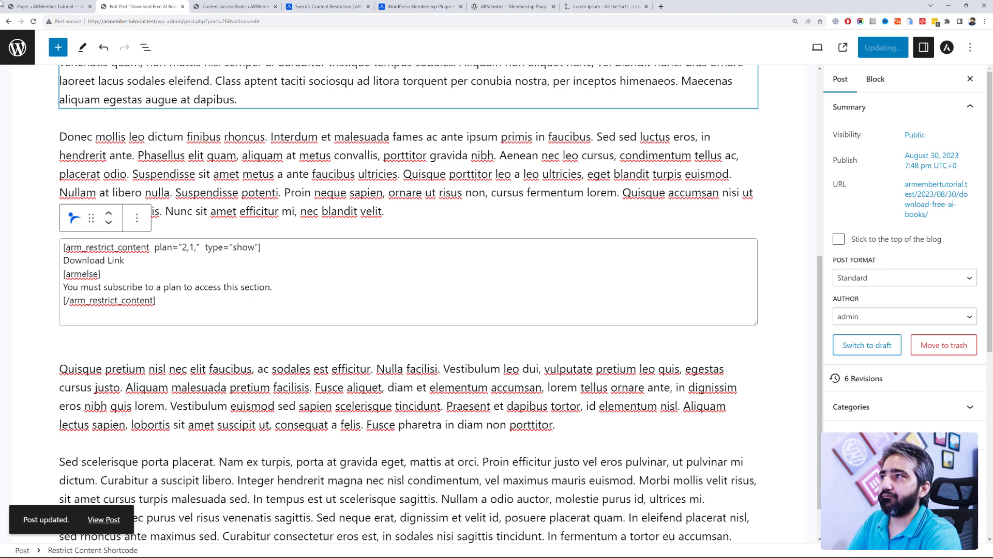
# Step: Exit the Download Free AI Books editor to the All Posts list
pyautogui.click(32, 7)
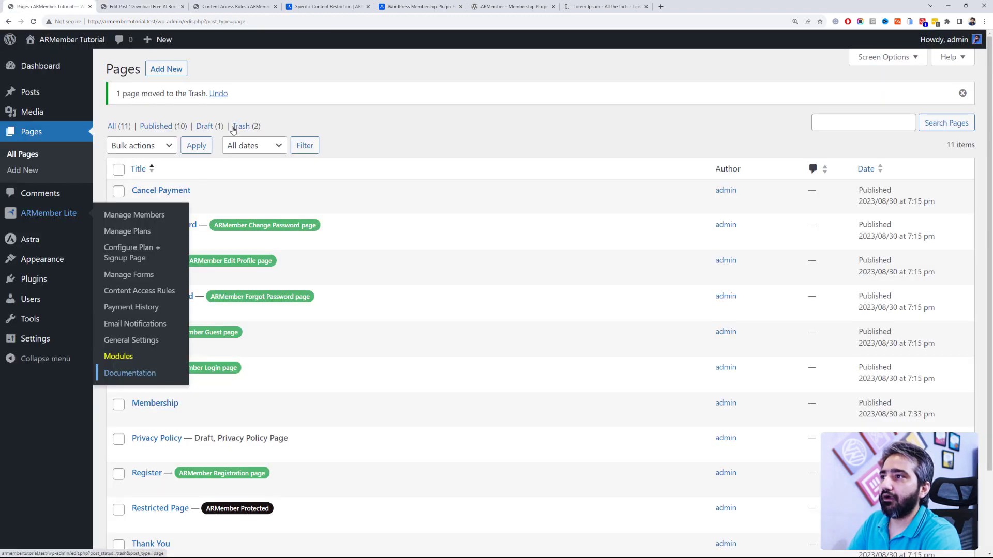
pyautogui.click(138, 6)
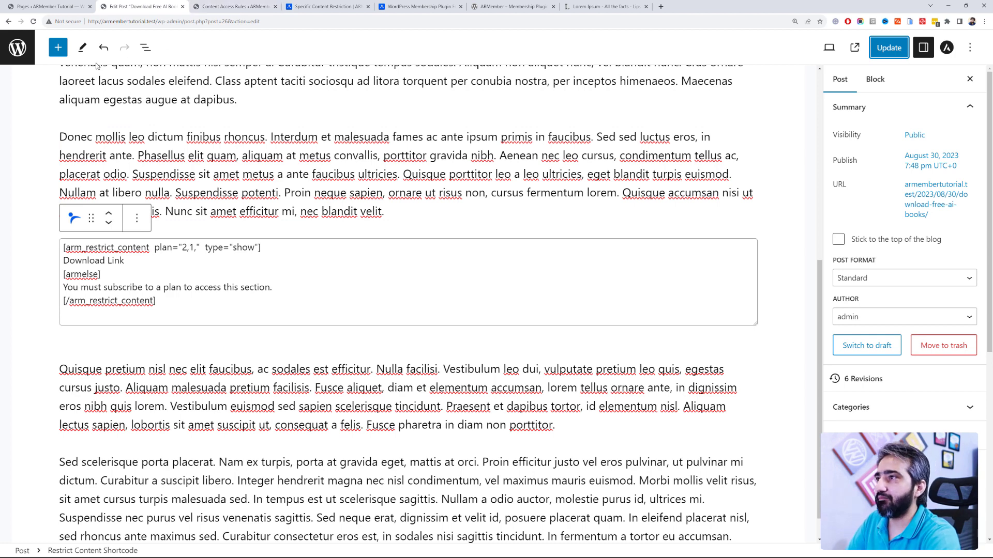
pyautogui.click(20, 60)
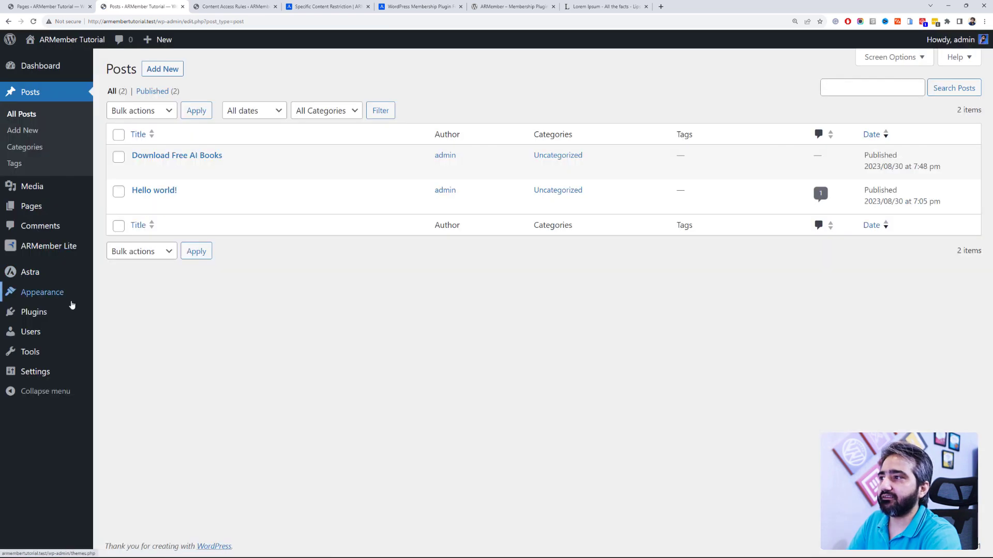
# Step: Place the Login page in the Main Menu between Member Area and Logout and save it
pyautogui.moveTo(71, 300)
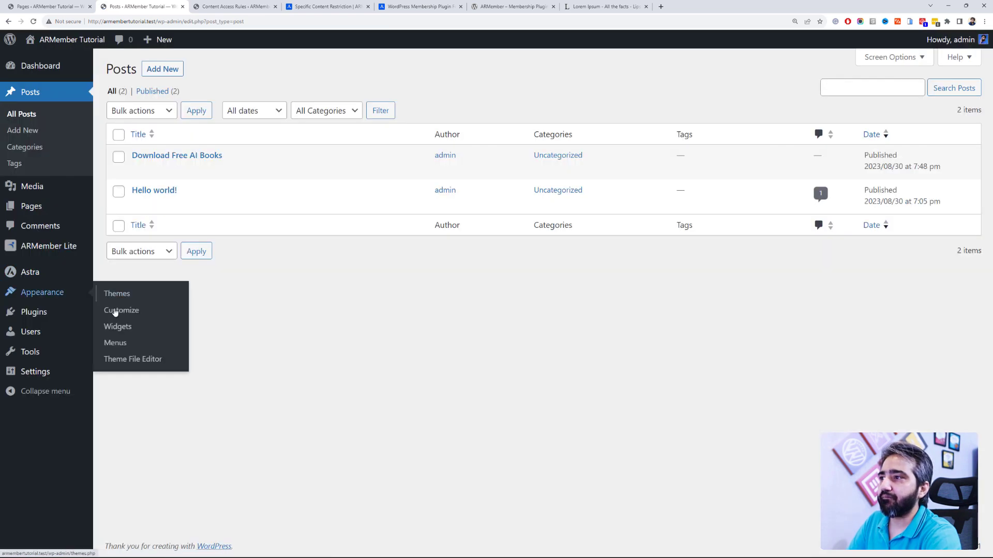
pyautogui.click(132, 344)
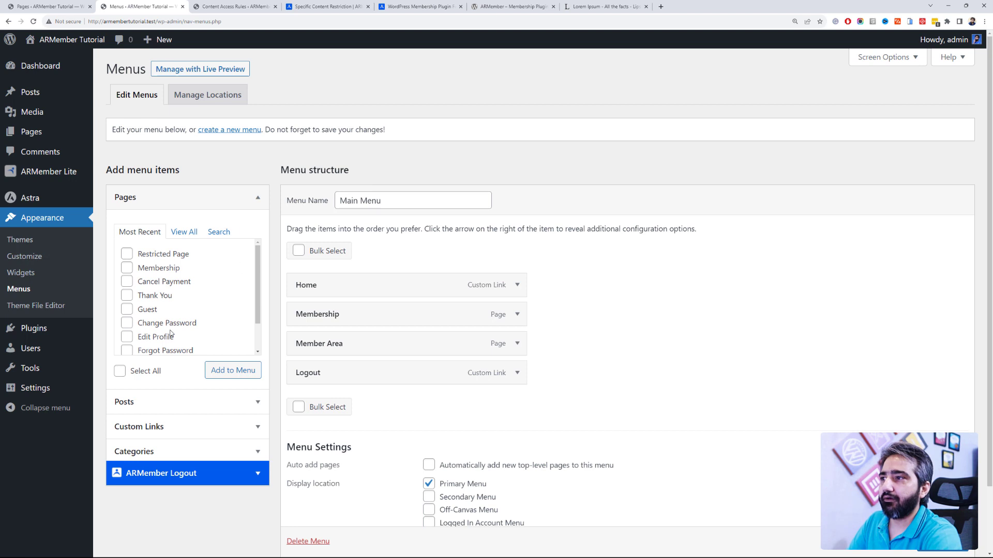
pyautogui.scroll(-1, 158, 311)
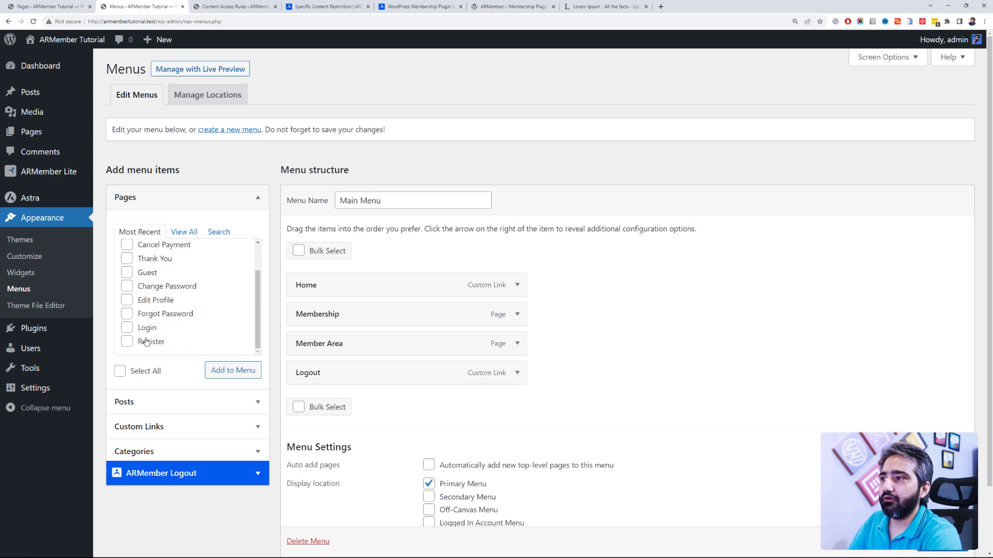
pyautogui.click(144, 332)
pyautogui.click(235, 370)
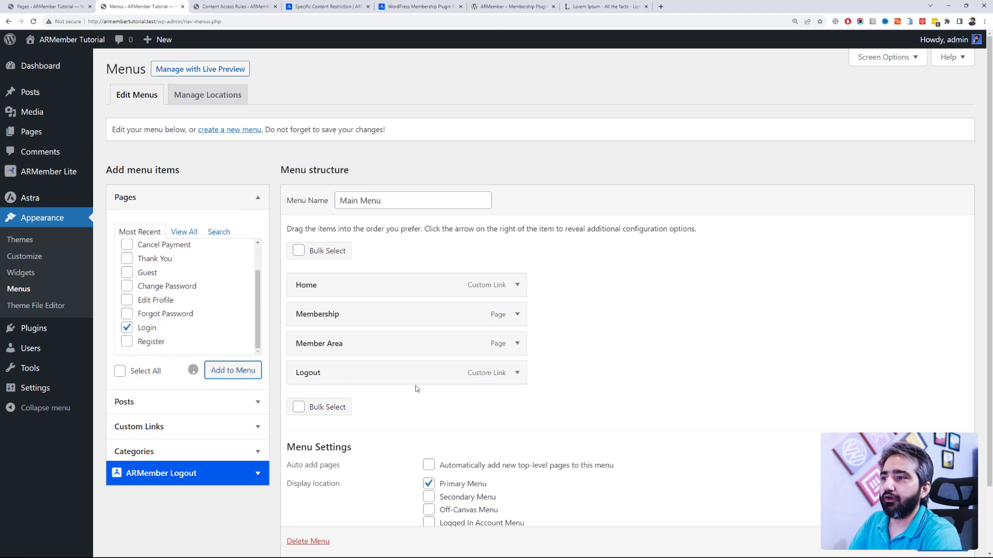
pyautogui.moveTo(414, 391); pyautogui.dragTo(419, 376)
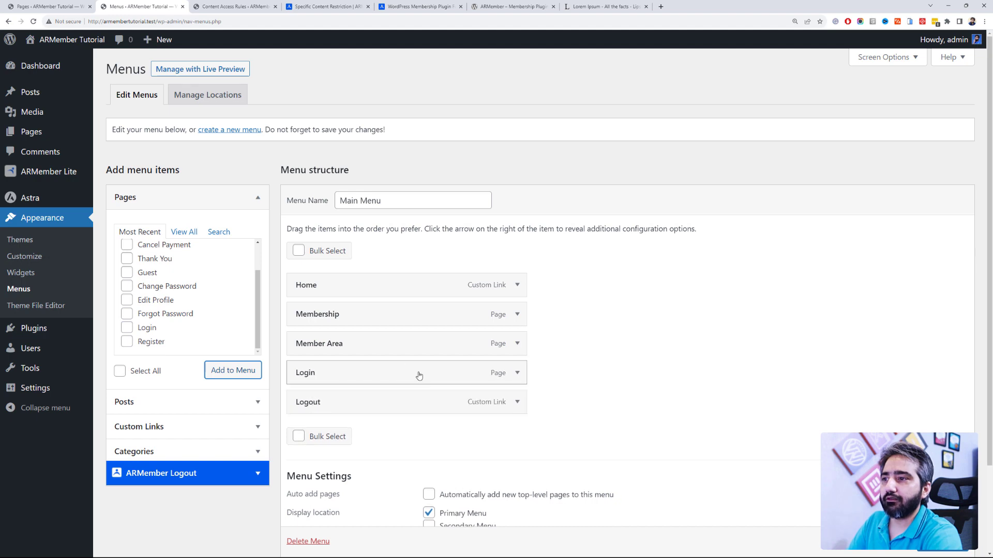
pyautogui.click(942, 542)
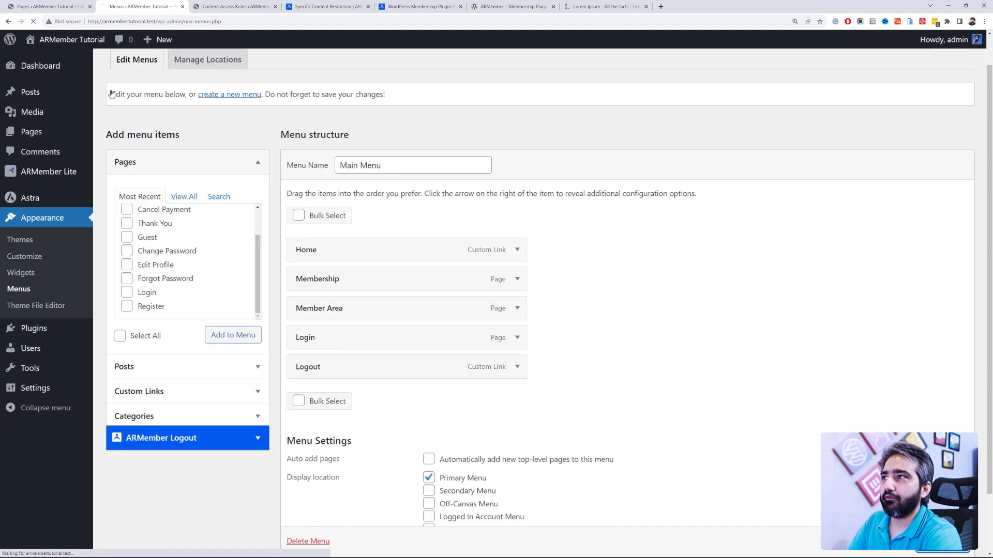
pyautogui.hotkey('ctrl', 'shift', 'Tab')
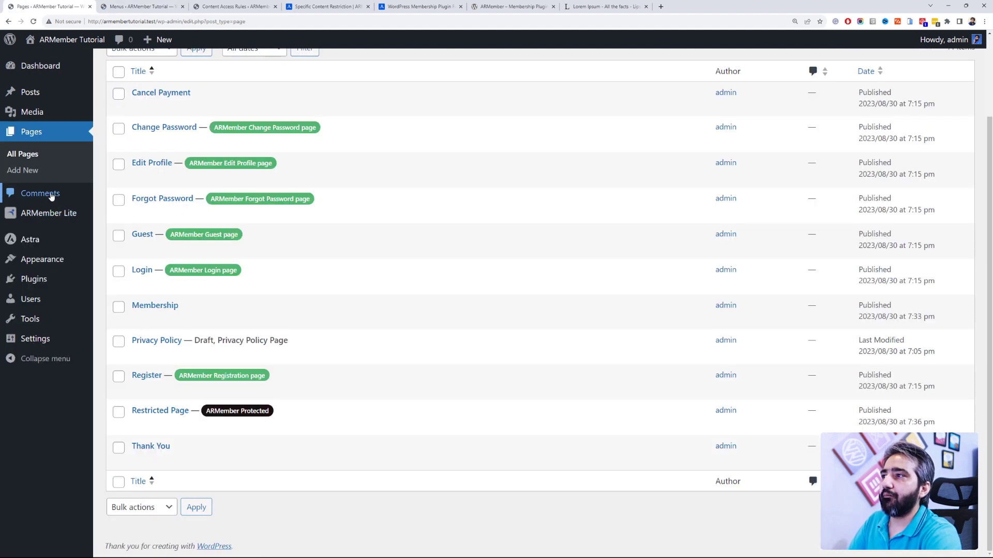
# Step: Change the new member's status from Pending to Active in Manage Members
pyautogui.click(114, 213)
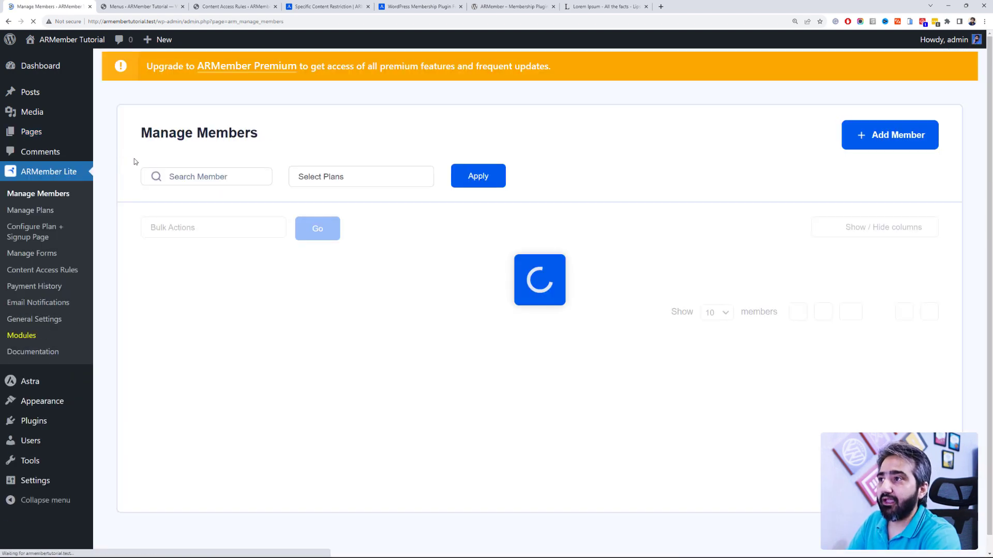
pyautogui.moveTo(566, 323)
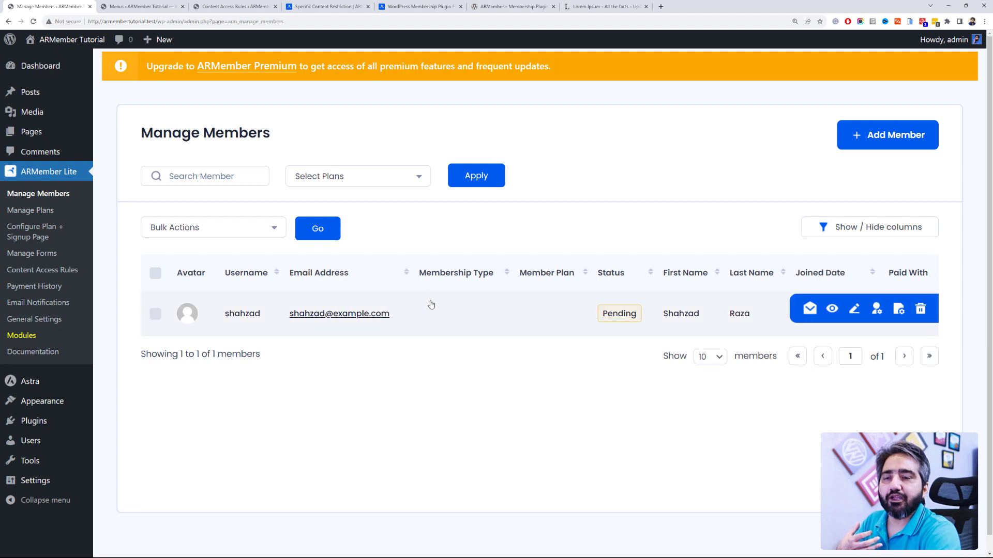
pyautogui.moveTo(368, 324)
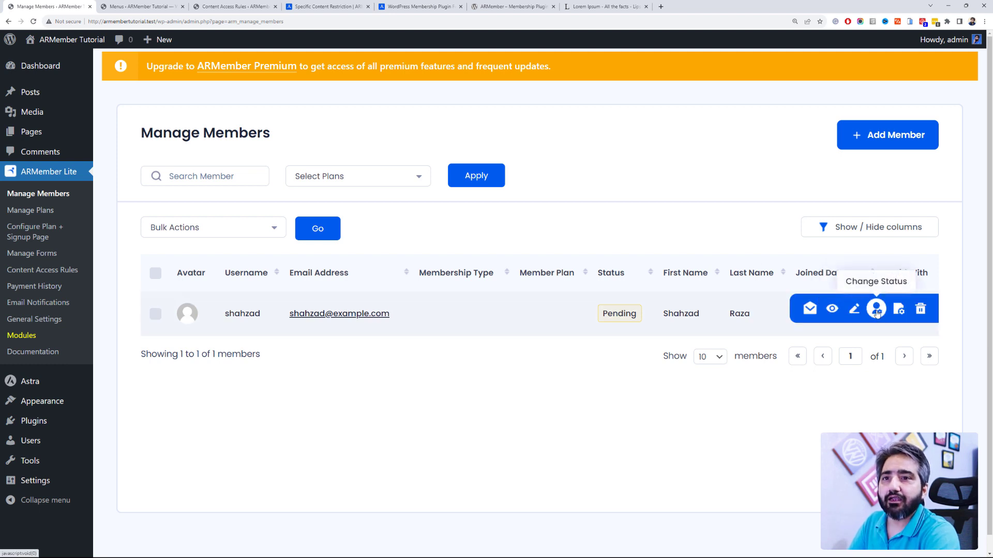
pyautogui.click(876, 310)
pyautogui.click(840, 348)
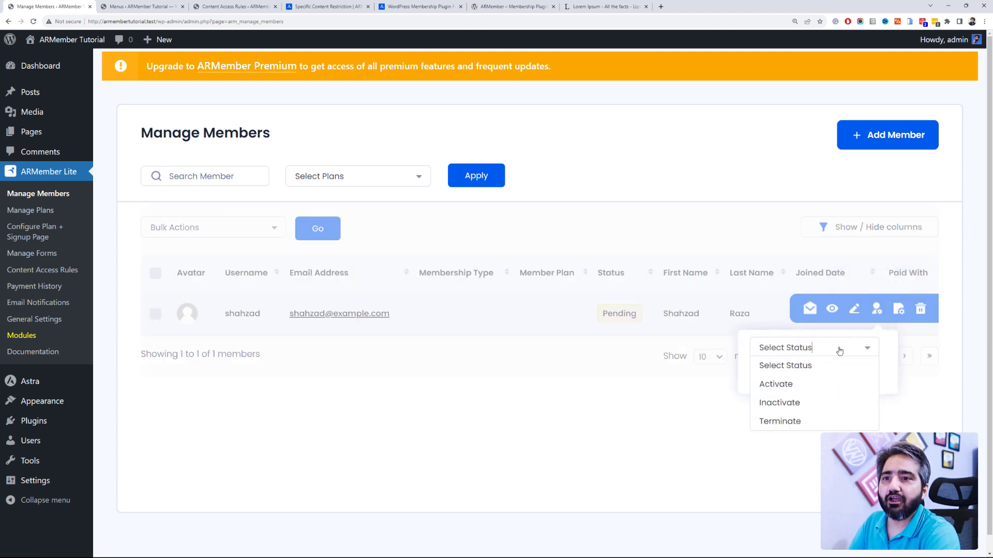
pyautogui.click(830, 385)
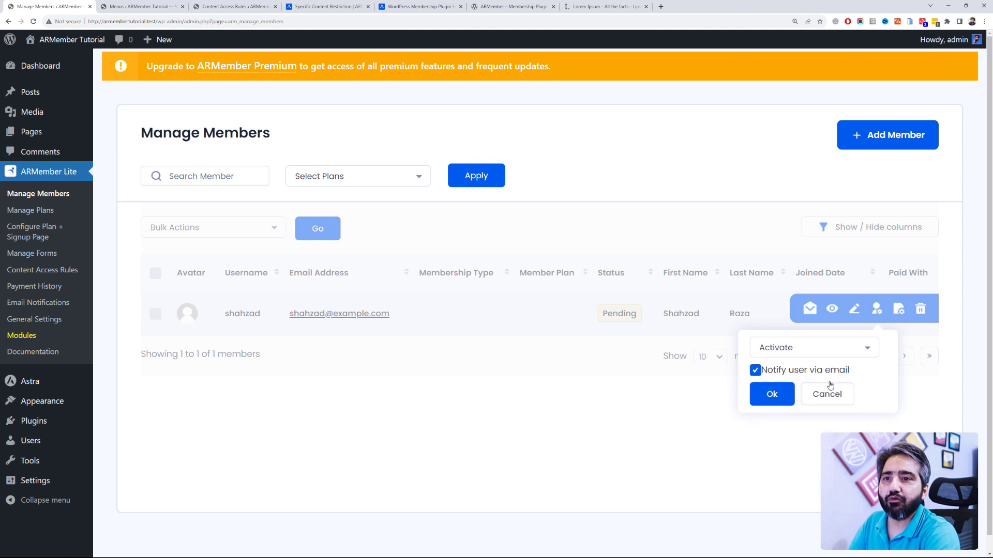
pyautogui.click(772, 397)
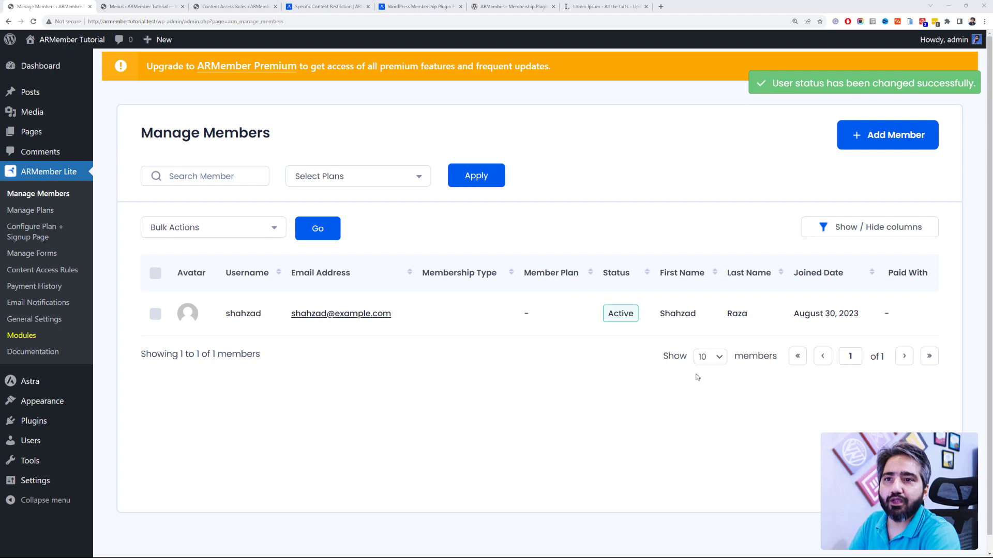
pyautogui.moveTo(790, 308)
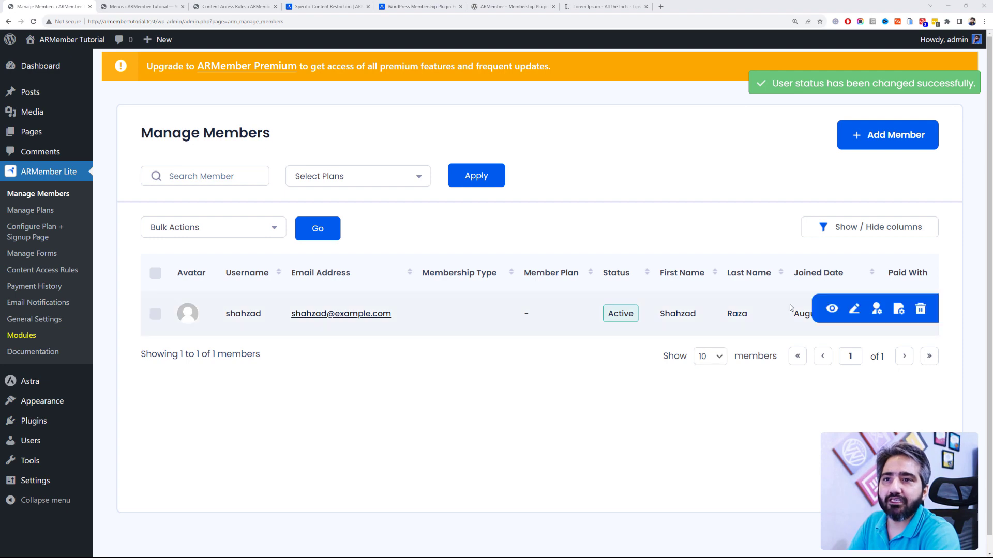
# Step: Change the member's plan to Paid Membership in Manage Plans and save it
pyautogui.click(898, 310)
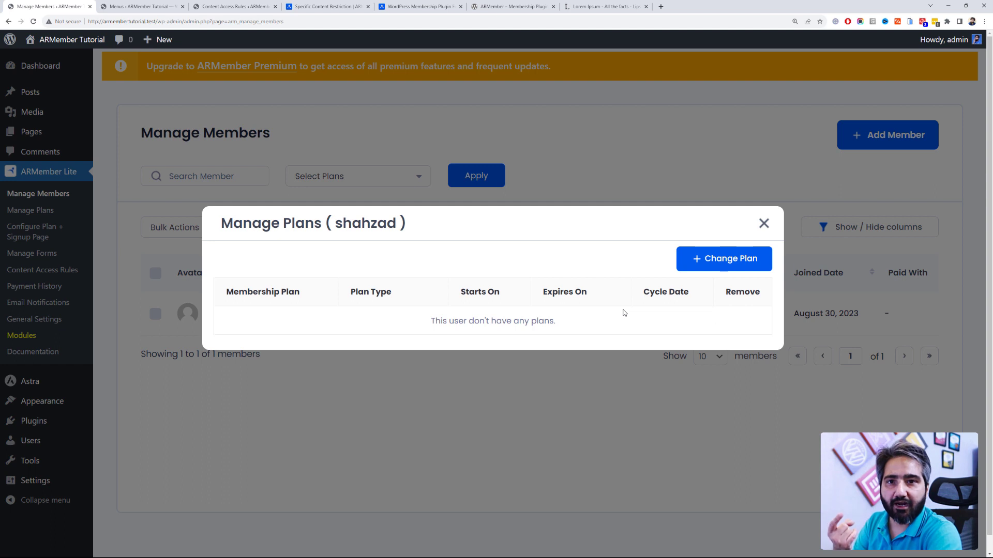
pyautogui.click(698, 258)
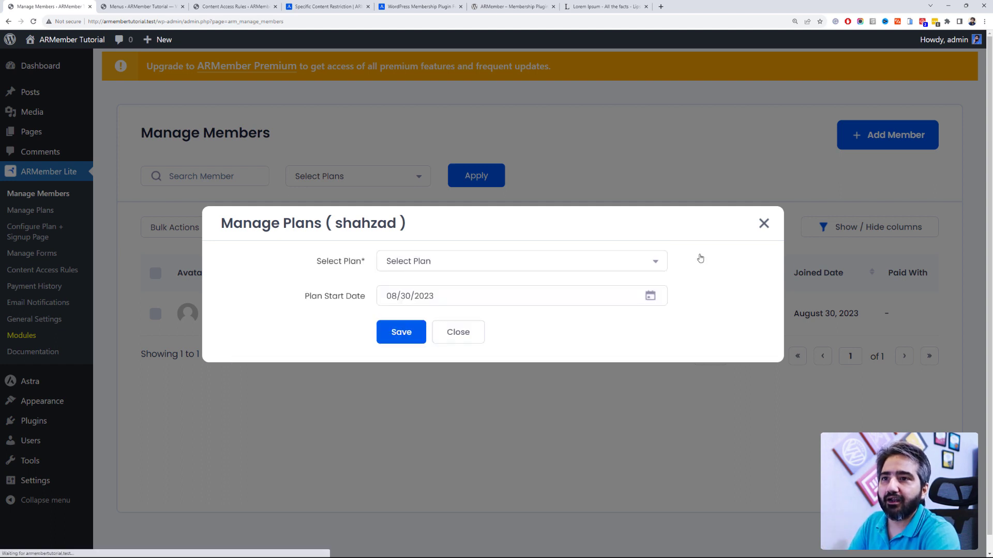
pyautogui.click(456, 273)
pyautogui.click(459, 296)
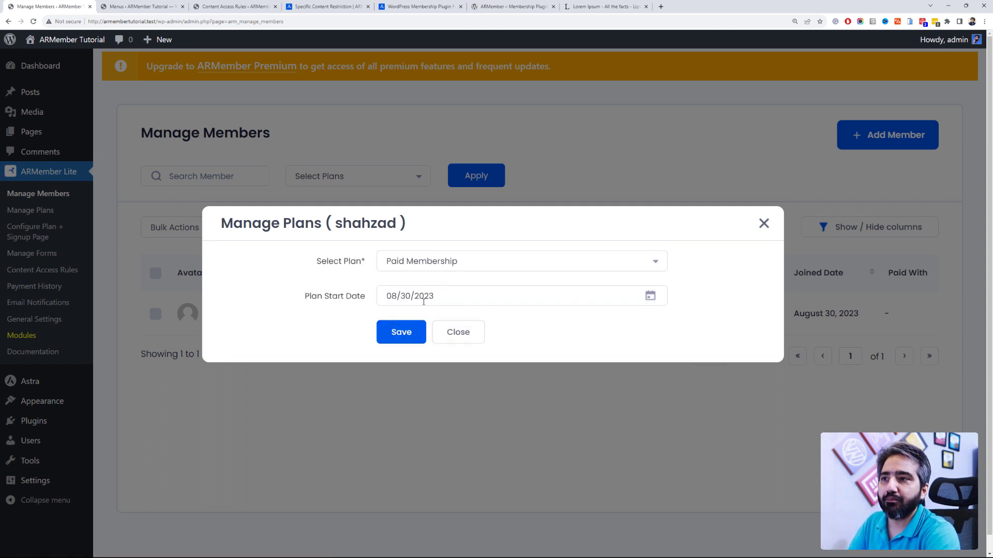
pyautogui.click(393, 337)
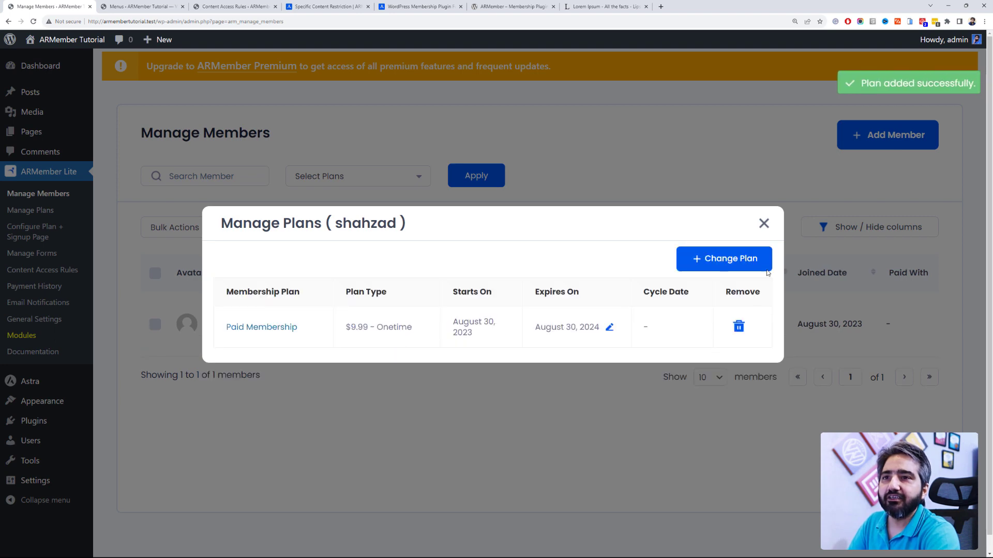
pyautogui.click(764, 223)
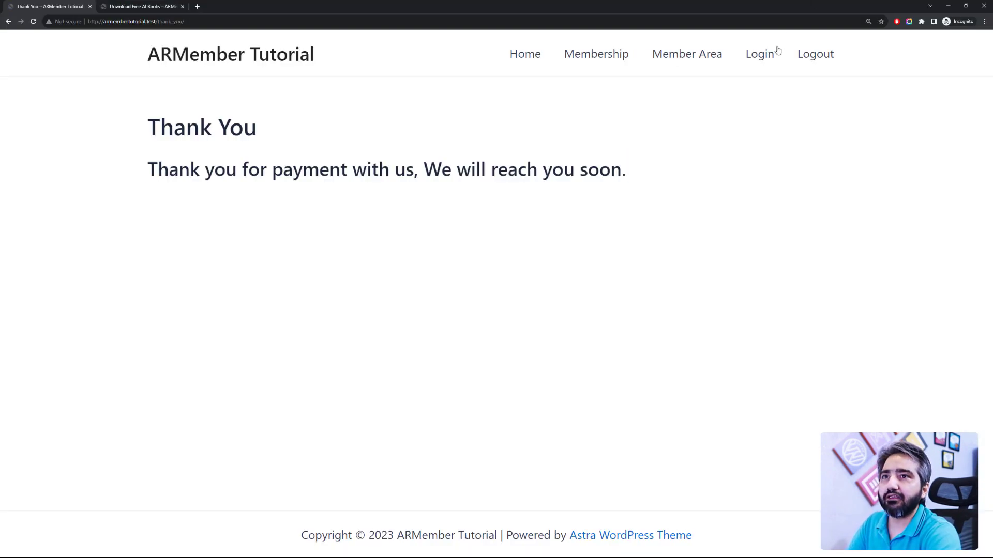
# Step: Log in on the site's Login page with the member's username and password
pyautogui.click(760, 53)
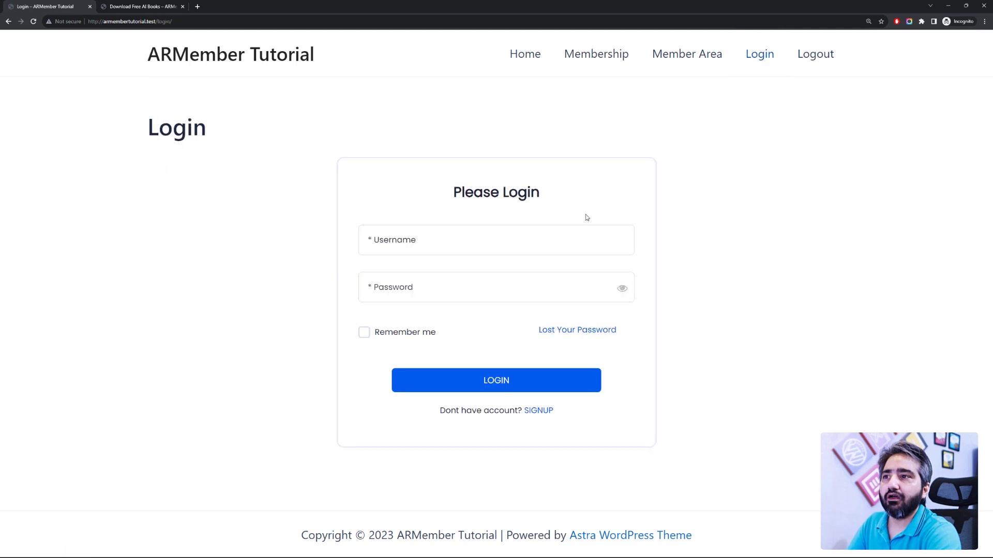
pyautogui.click(547, 230)
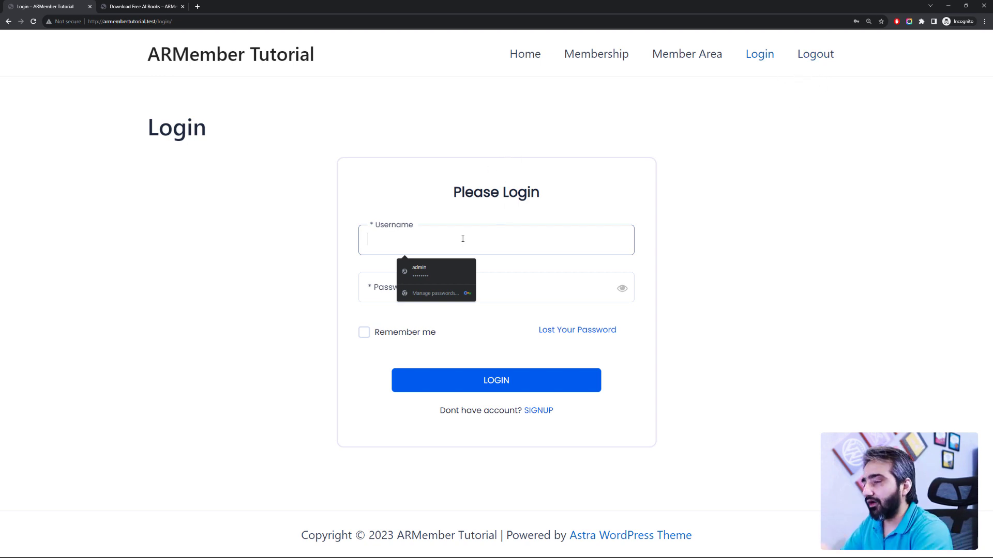
pyautogui.write('shah')
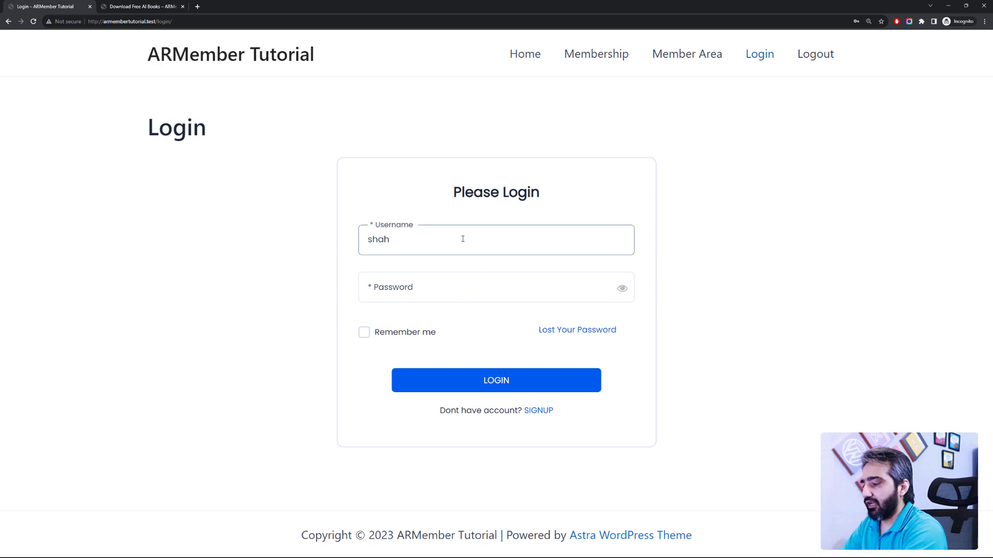
pyautogui.write('zad')
pyautogui.hotkey('alt', 'Tab')
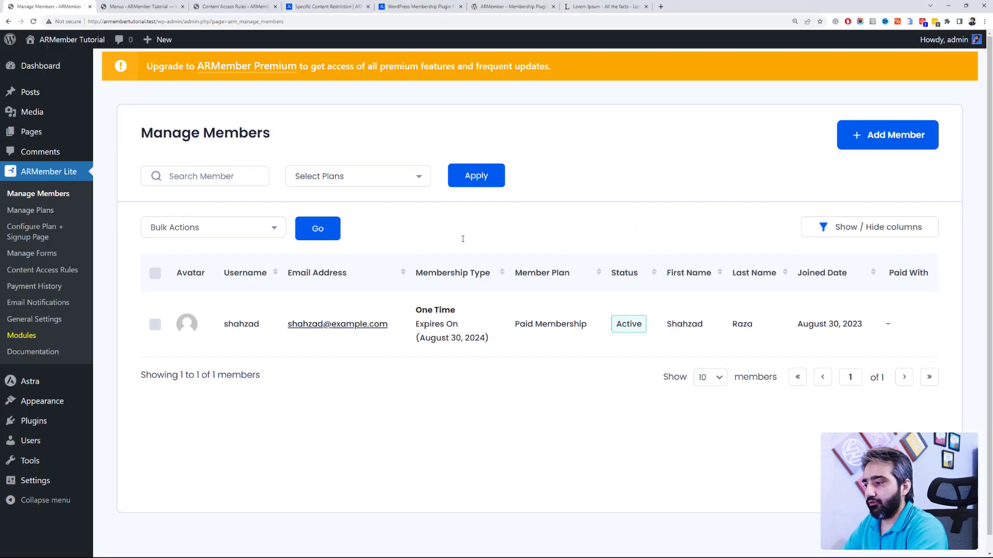
pyautogui.hotkey('alt', 'Tab')
pyautogui.press('Tab')
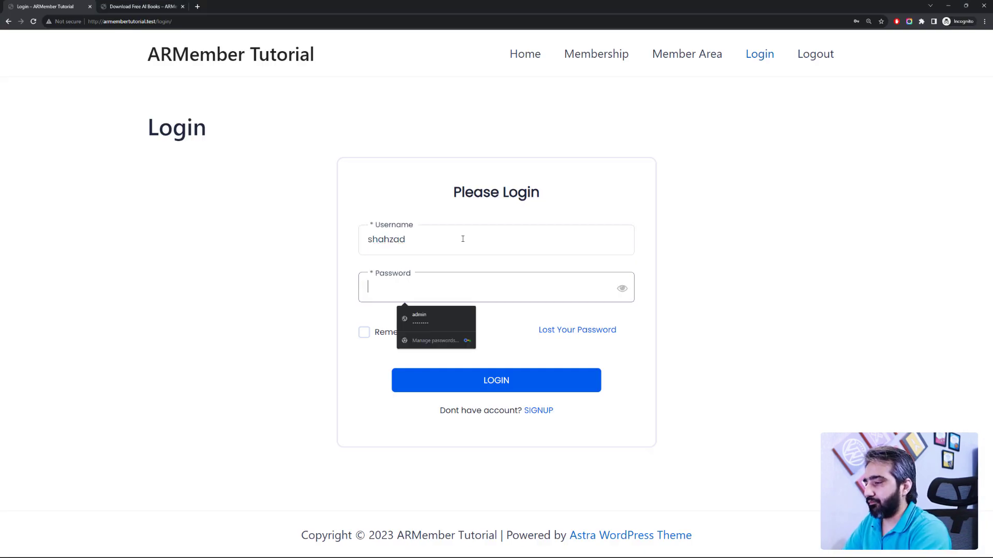
pyautogui.write('a')
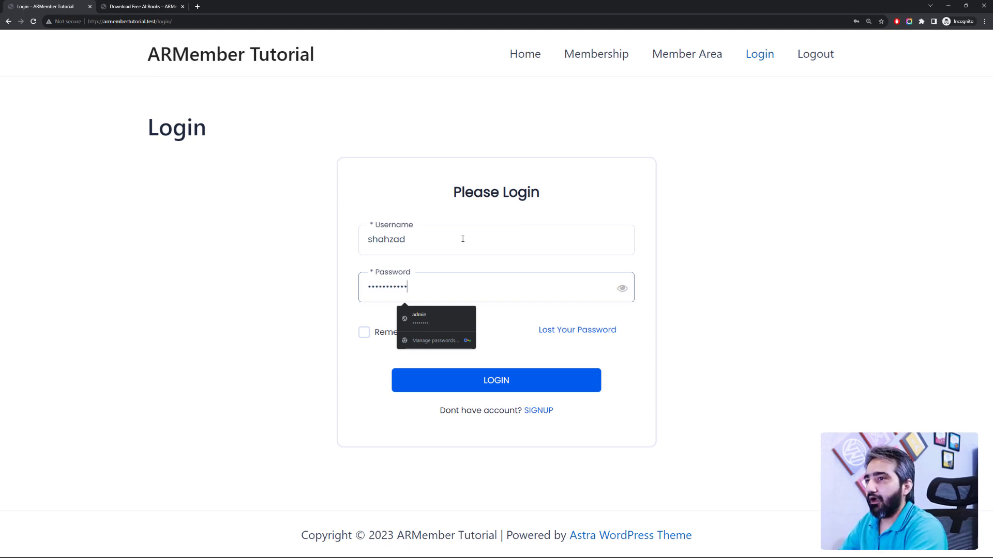
pyautogui.click(695, 243)
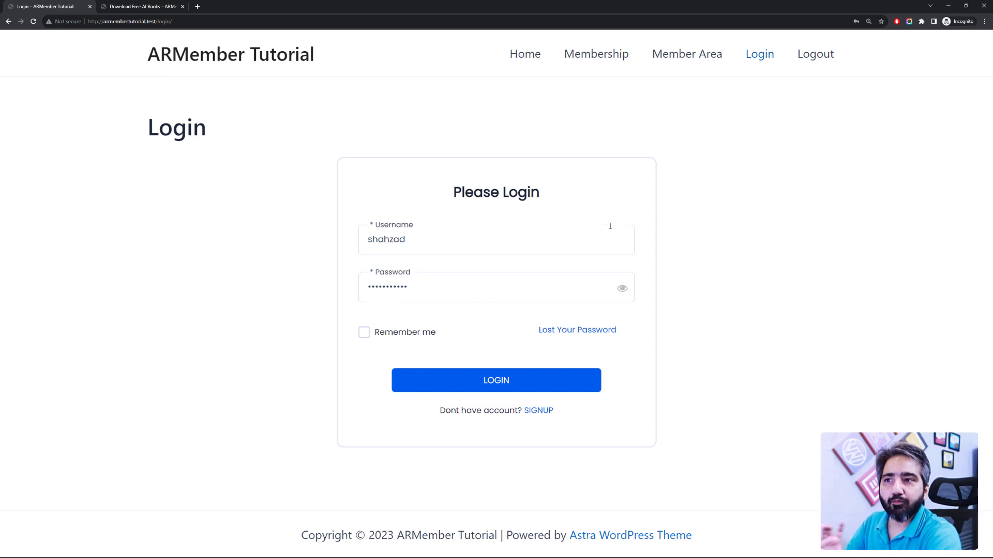
pyautogui.click(522, 381)
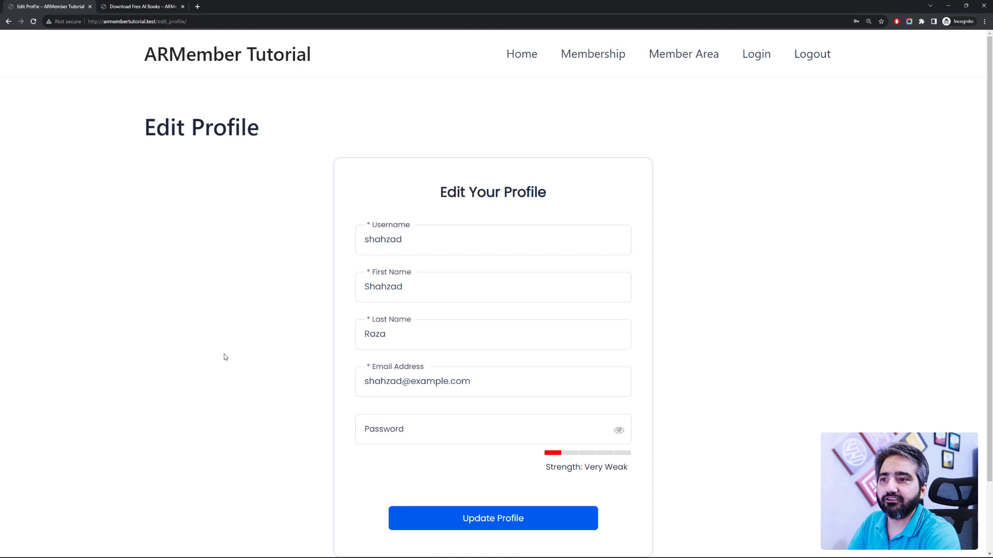
# Step: Open the member-only Restricted Page as the logged-in member
pyautogui.scroll(-2, 412, 219)
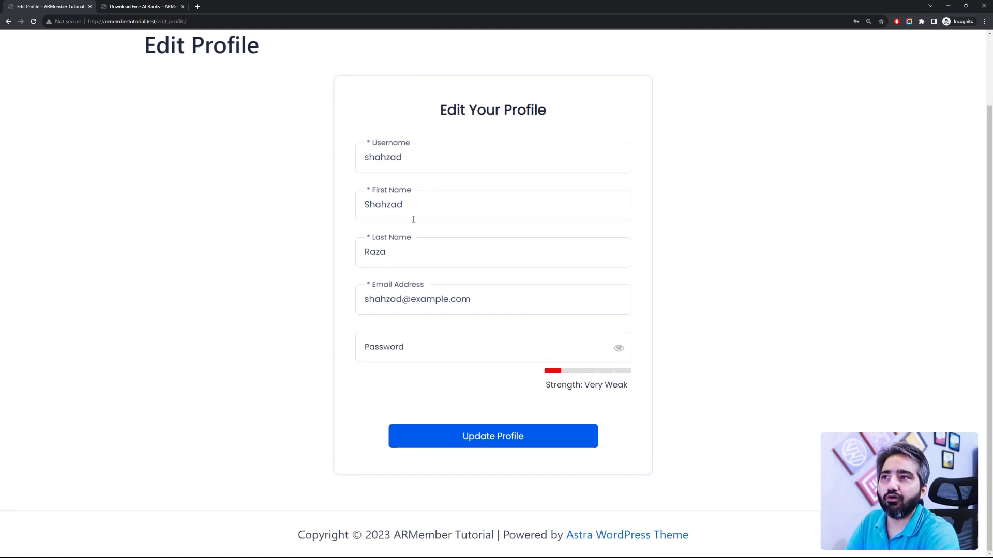
pyautogui.scroll(2, 411, 228)
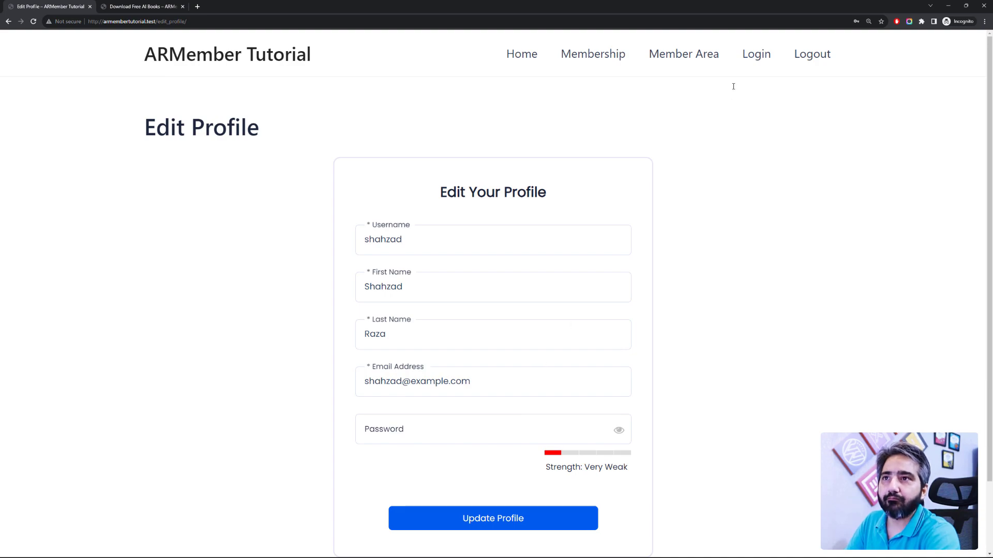
pyautogui.click(683, 65)
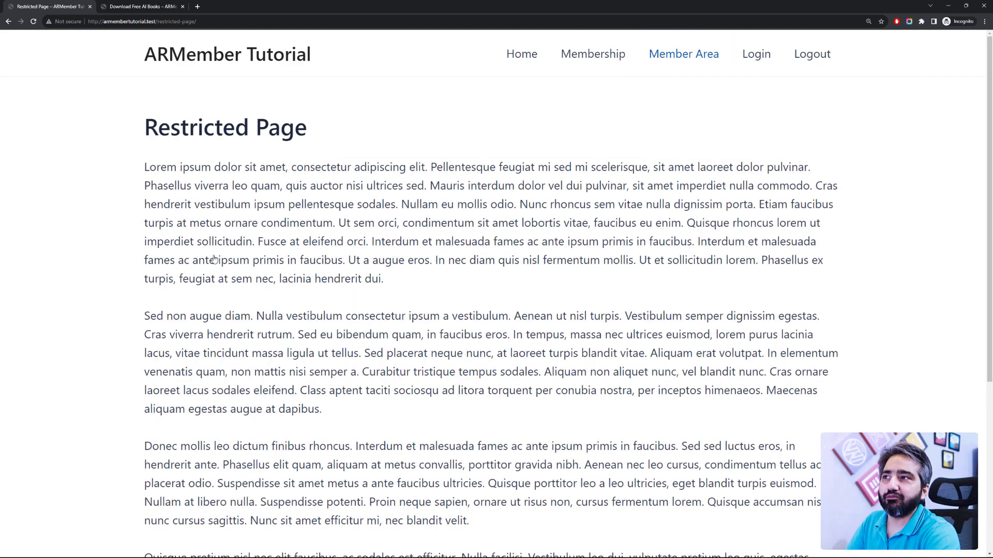
pyautogui.moveTo(991, 223); pyautogui.dragTo(991, 163)
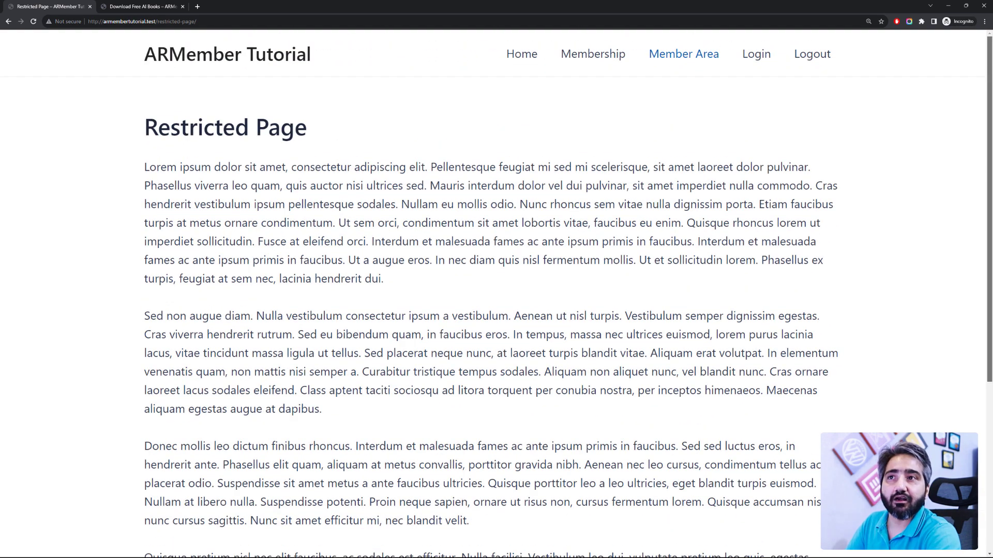
# Step: Confirm the Download Link is now visible on the Download Free AI Books post
pyautogui.click(180, 6)
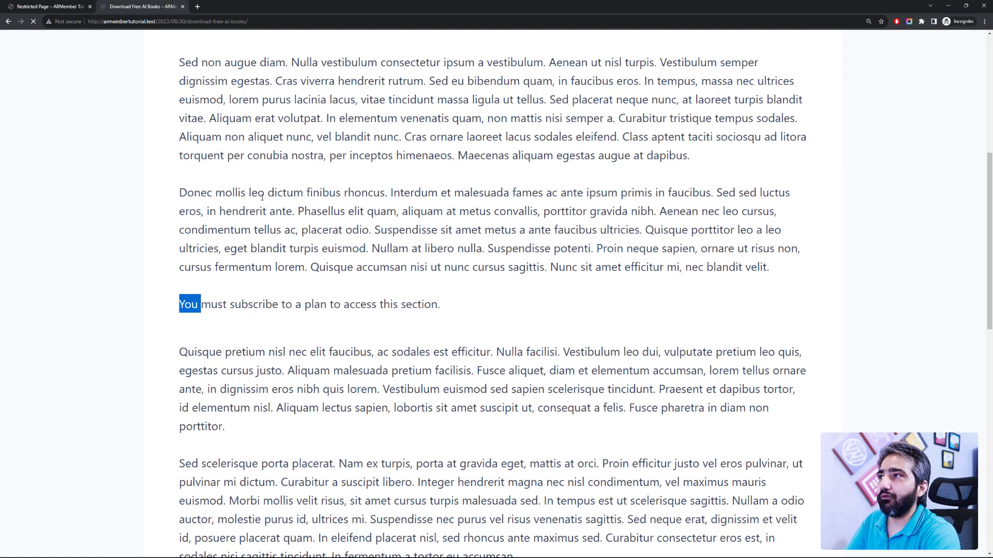
pyautogui.scroll(6, 267, 199)
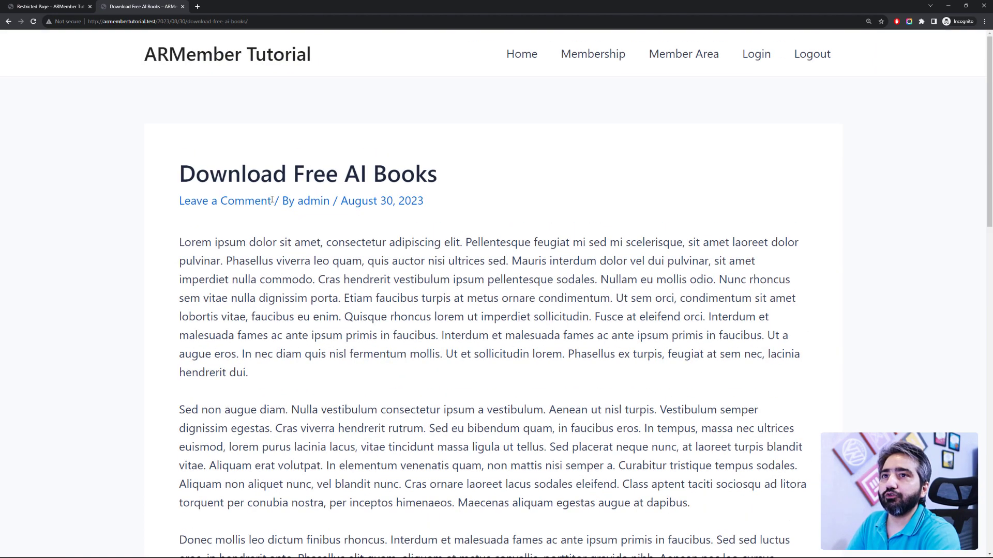
pyautogui.click(68, 3)
pyautogui.click(118, 5)
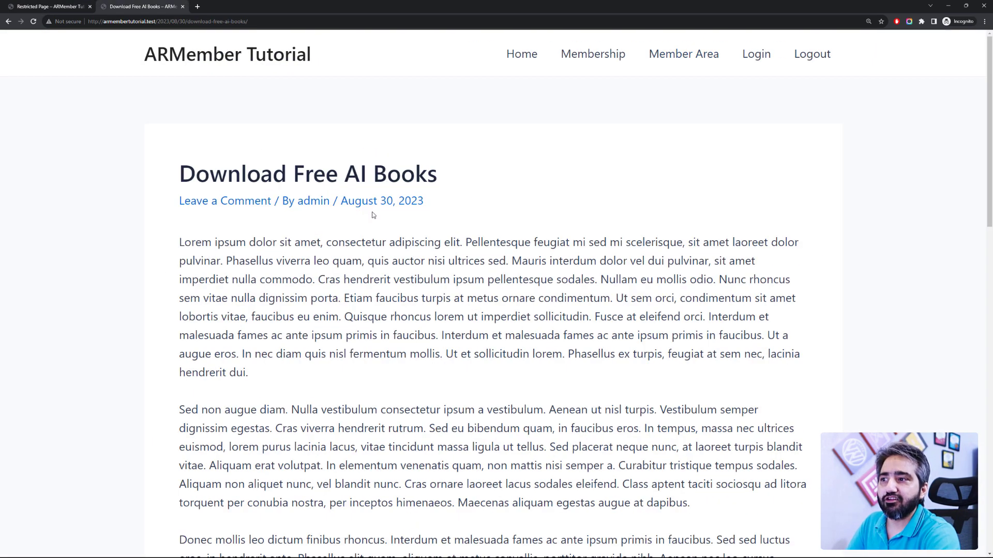
pyautogui.scroll(-5, 336, 290)
pyautogui.scroll(1, 309, 362)
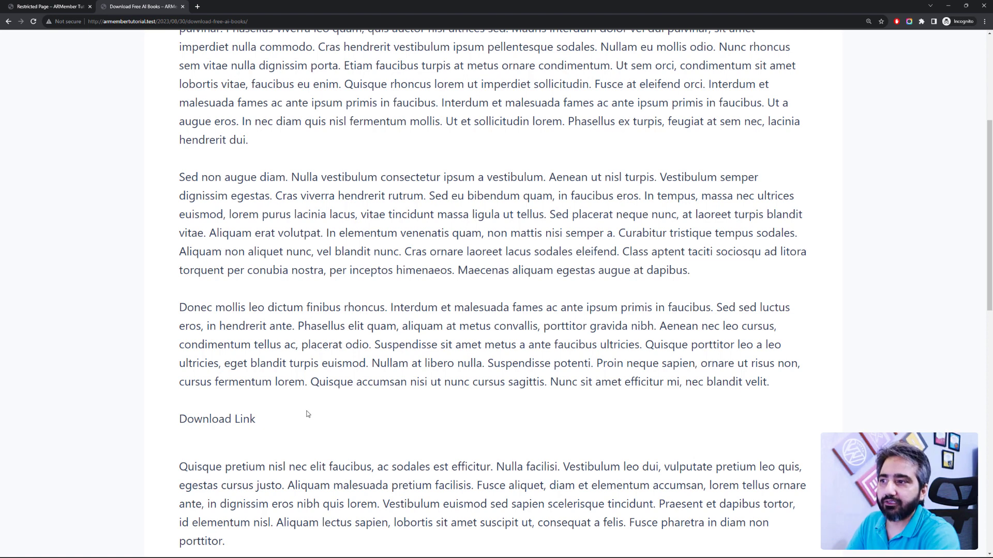
pyautogui.moveTo(179, 433); pyautogui.dragTo(163, 430)
pyautogui.click(191, 436)
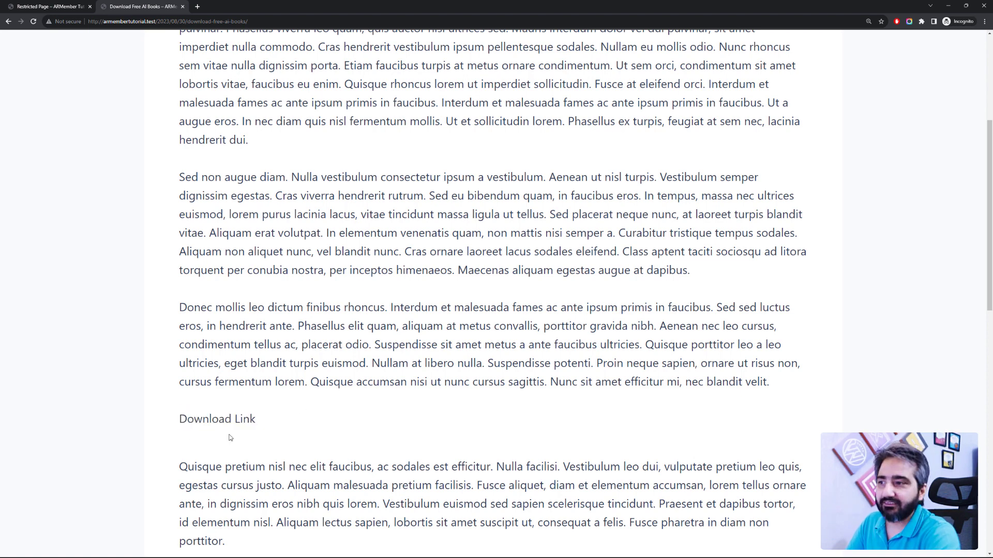
pyautogui.moveTo(271, 427); pyautogui.dragTo(178, 427)
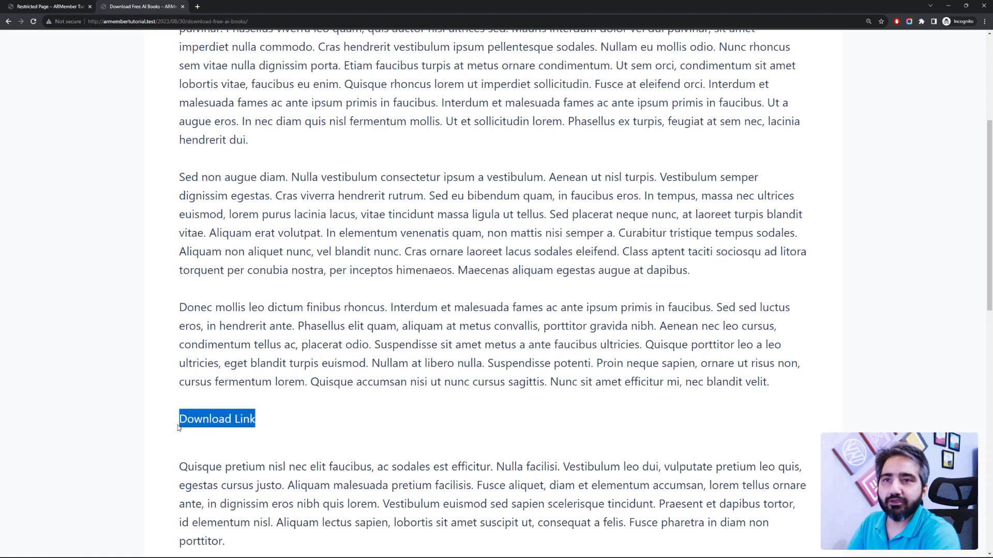
# Step: Return to the WordPress admin and open ARMember's Manage Forms page
pyautogui.click(25, 6)
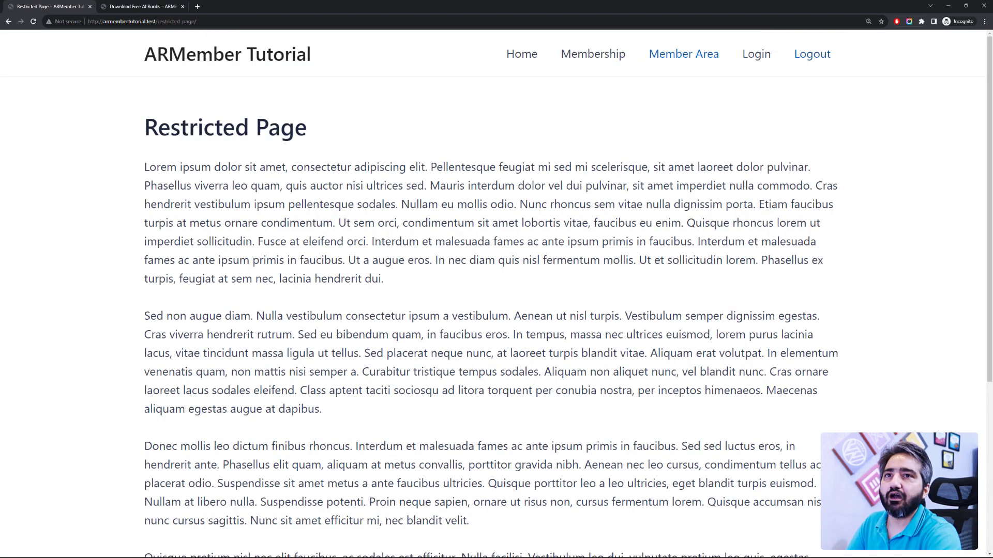
pyautogui.hotkey('alt', 'Tab')
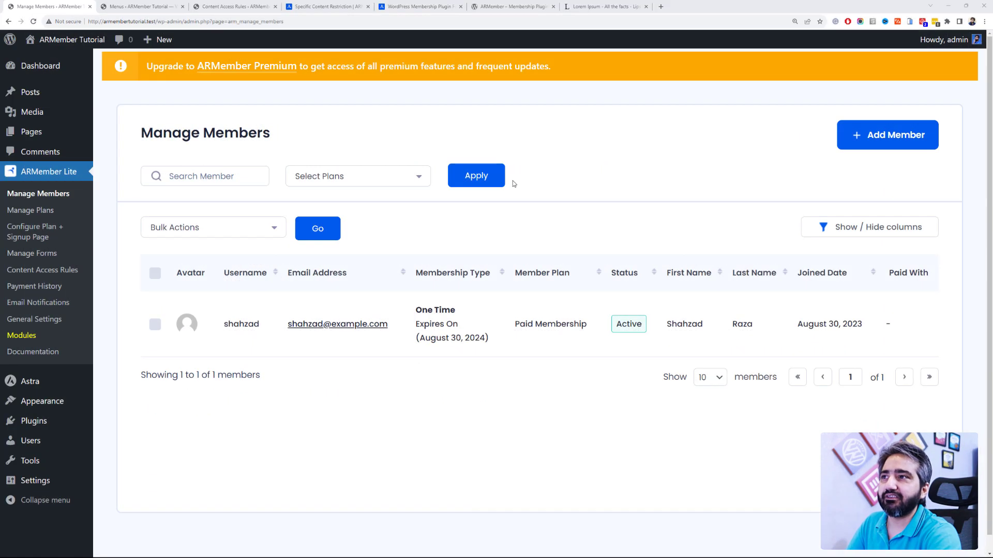
pyautogui.click(66, 260)
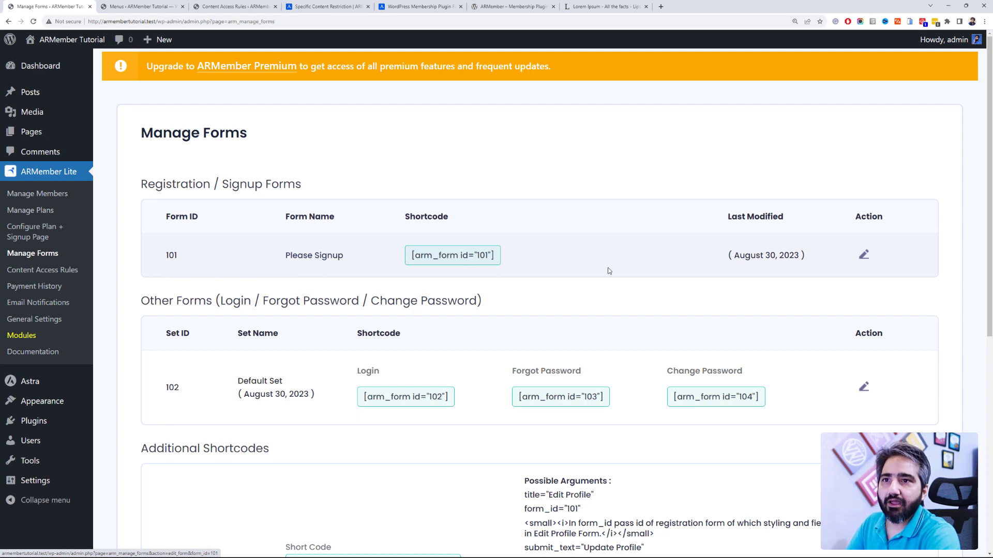
# Step: Scroll through the shortcodes for signup form 101, login set 102 and Logout
pyautogui.scroll(-2, 620, 249)
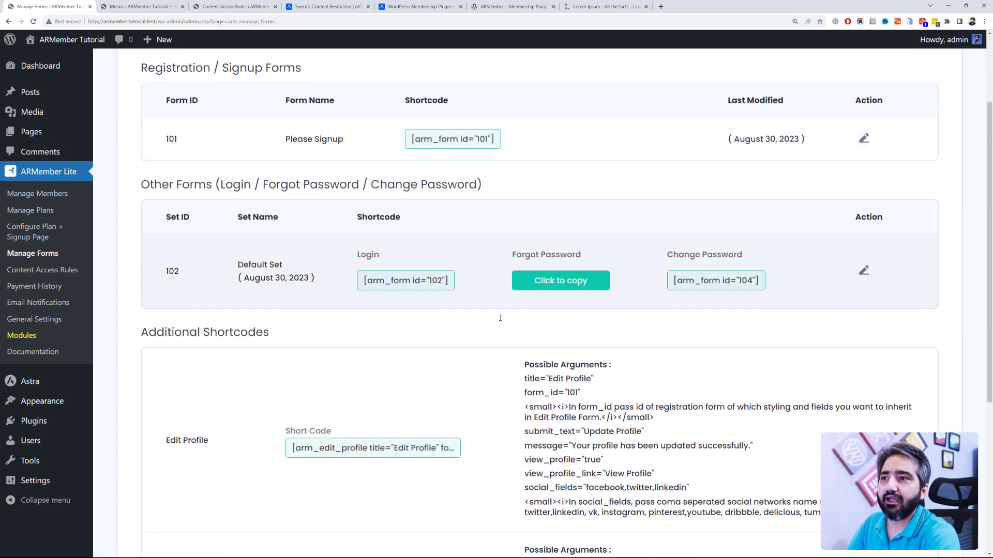
pyautogui.scroll(-2, 509, 307)
pyautogui.scroll(-2, 455, 313)
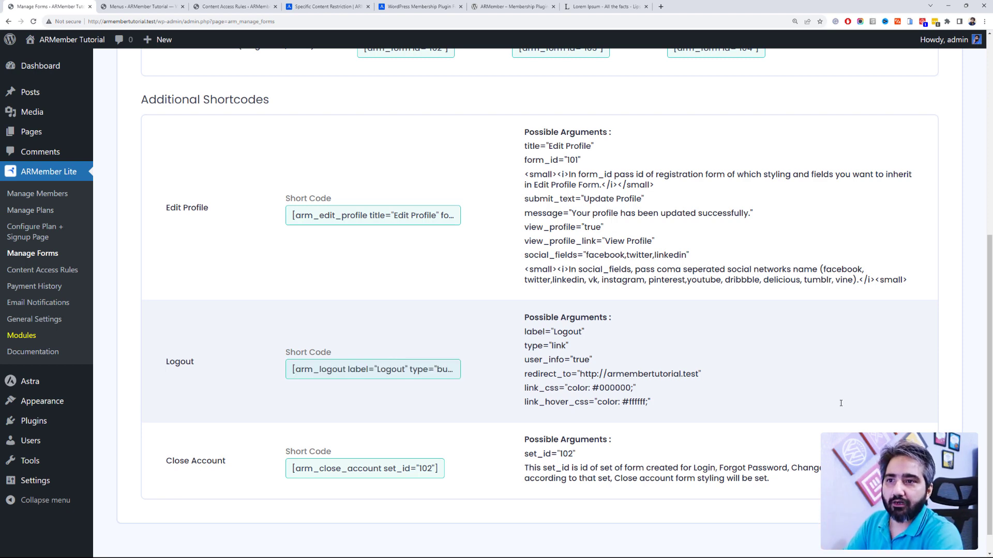
pyautogui.scroll(7, 840, 403)
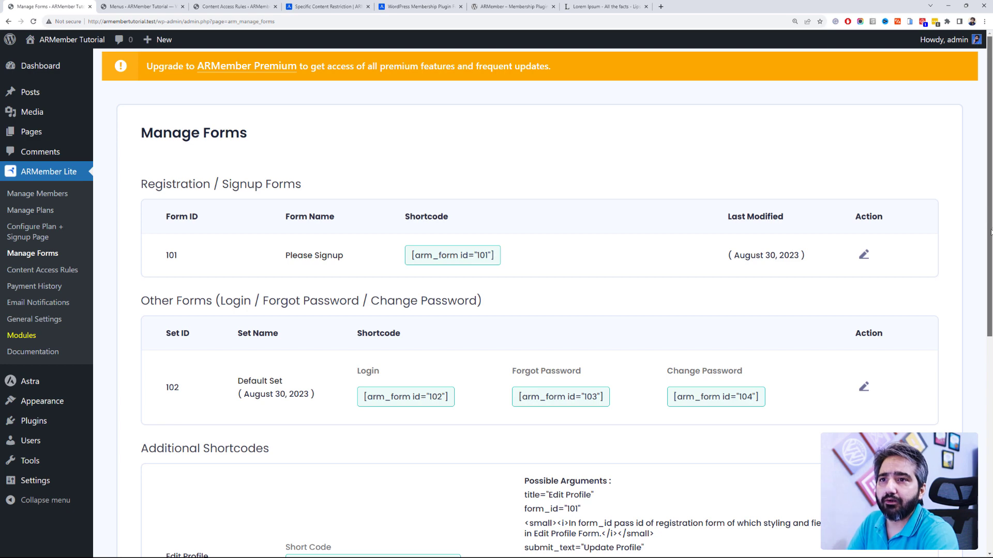
pyautogui.scroll(-1, 991, 231)
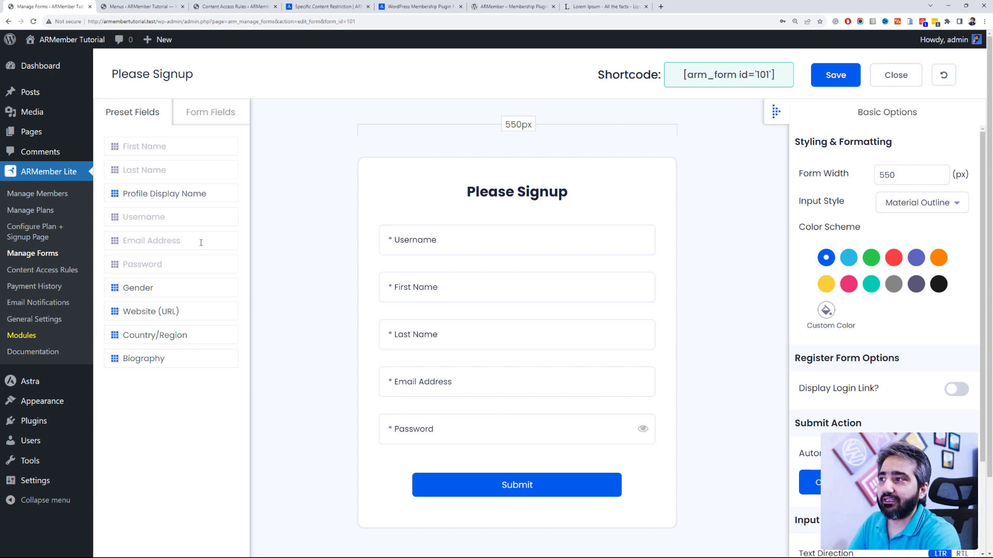
# Step: Go back from the Please Signup form editor to the Manage Forms list showing form 101
pyautogui.click(8, 21)
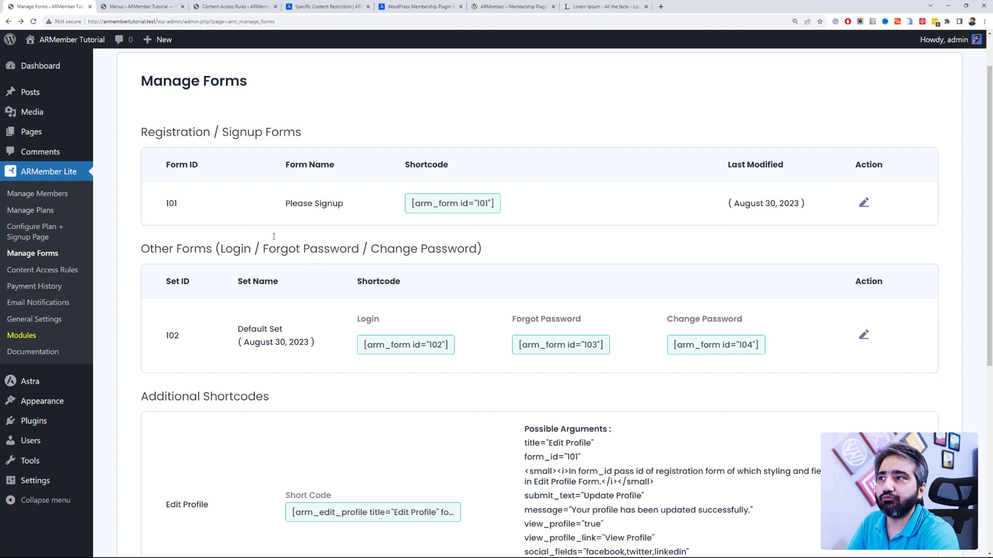
pyautogui.scroll(-6, 308, 238)
pyautogui.scroll(7, 302, 213)
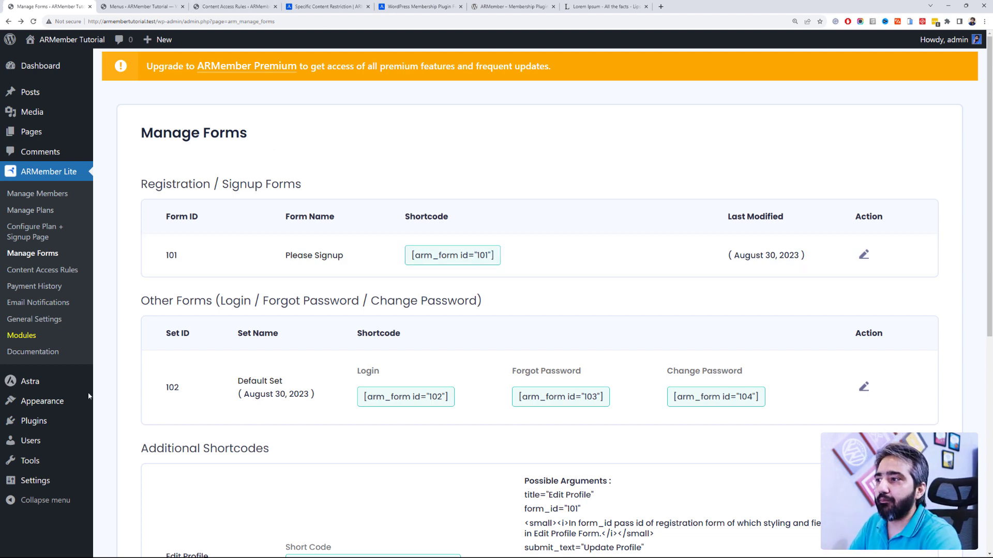
pyautogui.moveTo(78, 420)
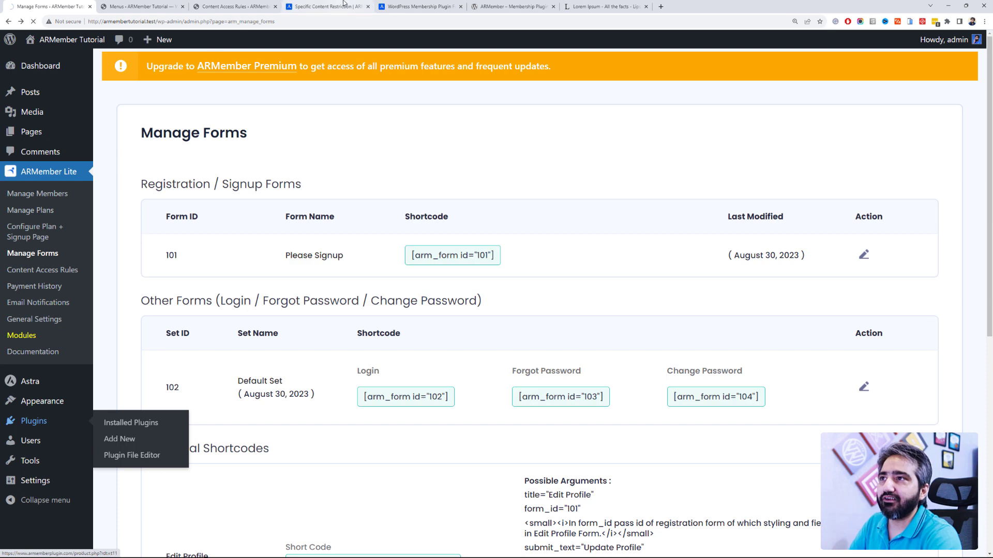
# Step: Look at the Features menu on armemberplugin.com, then return to WordPress's Add Plugins page
pyautogui.click(419, 6)
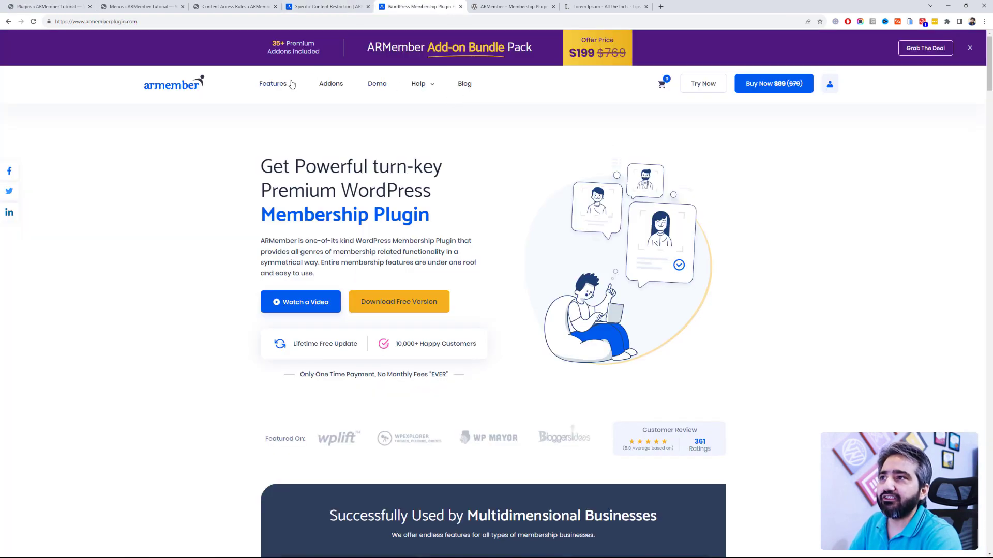
pyautogui.moveTo(291, 85)
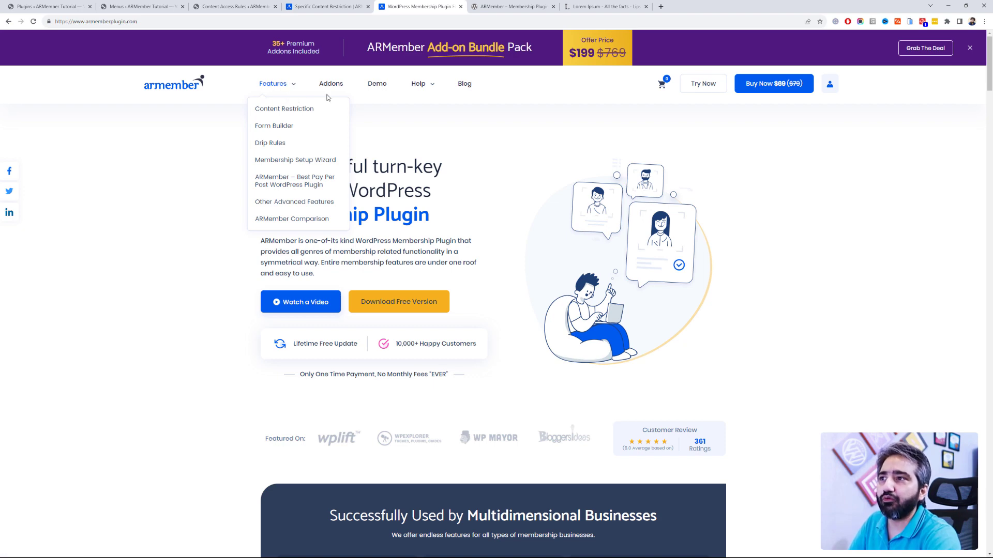
pyautogui.click(55, 4)
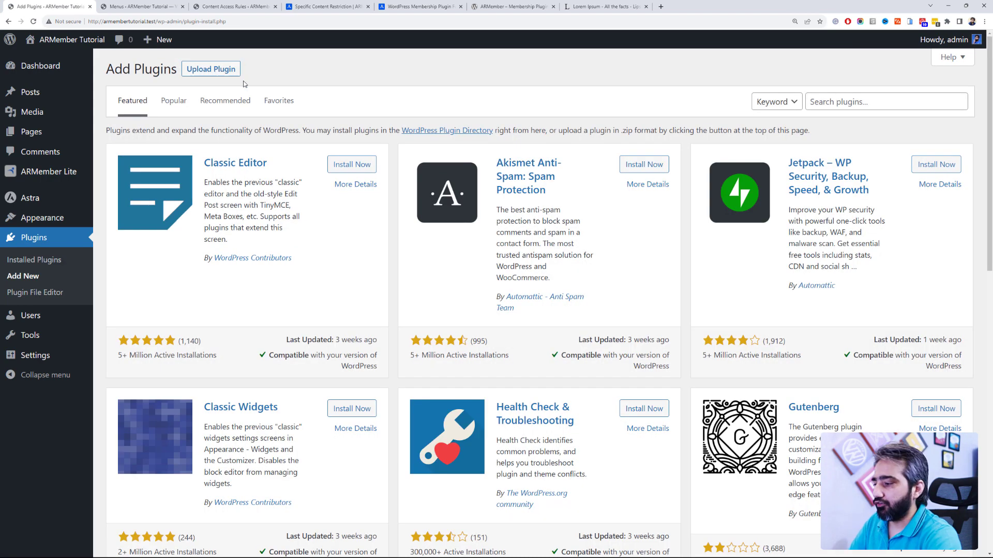
# Step: Upload armember_6.0.zip through Upload Plugin and install the ARMember 6.0 premium package
pyautogui.click(222, 71)
pyautogui.hotkey('alt', 'Tab')
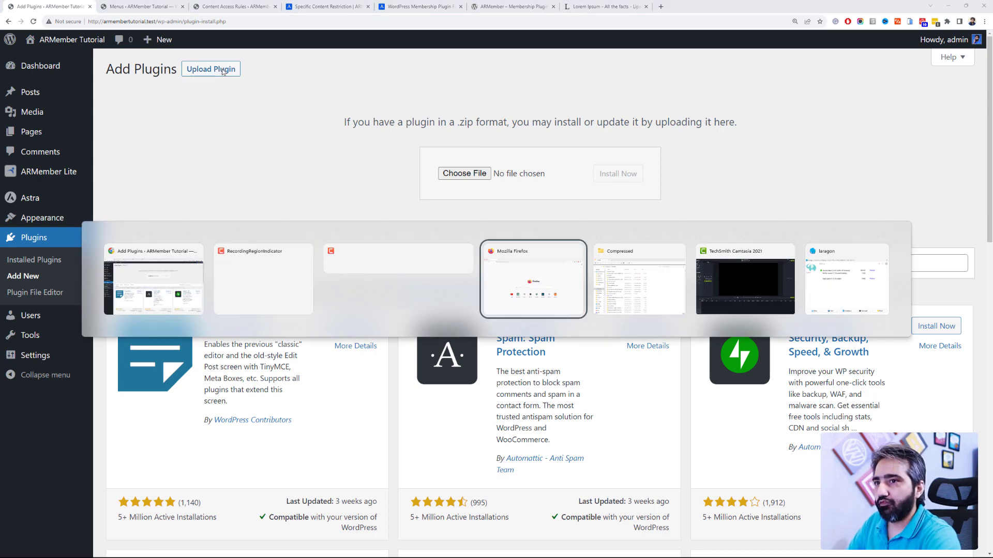
pyautogui.click(637, 258)
pyautogui.moveTo(622, 296); pyautogui.dragTo(455, 179)
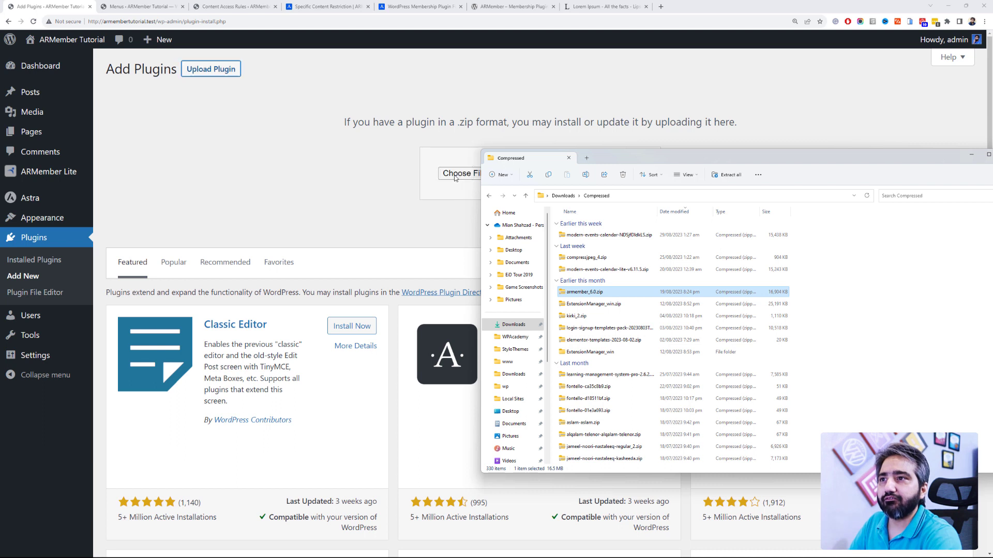
pyautogui.click(307, 146)
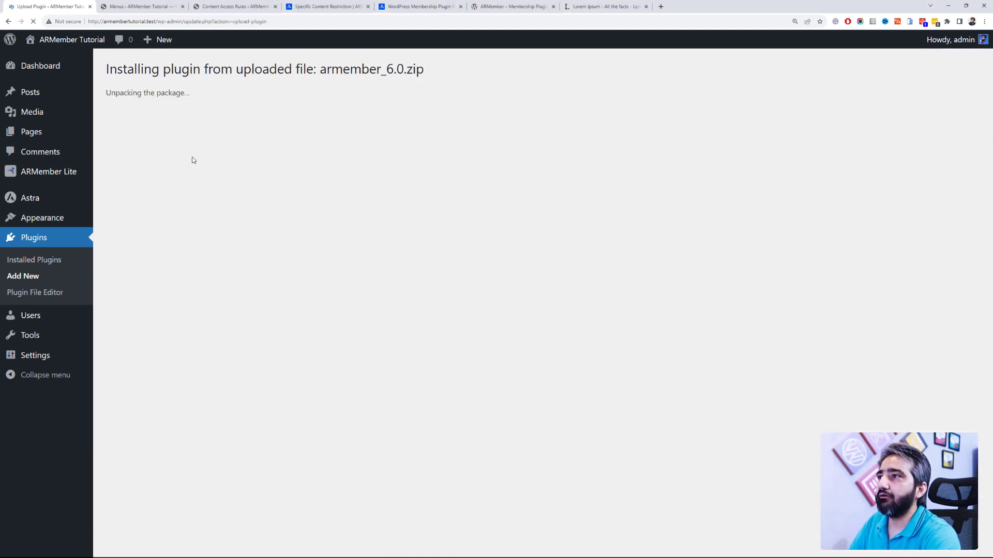
pyautogui.click(135, 152)
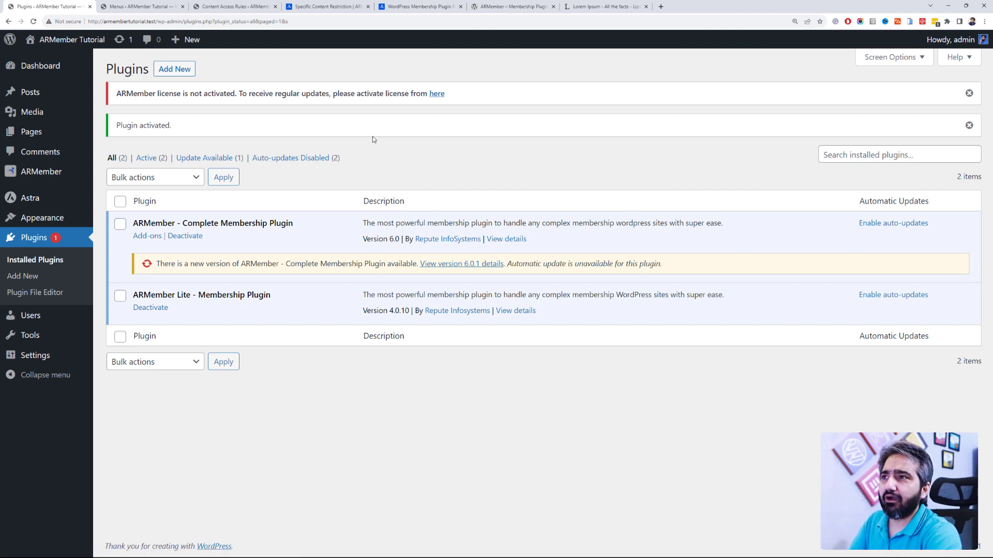
# Step: Follow the license activation link, then view ARMember's Manage Members list with its one paid member
pyautogui.click(436, 94)
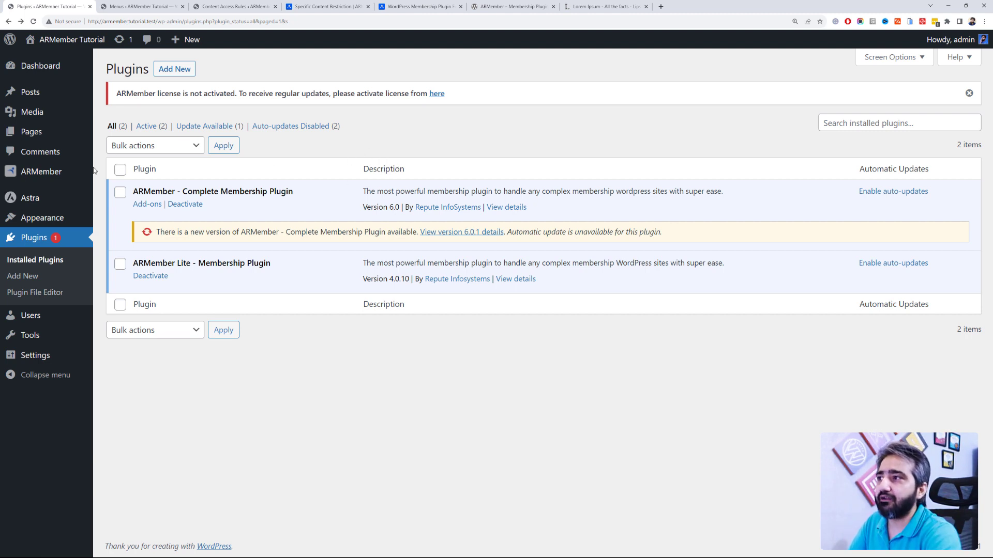
pyautogui.click(129, 171)
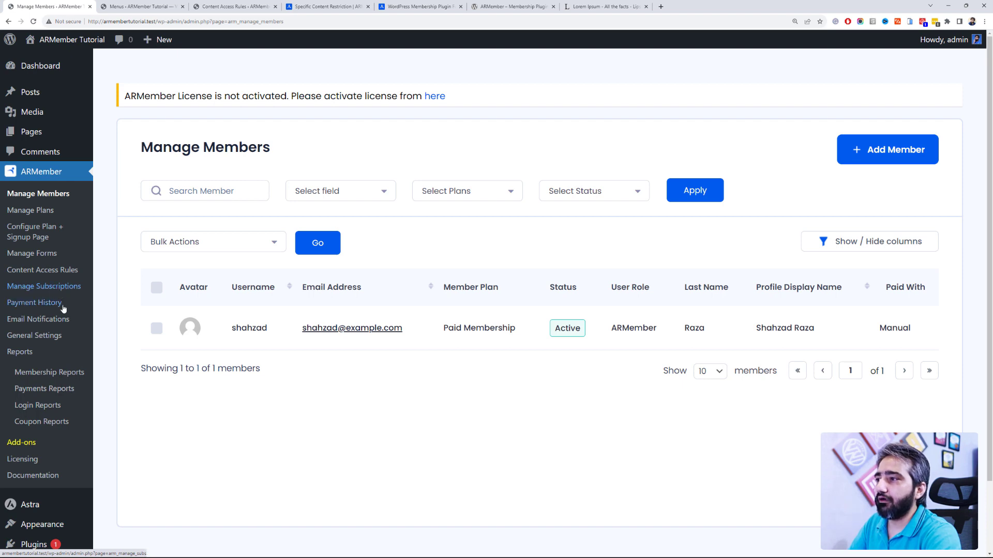
# Step: Show ARMember Reports with 1 total member, $9.99 in payments and August 2023 charts
pyautogui.click(74, 352)
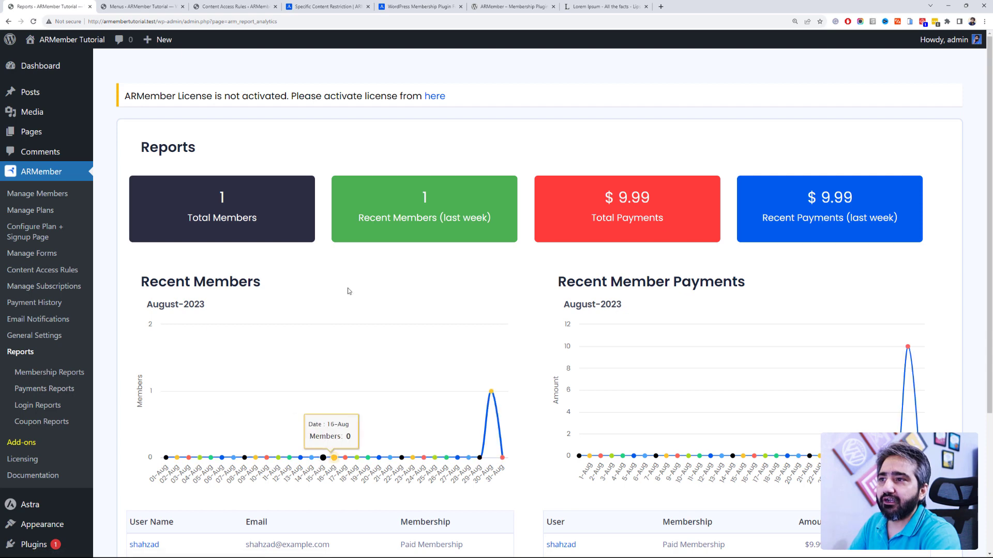
pyautogui.scroll(-2, 349, 288)
pyautogui.scroll(4, 349, 288)
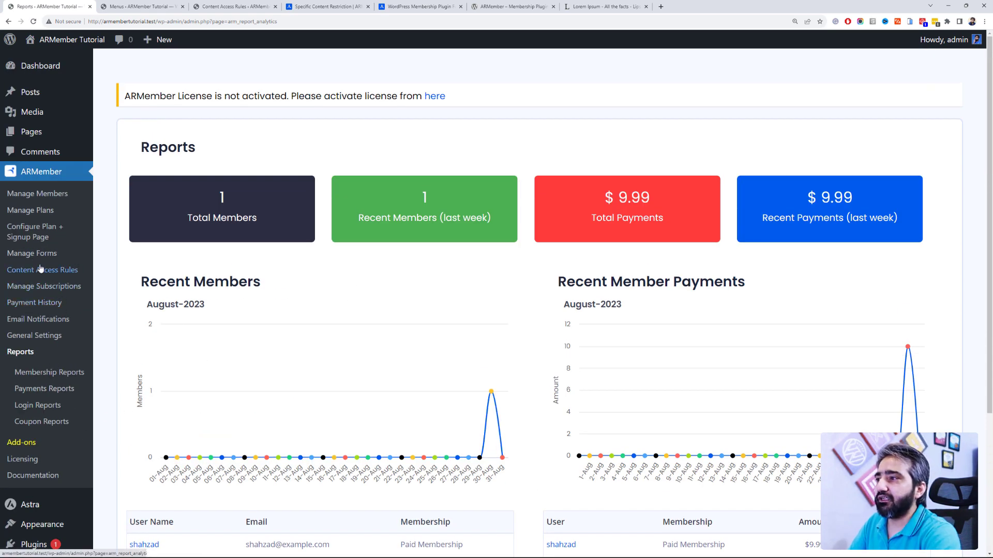
# Step: Scroll through ARMember's General Options, then view Payment Gateways with PayPal inactive in Sandbox mode
pyautogui.click(56, 336)
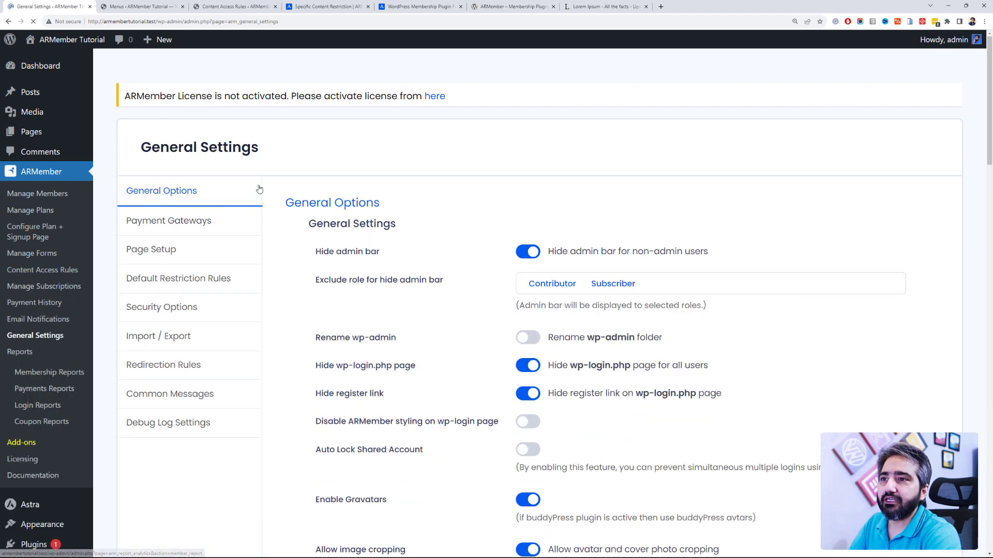
pyautogui.scroll(-2, 319, 182)
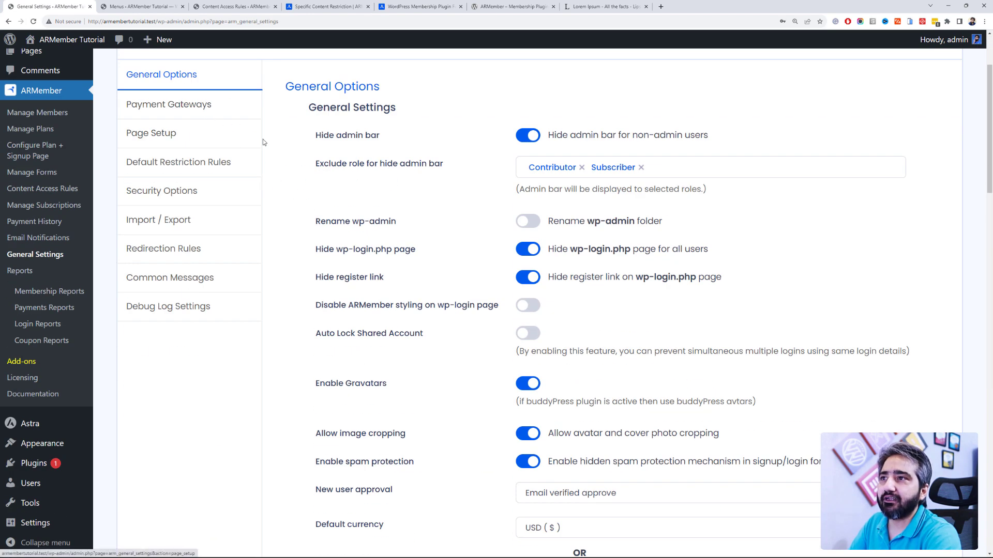
pyautogui.scroll(-14, 263, 139)
pyautogui.scroll(-4, 370, 198)
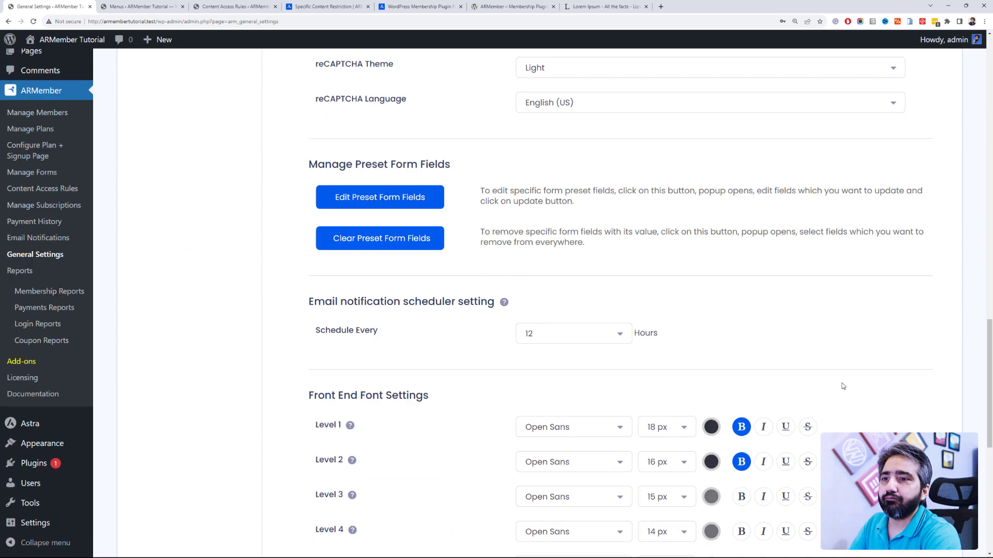
pyautogui.moveTo(991, 395); pyautogui.dragTo(990, 101)
pyautogui.click(203, 219)
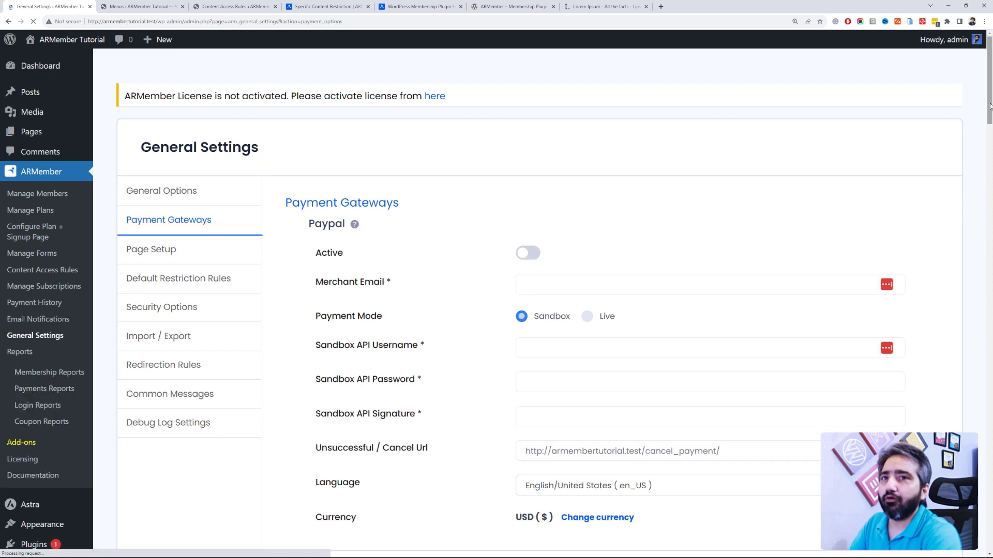
pyautogui.moveTo(990, 107)
pyautogui.mouseDown()
pyautogui.moveTo(980, 463)
pyautogui.moveTo(989, 93)
pyautogui.mouseUp()
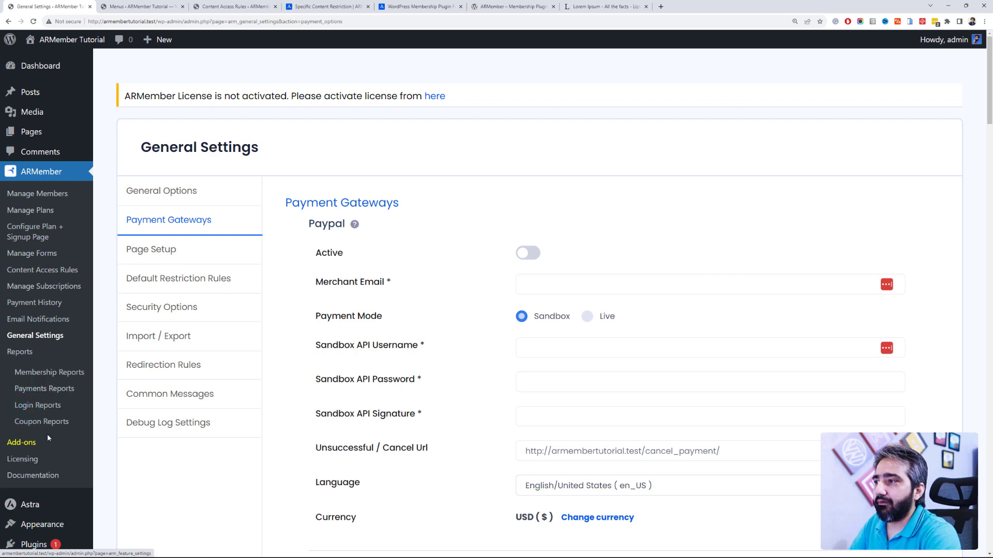
# Step: Scroll through ARMember's Add-ons page of modules like Drip Content and Online Courses, then open the ARMember website
pyautogui.click(186, 392)
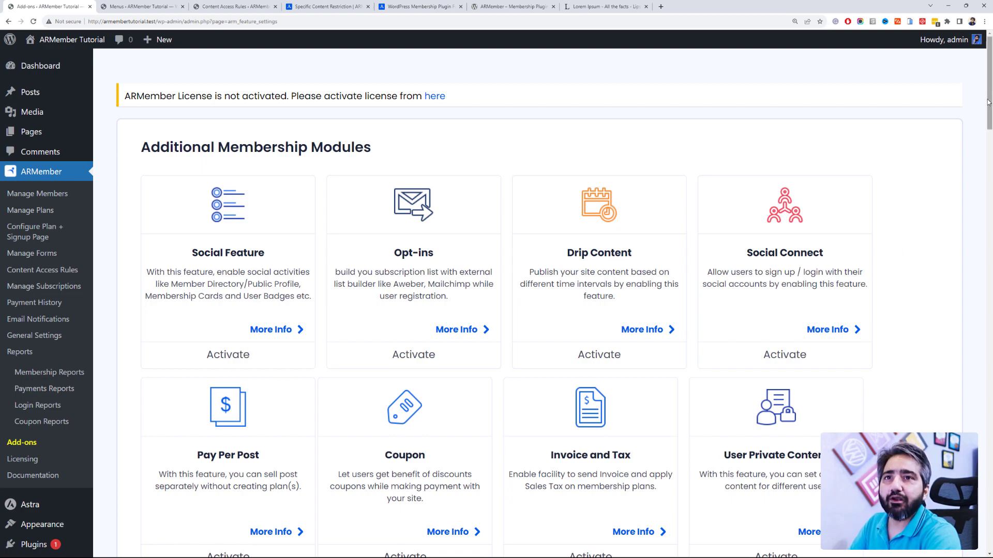
pyautogui.moveTo(989, 107); pyautogui.dragTo(991, 278)
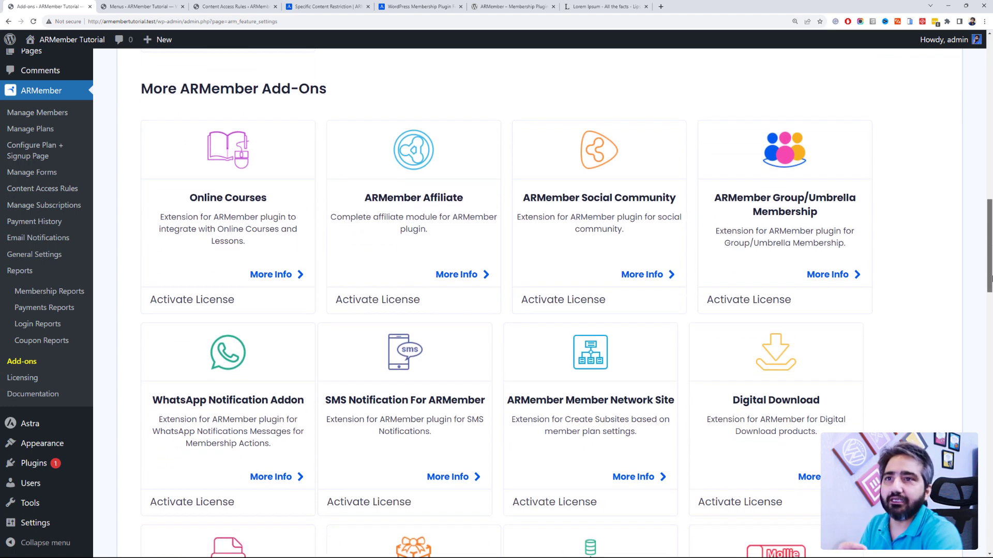
pyautogui.click(451, 7)
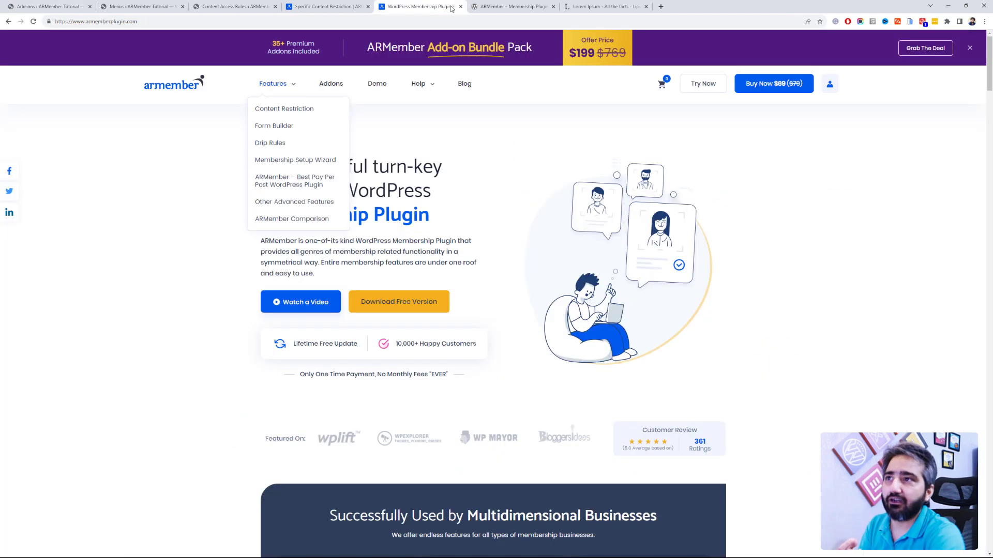
# Step: Browse the website's add-ons marketplace of $25 gateway add-ons and integrations, then return to wp-admin
pyautogui.click(331, 83)
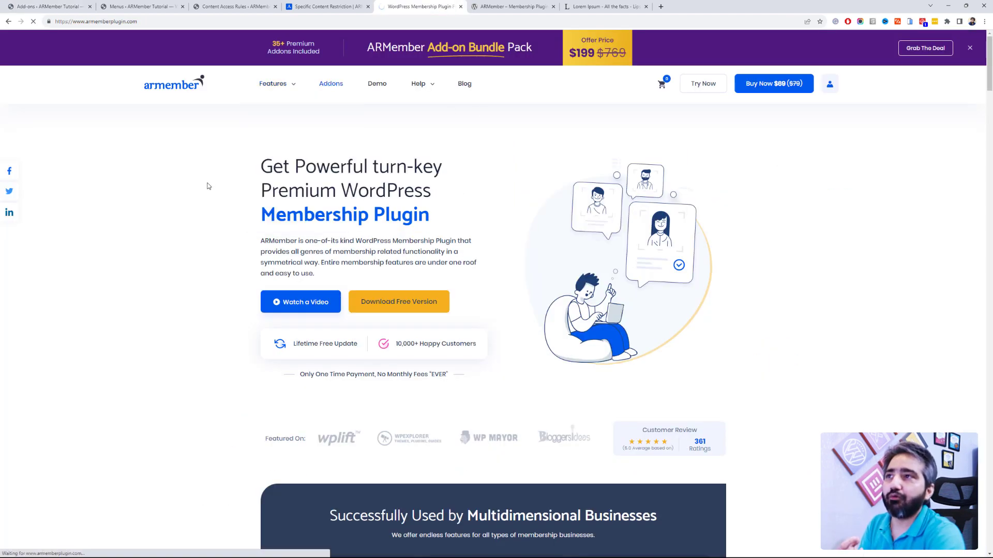
pyautogui.scroll(-5, 214, 184)
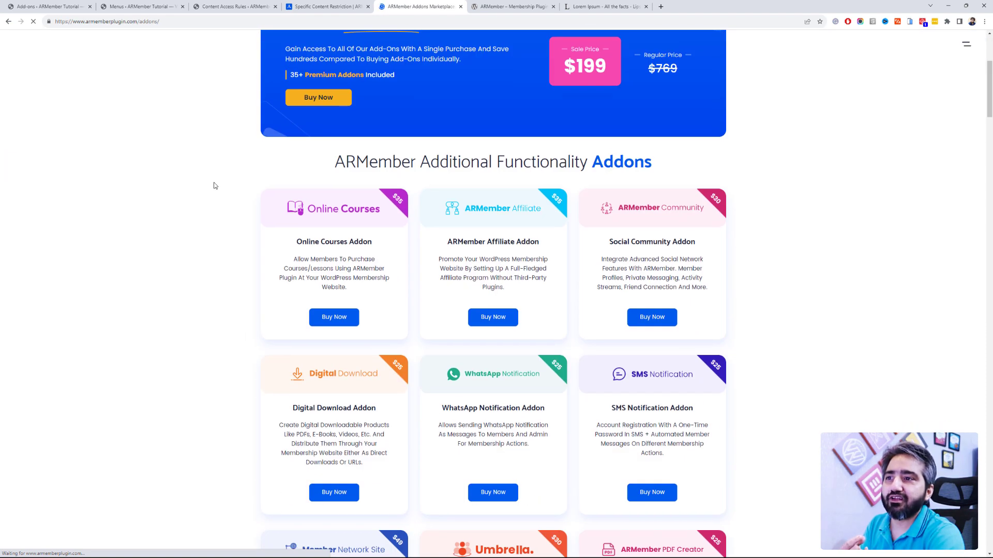
pyautogui.scroll(2, 215, 185)
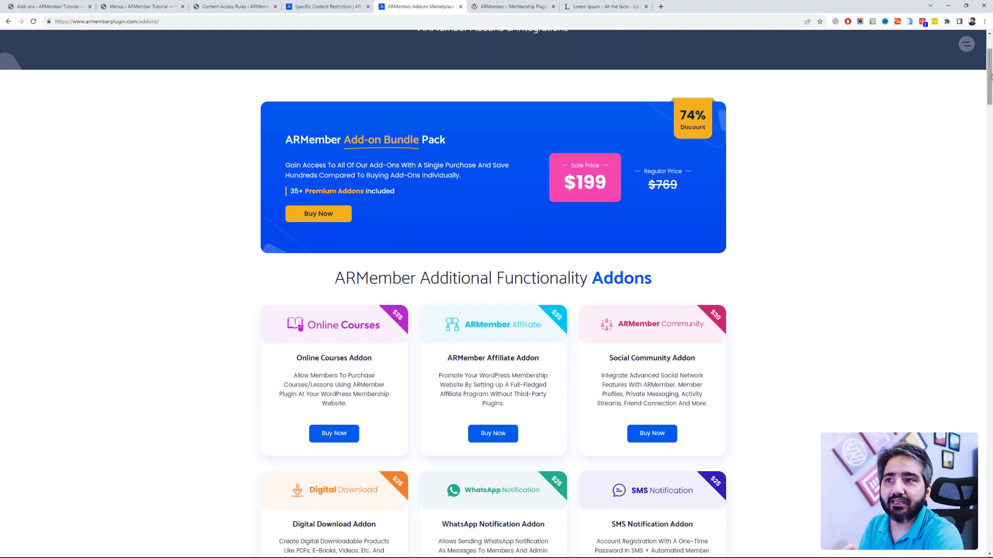
pyautogui.moveTo(989, 77); pyautogui.dragTo(991, 281)
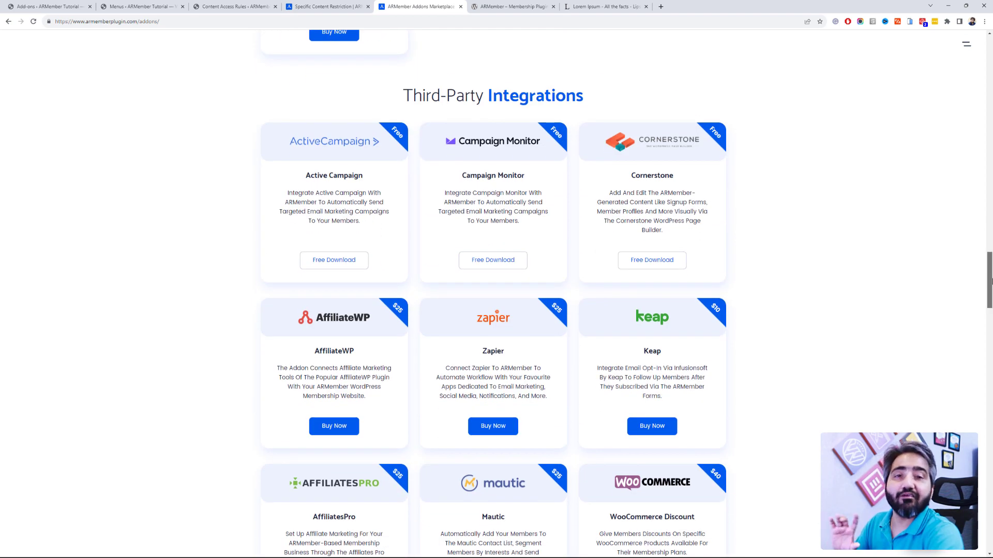
pyautogui.scroll(2, 289, 104)
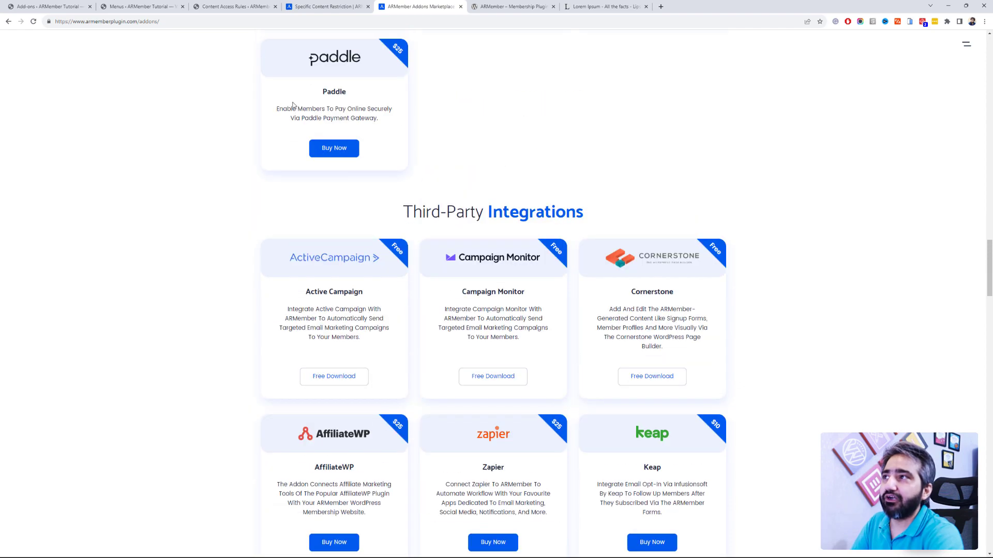
pyautogui.click(66, 5)
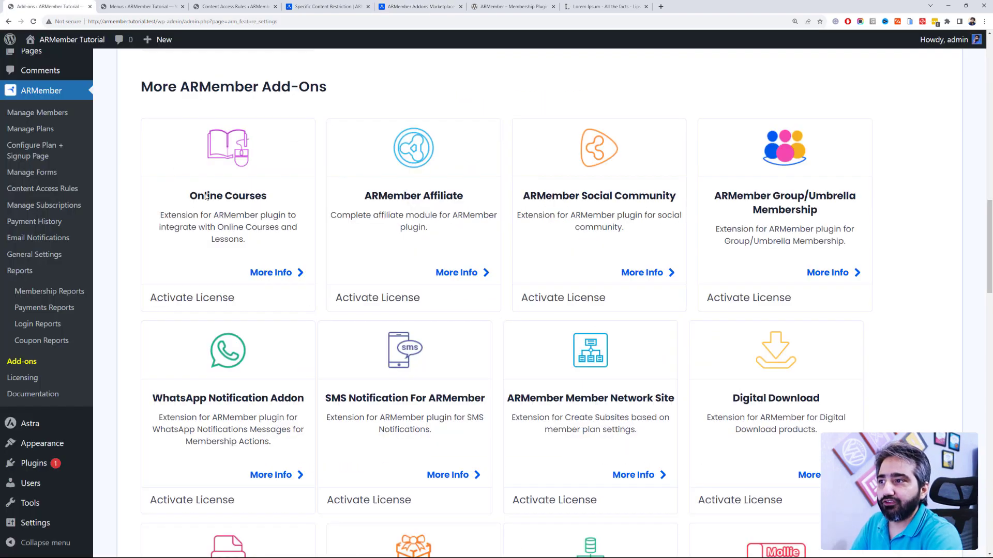
pyautogui.scroll(12, 205, 197)
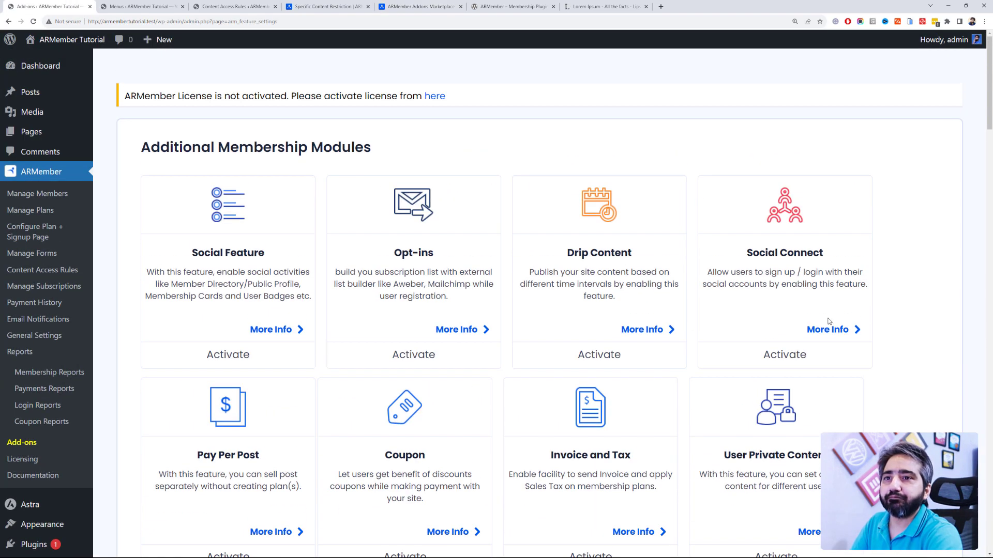
pyautogui.click(815, 355)
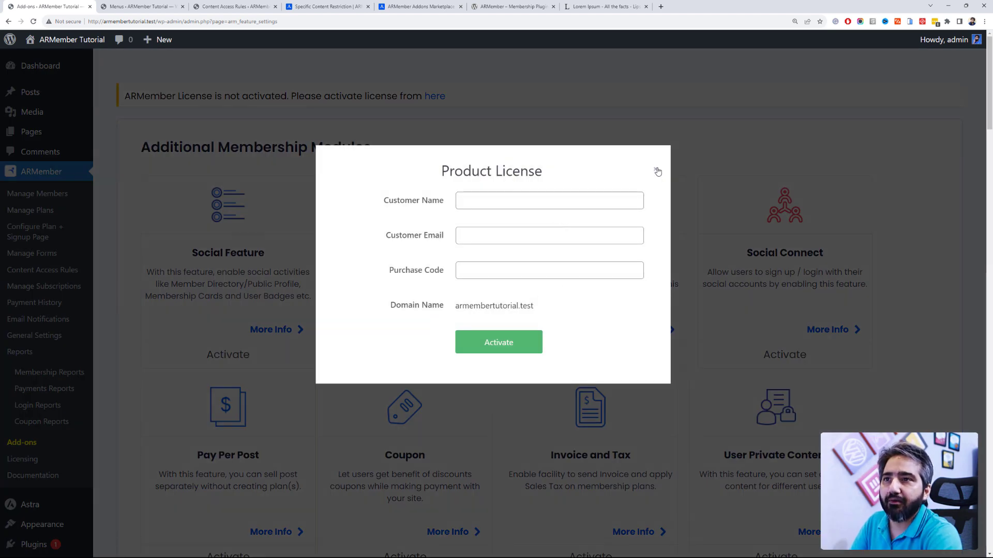
pyautogui.click(657, 171)
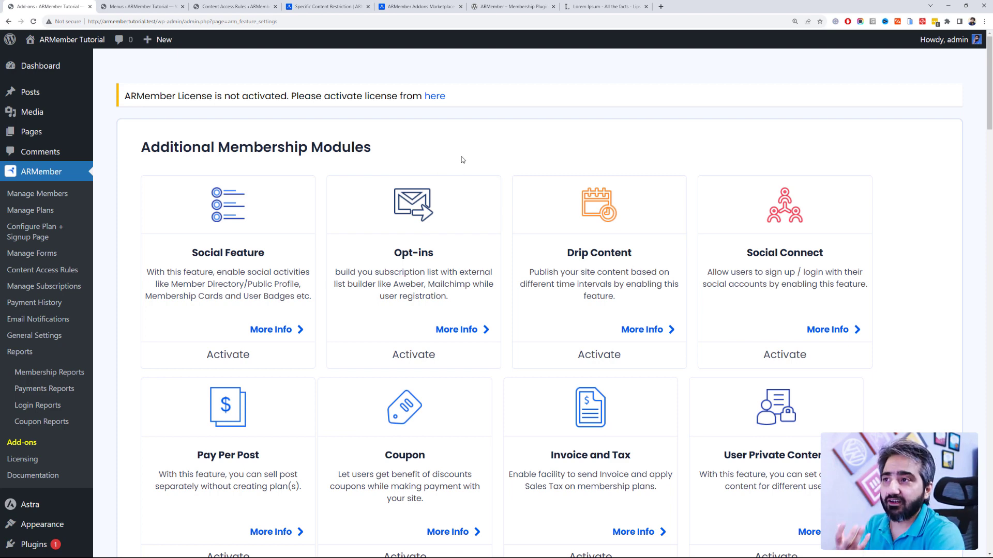
pyautogui.scroll(-2, 643, 192)
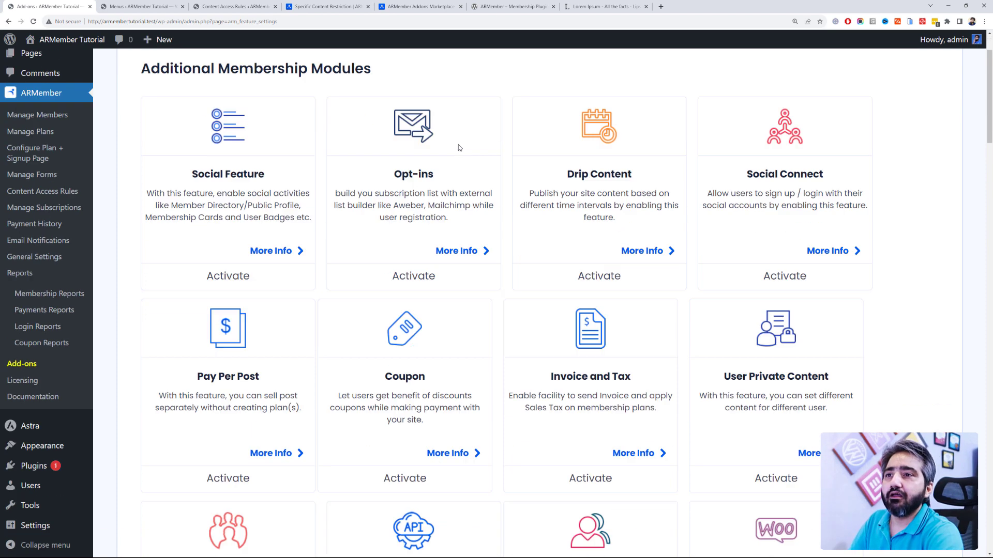
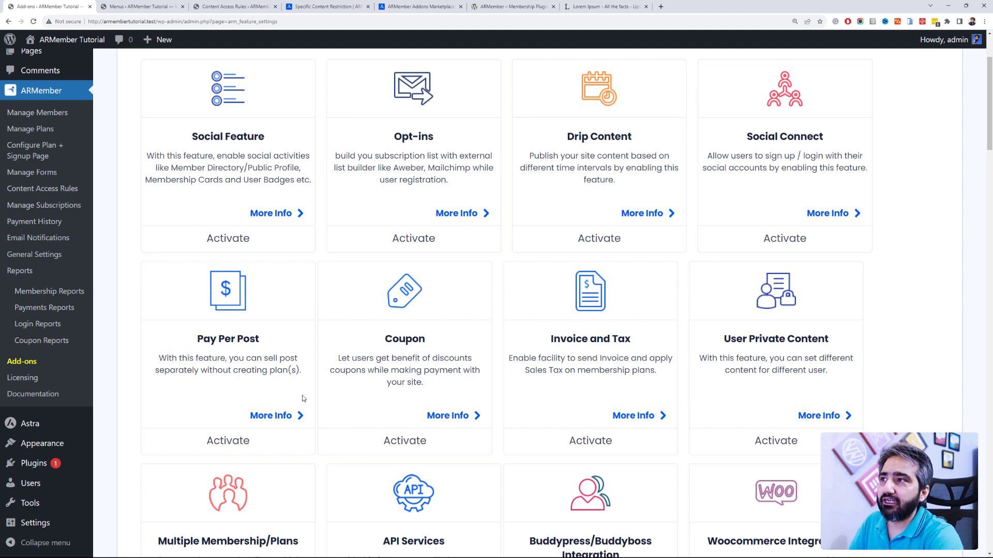
# Step: Dismiss the license prompt and deactivate ARMember - Complete Membership Plugin in Installed Plugins
pyautogui.click(253, 241)
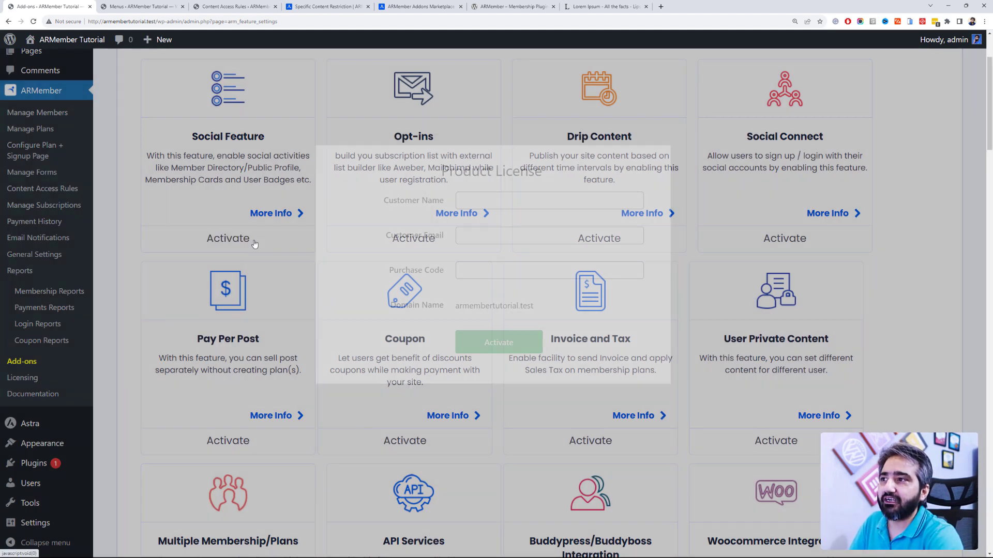
pyautogui.click(655, 171)
pyautogui.scroll(-5, 194, 235)
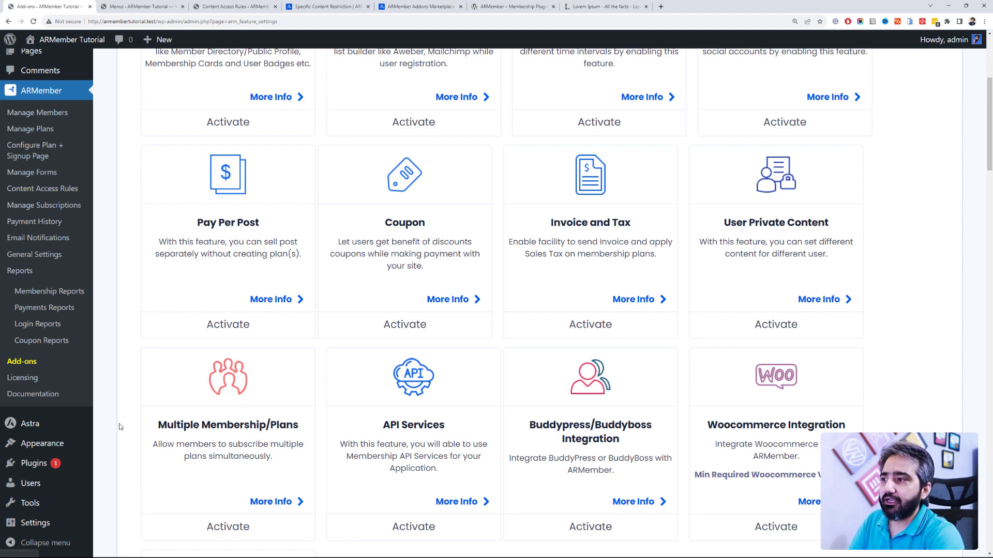
pyautogui.click(82, 471)
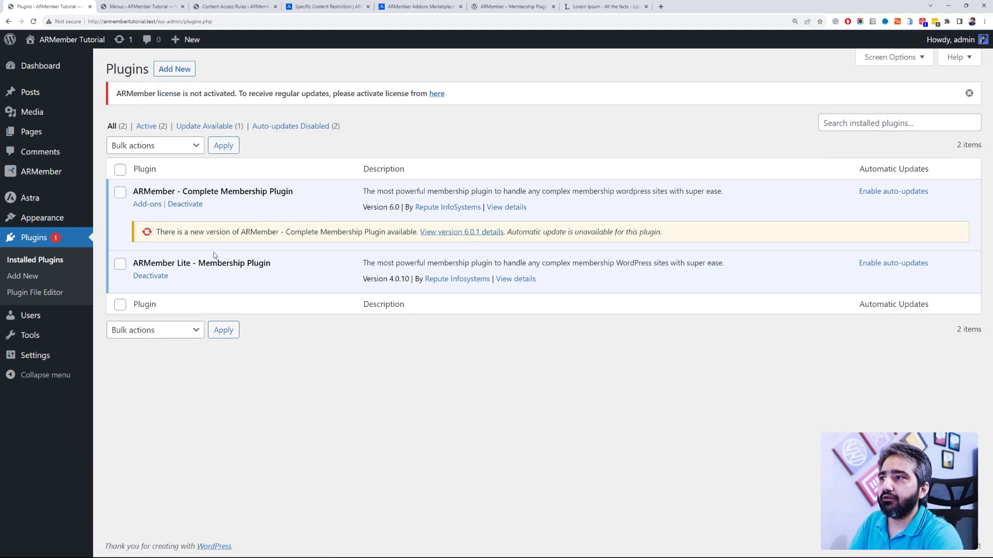
pyautogui.click(187, 205)
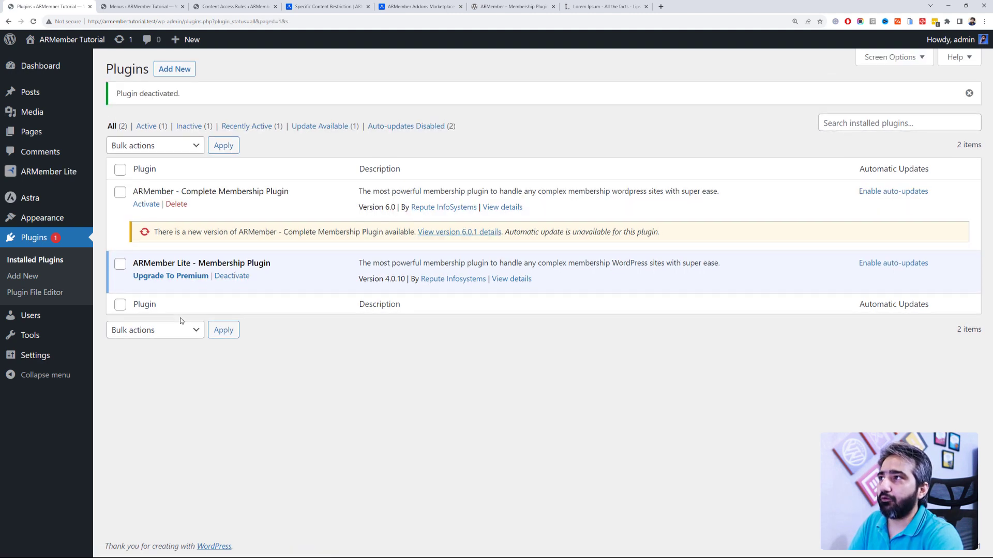
# Step: Activate the Social Feature module on ARMember Lite's Modules page
pyautogui.moveTo(72, 178)
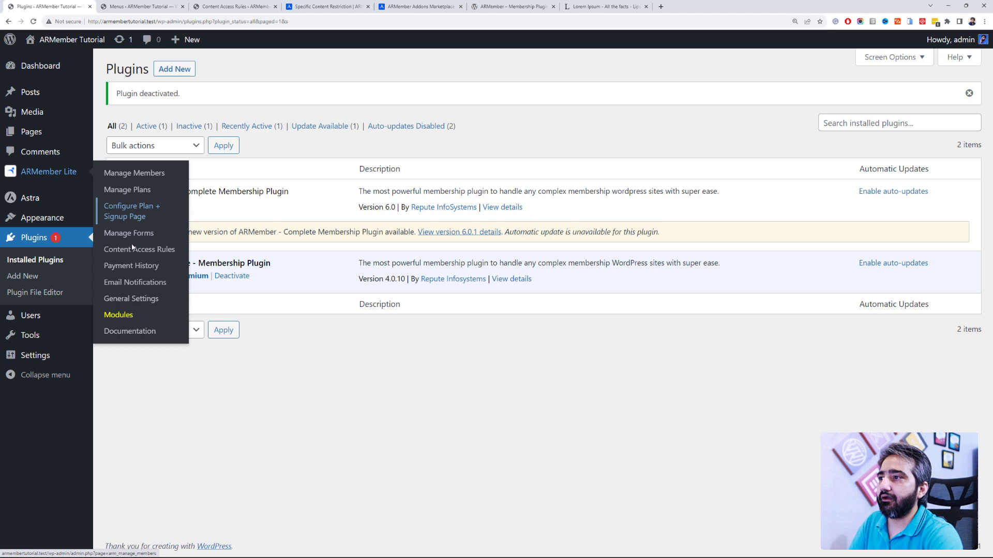
pyautogui.click(150, 313)
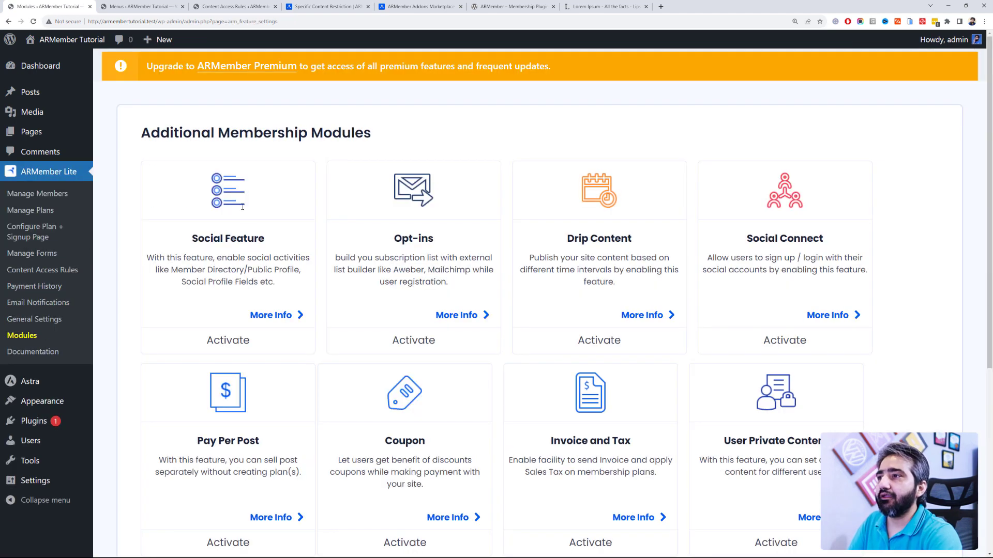
pyautogui.click(258, 338)
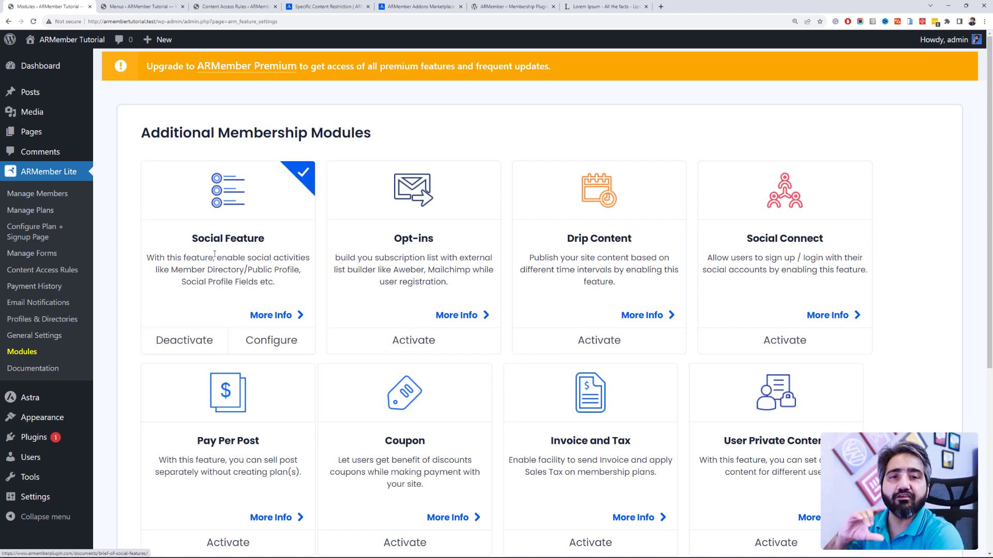
# Step: Configure Social Feature and review the Default Profile Template and directory template id 2
pyautogui.click(241, 340)
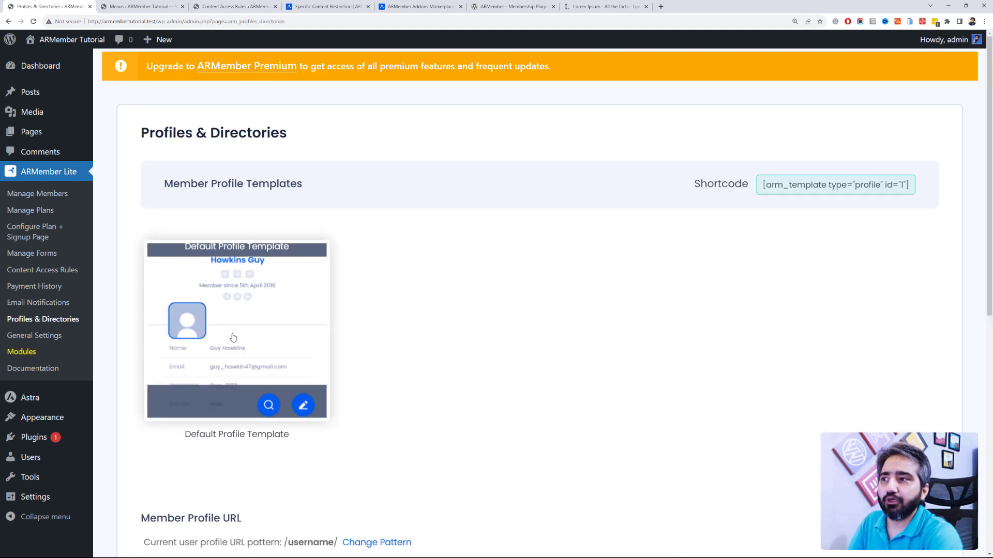
pyautogui.scroll(-2, 298, 320)
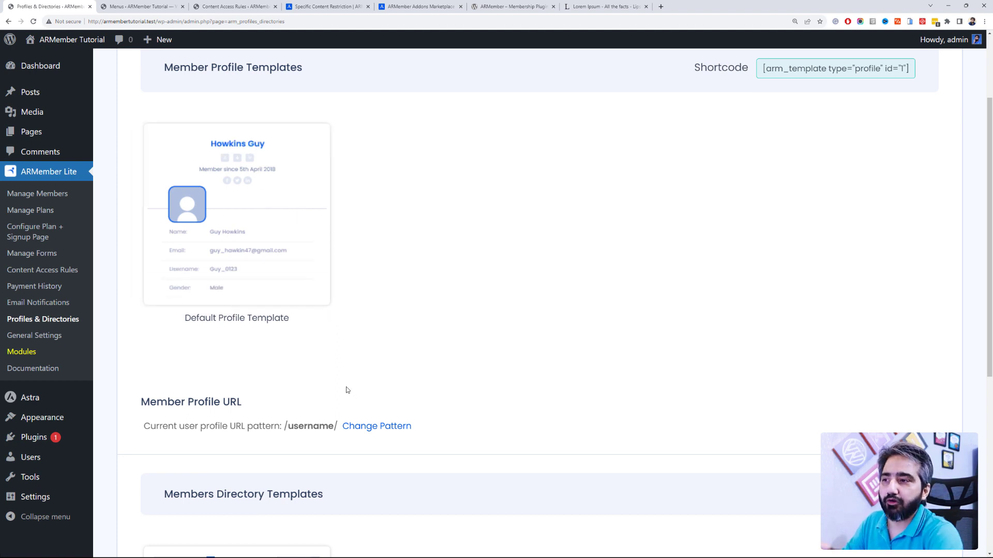
pyautogui.scroll(-6, 328, 377)
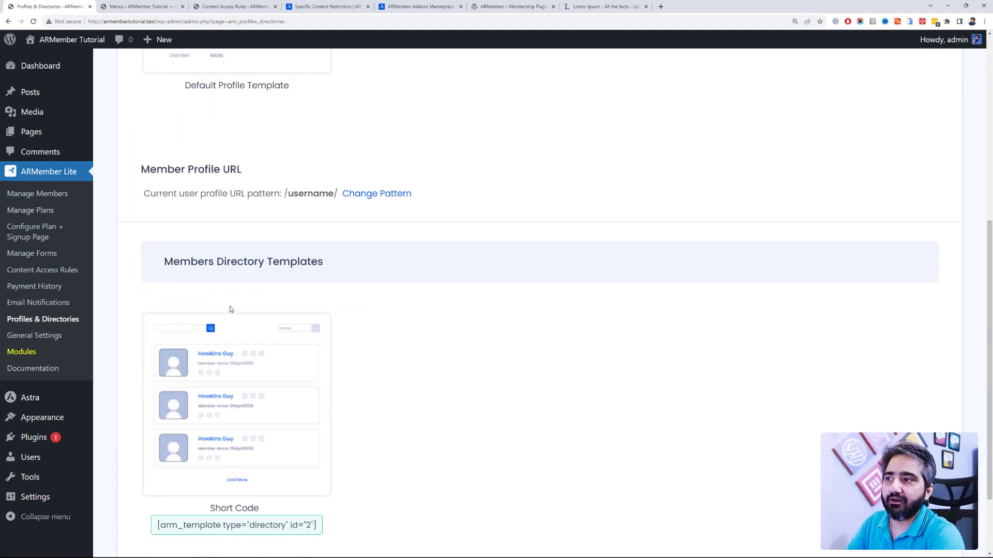
pyautogui.scroll(1, 344, 336)
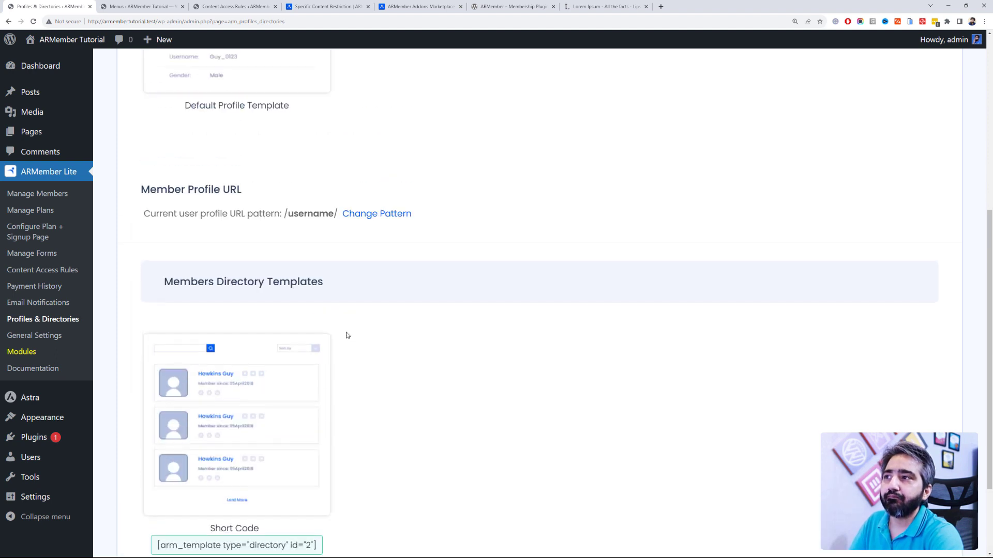
pyautogui.scroll(-1, 346, 337)
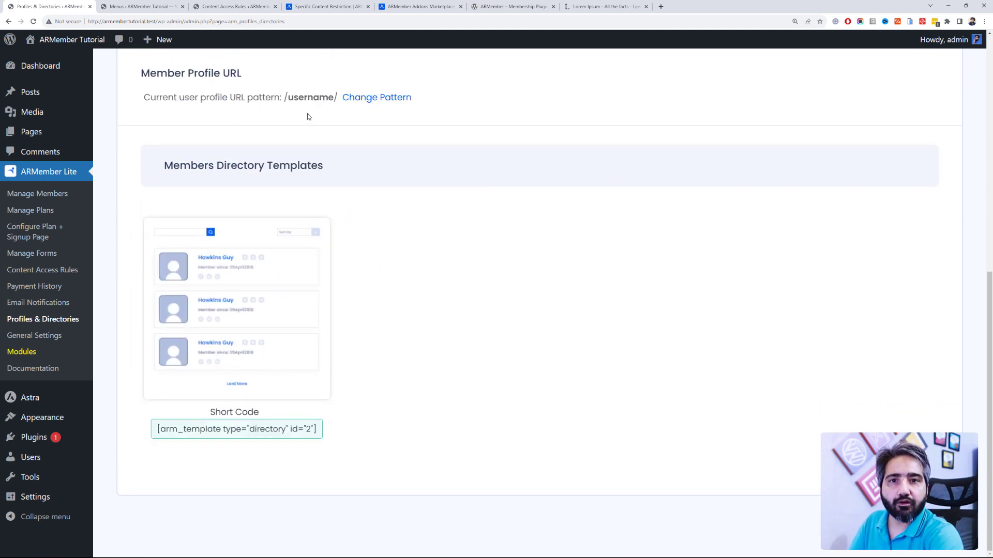
pyautogui.moveTo(270, 426)
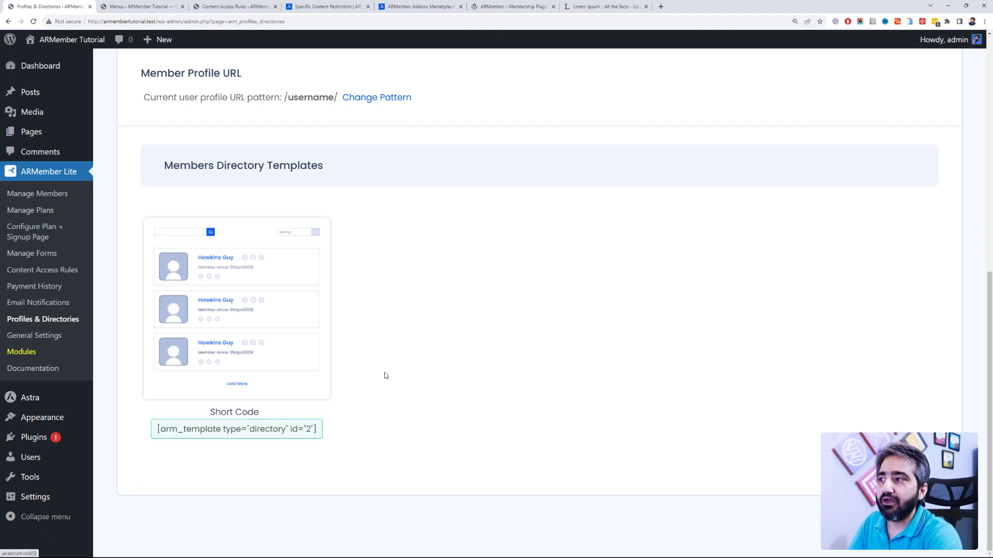
# Step: Reactivate the complete ARMember plugin, then browse Add-ons like Pay Per Post, Coupon, Invoice and Tax
pyautogui.click(72, 438)
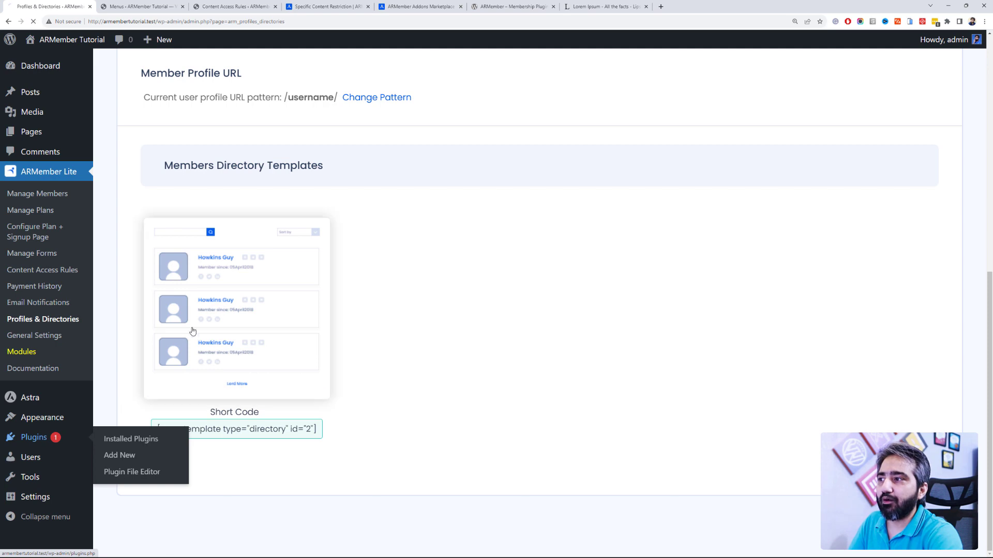
pyautogui.click(146, 169)
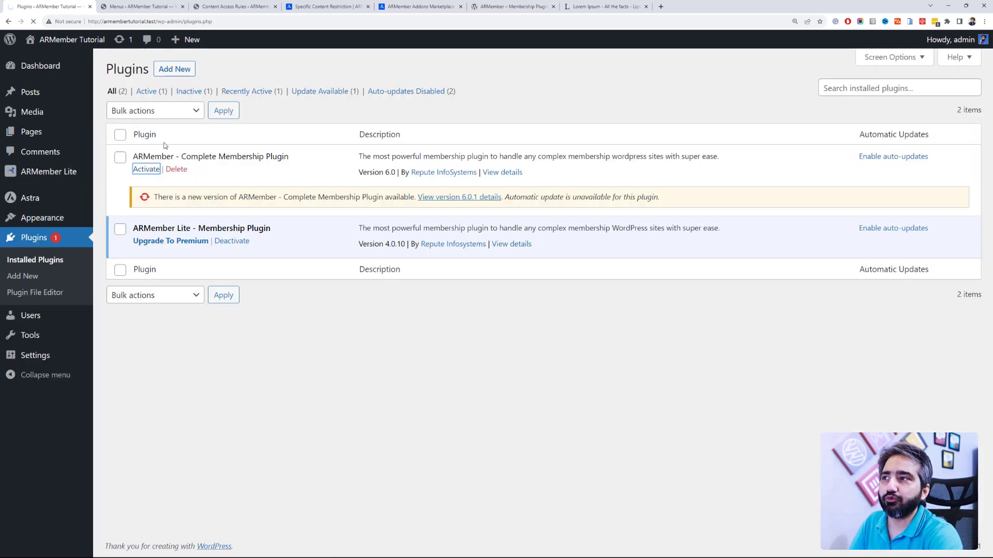
pyautogui.moveTo(59, 175)
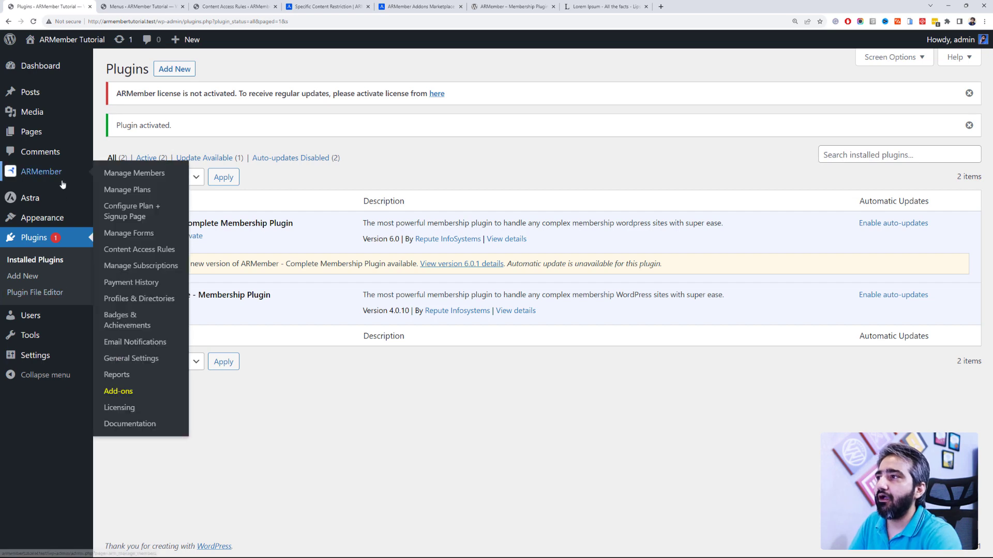
pyautogui.click(146, 397)
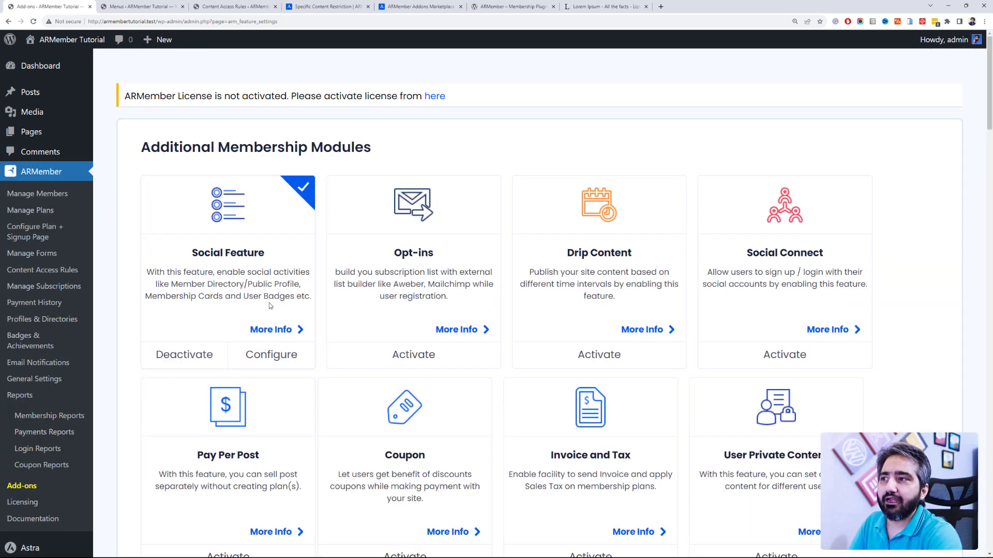
pyautogui.scroll(-2, 791, 238)
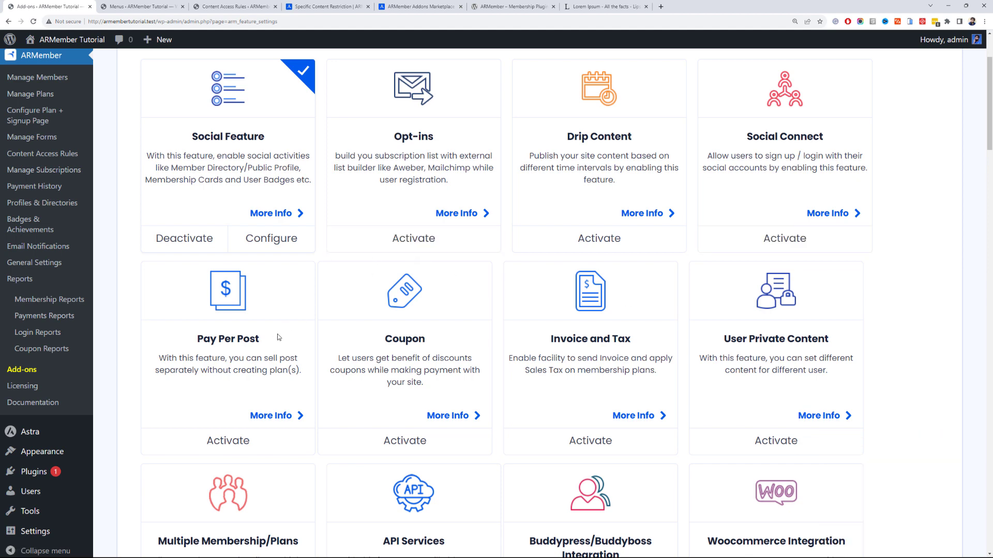
pyautogui.scroll(-2, 290, 334)
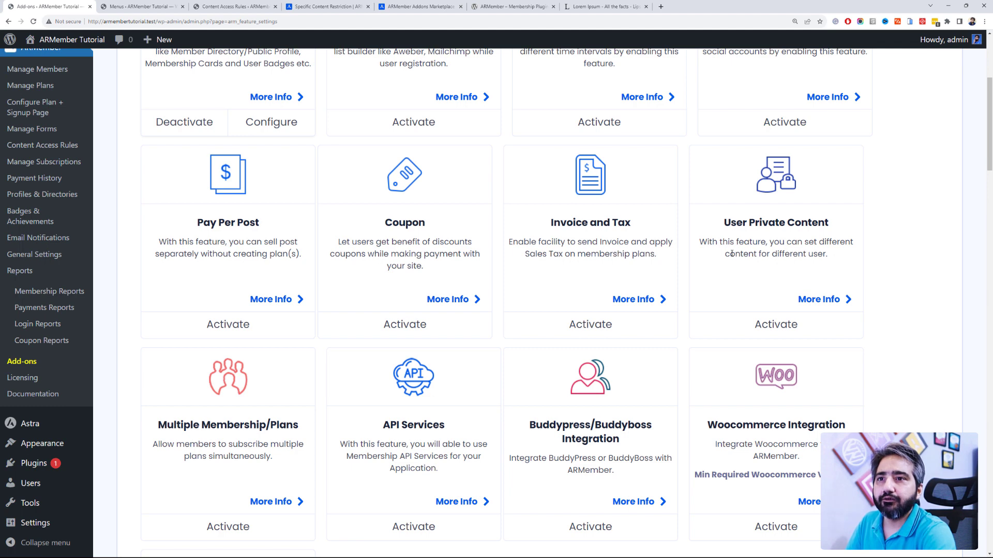
pyautogui.scroll(-2, 732, 254)
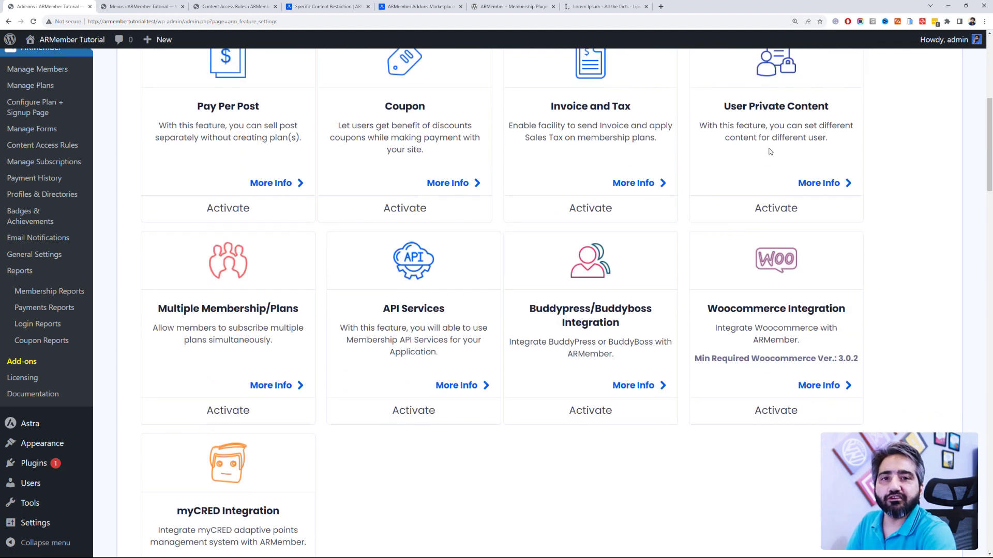
pyautogui.scroll(2, 738, 147)
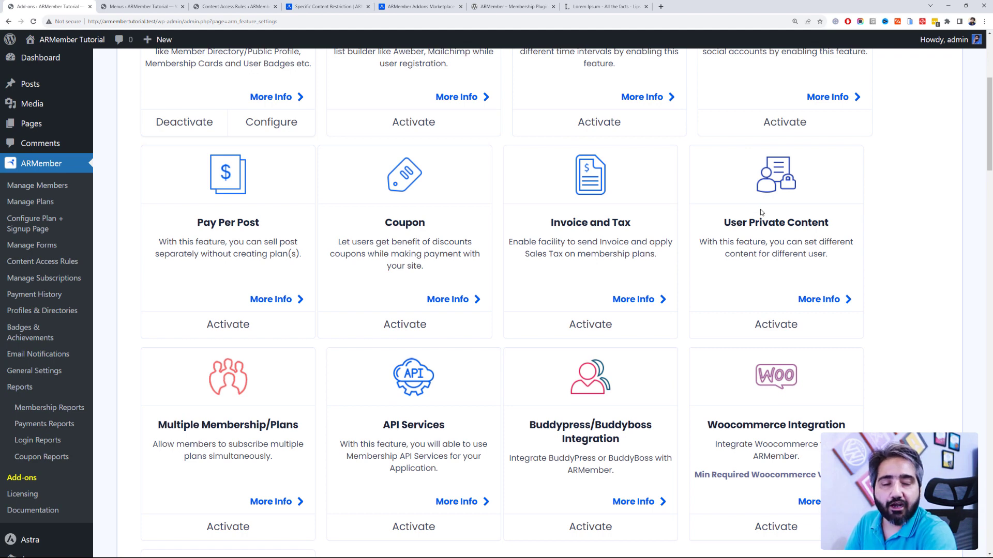
pyautogui.scroll(-4, 761, 212)
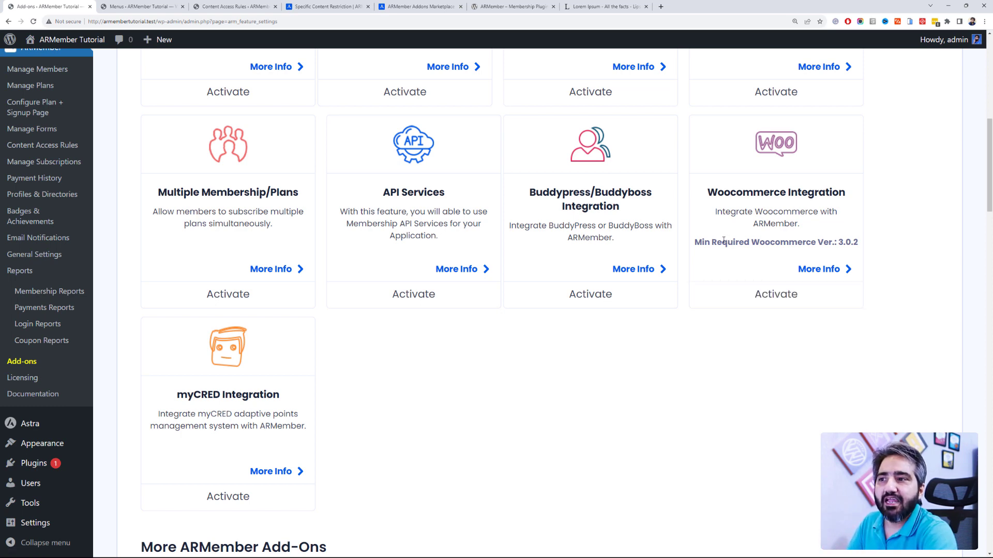
pyautogui.scroll(-2, 723, 240)
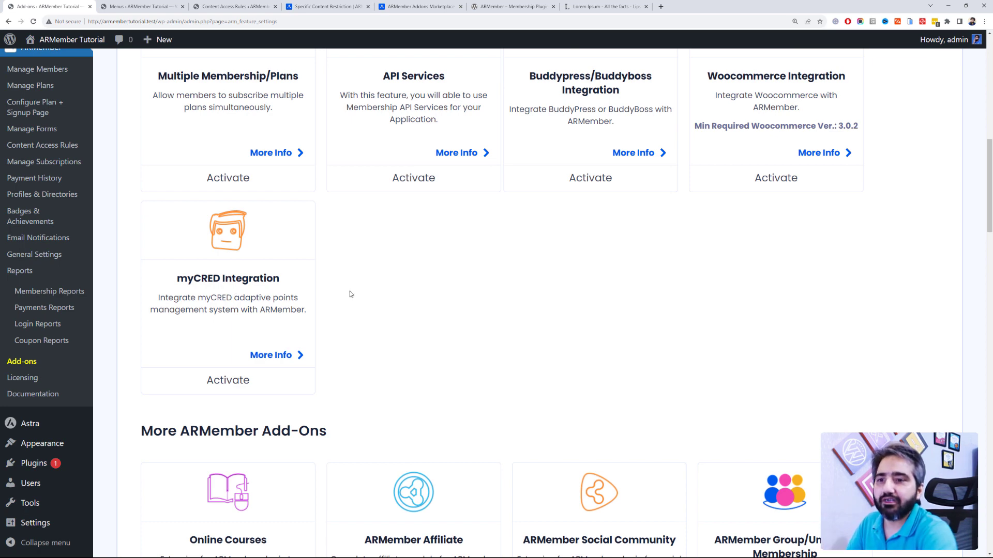
pyautogui.scroll(-4, 350, 294)
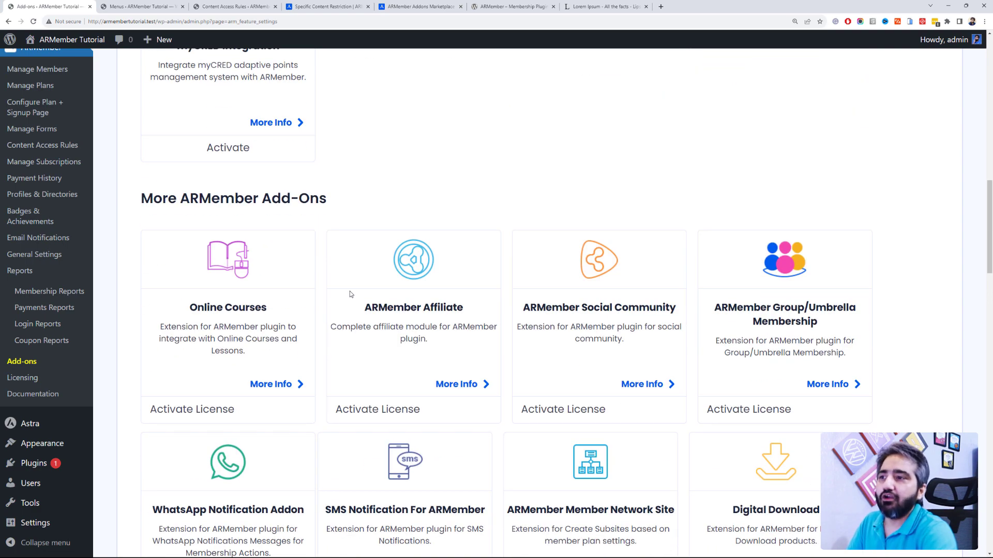
pyautogui.scroll(-4, 349, 294)
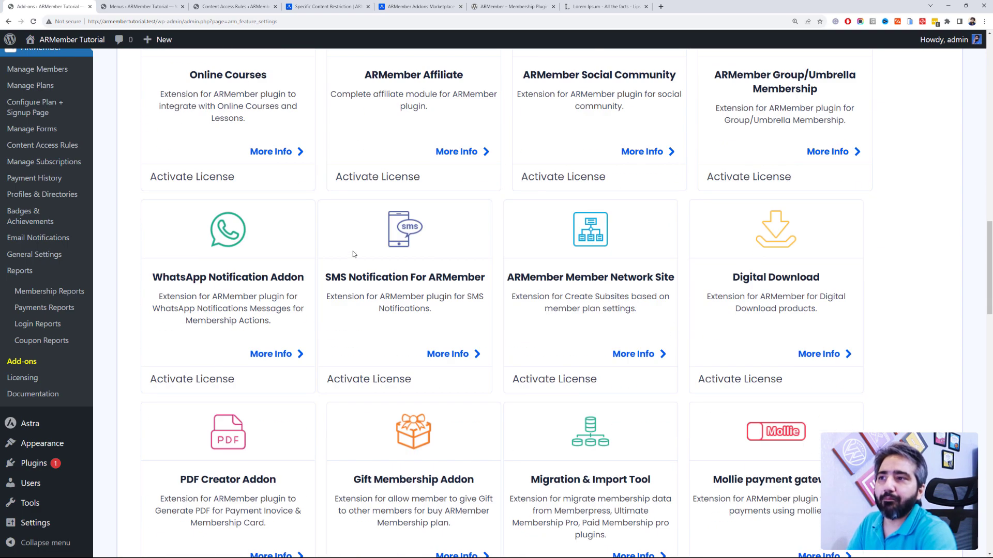
pyautogui.scroll(-2, 353, 254)
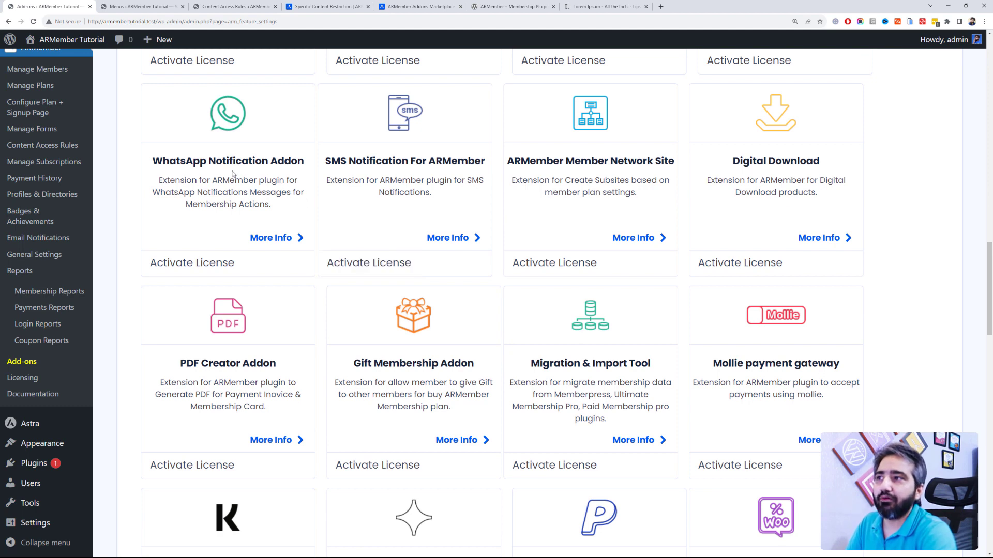
pyautogui.scroll(-2, 232, 175)
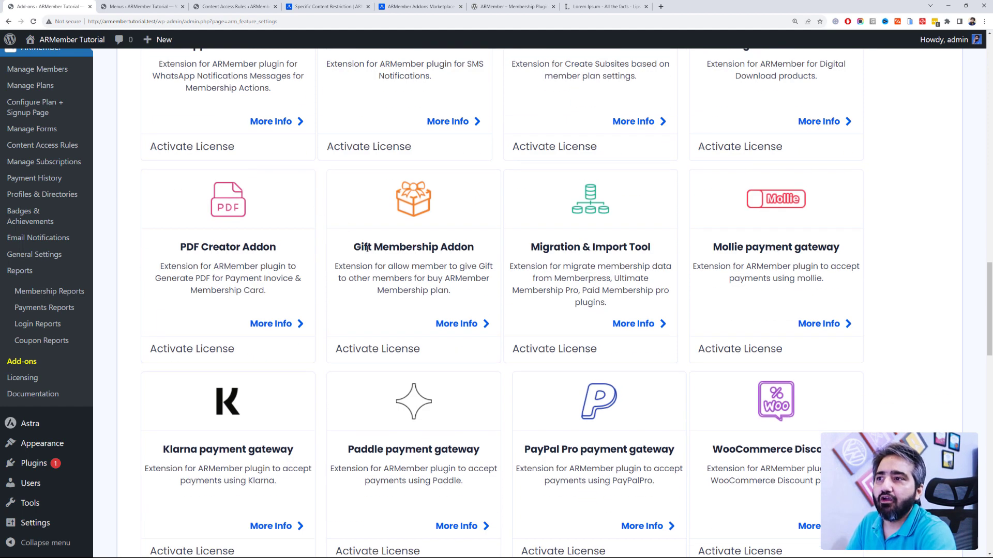
pyautogui.scroll(-4, 395, 264)
pyautogui.scroll(-7, 399, 260)
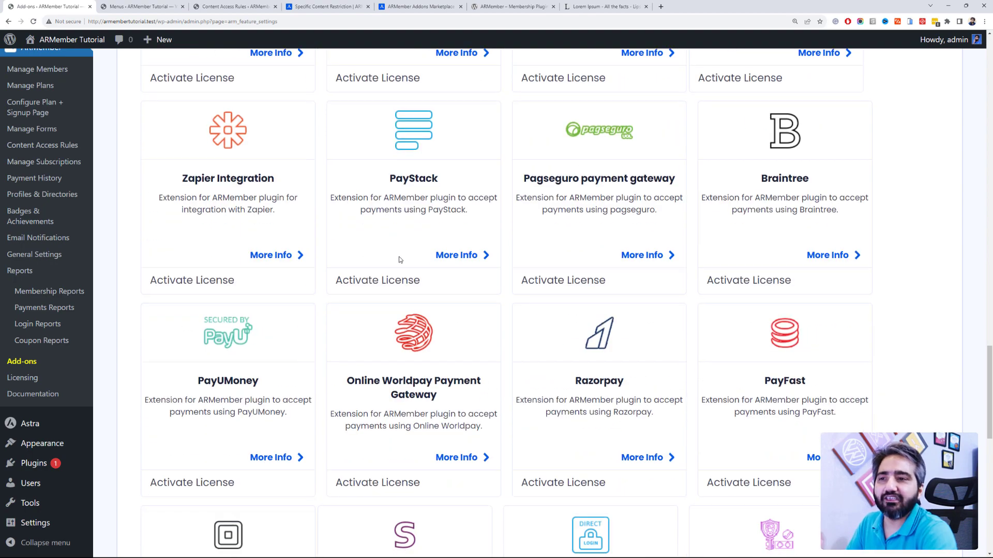
pyautogui.scroll(-2, 399, 260)
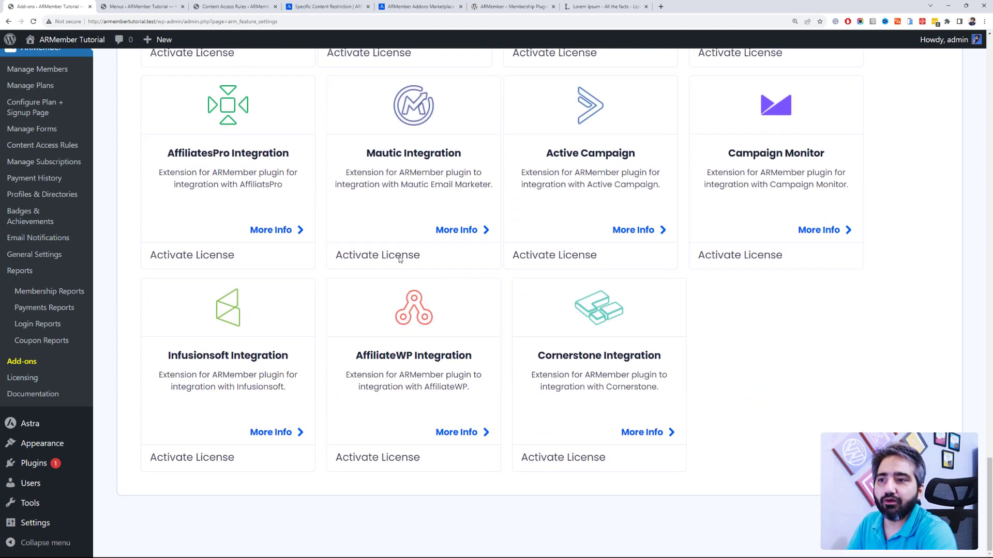
pyautogui.moveTo(989, 478); pyautogui.dragTo(989, 52)
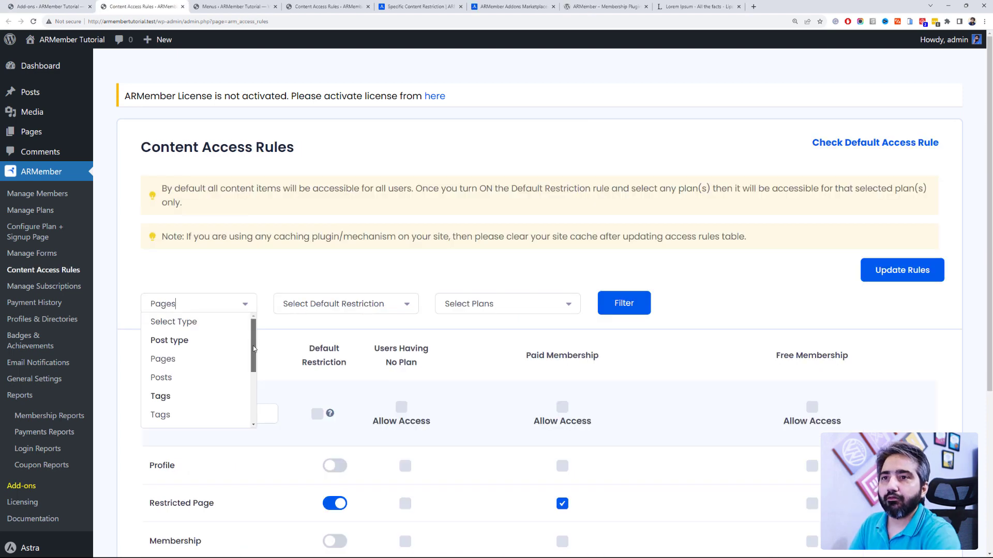
# Step: Browse the content-type filter options on Content Access Rules, where Restricted Page needs Paid Membership
pyautogui.scroll(-5, 253, 349)
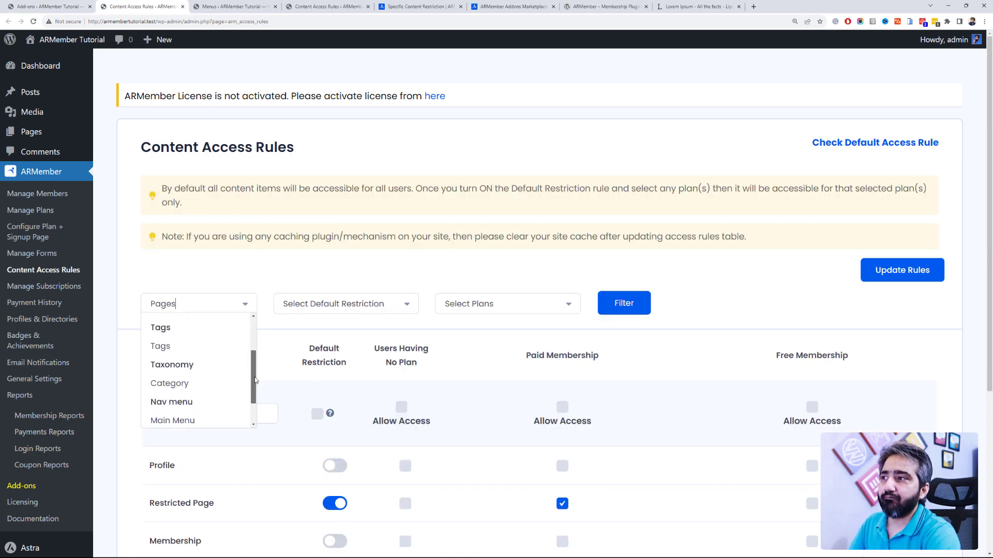
pyautogui.scroll(5, 253, 414)
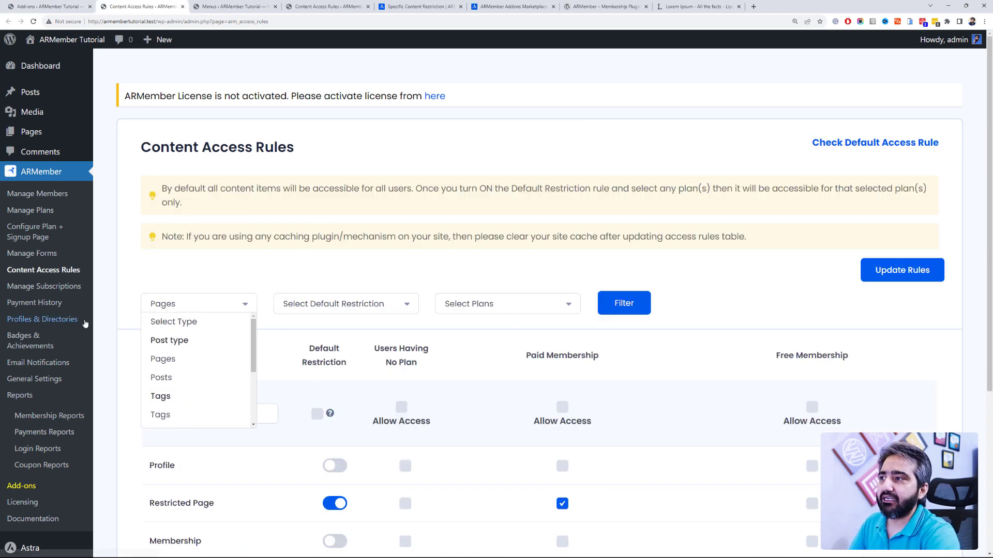
pyautogui.click(272, 202)
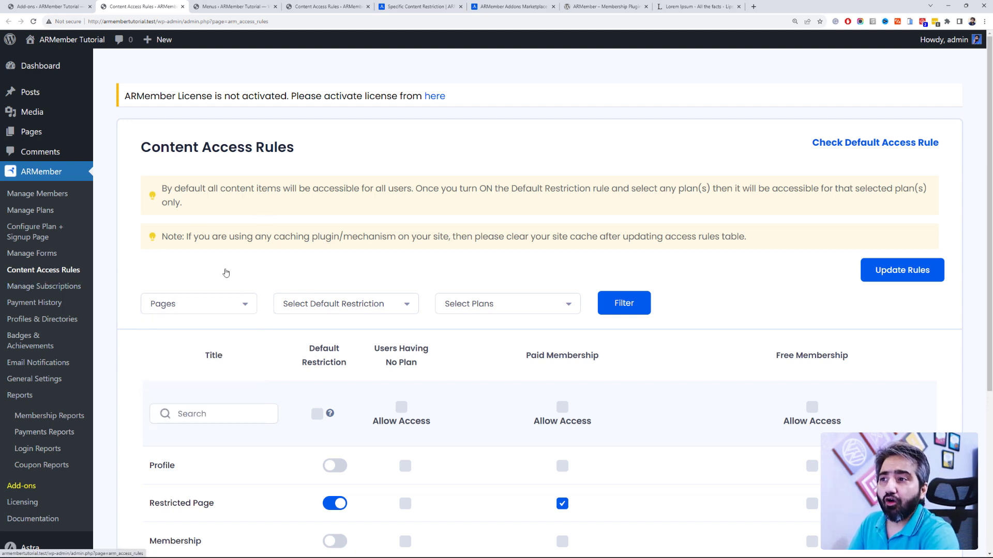
pyautogui.scroll(-2, 226, 272)
pyautogui.click(204, 188)
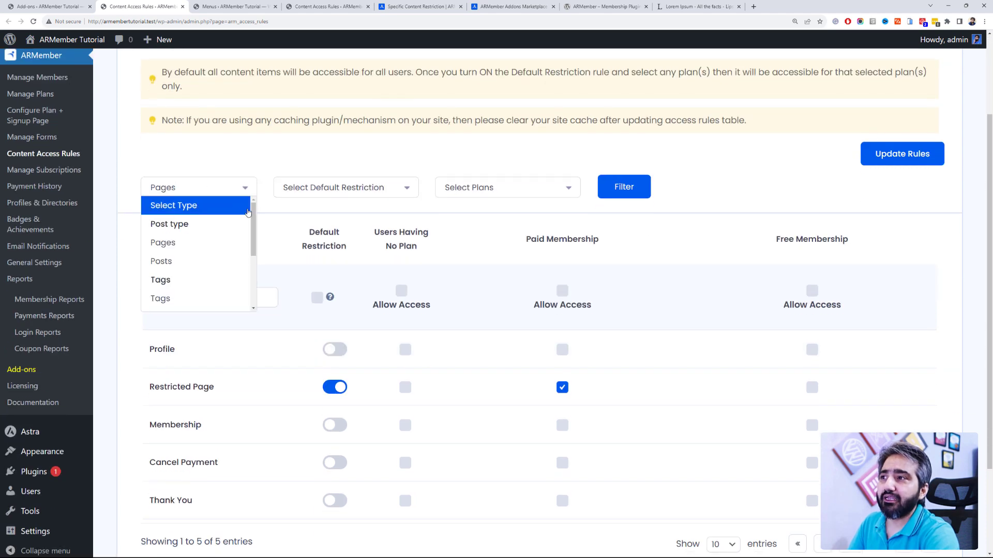
pyautogui.moveTo(254, 223); pyautogui.dragTo(248, 282)
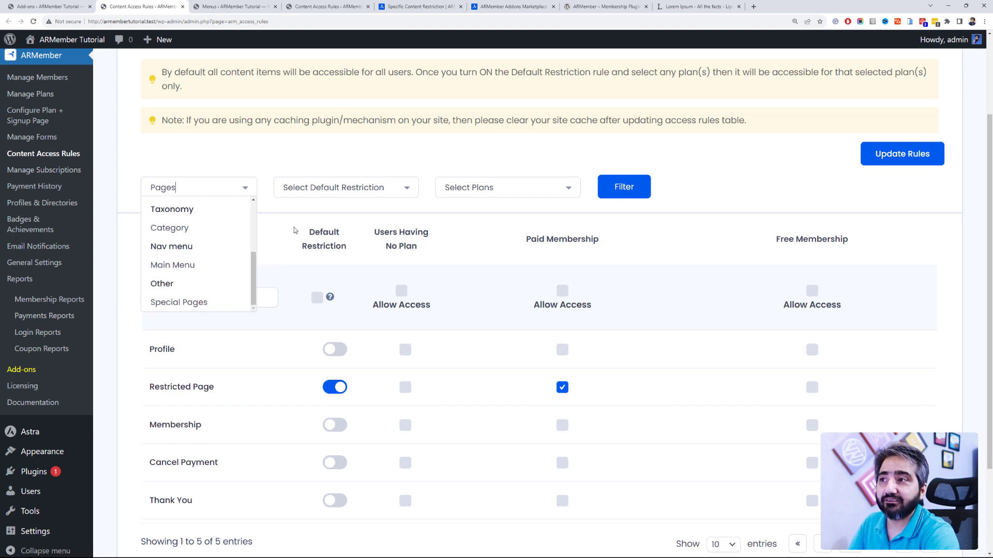
pyautogui.click(304, 144)
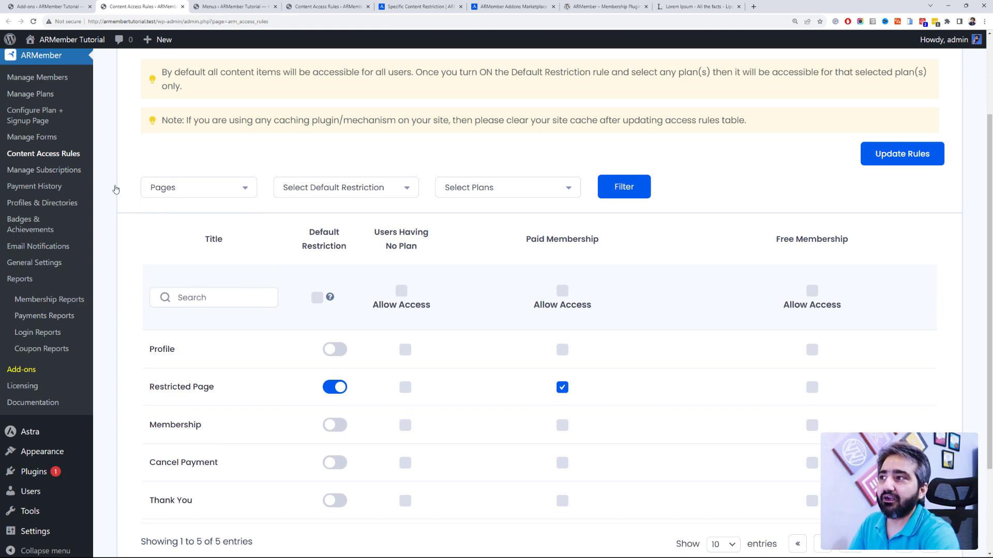
# Step: Review the Manage Forms list with the Please Signup form [arm_form id="101"] and Configure Plan + Signup Page
pyautogui.click(62, 138)
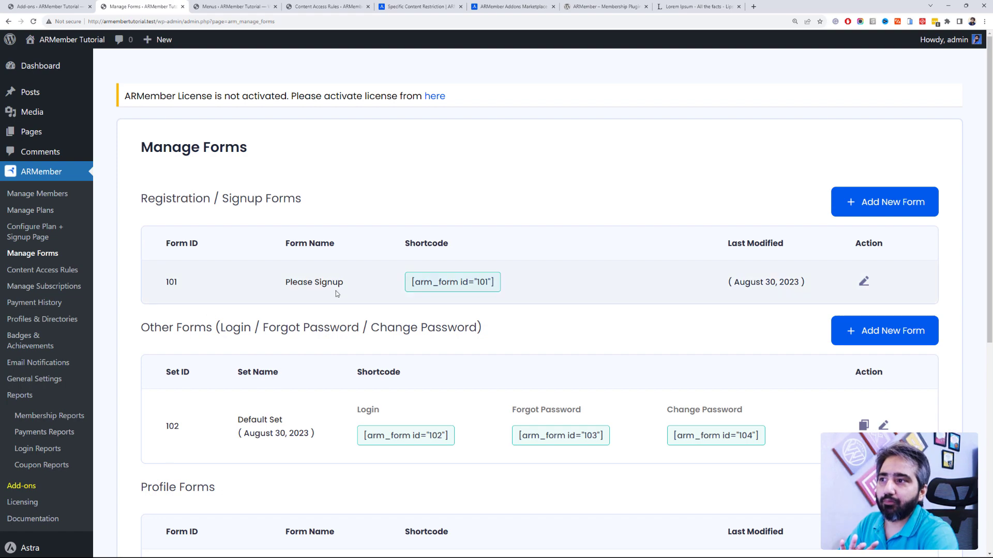
pyautogui.scroll(-3, 476, 259)
pyautogui.scroll(-2, 486, 262)
pyautogui.scroll(2, 482, 261)
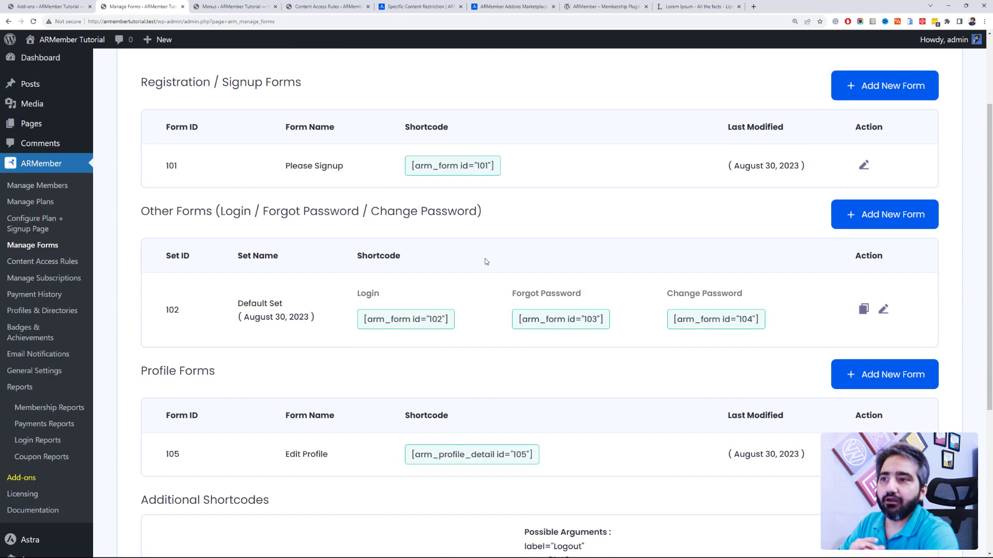
pyautogui.scroll(-2, 490, 261)
pyautogui.scroll(2, 588, 265)
pyautogui.scroll(2, 841, 180)
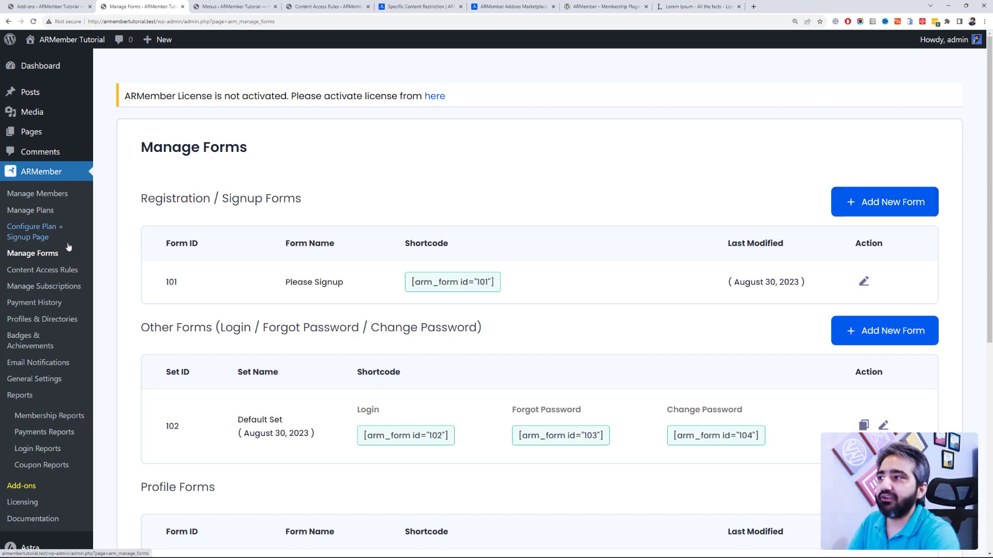
pyautogui.click(32, 231)
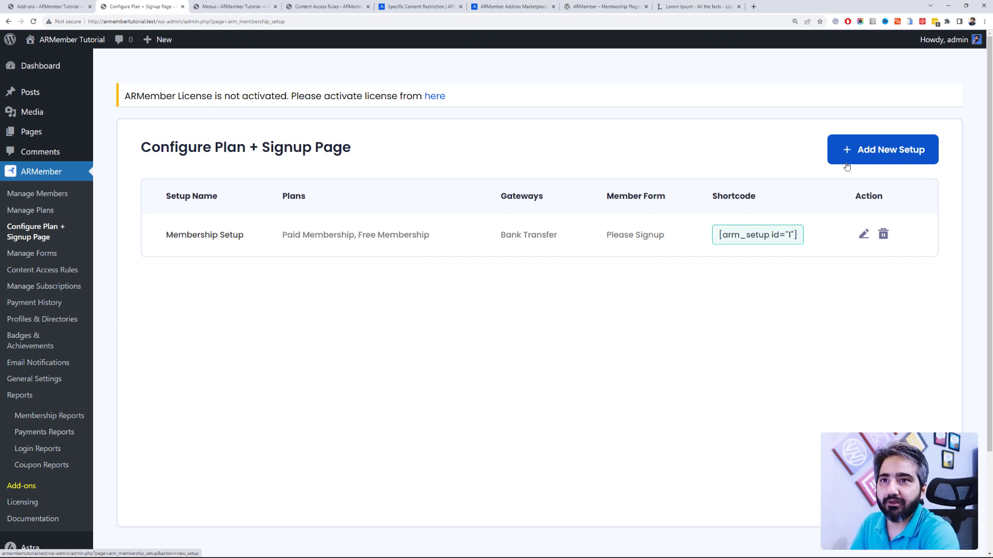
pyautogui.click(38, 252)
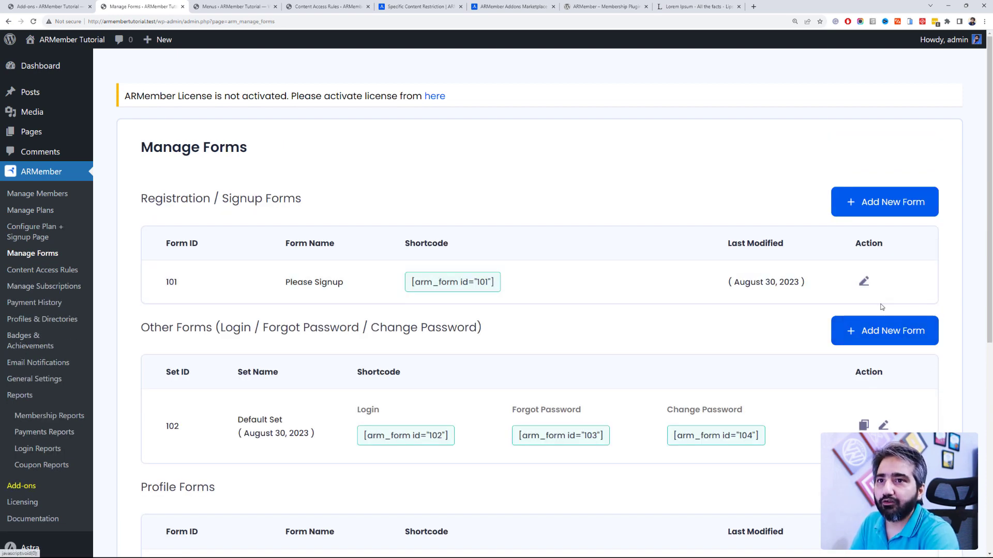
# Step: Look through the Please Signup form's fields, then view Payment History's two Paid Membership payments
pyautogui.click(864, 281)
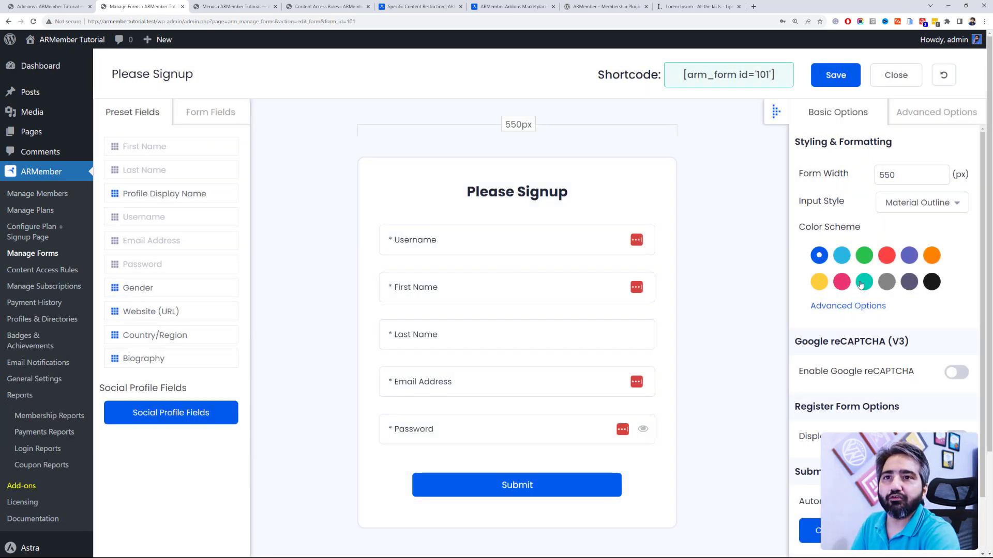
pyautogui.scroll(-3, 874, 282)
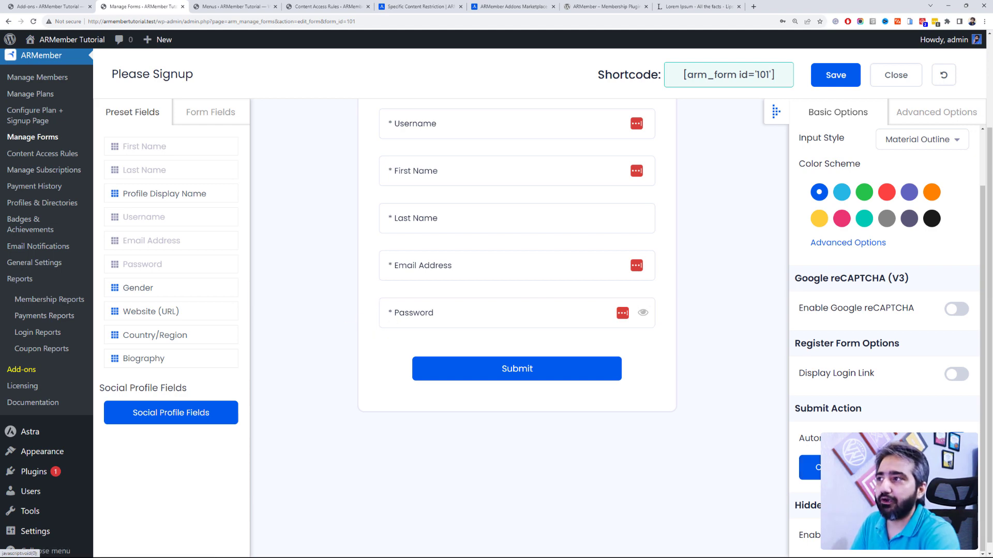
pyautogui.click(60, 196)
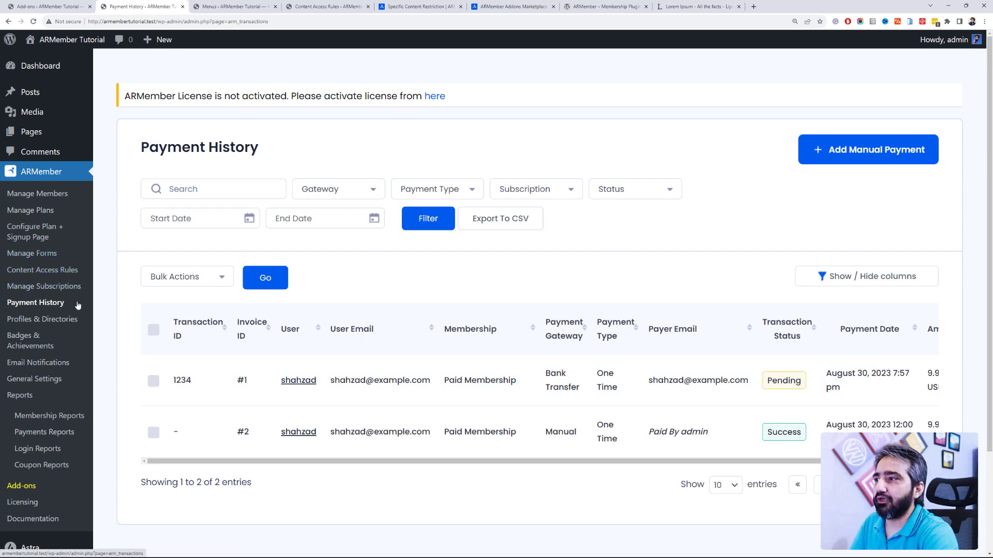
# Step: On Profiles & Directories, preview the profile template layouts without adding a template
pyautogui.click(75, 319)
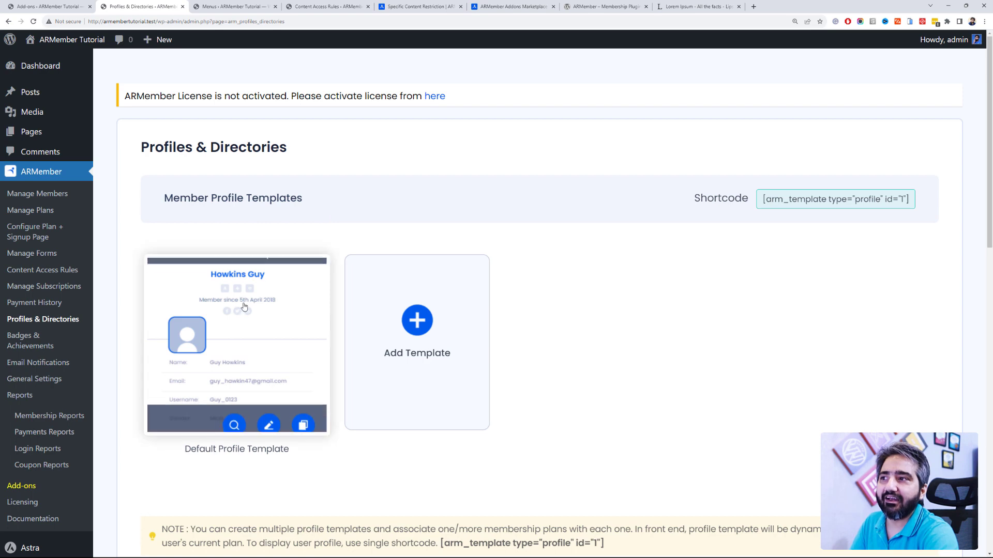
pyautogui.scroll(-2, 244, 306)
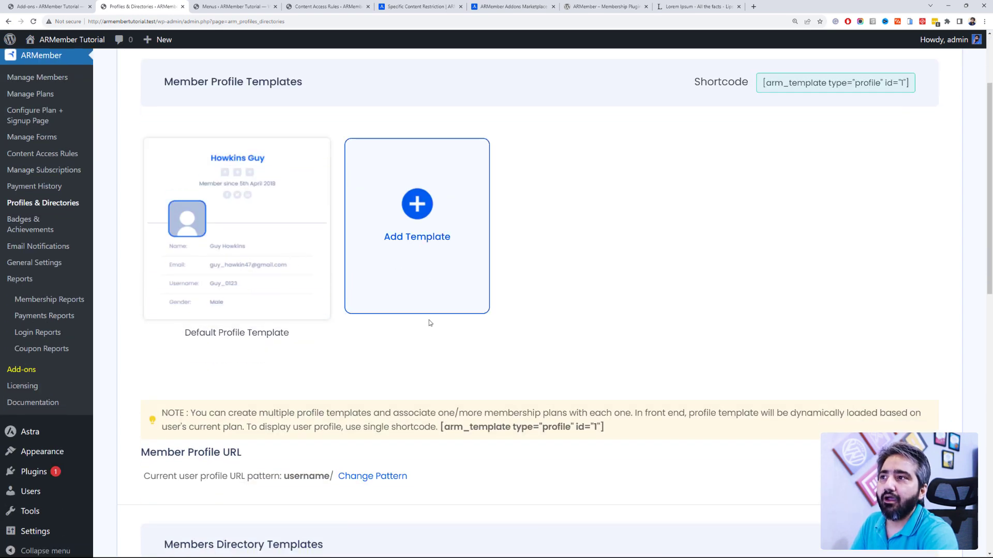
pyautogui.scroll(2, 432, 323)
pyautogui.moveTo(290, 311)
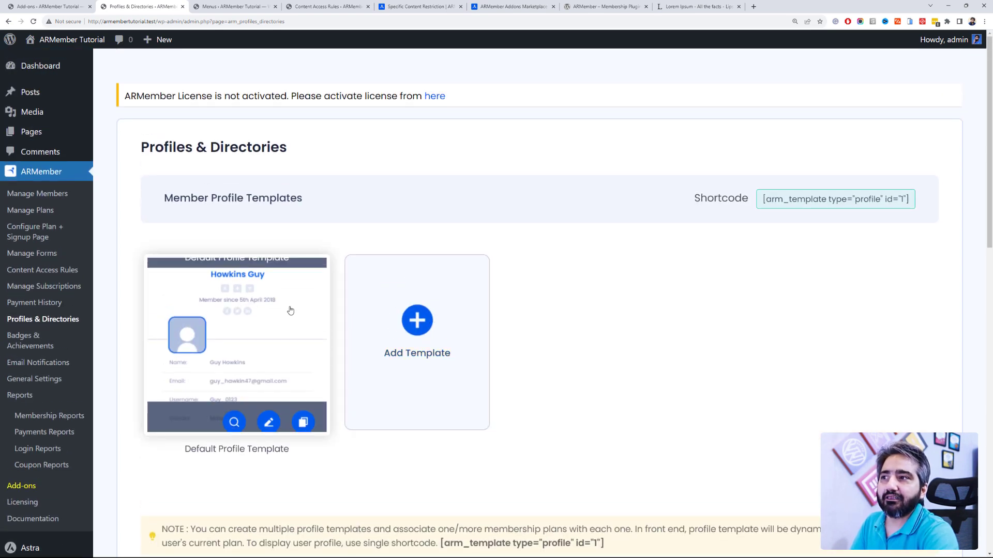
pyautogui.click(392, 327)
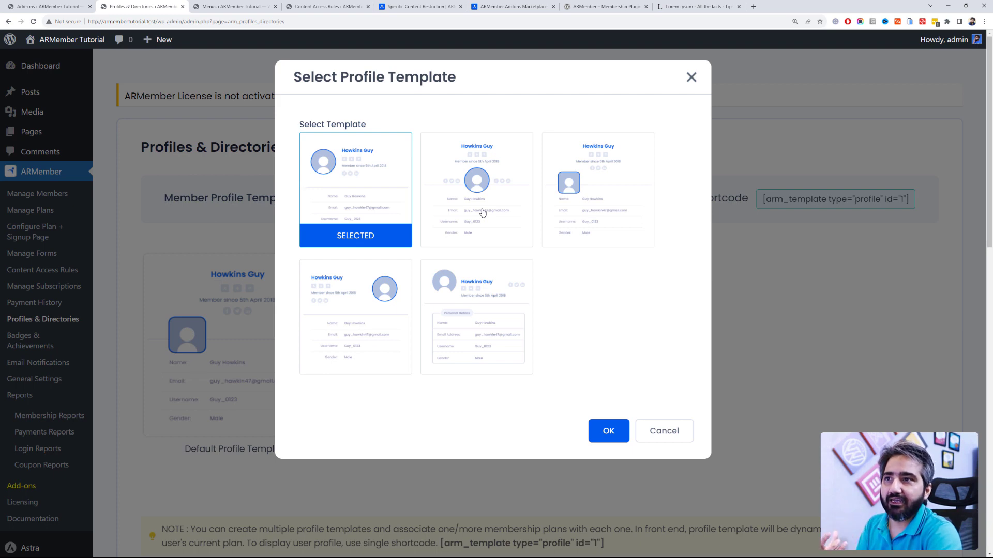
pyautogui.click(691, 77)
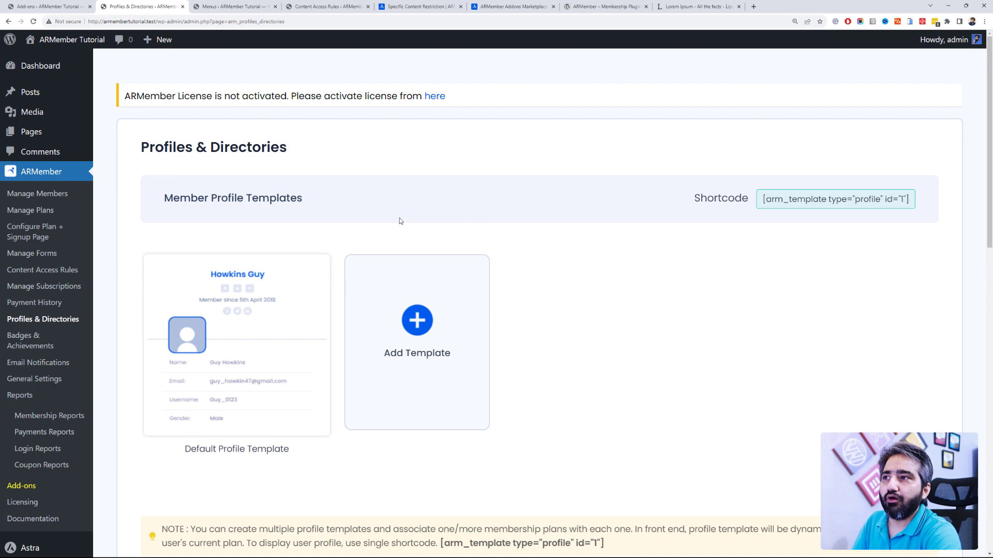
# Step: Start a new Members Directory Template, showing its name field and six layouts
pyautogui.scroll(-1, 408, 216)
pyautogui.scroll(-1, 634, 180)
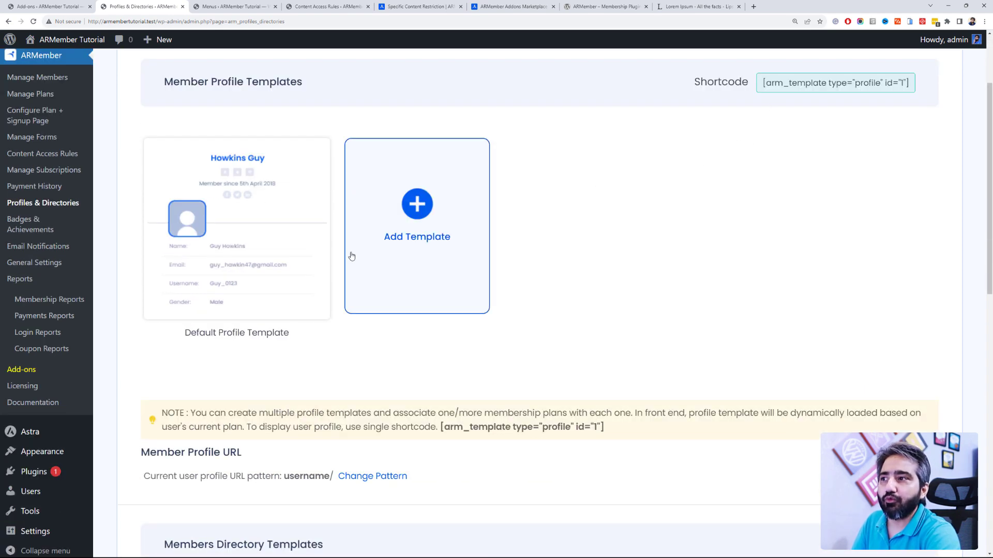
pyautogui.scroll(-5, 390, 383)
pyautogui.click(415, 334)
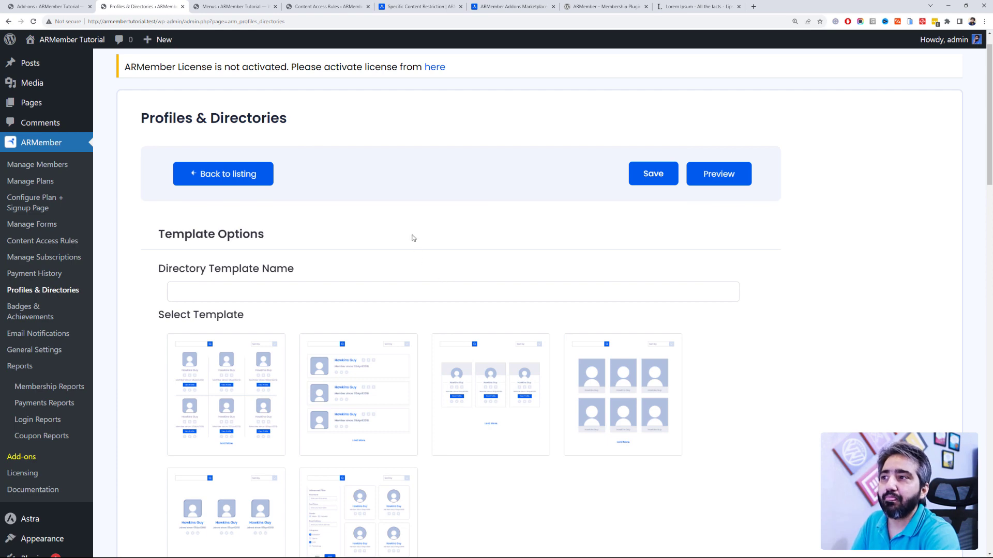
pyautogui.scroll(-2, 414, 238)
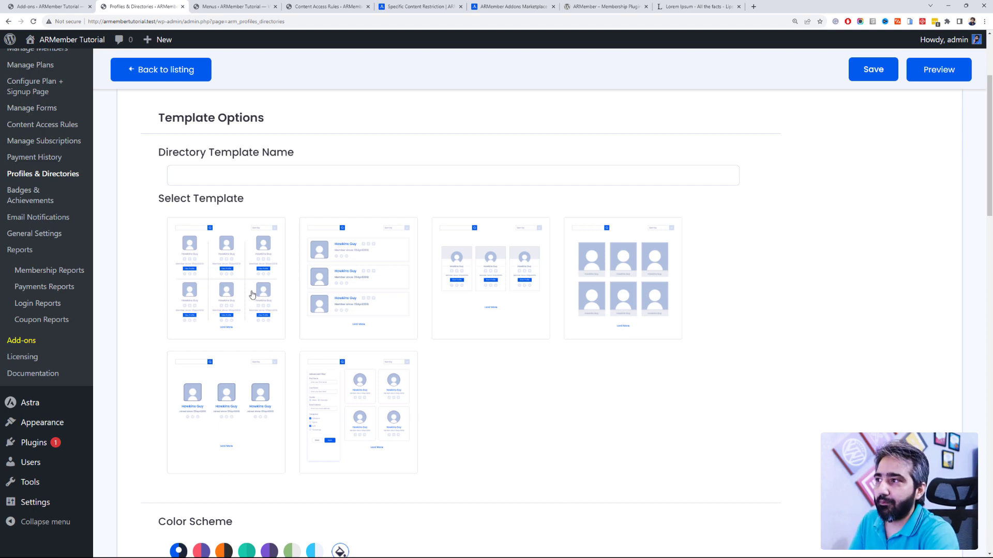
# Step: Browse the Badges & Achievements list and close the Trending badge editor unchanged
pyautogui.click(20, 195)
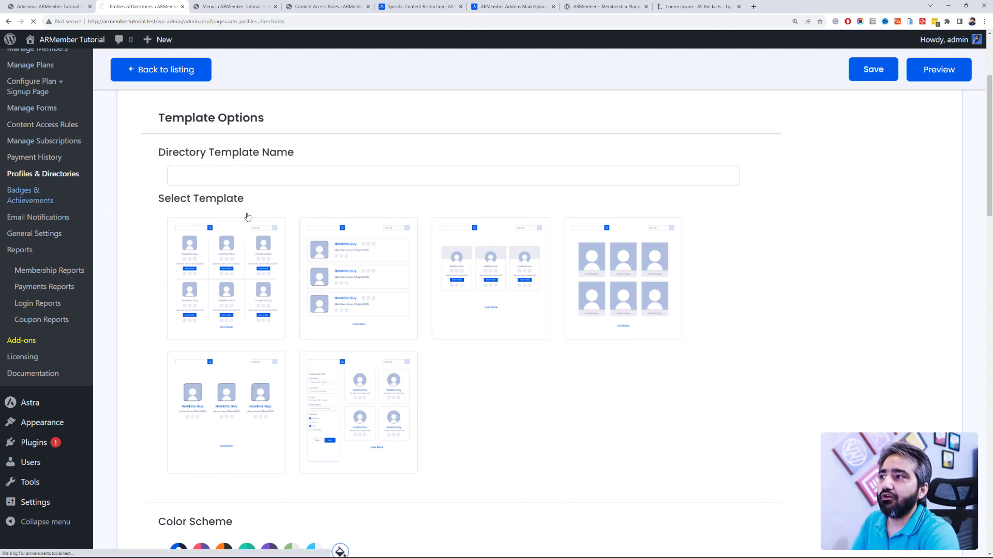
pyautogui.scroll(-10, 247, 216)
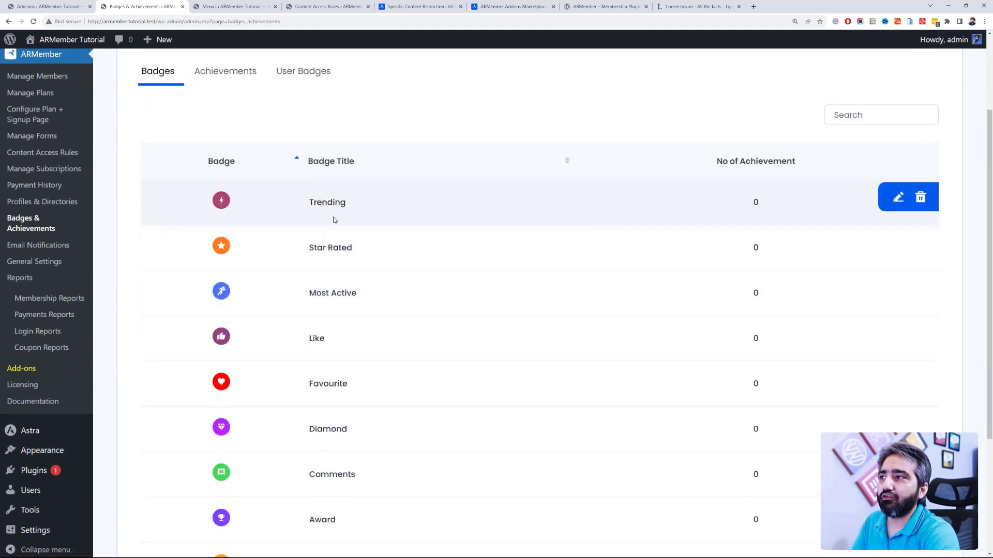
pyautogui.scroll(-3, 370, 271)
pyautogui.scroll(2, 371, 272)
pyautogui.scroll(2, 370, 270)
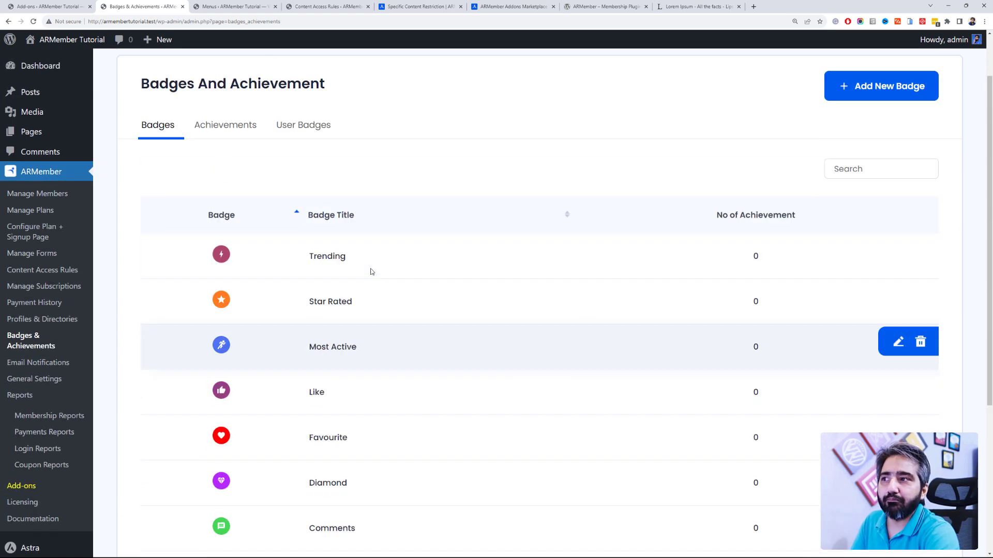
pyautogui.scroll(-3, 371, 271)
pyautogui.scroll(2, 370, 318)
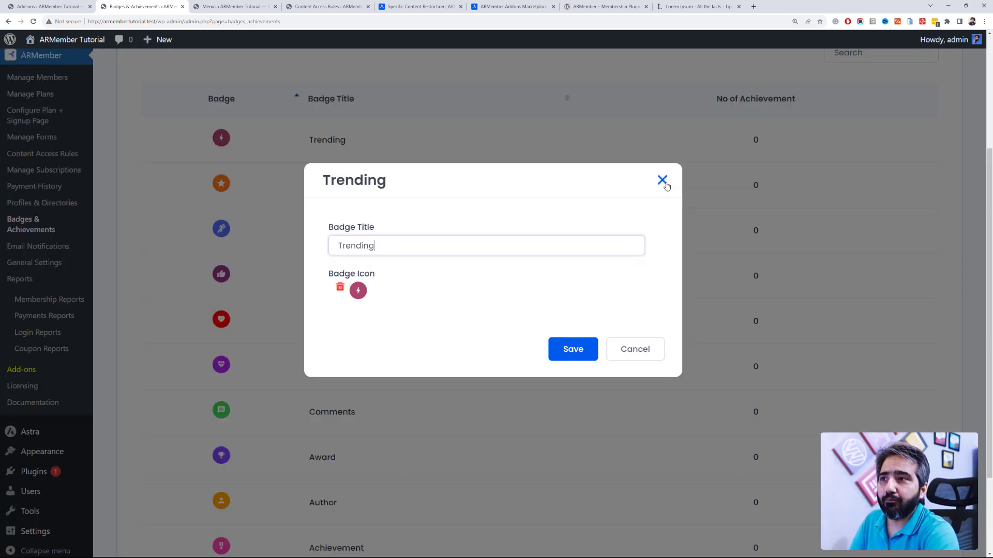
pyautogui.click(662, 180)
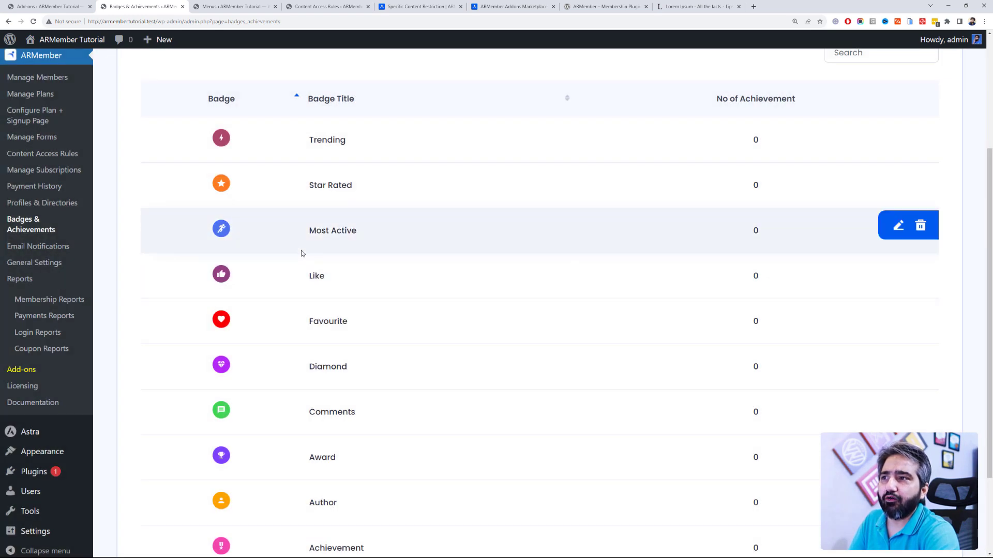
# Step: View the Achievements list, then the User Badges showing one member without badges
pyautogui.scroll(2, 301, 252)
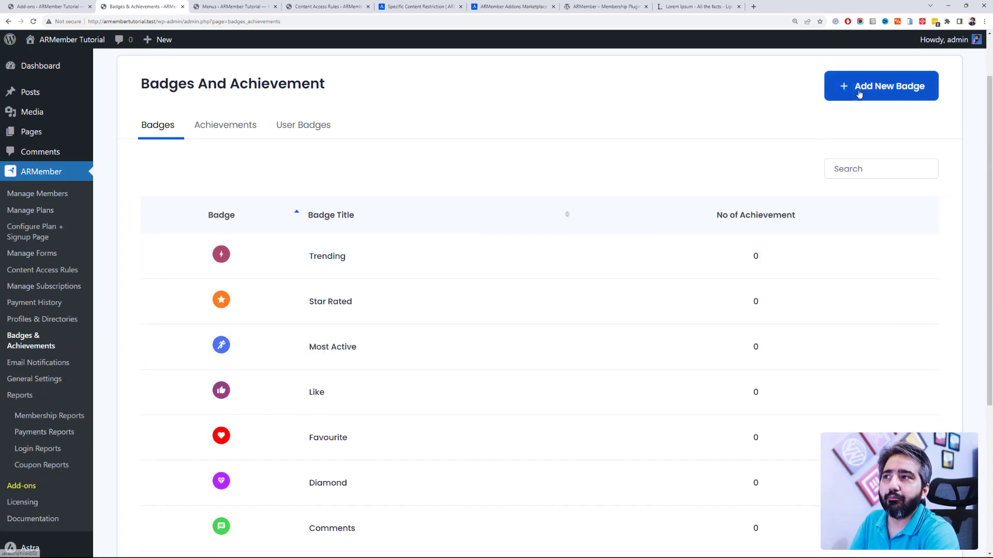
pyautogui.click(231, 139)
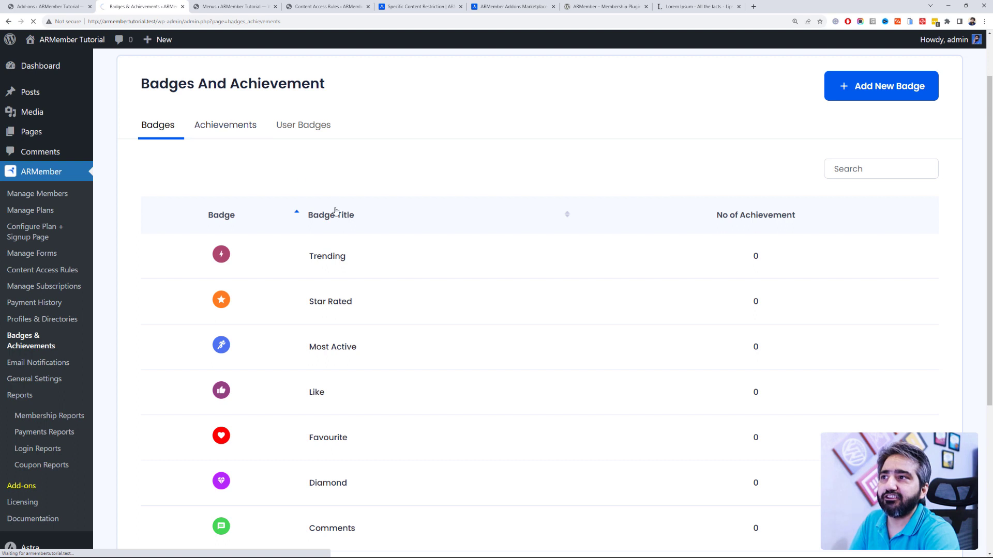
pyautogui.click(316, 197)
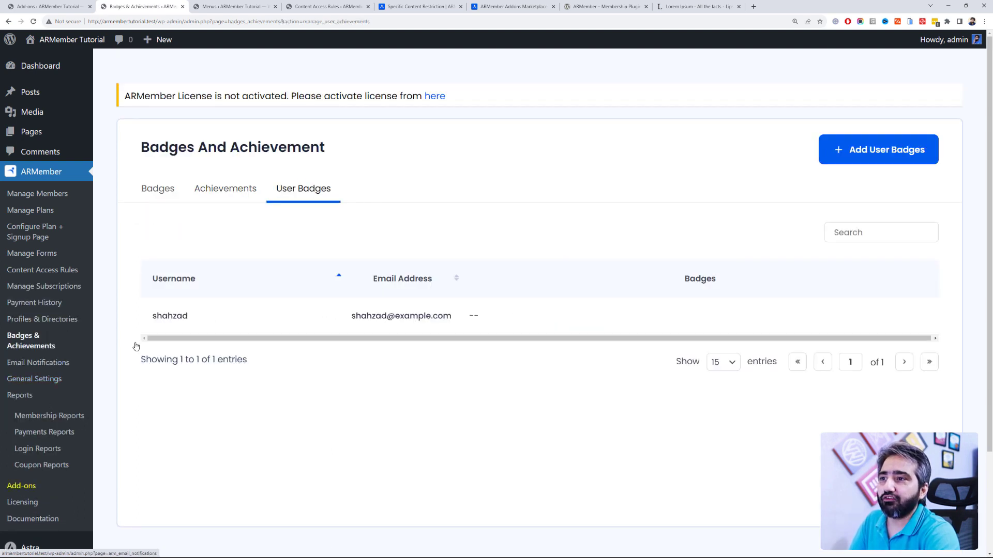
pyautogui.click(53, 366)
pyautogui.scroll(-7, 312, 275)
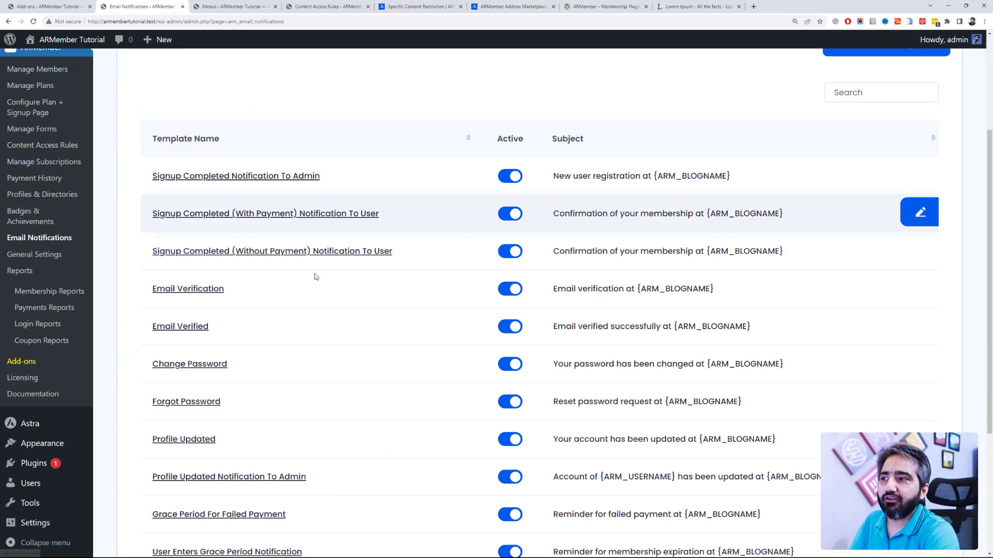
pyautogui.scroll(5, 316, 277)
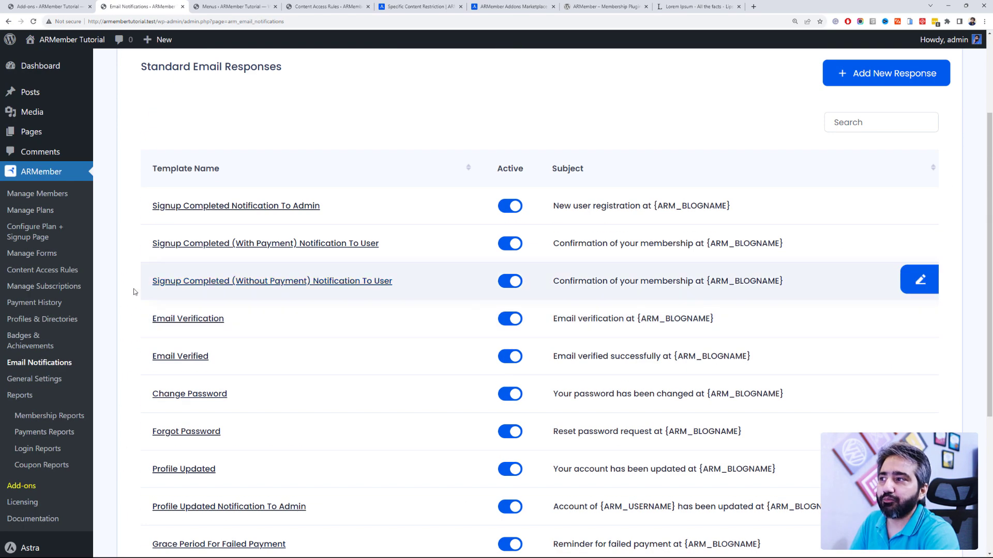
# Step: Review General Settings' Page Setup, then Security Options: 5 login attempts, 10-minute lock, 24-hour lockdown
pyautogui.click(67, 383)
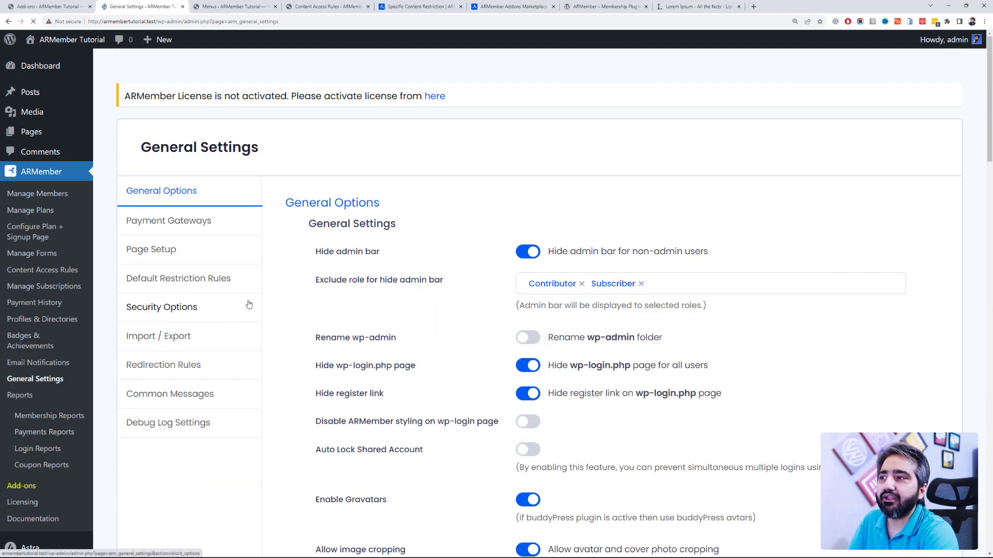
pyautogui.click(211, 254)
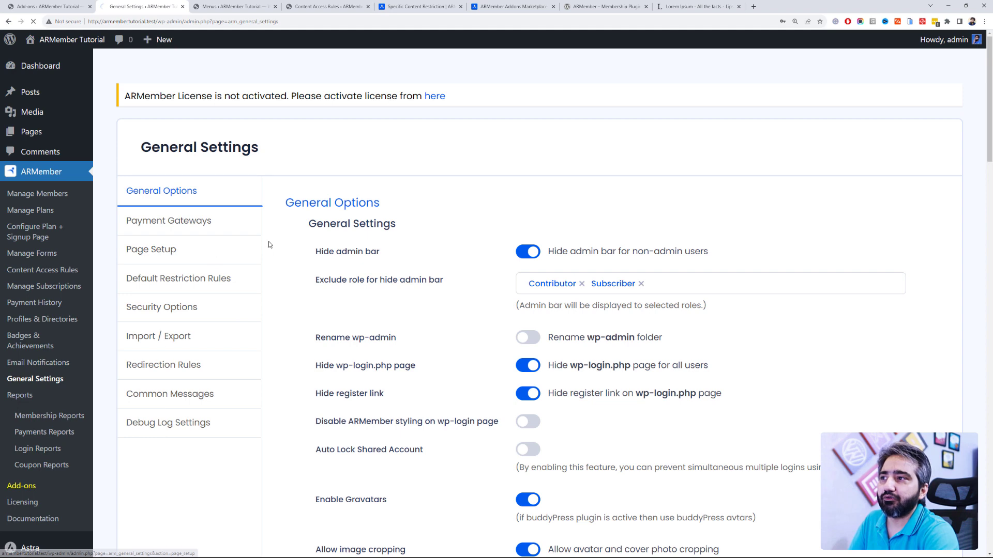
pyautogui.click(197, 316)
pyautogui.scroll(-10, 375, 249)
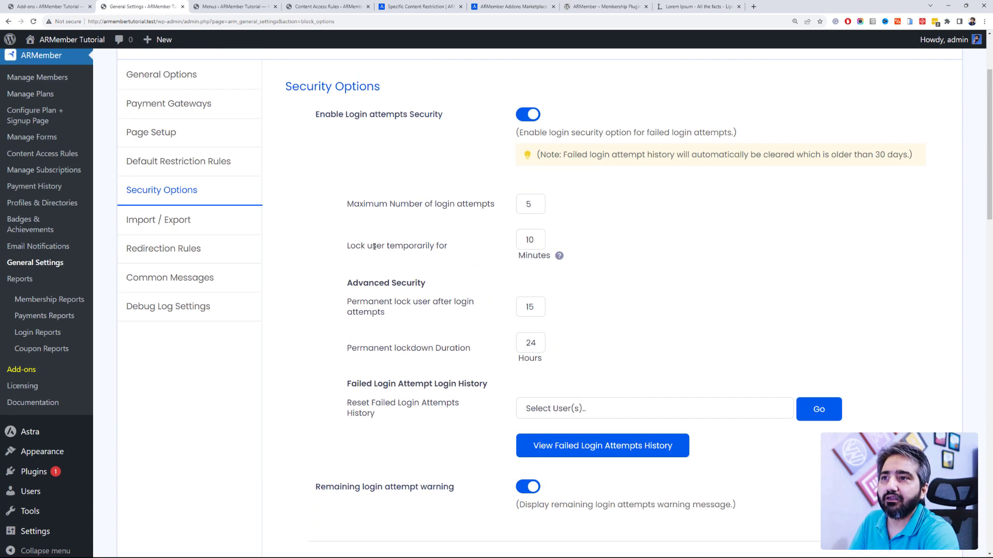
pyautogui.scroll(-10, 383, 249)
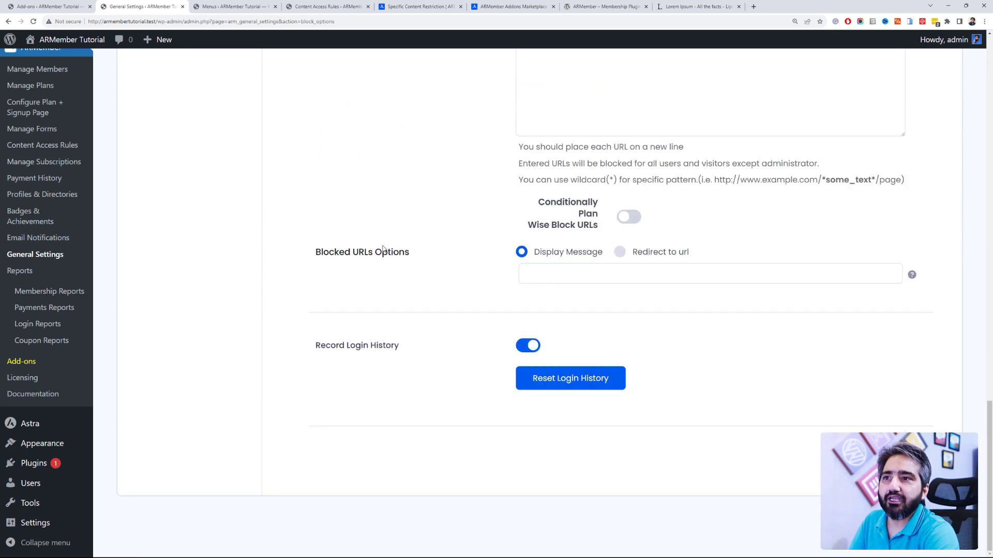
pyautogui.scroll(20, 384, 249)
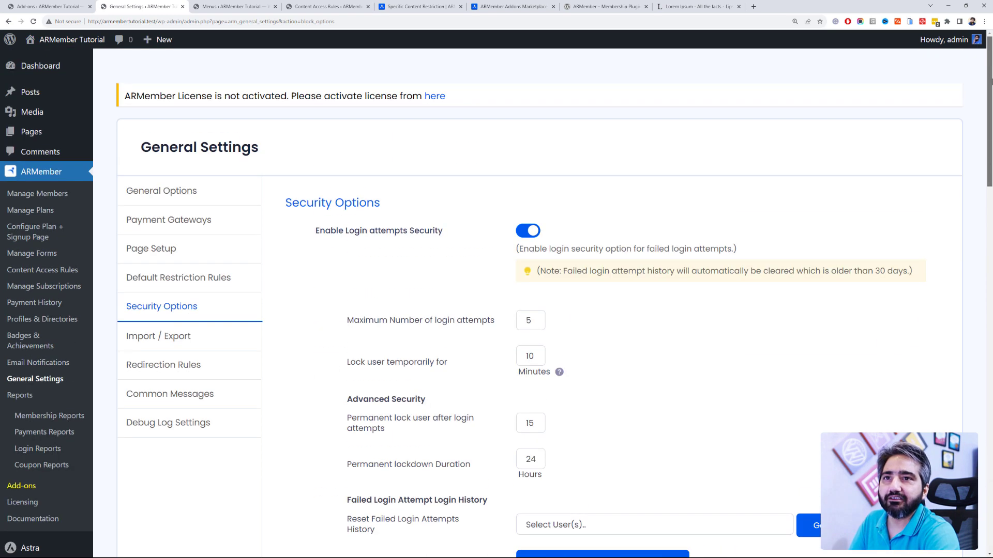